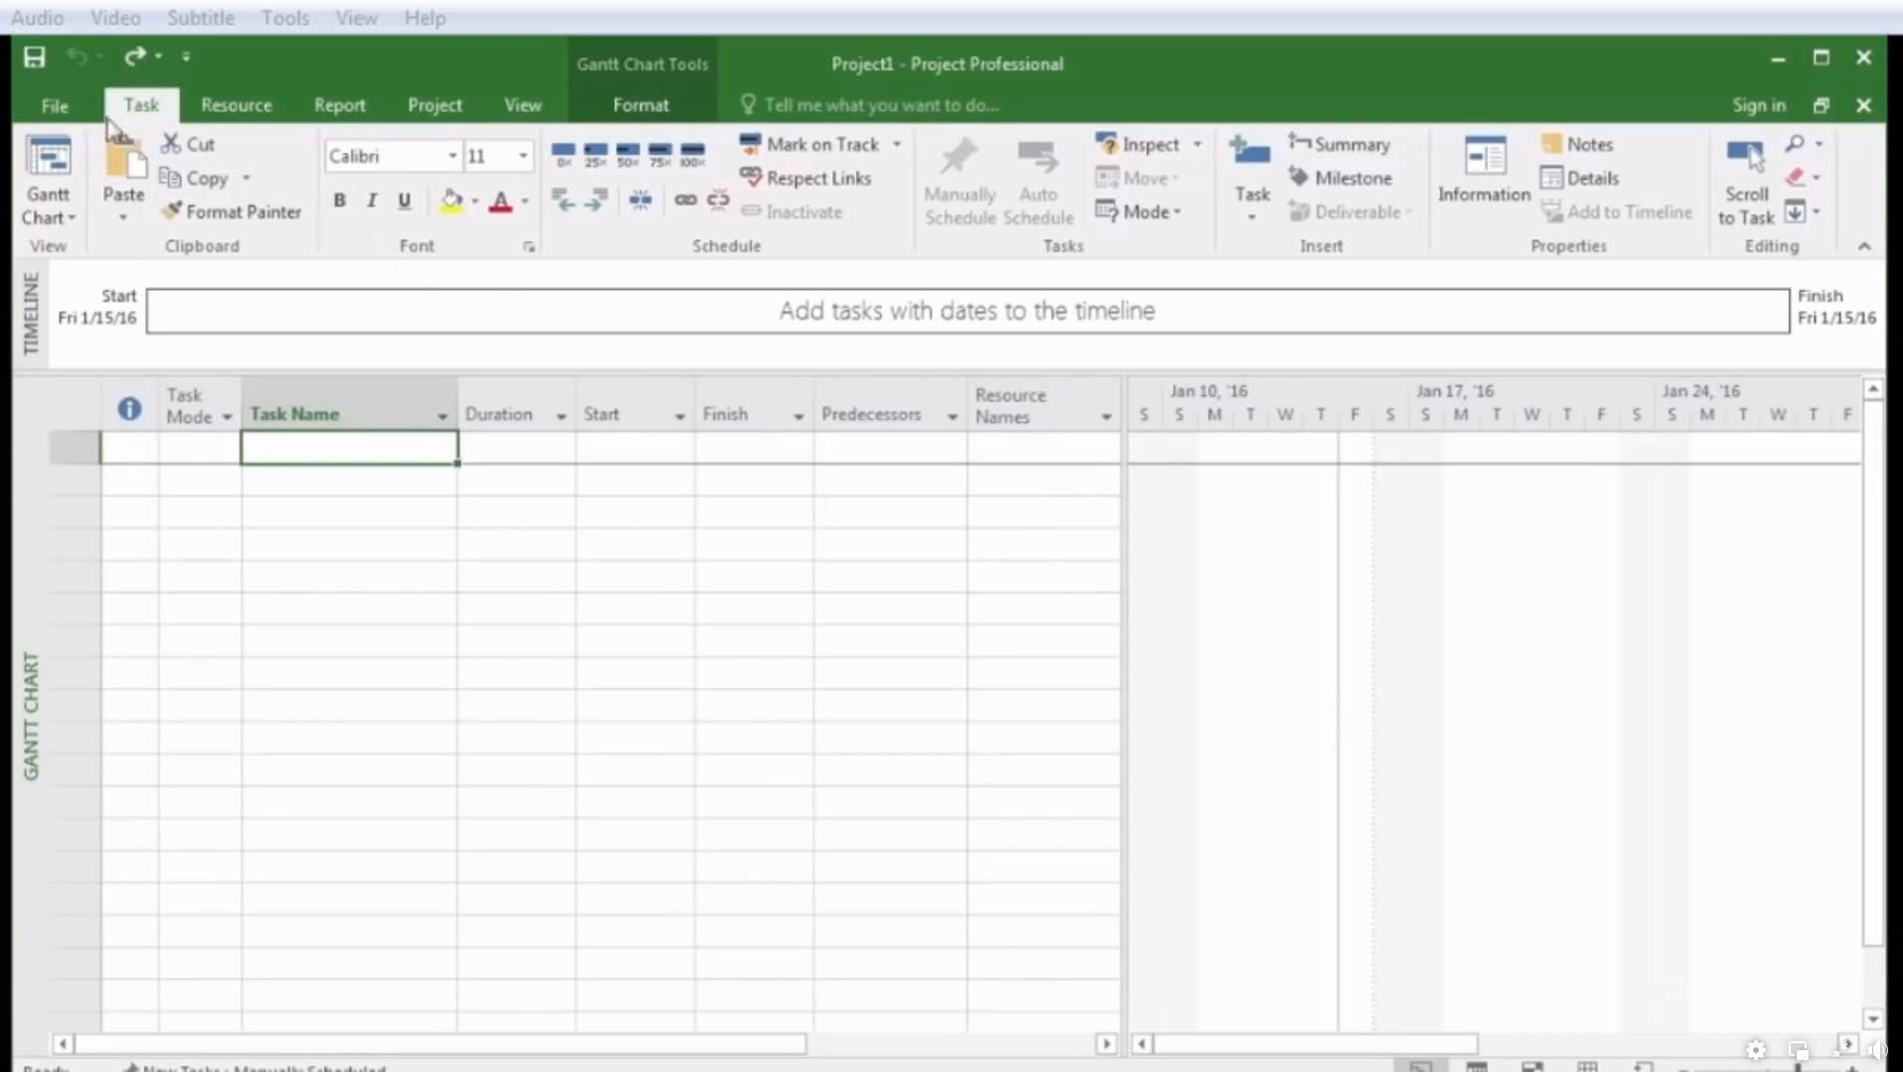
# In the project options, set new tasks to Auto Scheduled for All New Projects
pyautogui.click(55, 105)
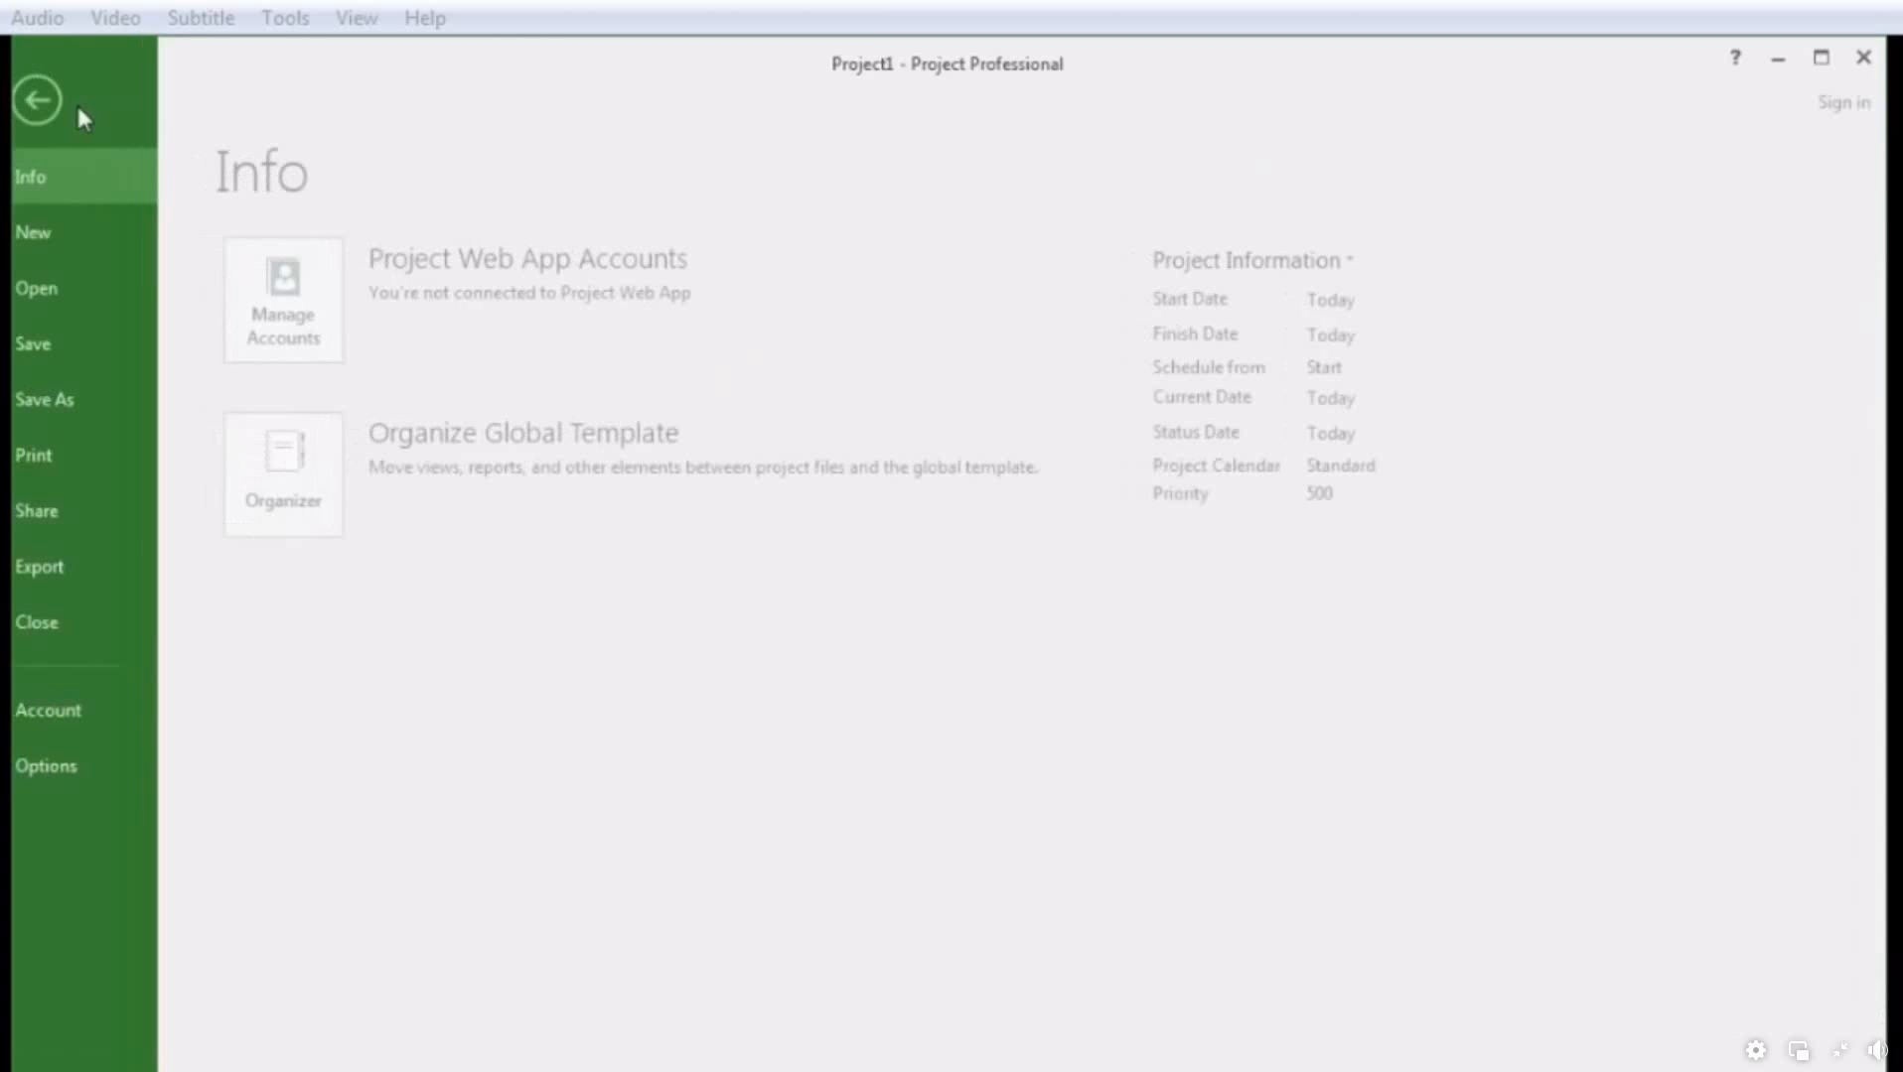
pyautogui.click(94, 767)
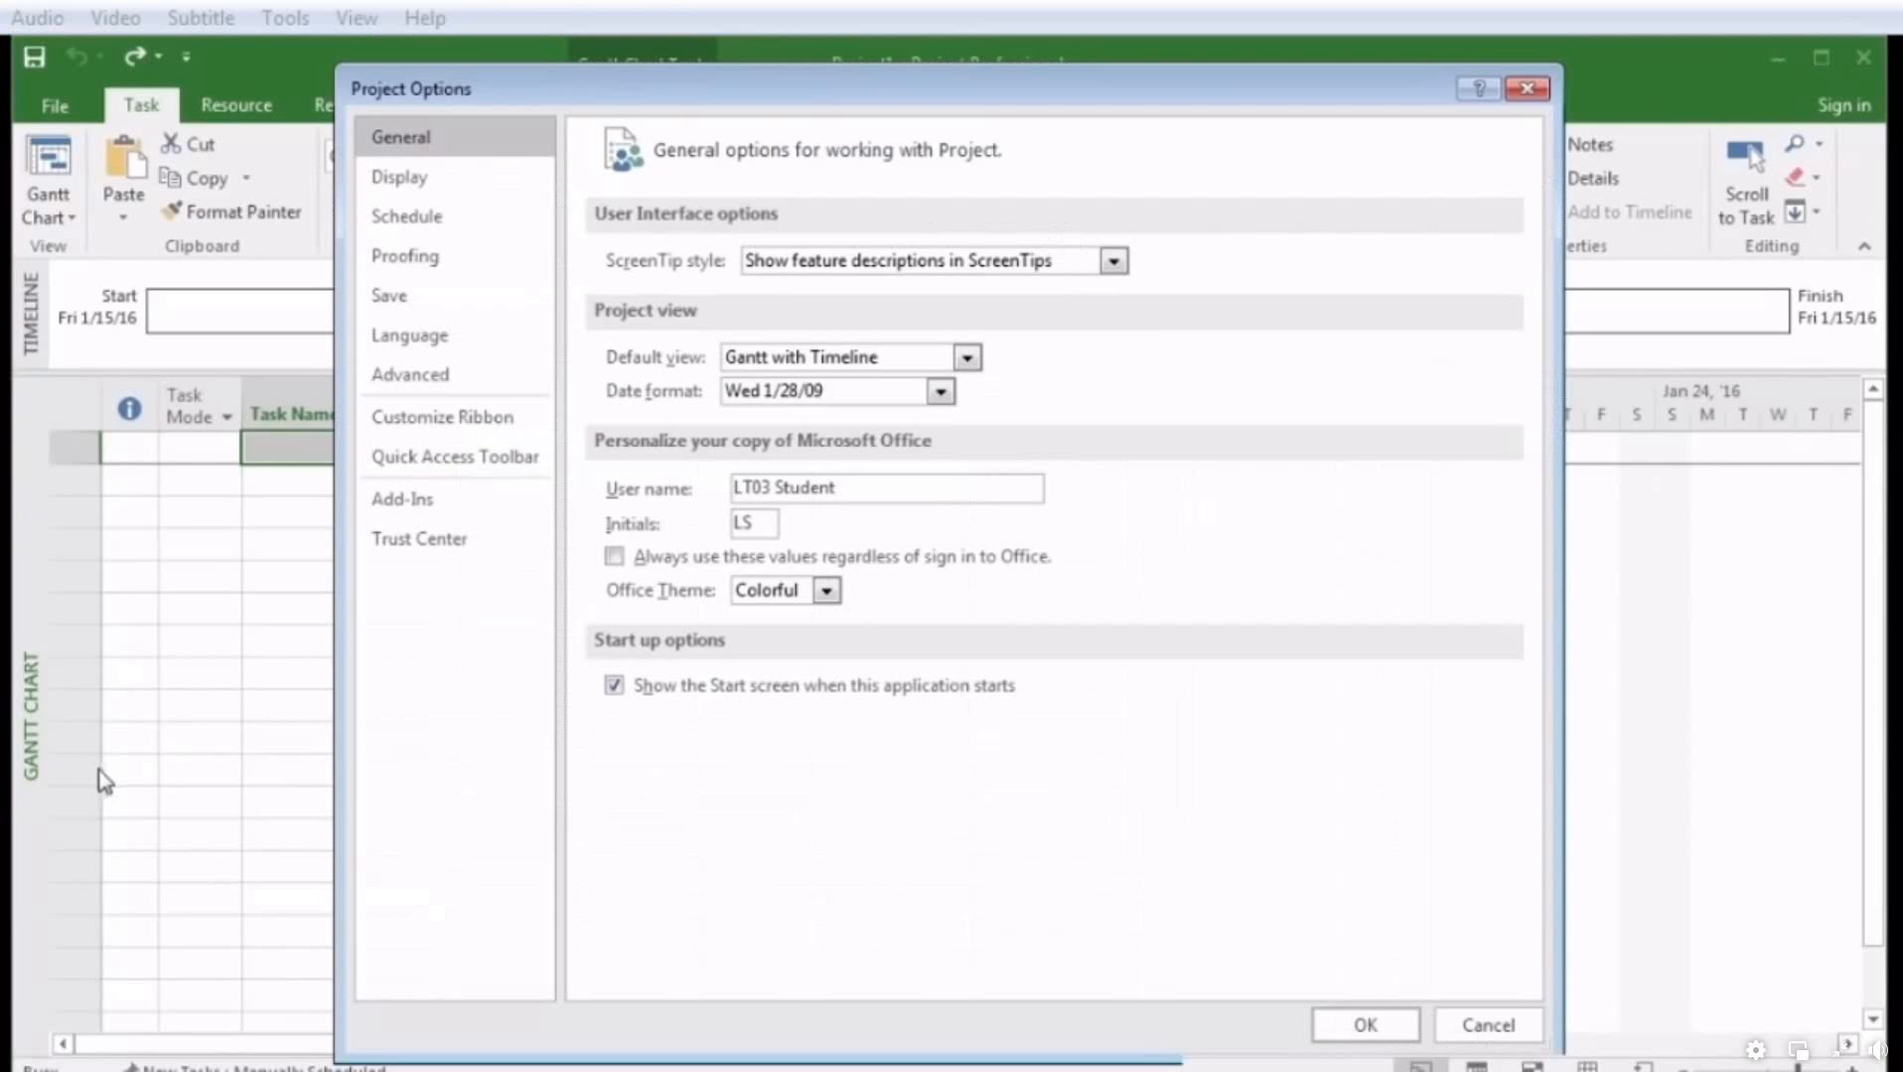
pyautogui.click(487, 230)
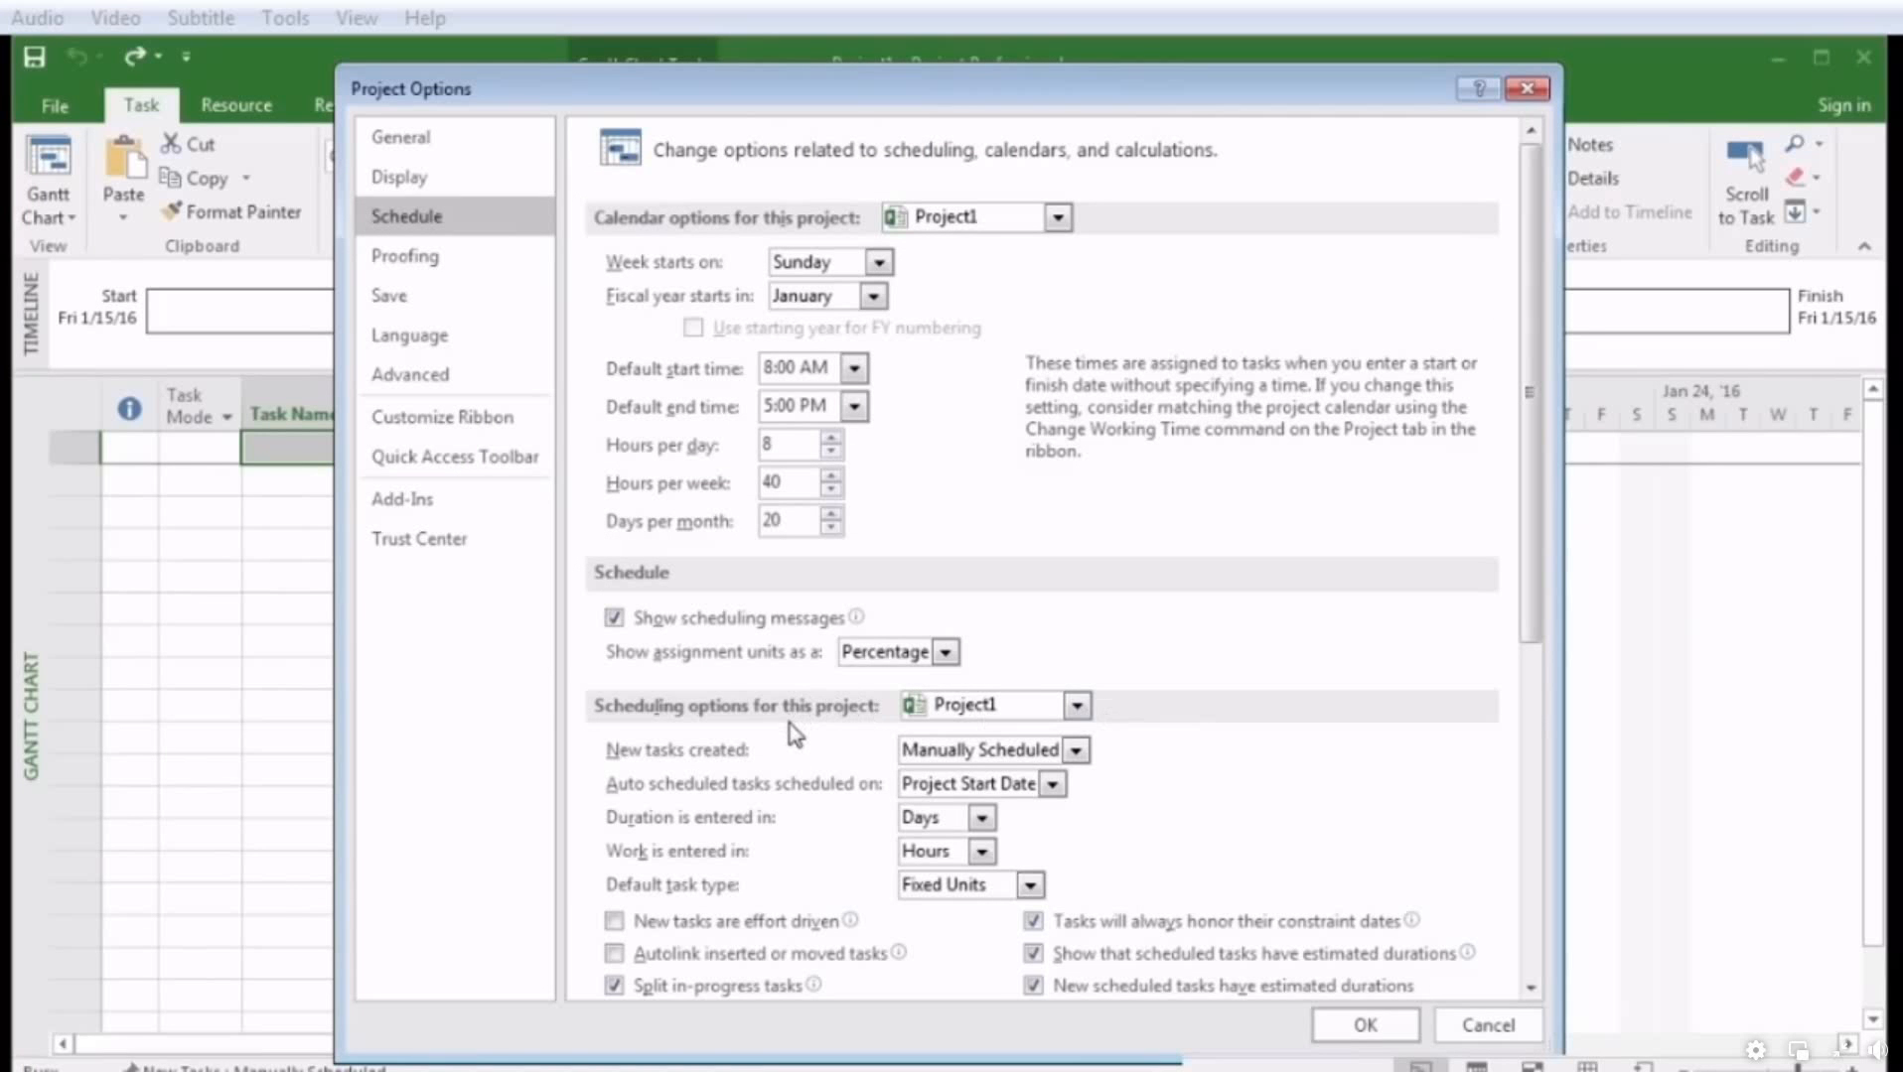
pyautogui.click(1051, 709)
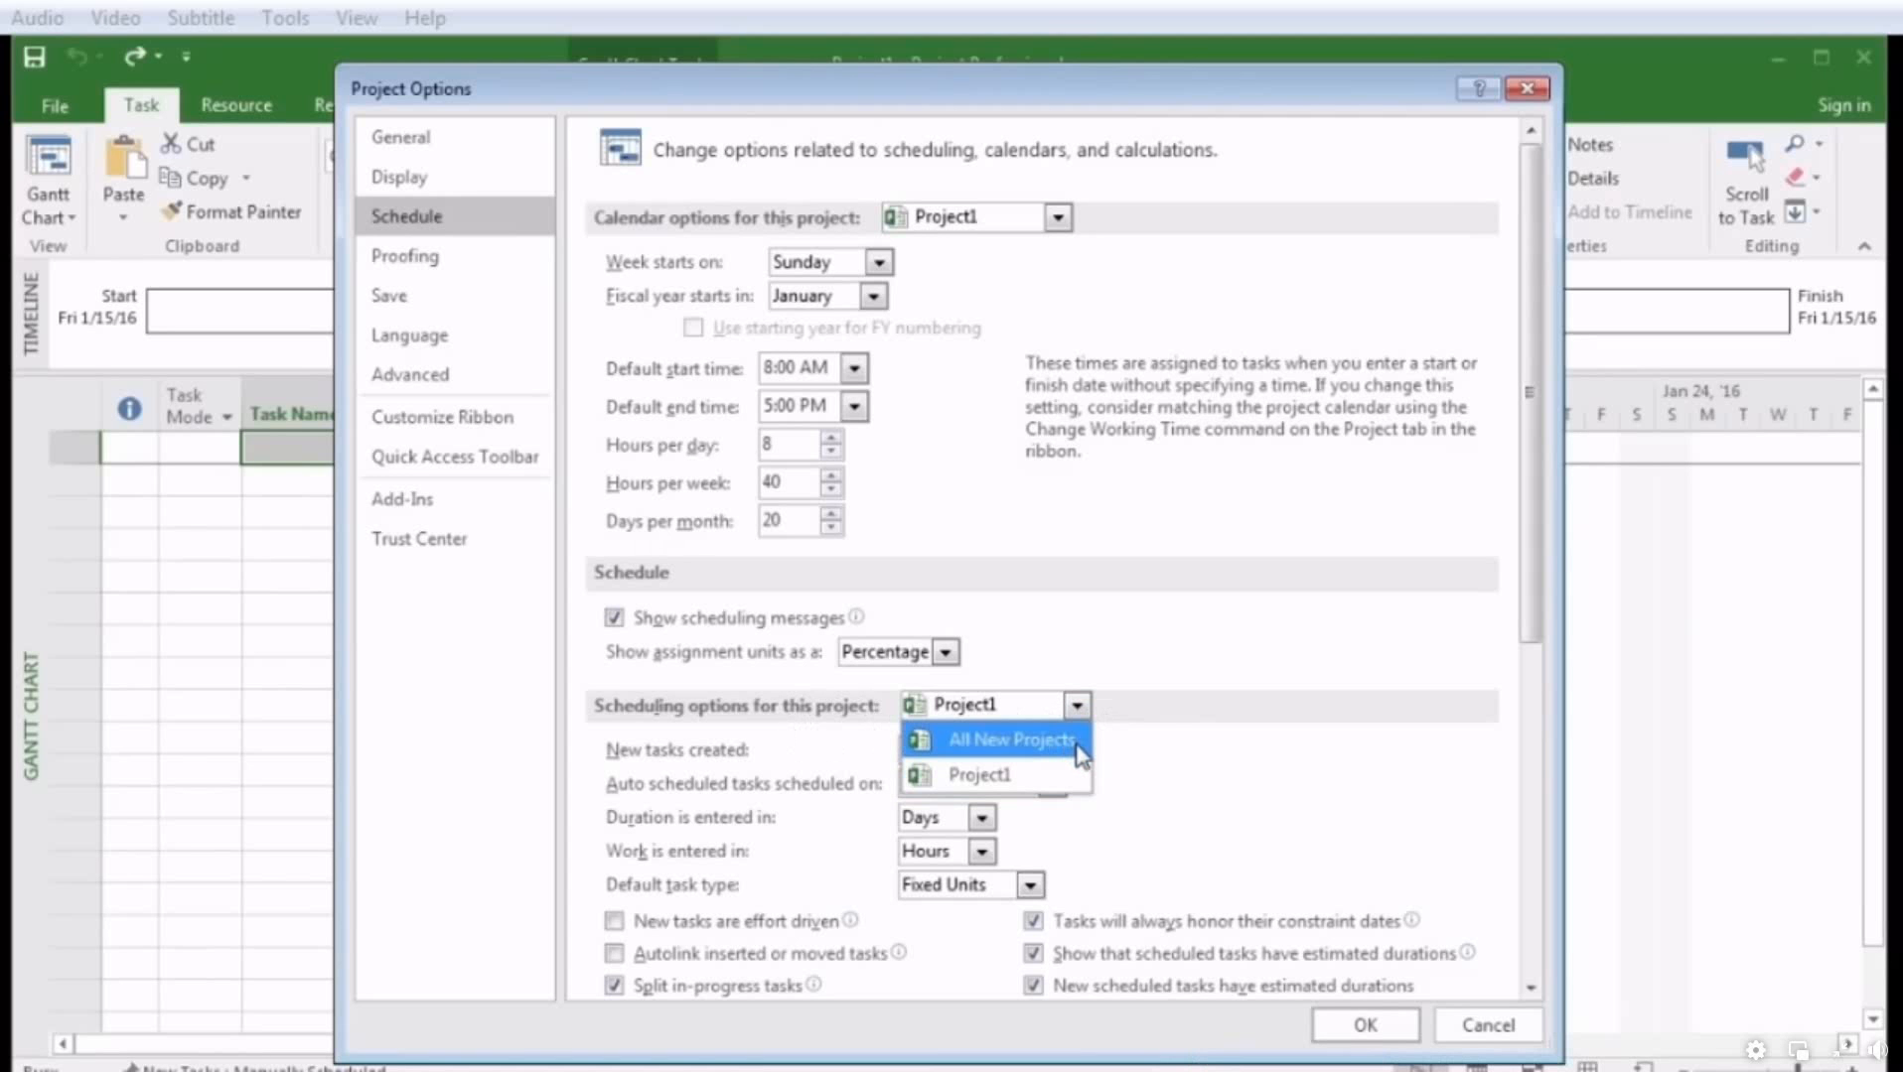
pyautogui.click(1080, 757)
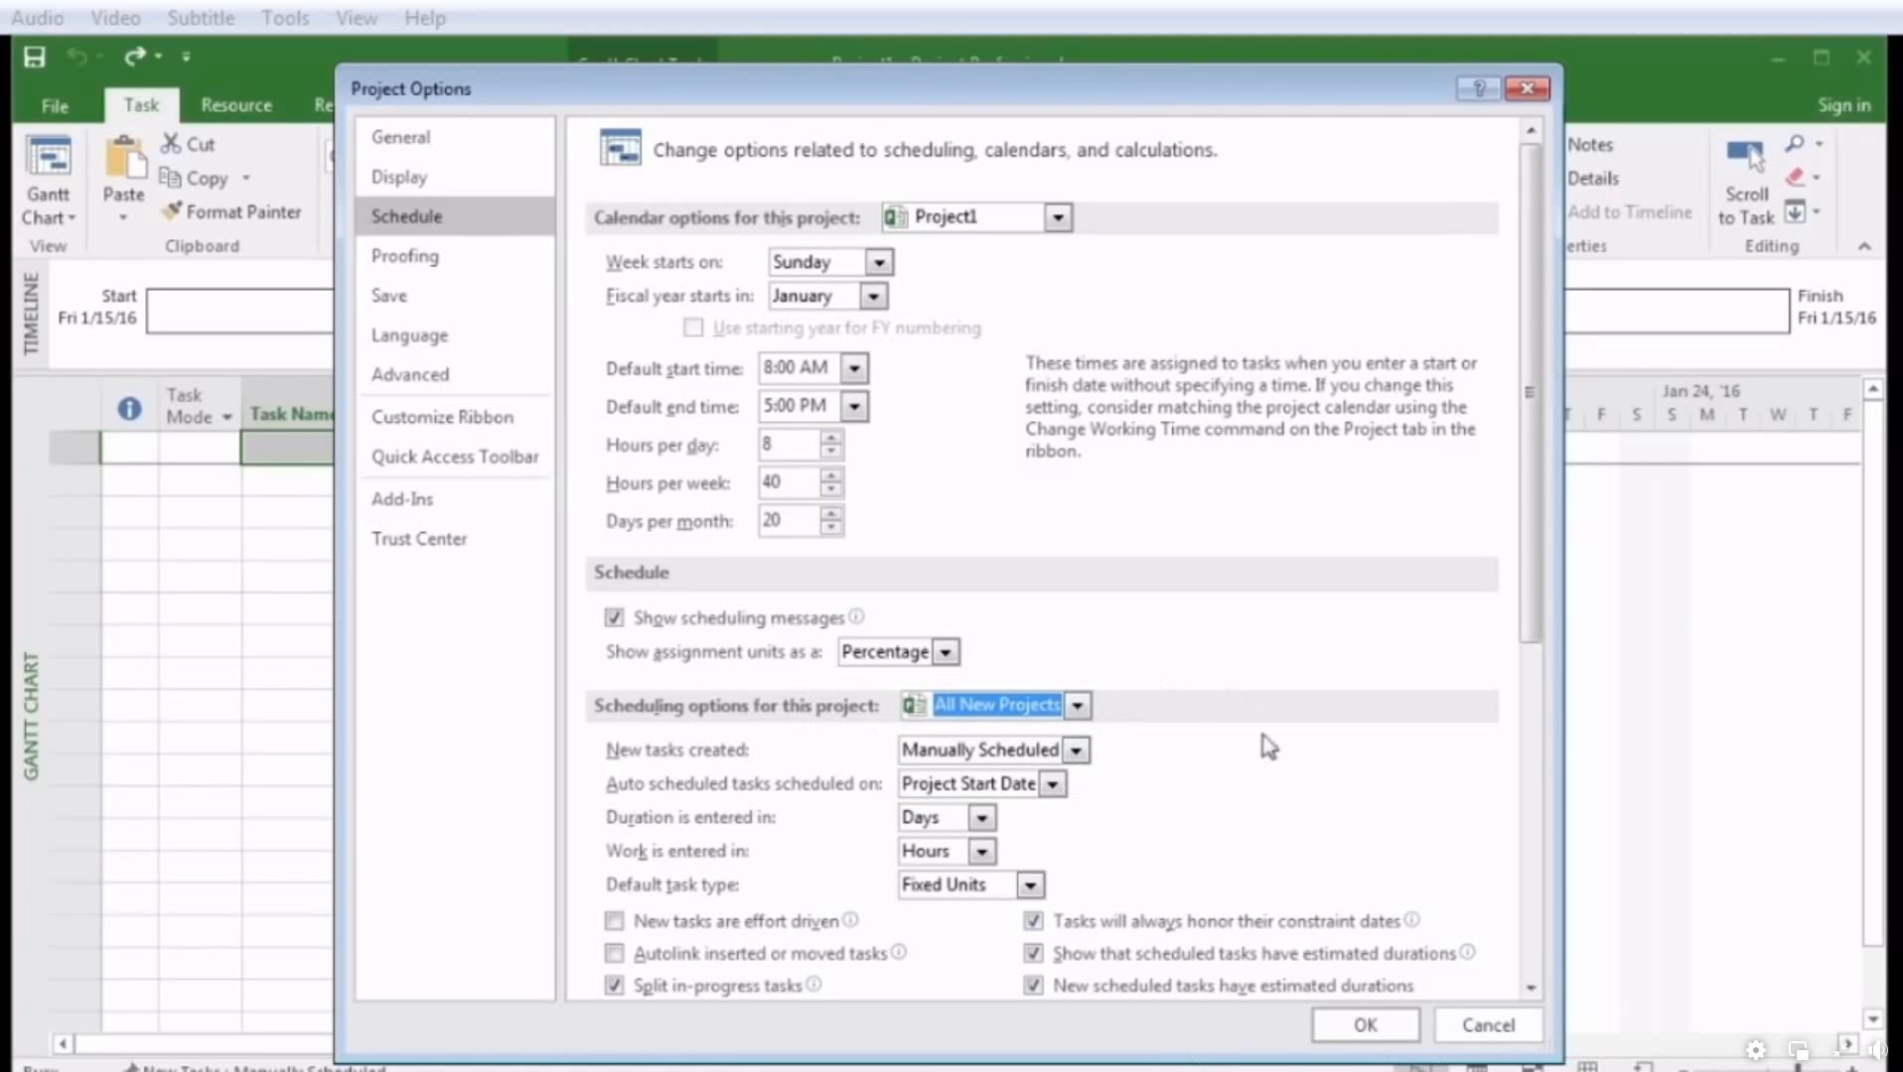
pyautogui.click(1077, 751)
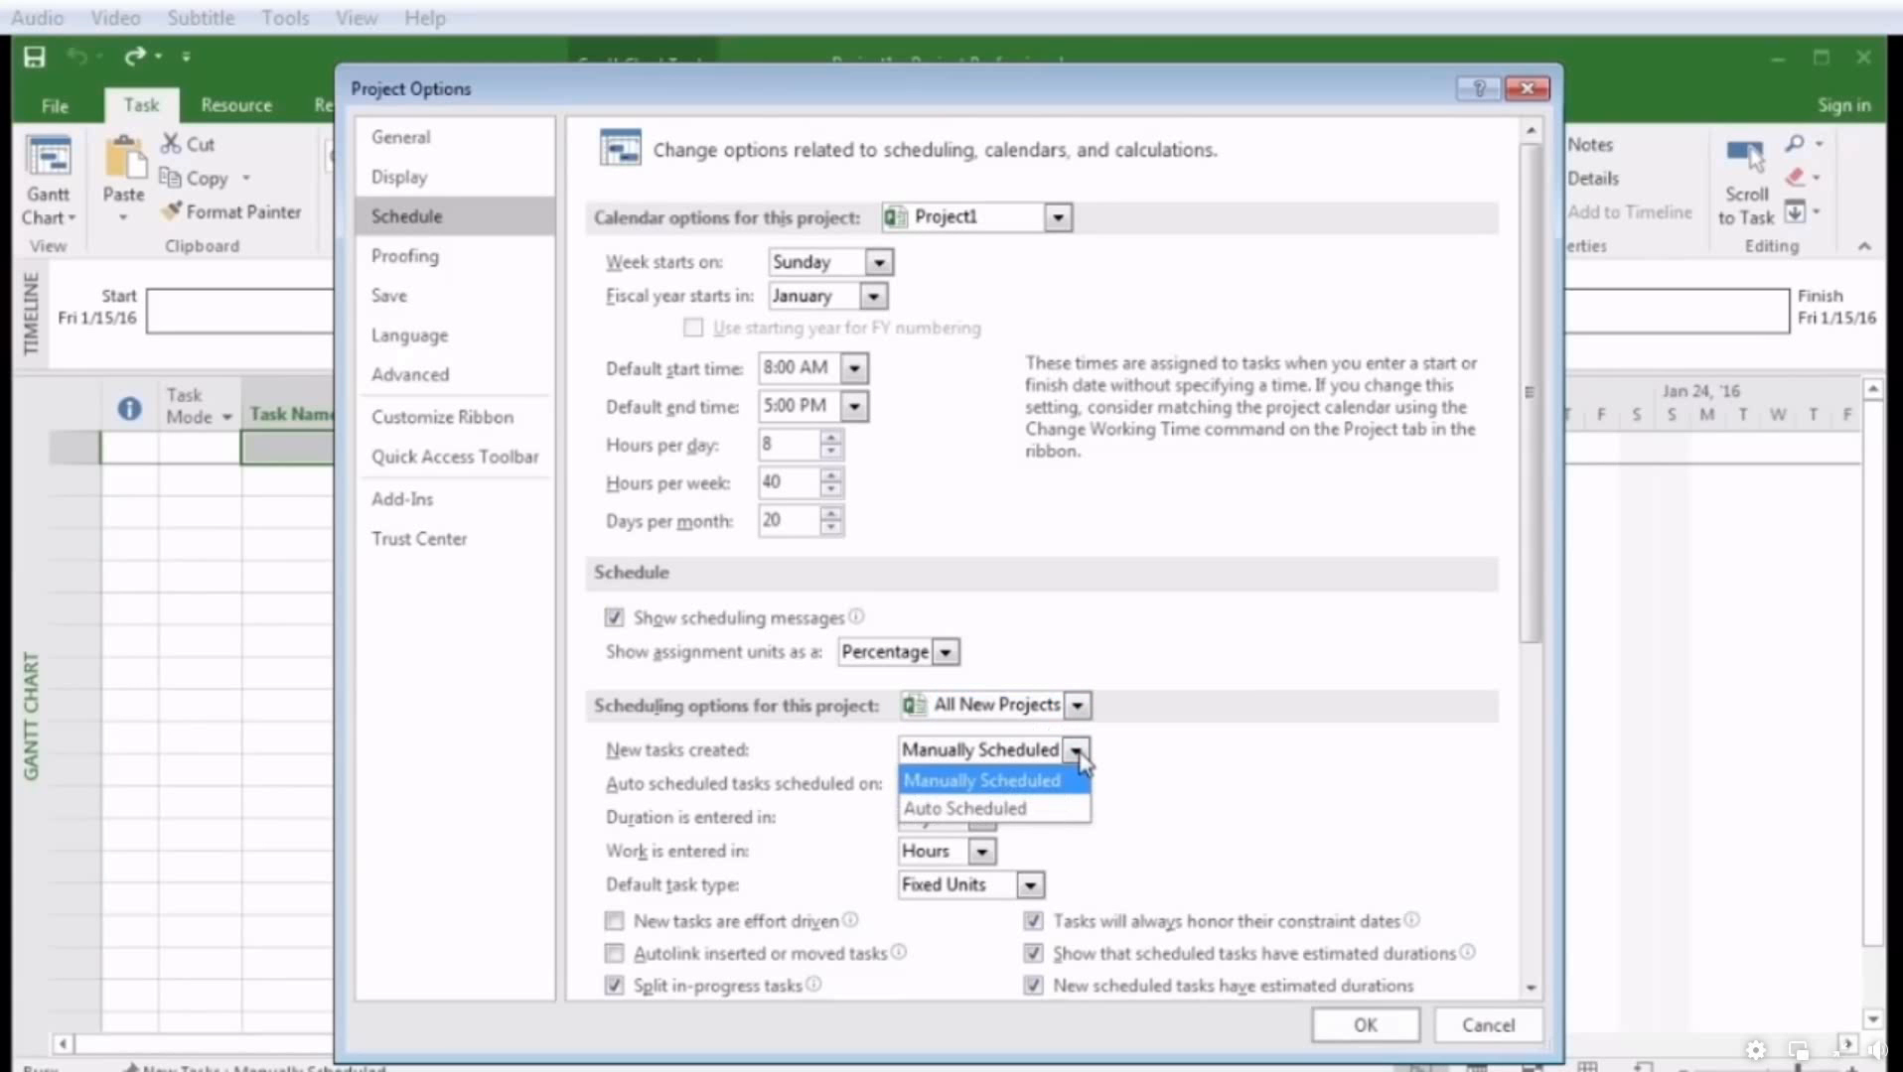
pyautogui.click(1073, 810)
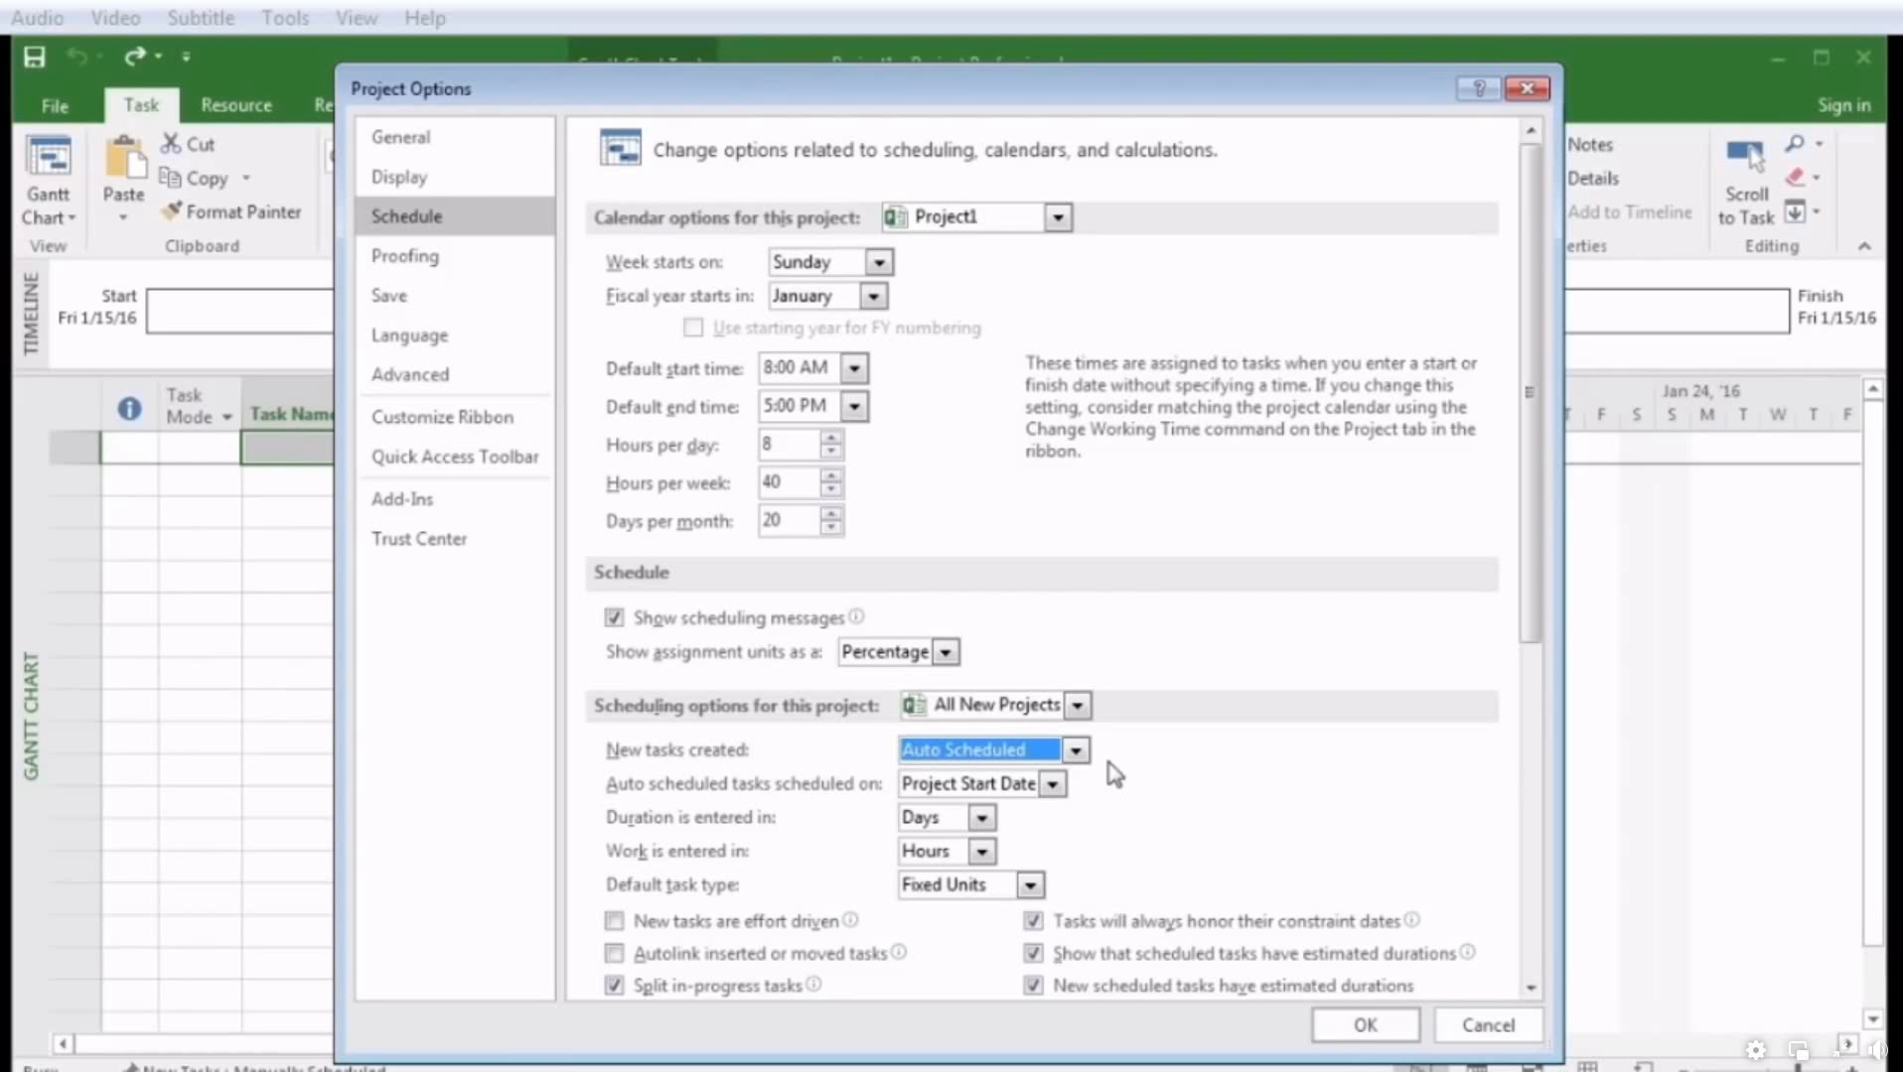
pyautogui.click(1370, 1027)
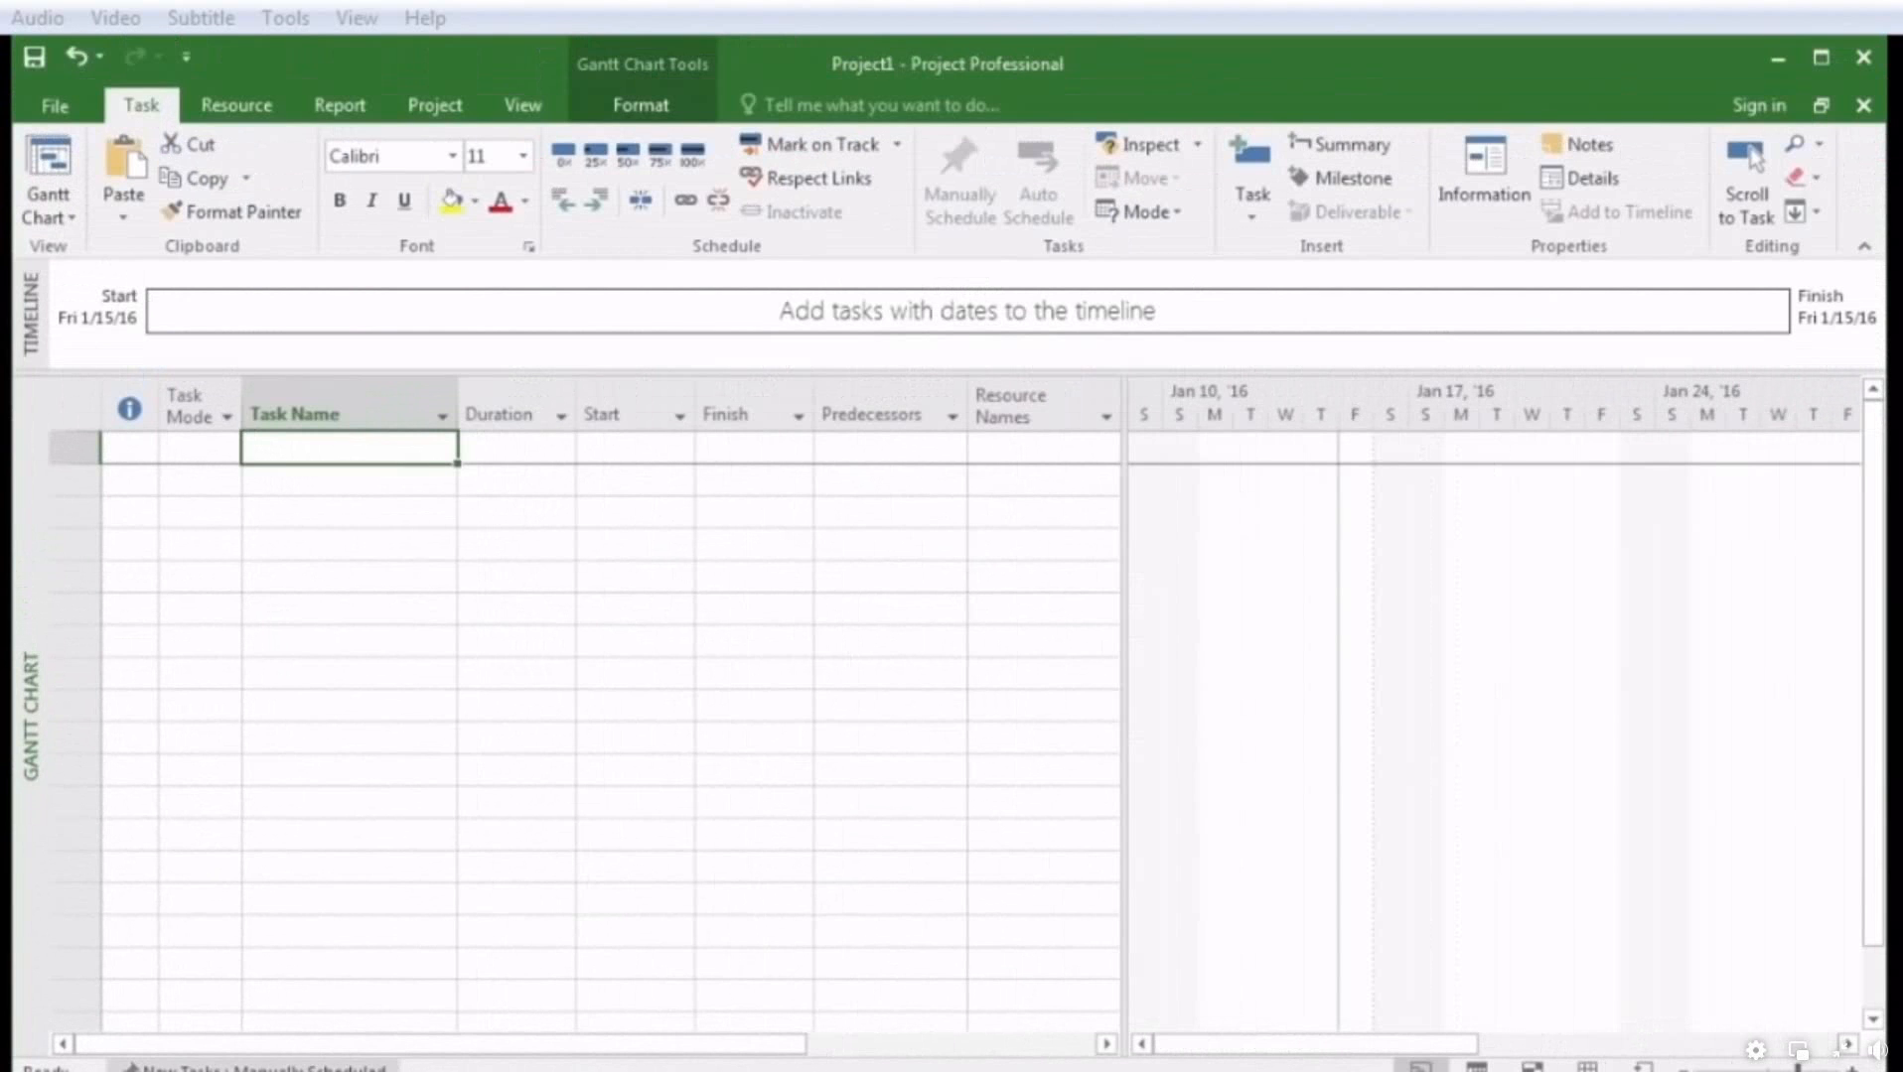
# Create a new blank project
pyautogui.hotkey('ctrl', 'z')
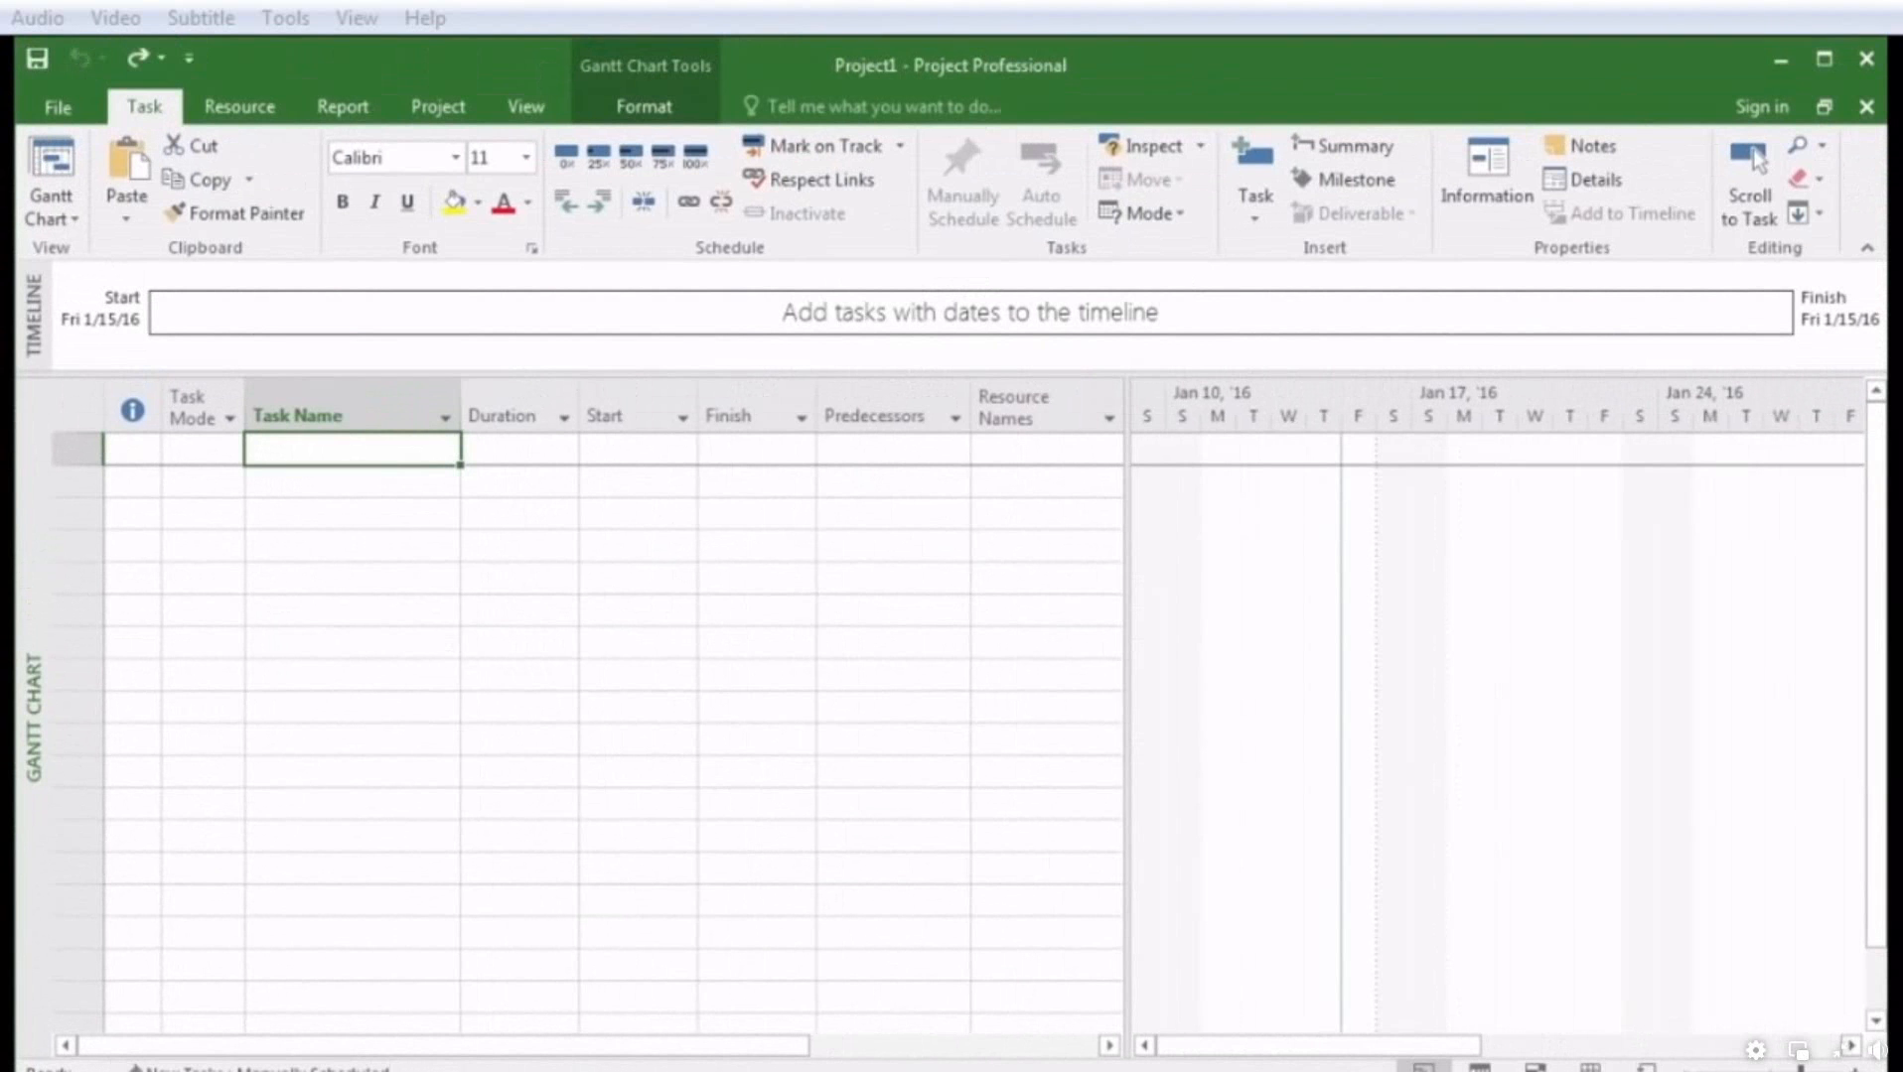
pyautogui.hotkey('ctrl', 'y')
pyautogui.click(67, 106)
pyautogui.click(78, 234)
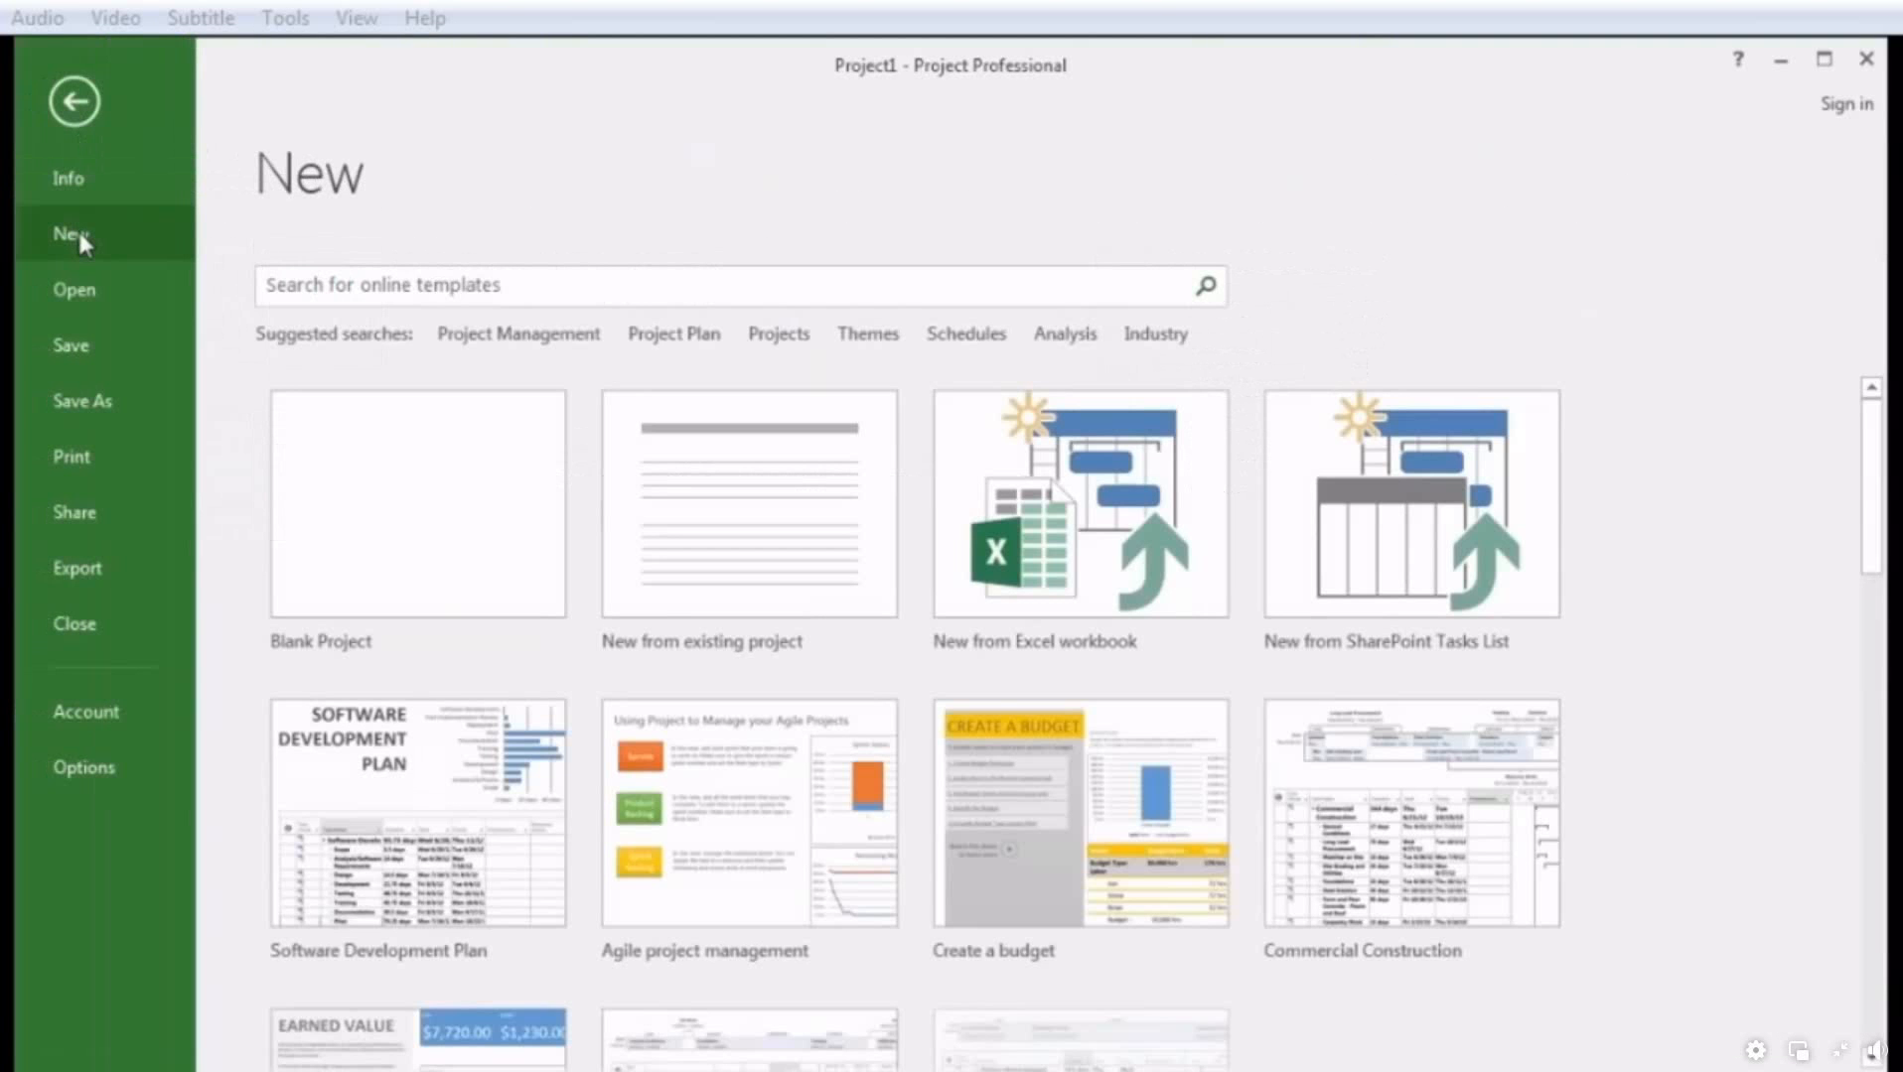
pyautogui.click(395, 581)
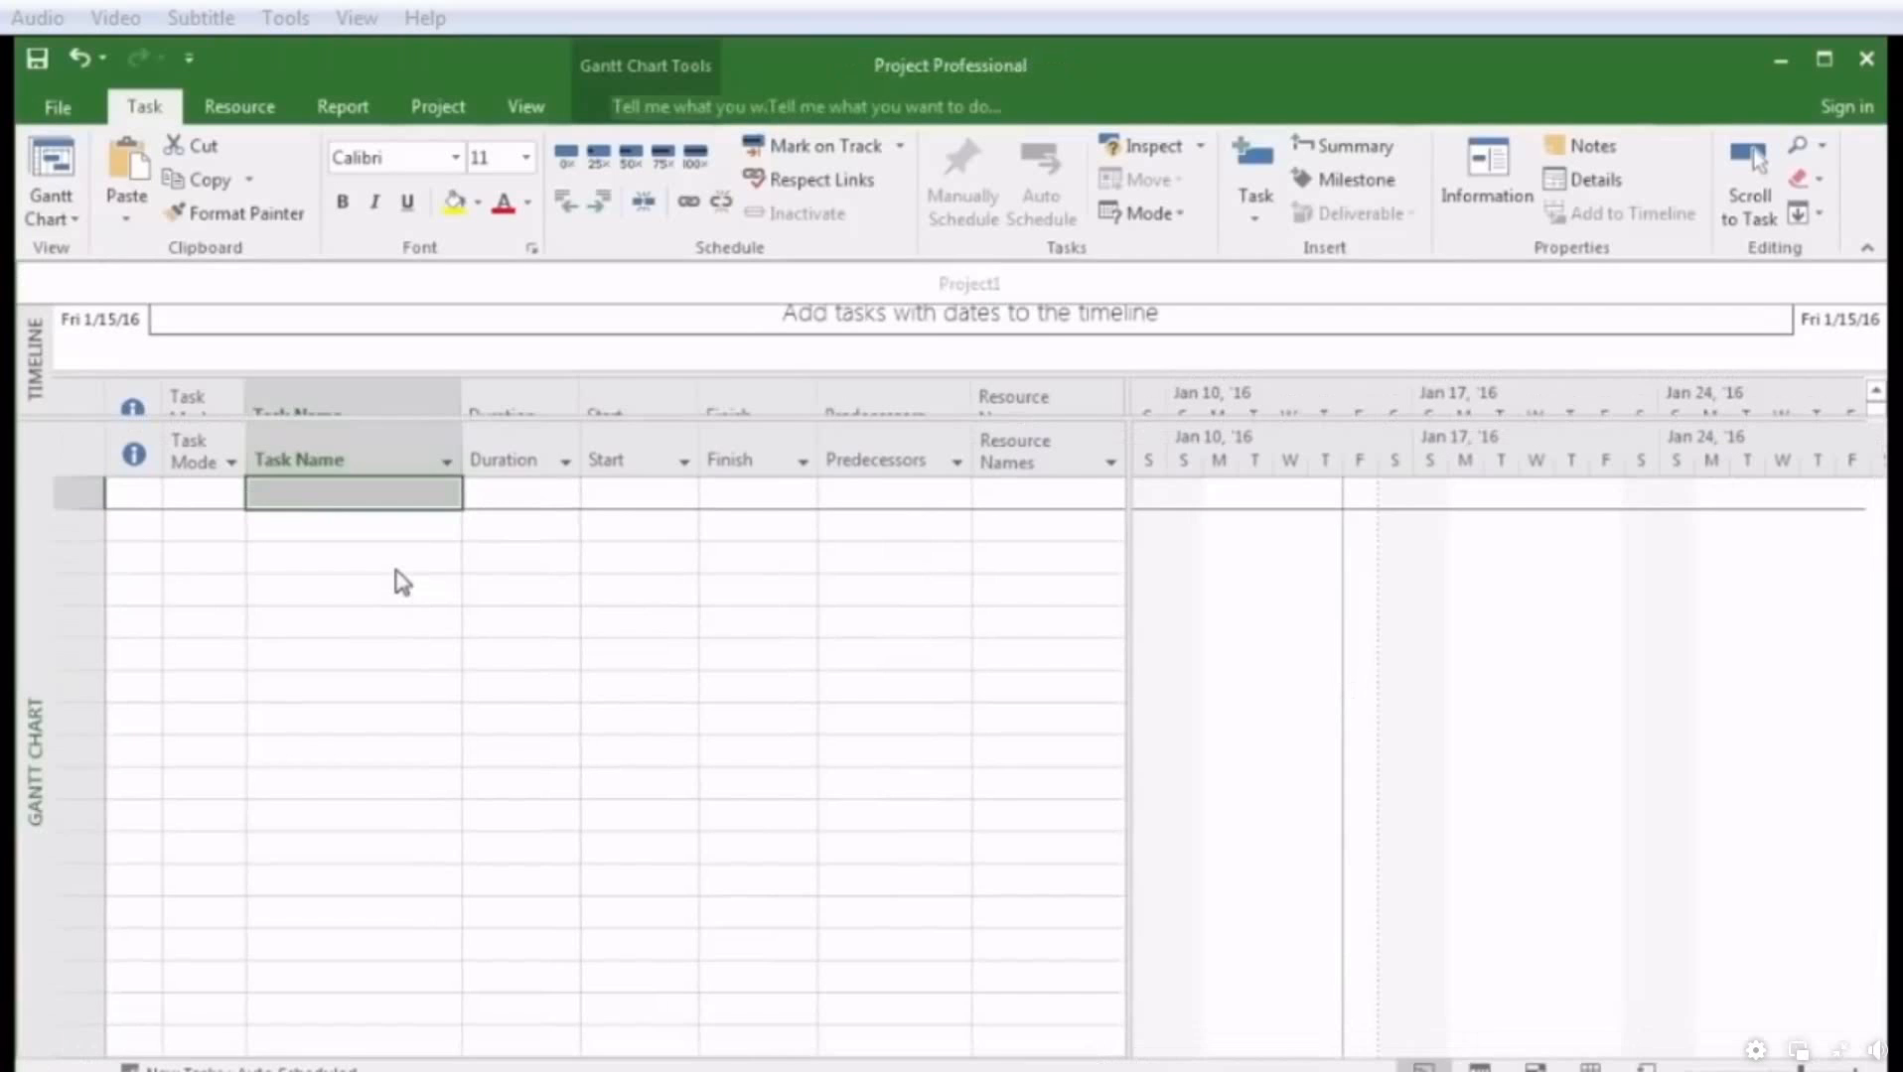
# Add a task named "Task!" in the first row of the task table
pyautogui.click(397, 581)
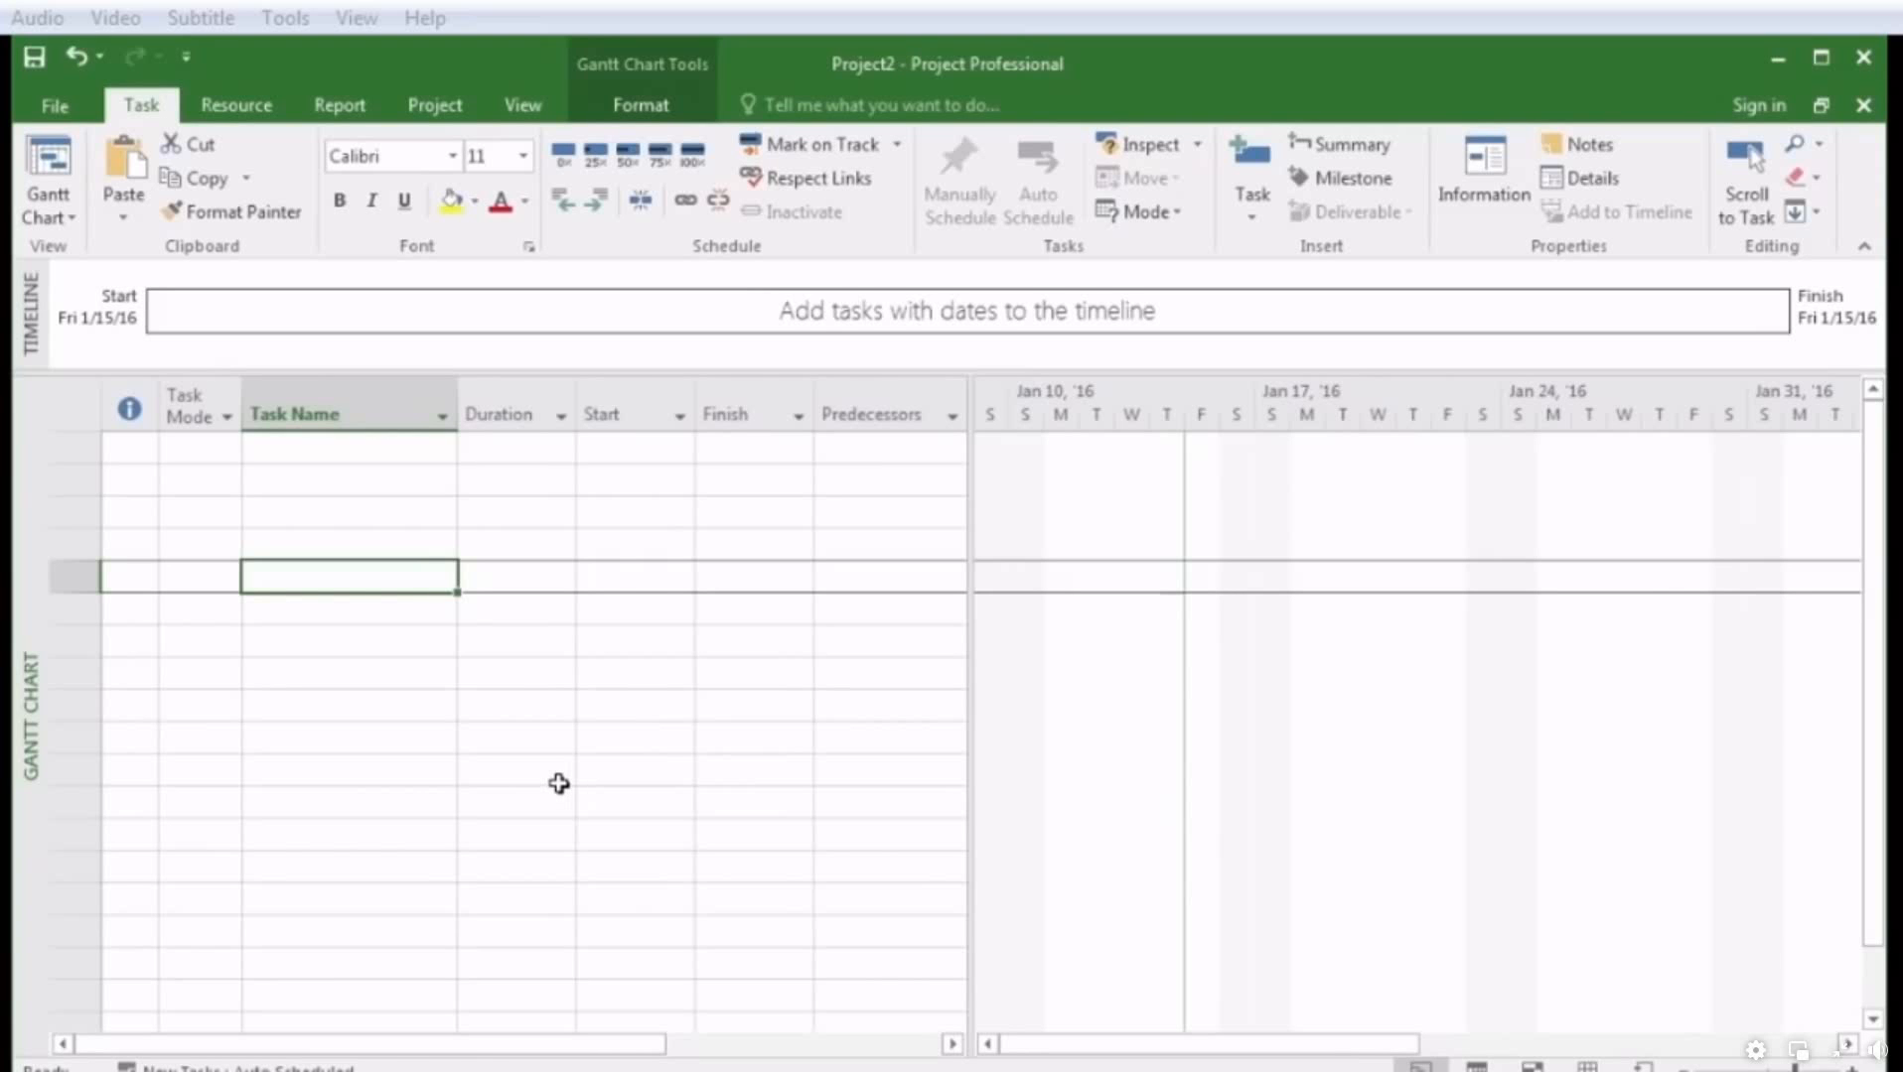
pyautogui.click(382, 481)
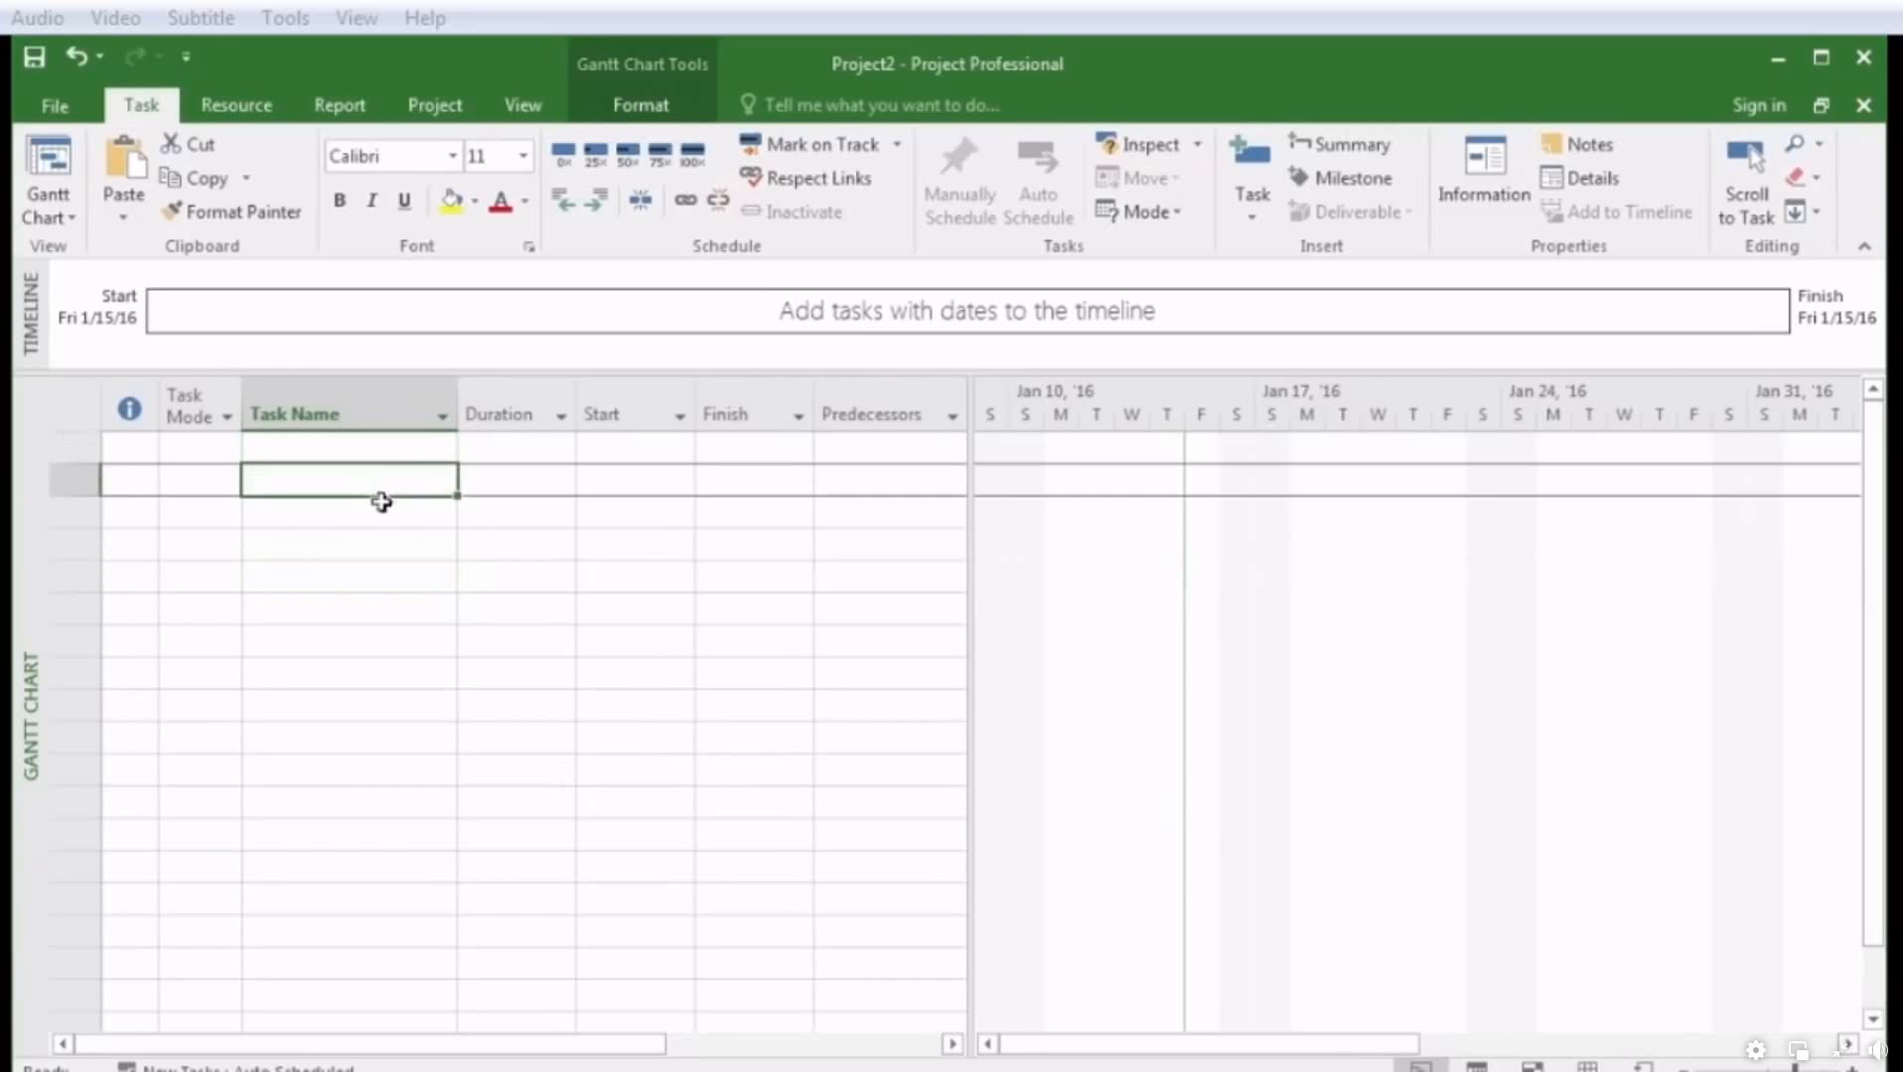
pyautogui.click(375, 512)
pyautogui.click(372, 546)
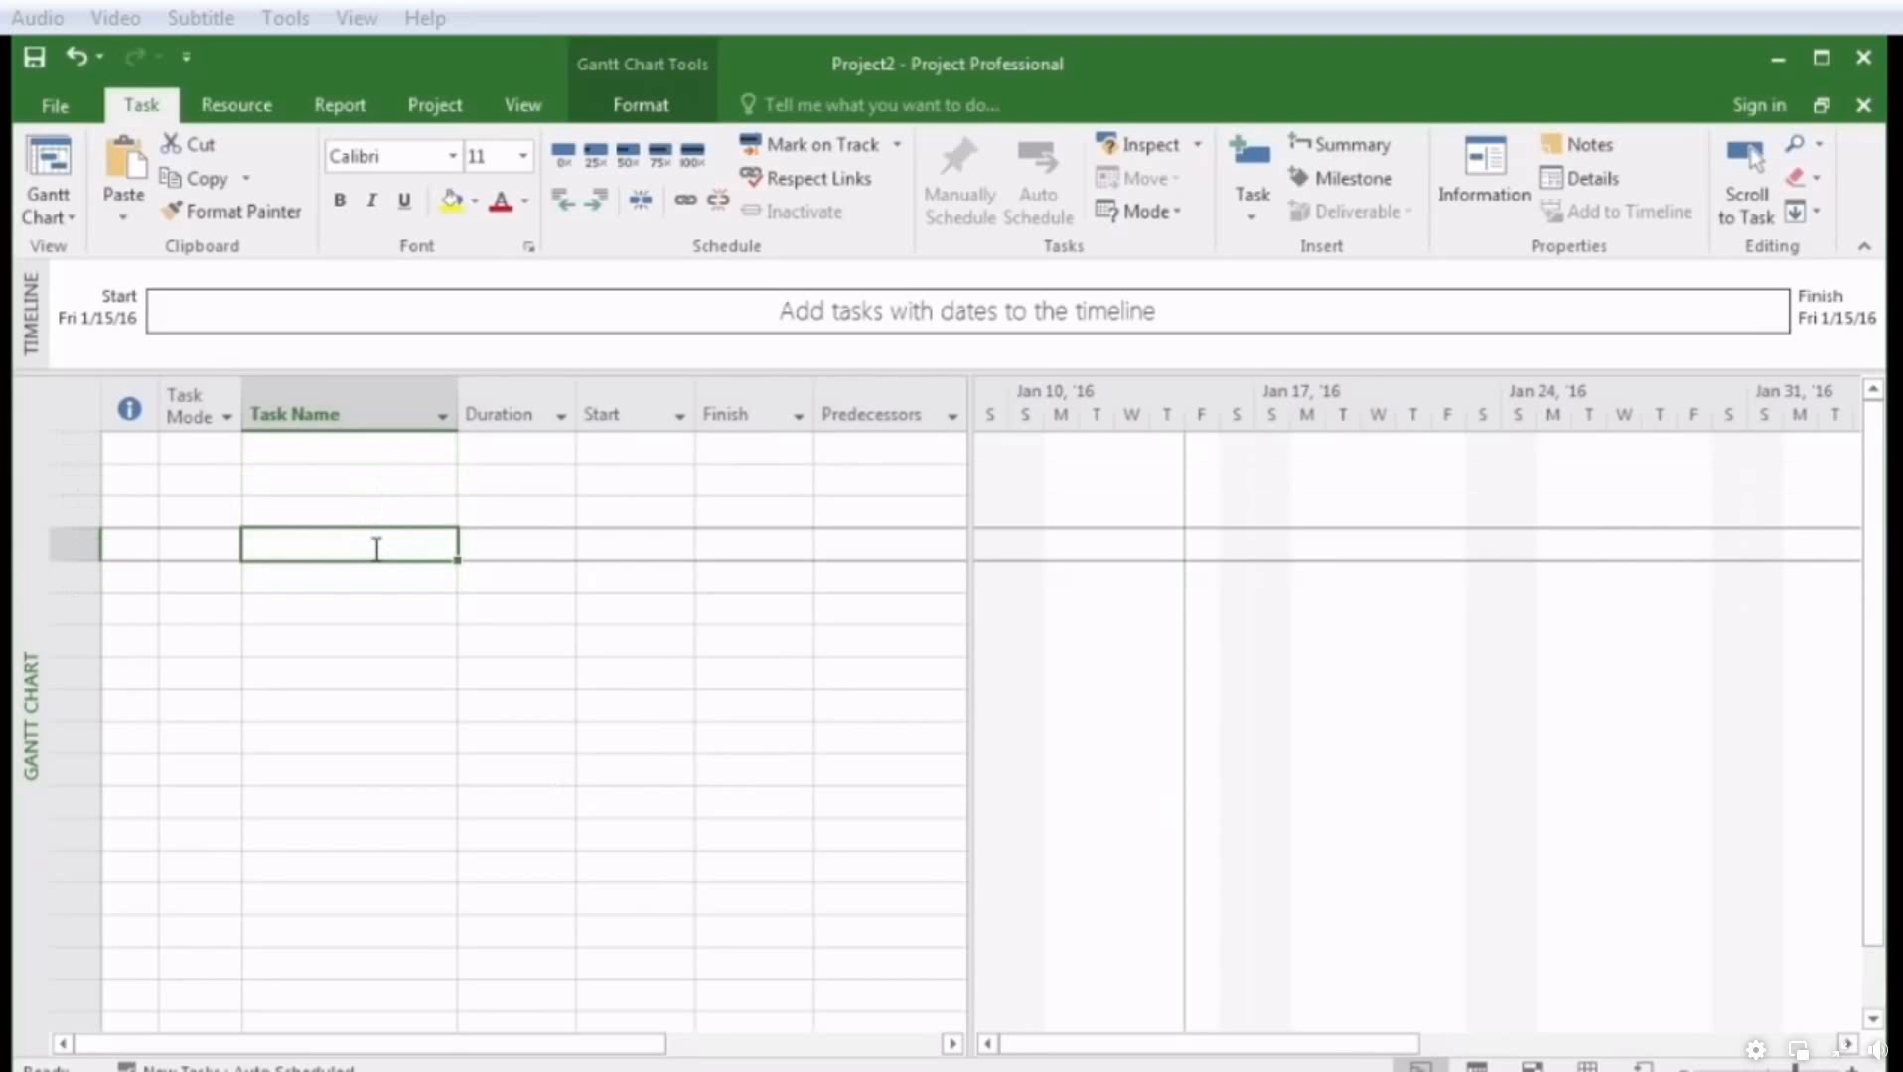
pyautogui.click(377, 450)
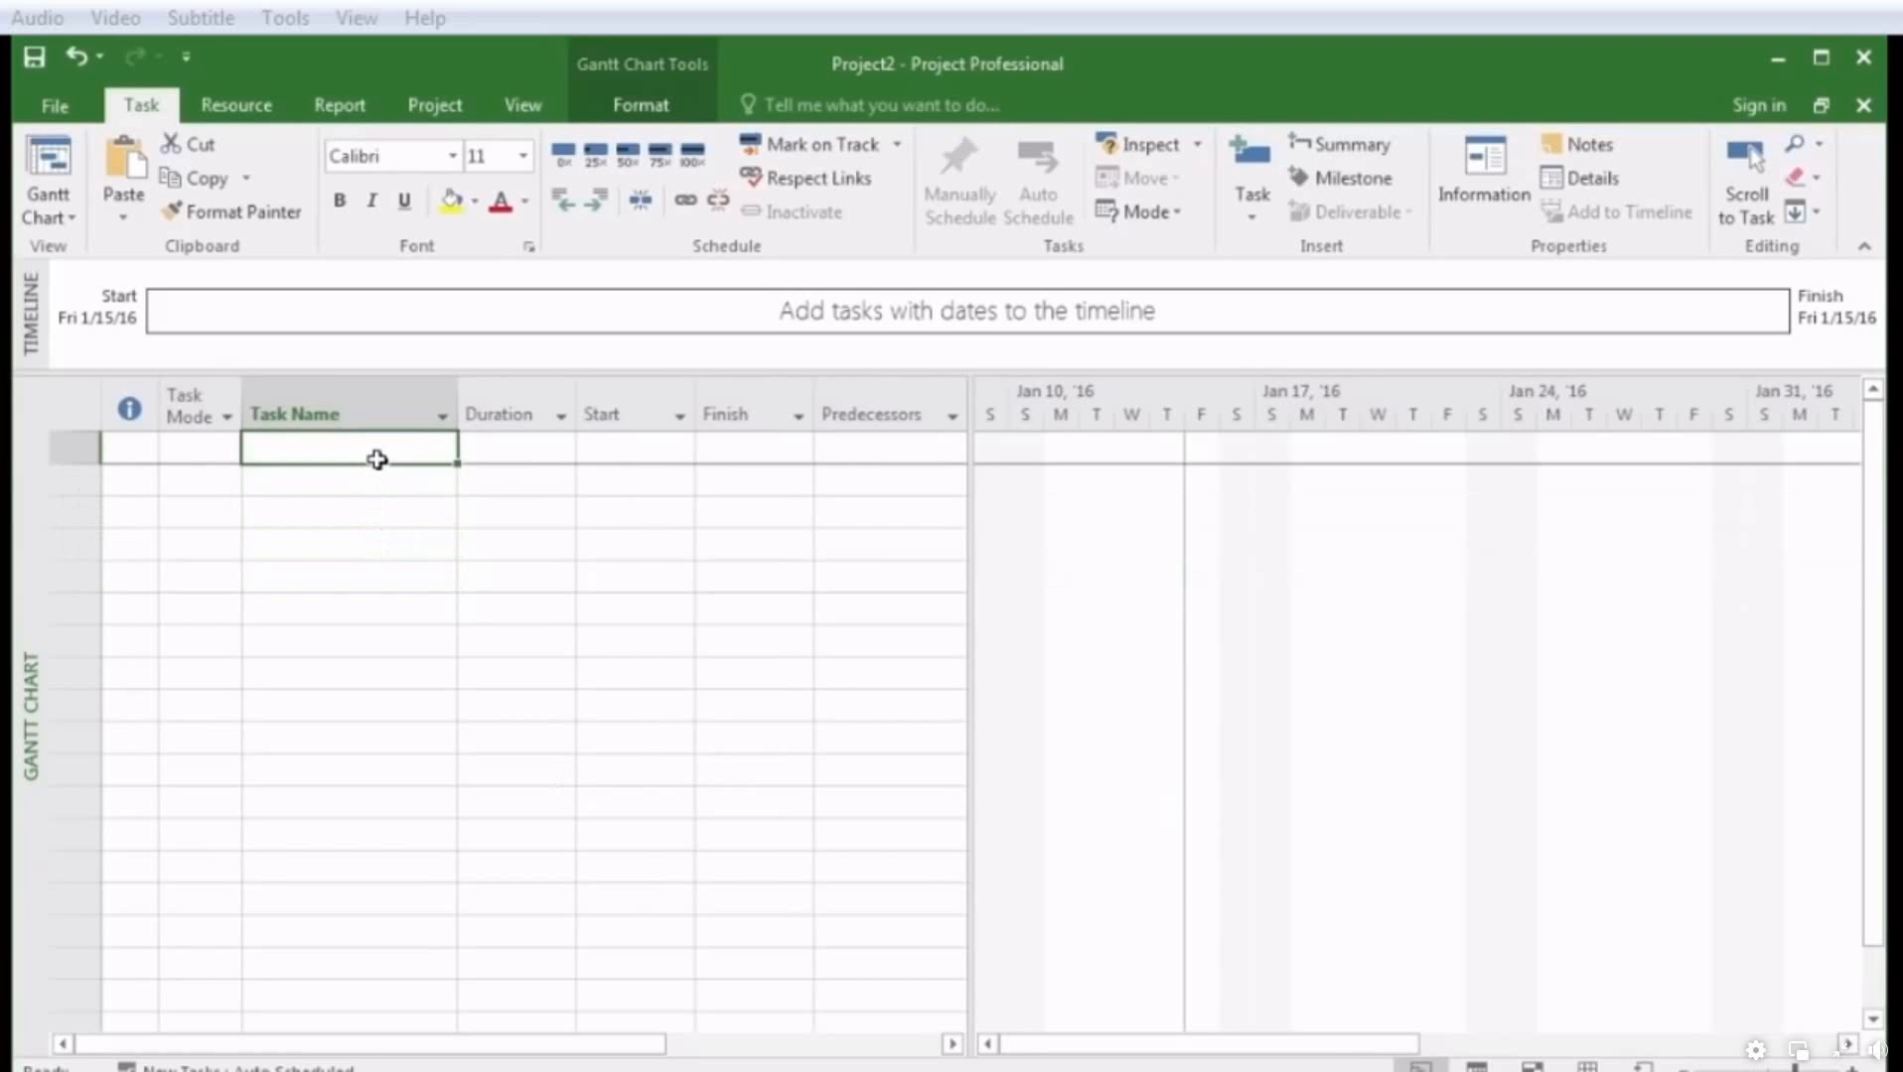
pyautogui.write('Task!')
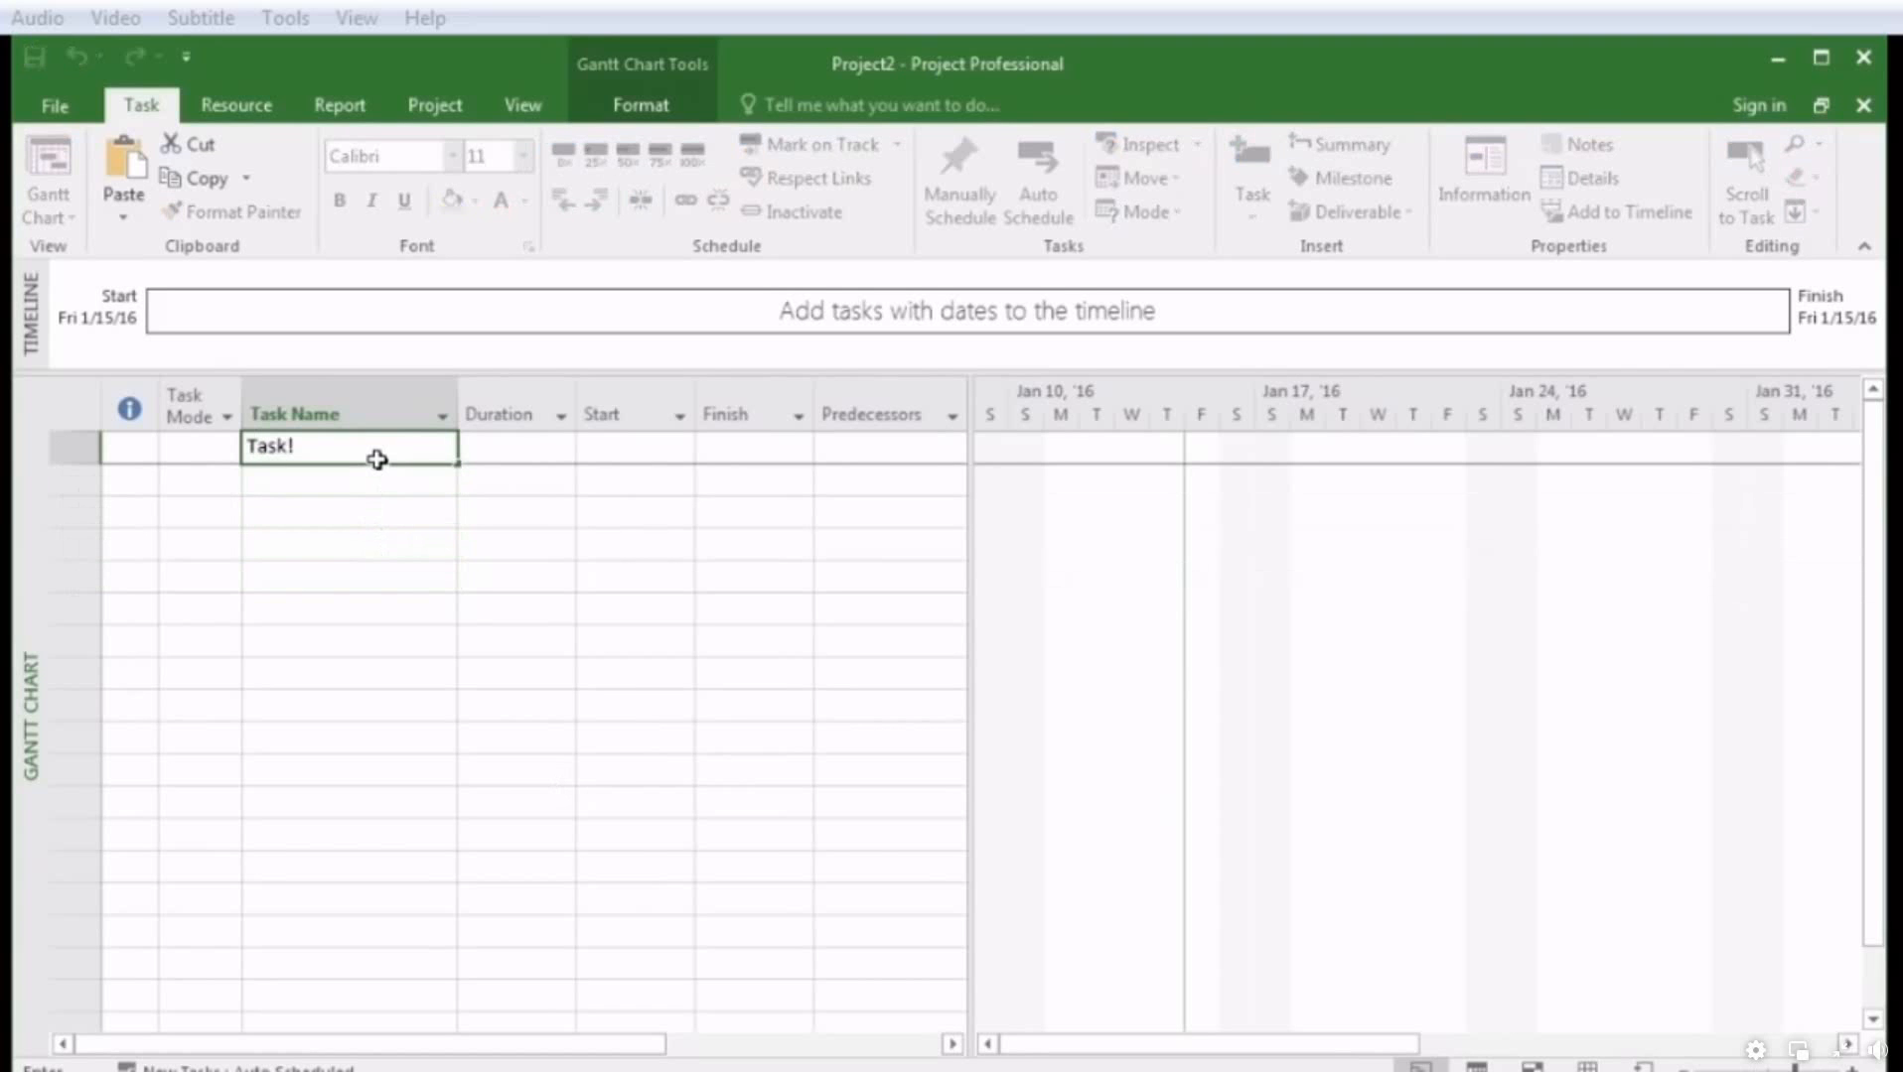
pyautogui.press('Return')
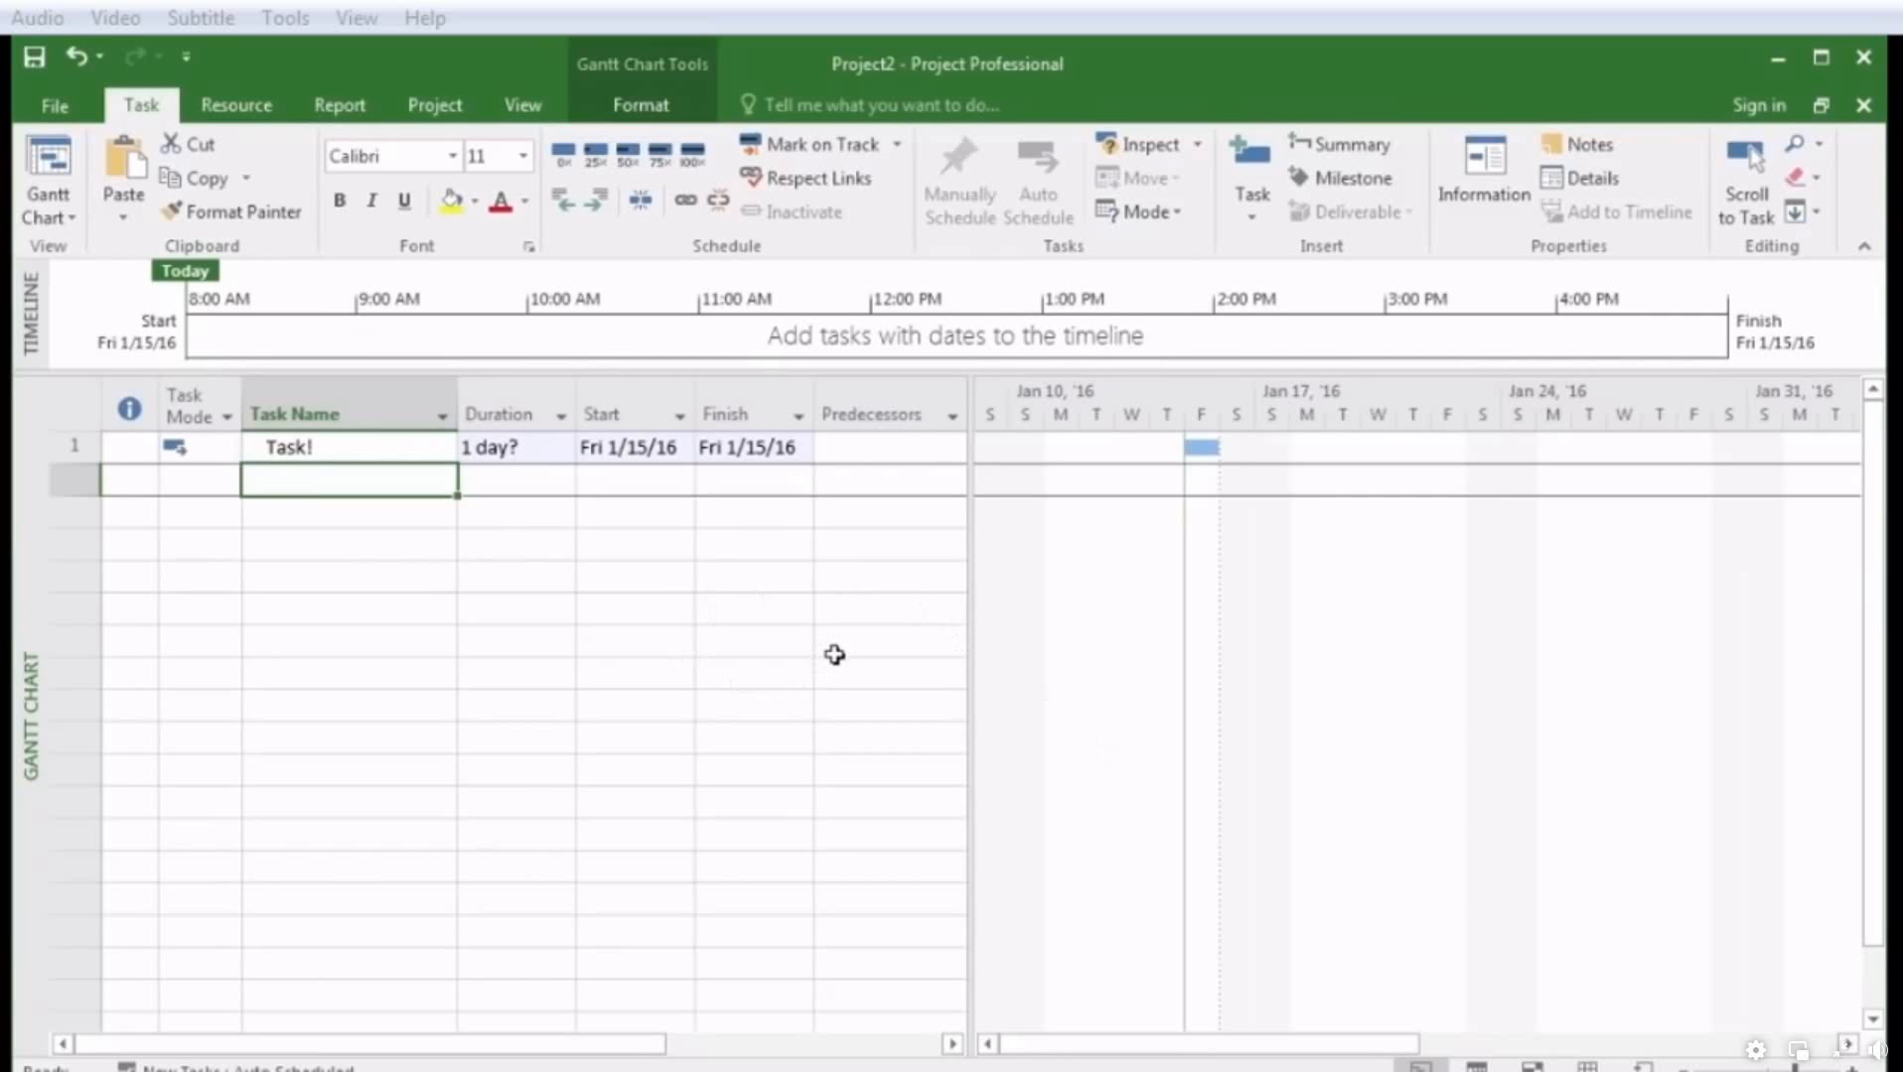
# Resize the split between the task table and the Gantt chart so the table ends just after the Finish column
pyautogui.moveTo(969, 658); pyautogui.dragTo(1207, 670)
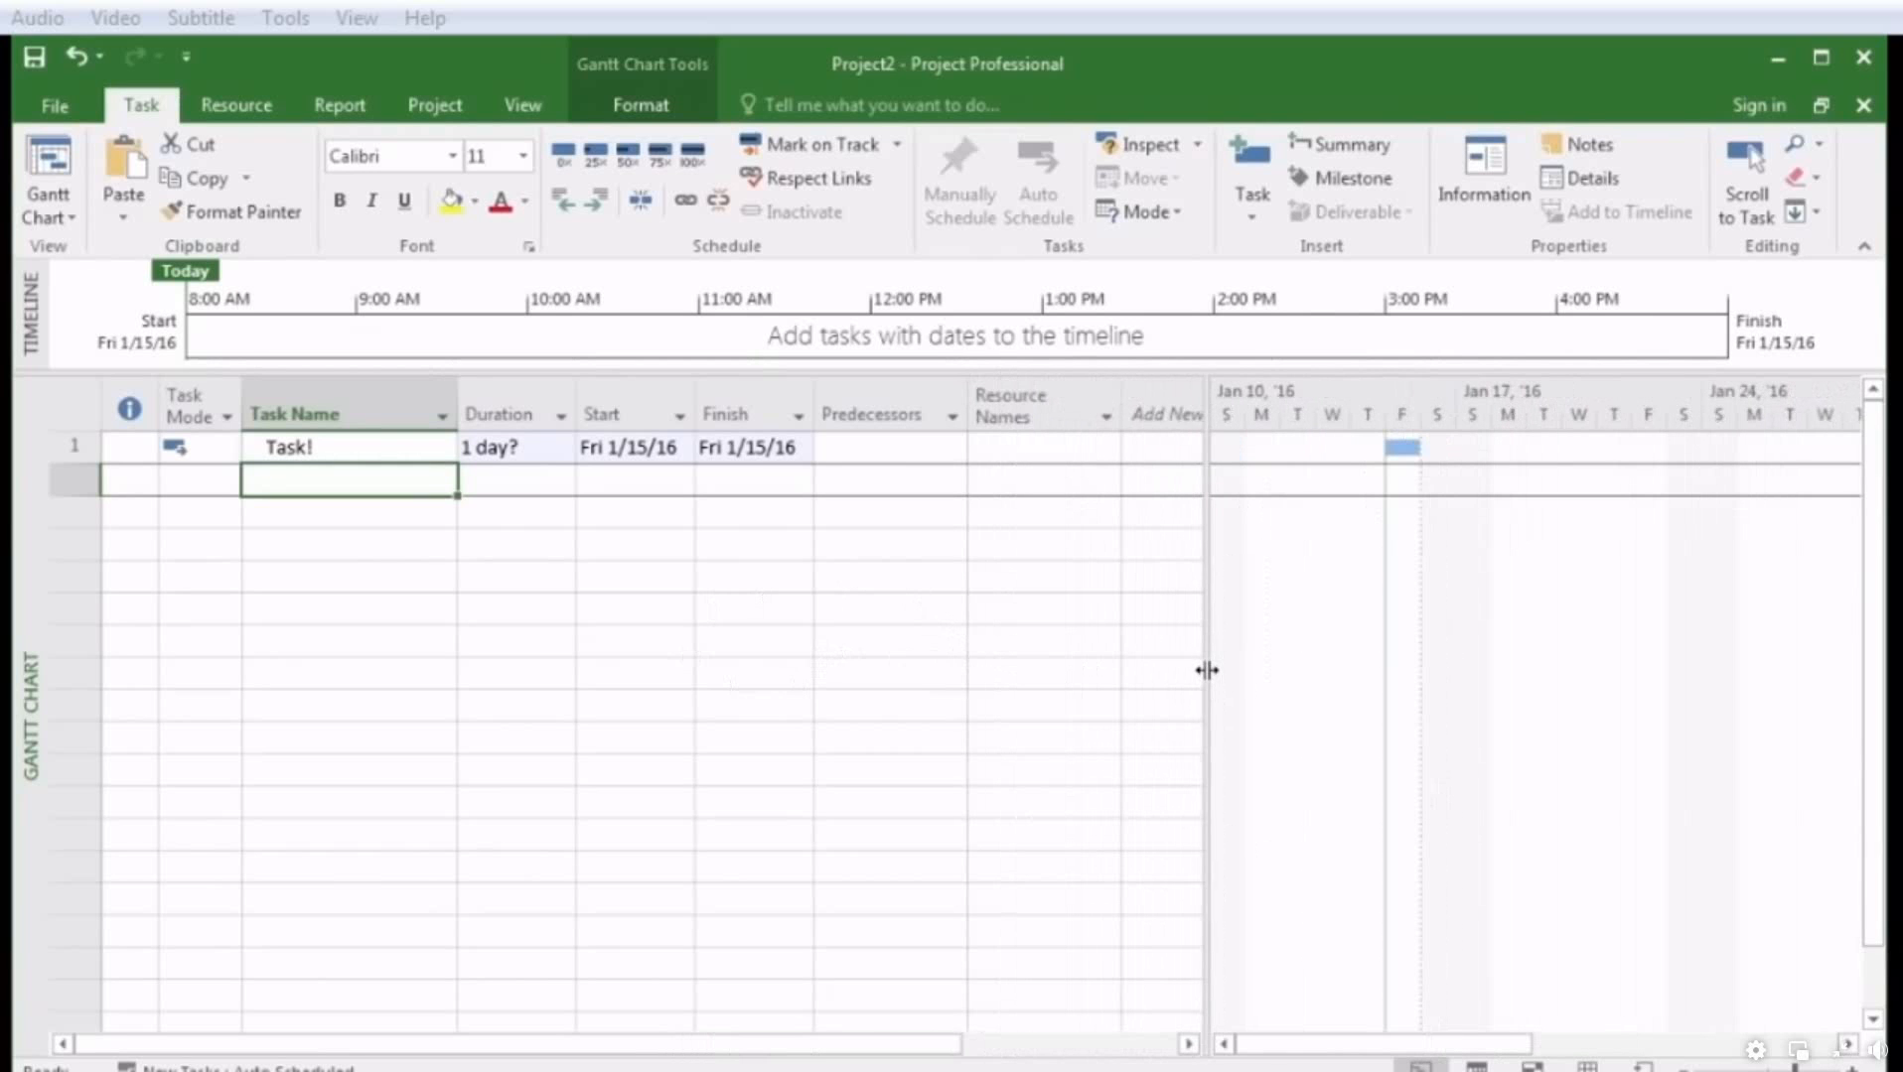
pyautogui.moveTo(1207, 671); pyautogui.dragTo(967, 658)
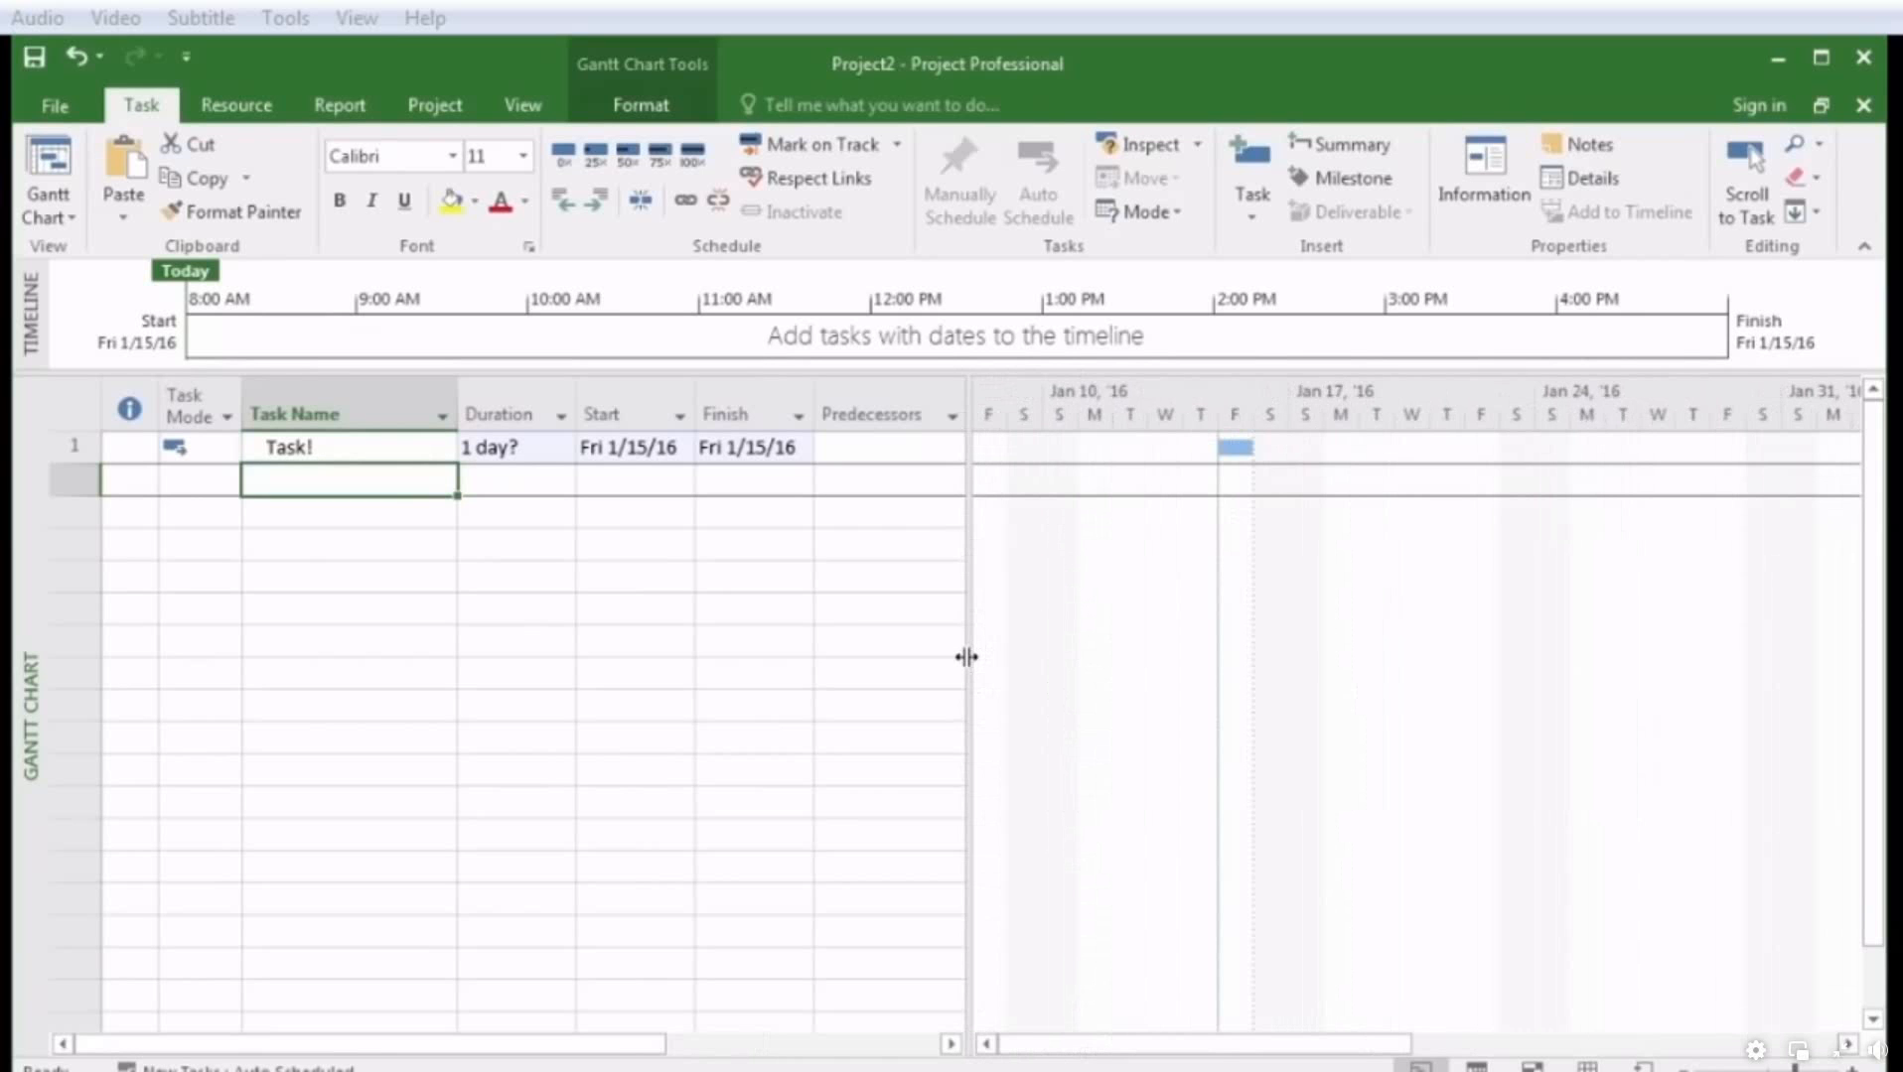
pyautogui.moveTo(967, 657); pyautogui.dragTo(427, 619)
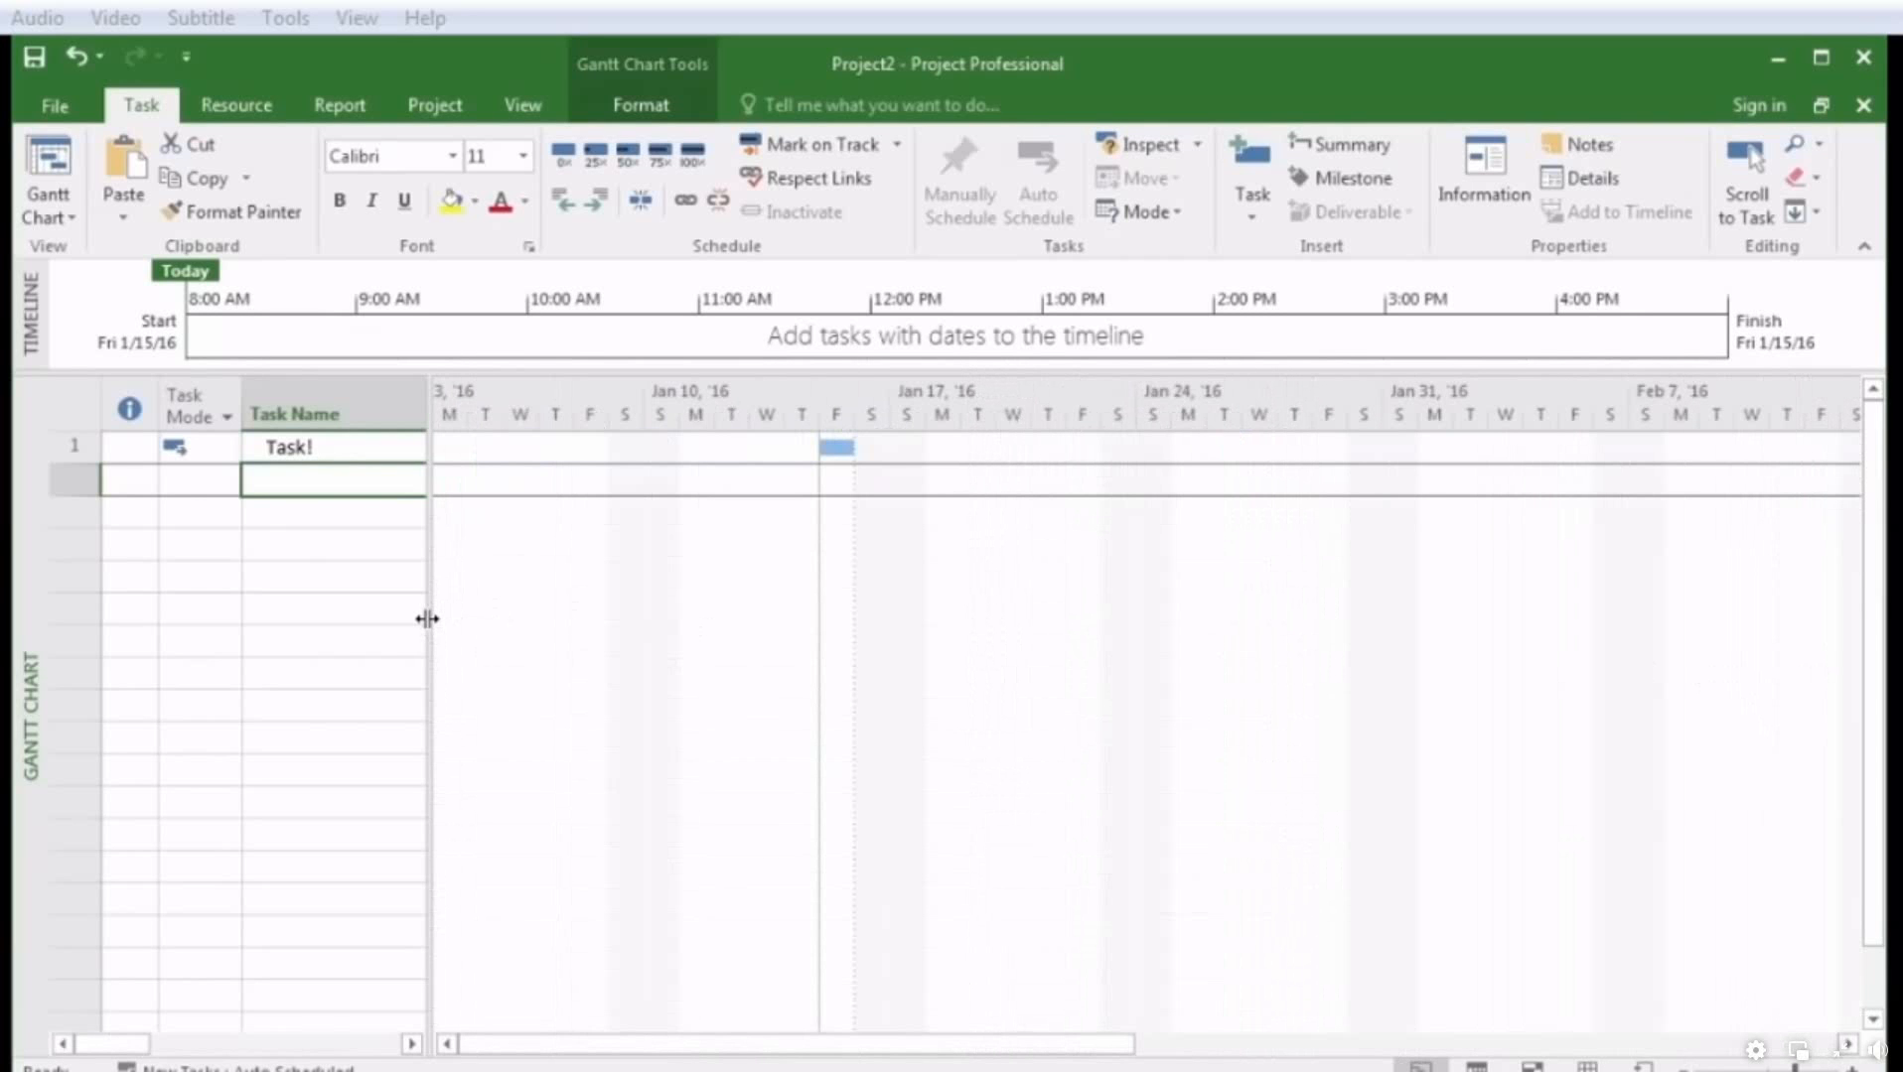
pyautogui.moveTo(427, 618); pyautogui.dragTo(826, 668)
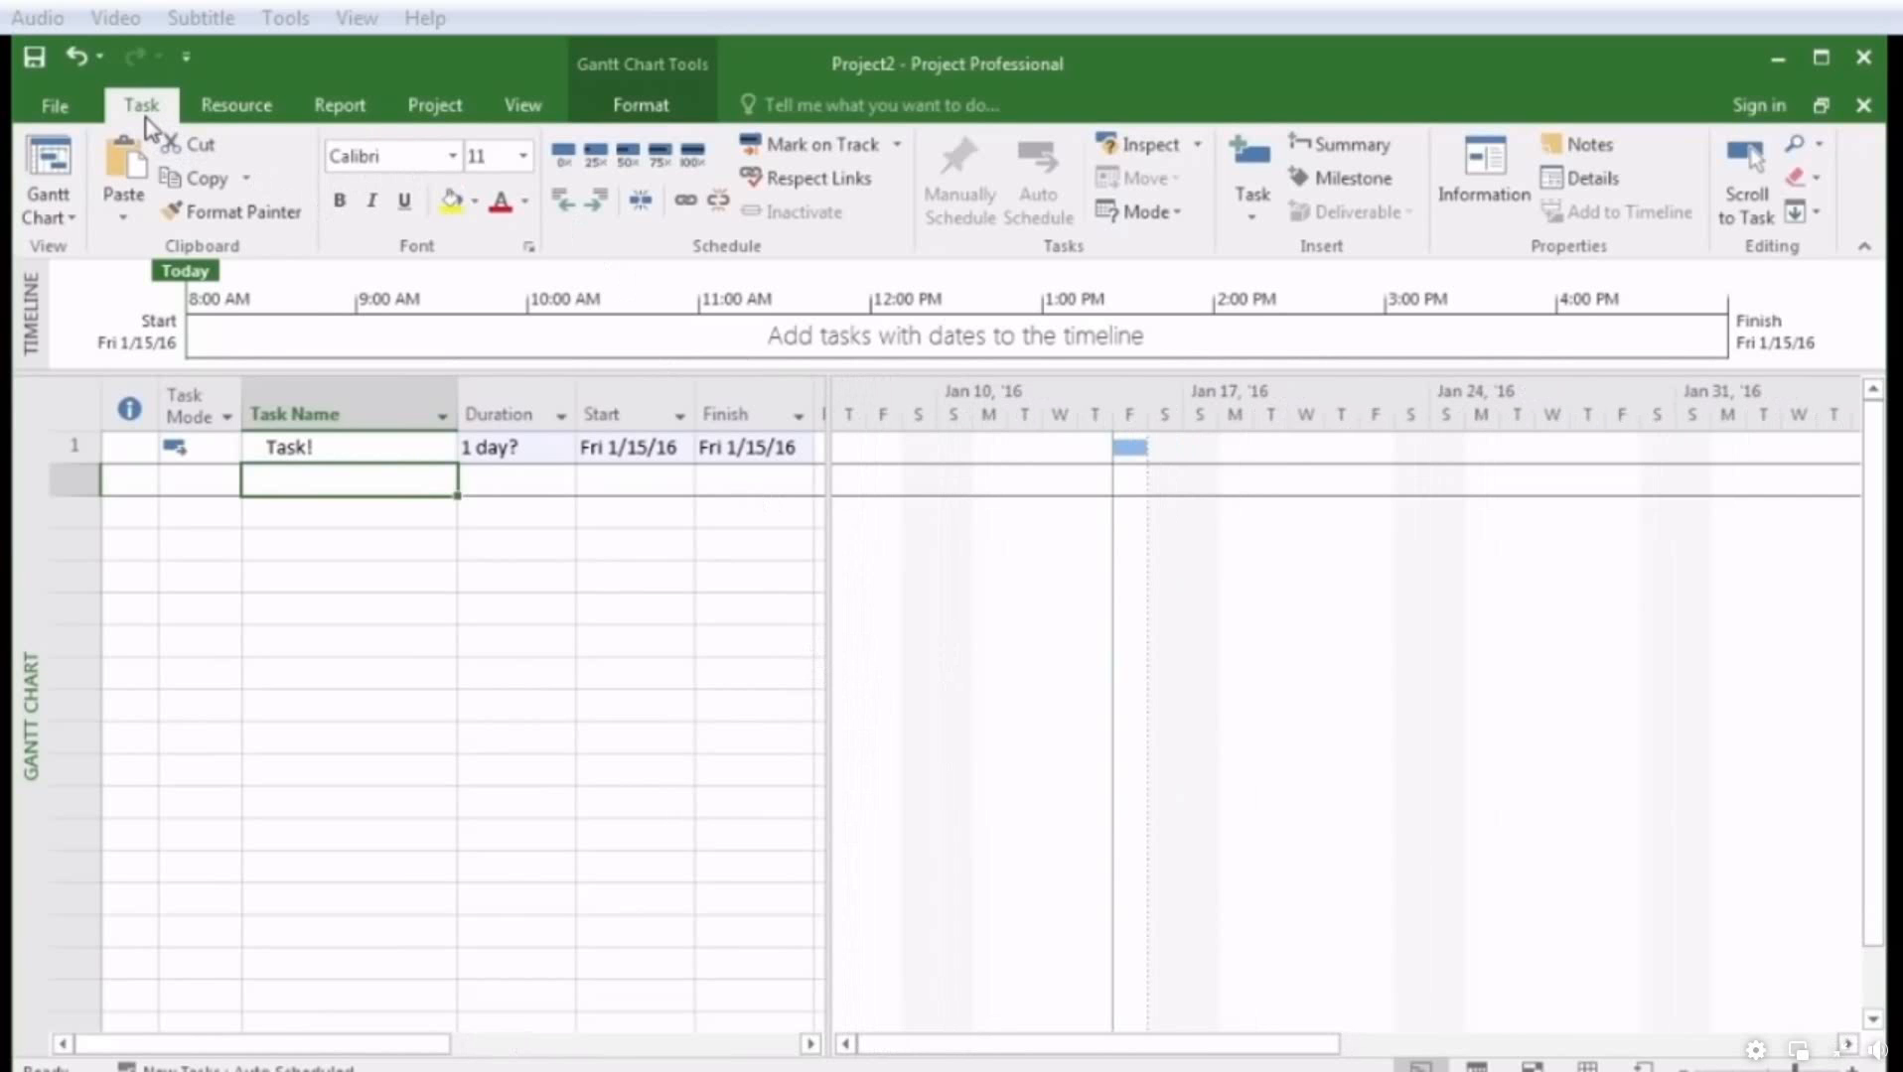
pyautogui.click(338, 105)
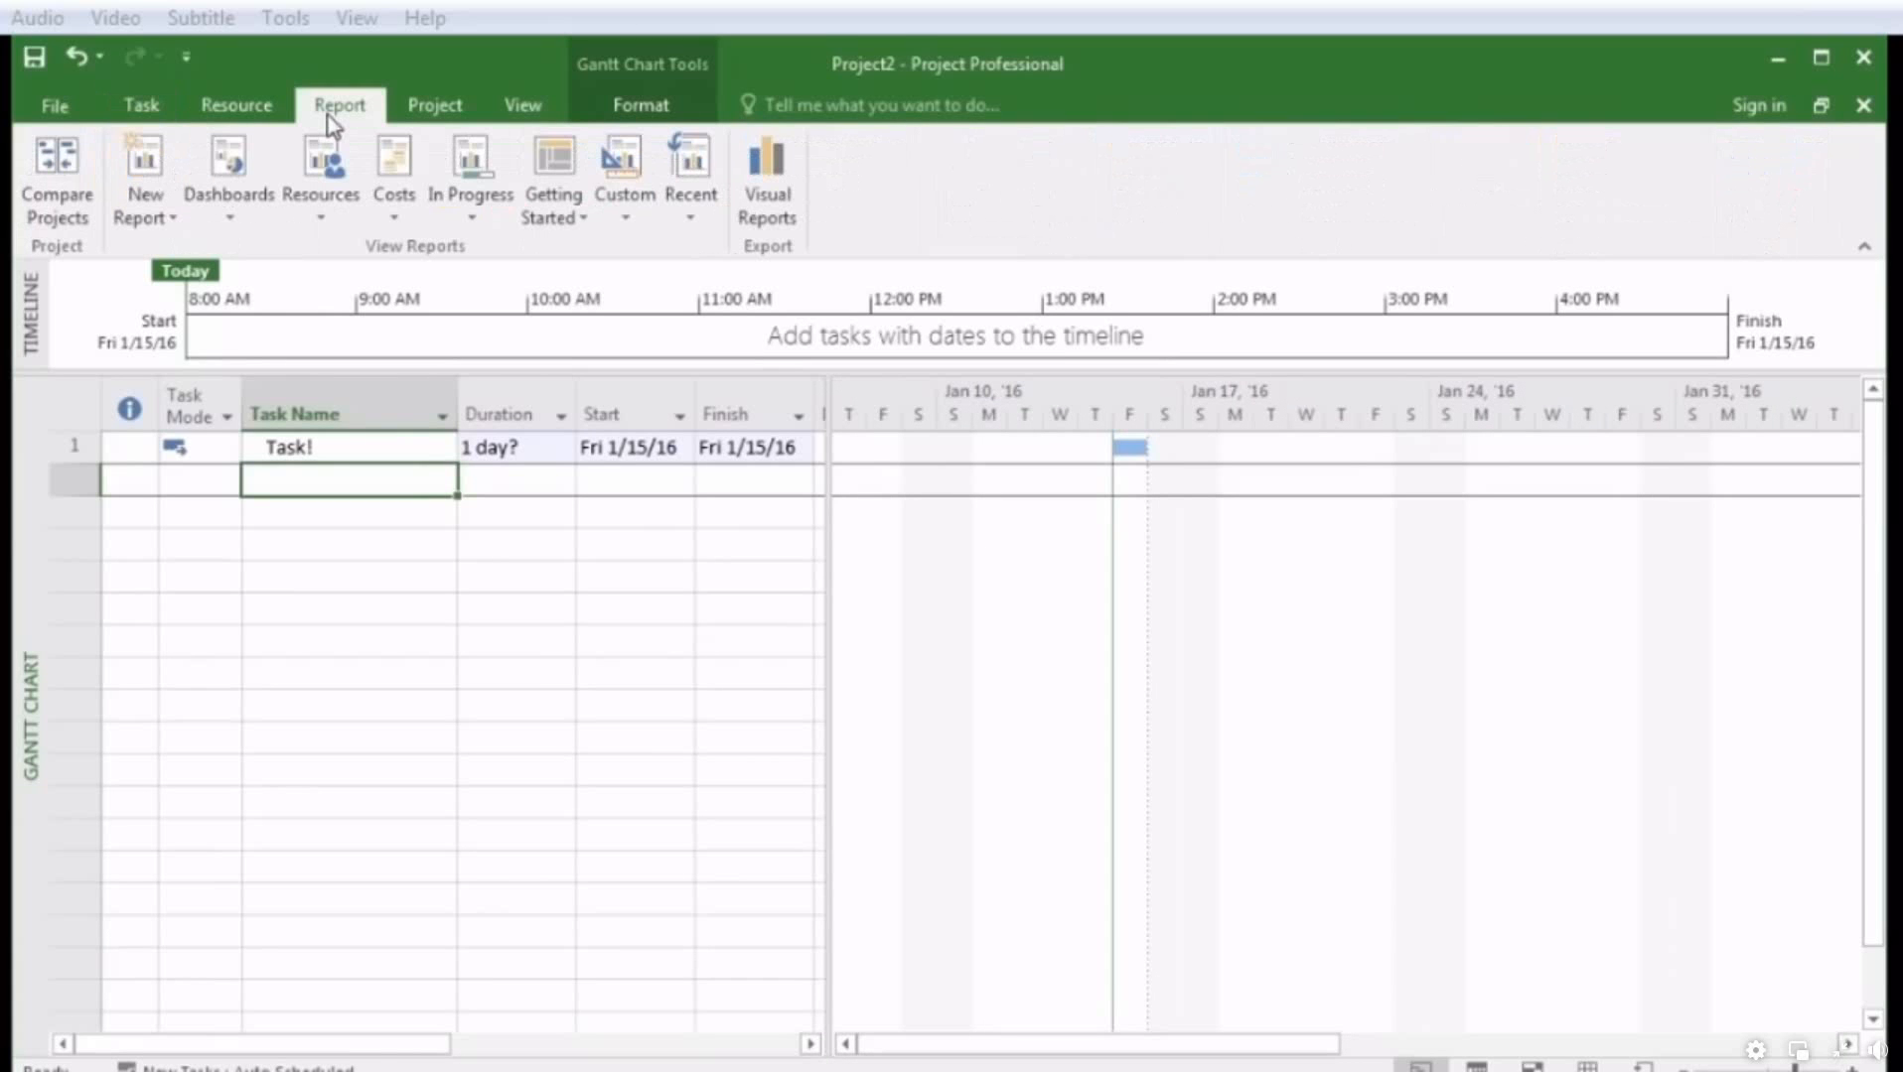
pyautogui.click(523, 107)
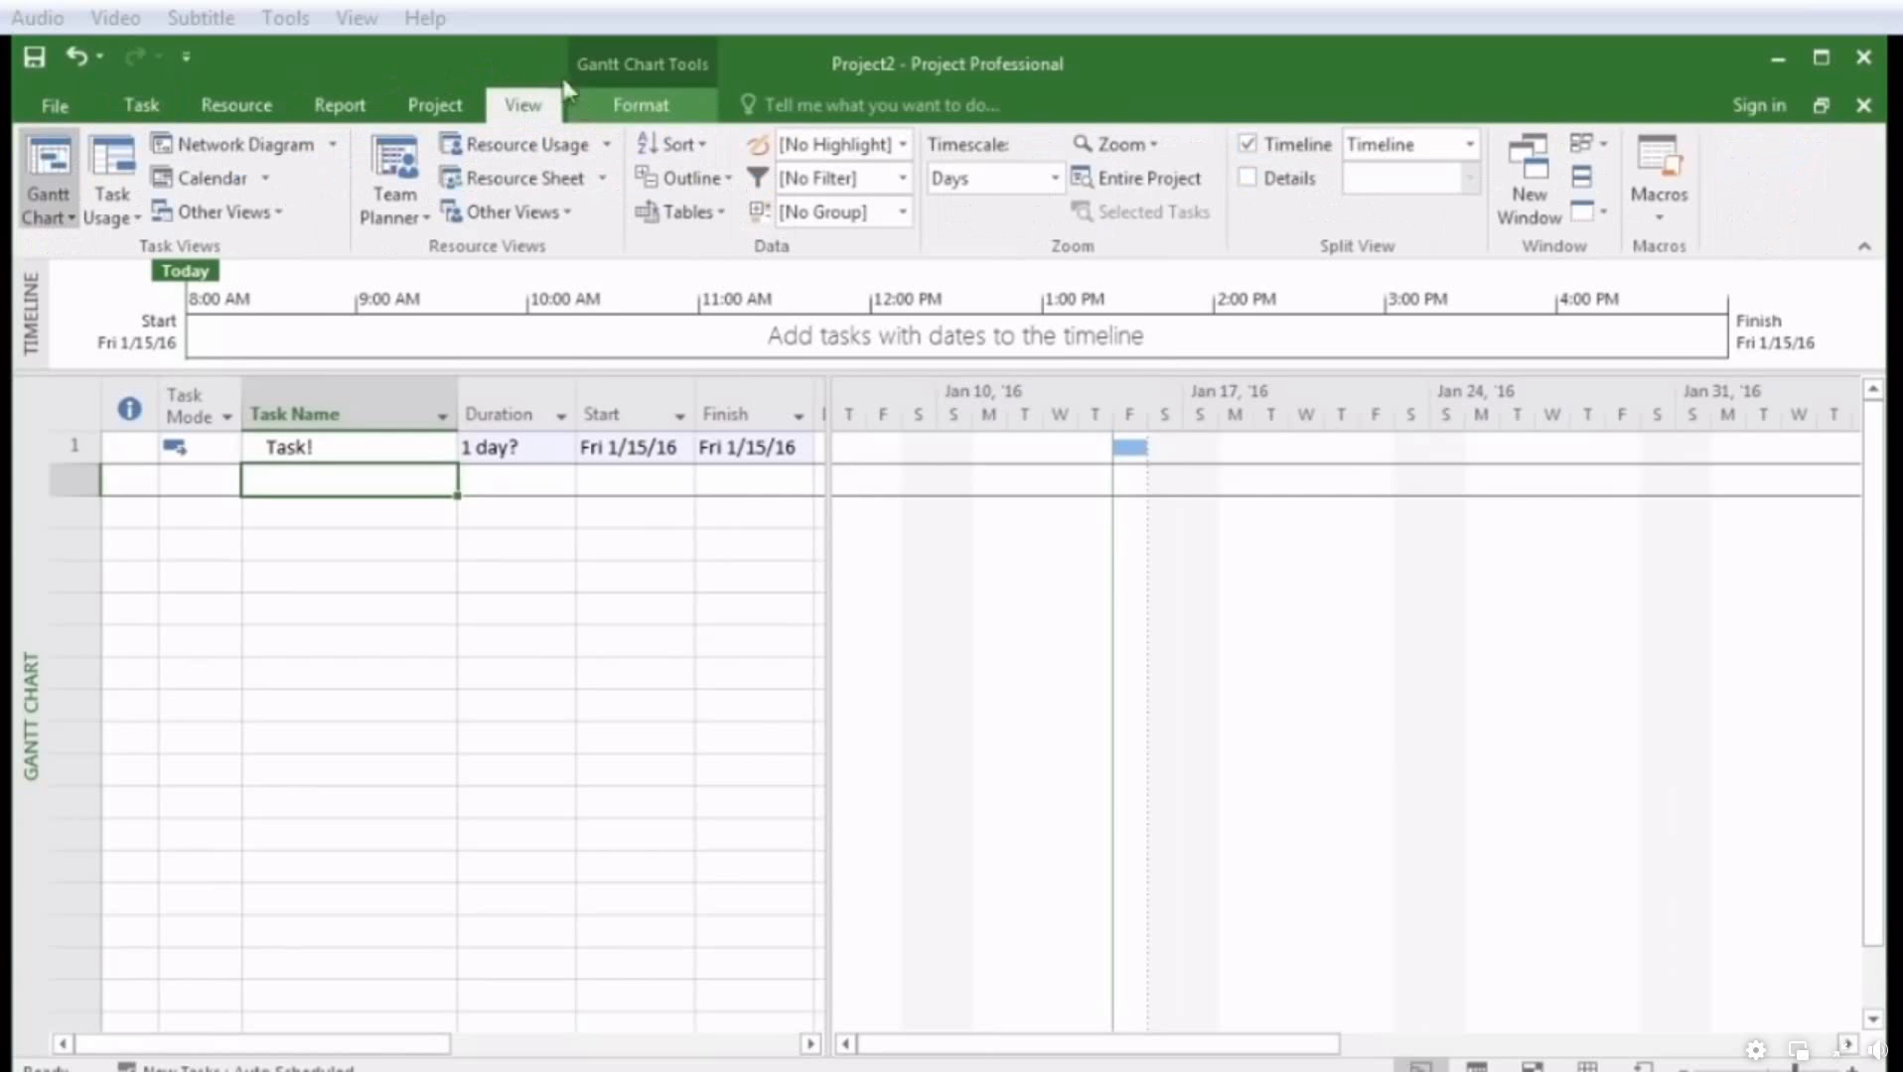
pyautogui.click(475, 119)
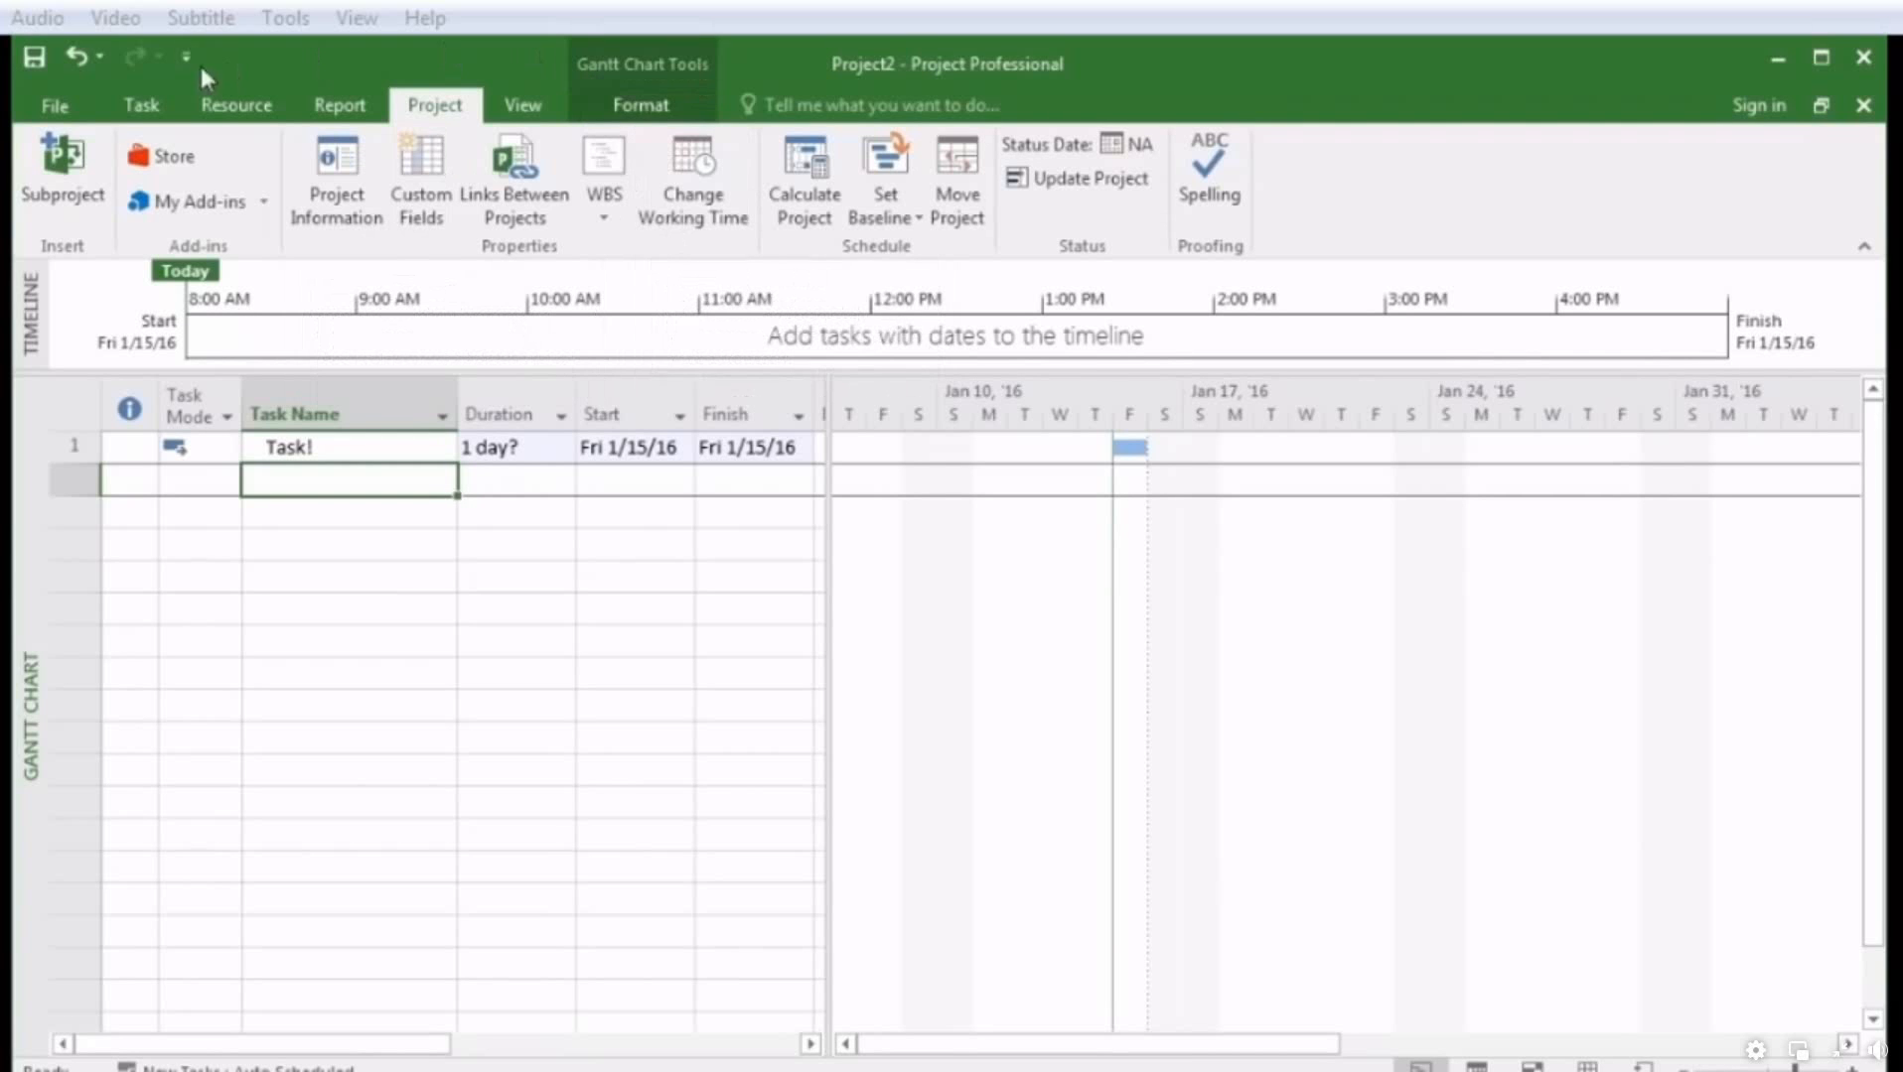
pyautogui.click(136, 111)
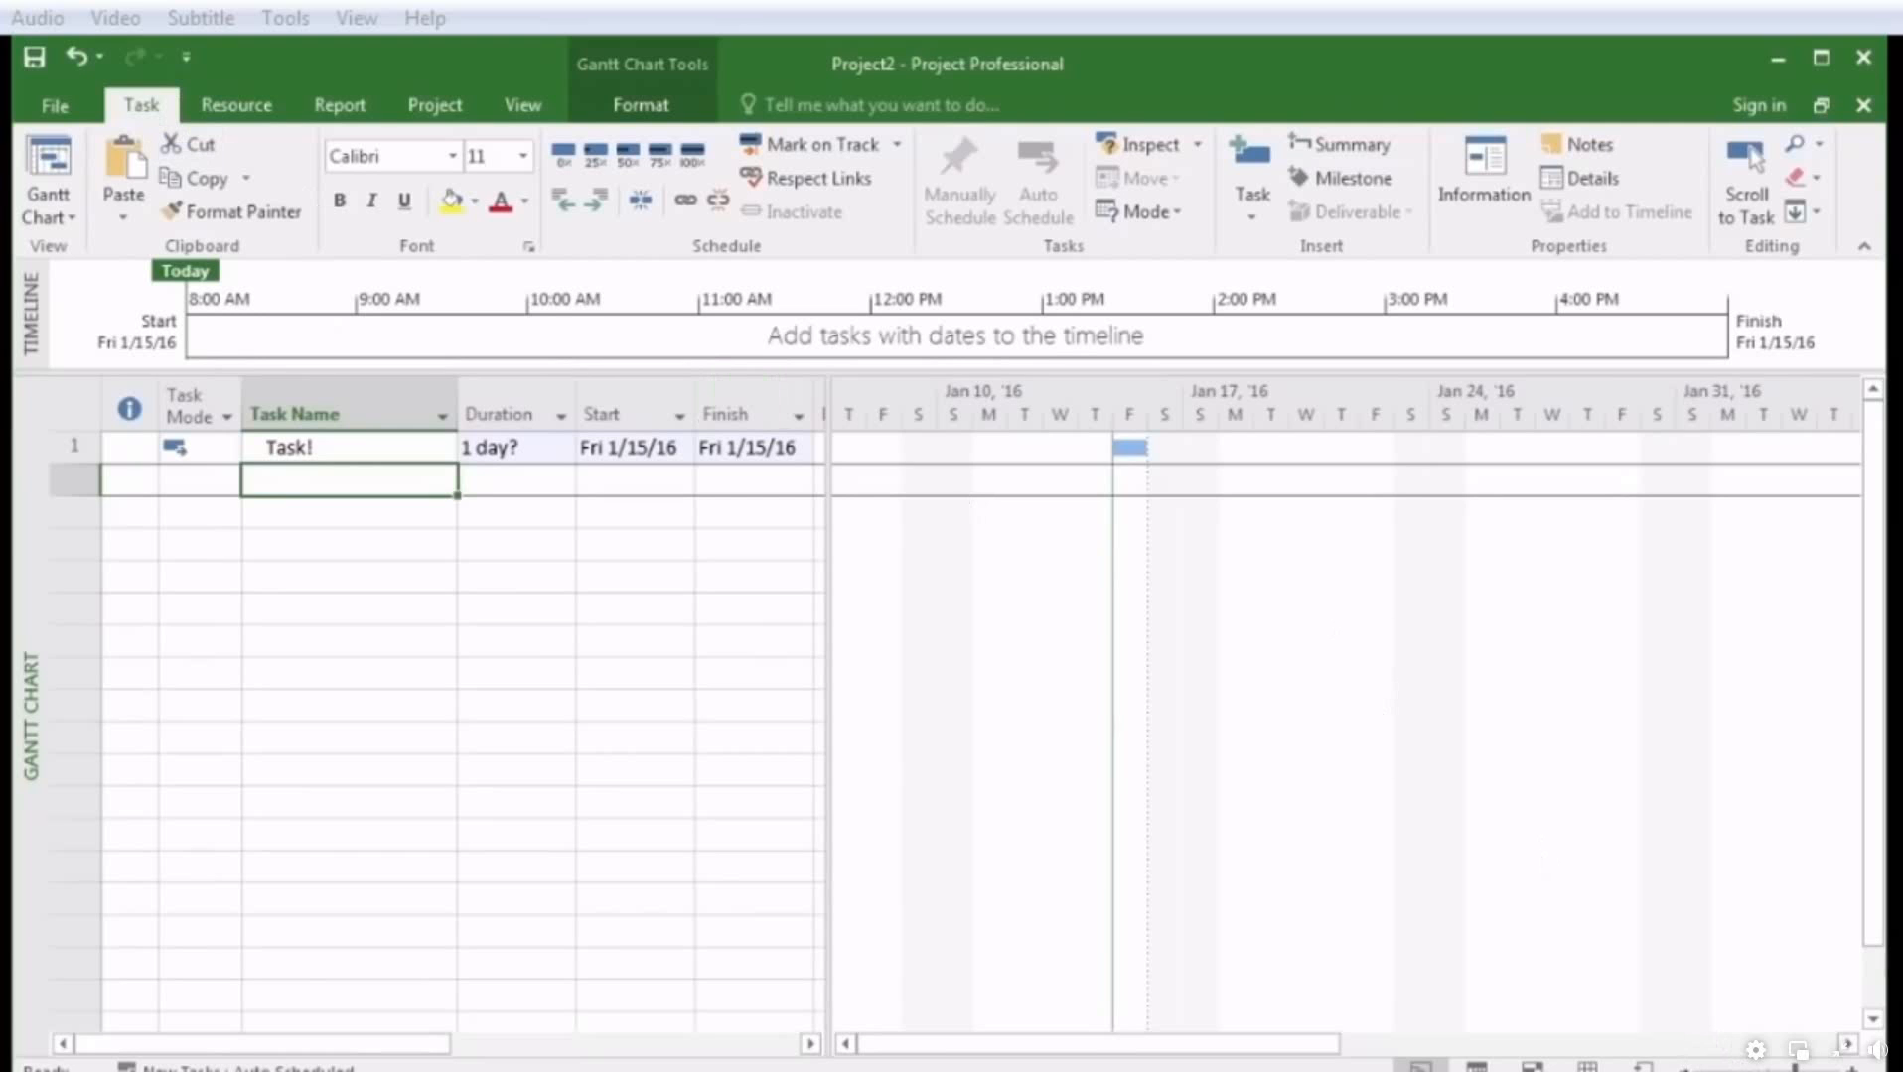
# Examine the task's Gantt bar on Fri Jan 15 at a timescale showing days in 12-hour intervals
pyautogui.moveTo(1781, 1070)
pyautogui.mouseDown()
pyautogui.moveTo(1738, 1069)
pyautogui.moveTo(1807, 1069)
pyautogui.moveTo(1766, 1069)
pyautogui.mouseUp()
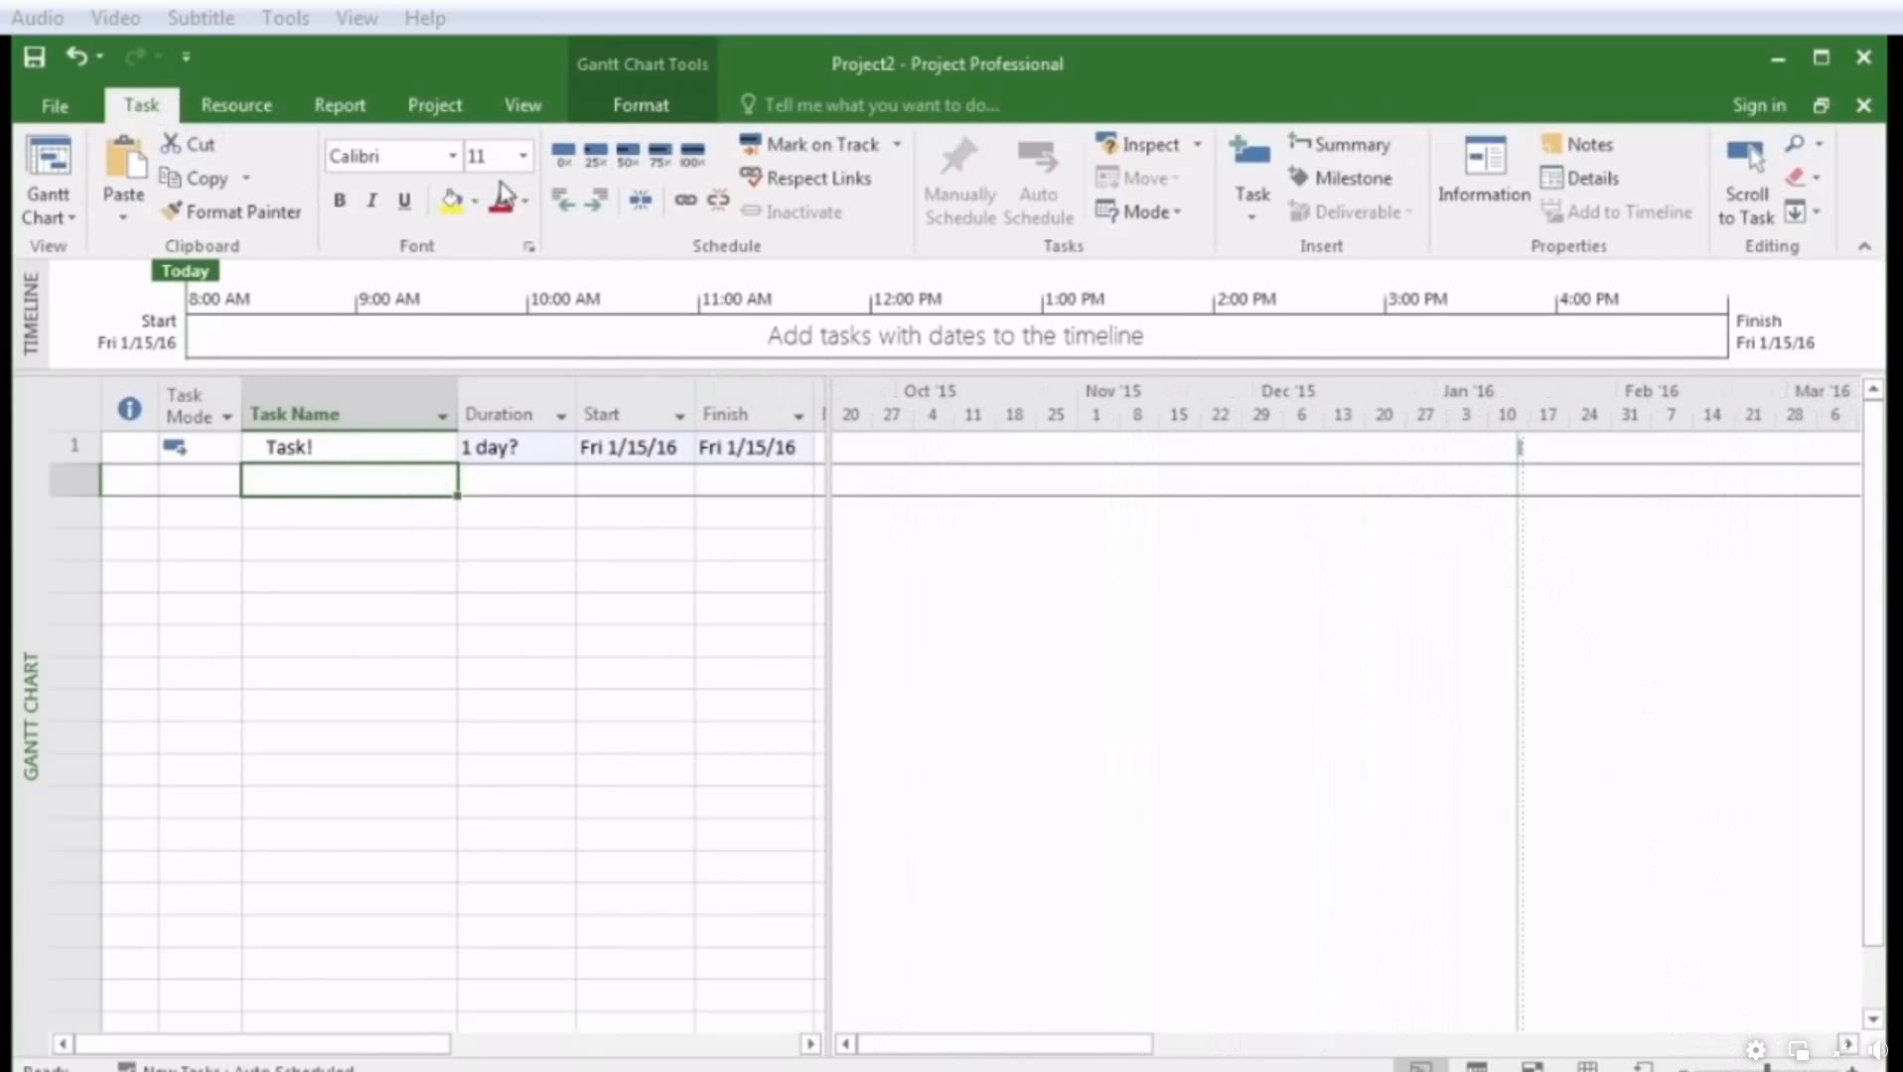
pyautogui.moveTo(1766, 1070); pyautogui.dragTo(1780, 1069)
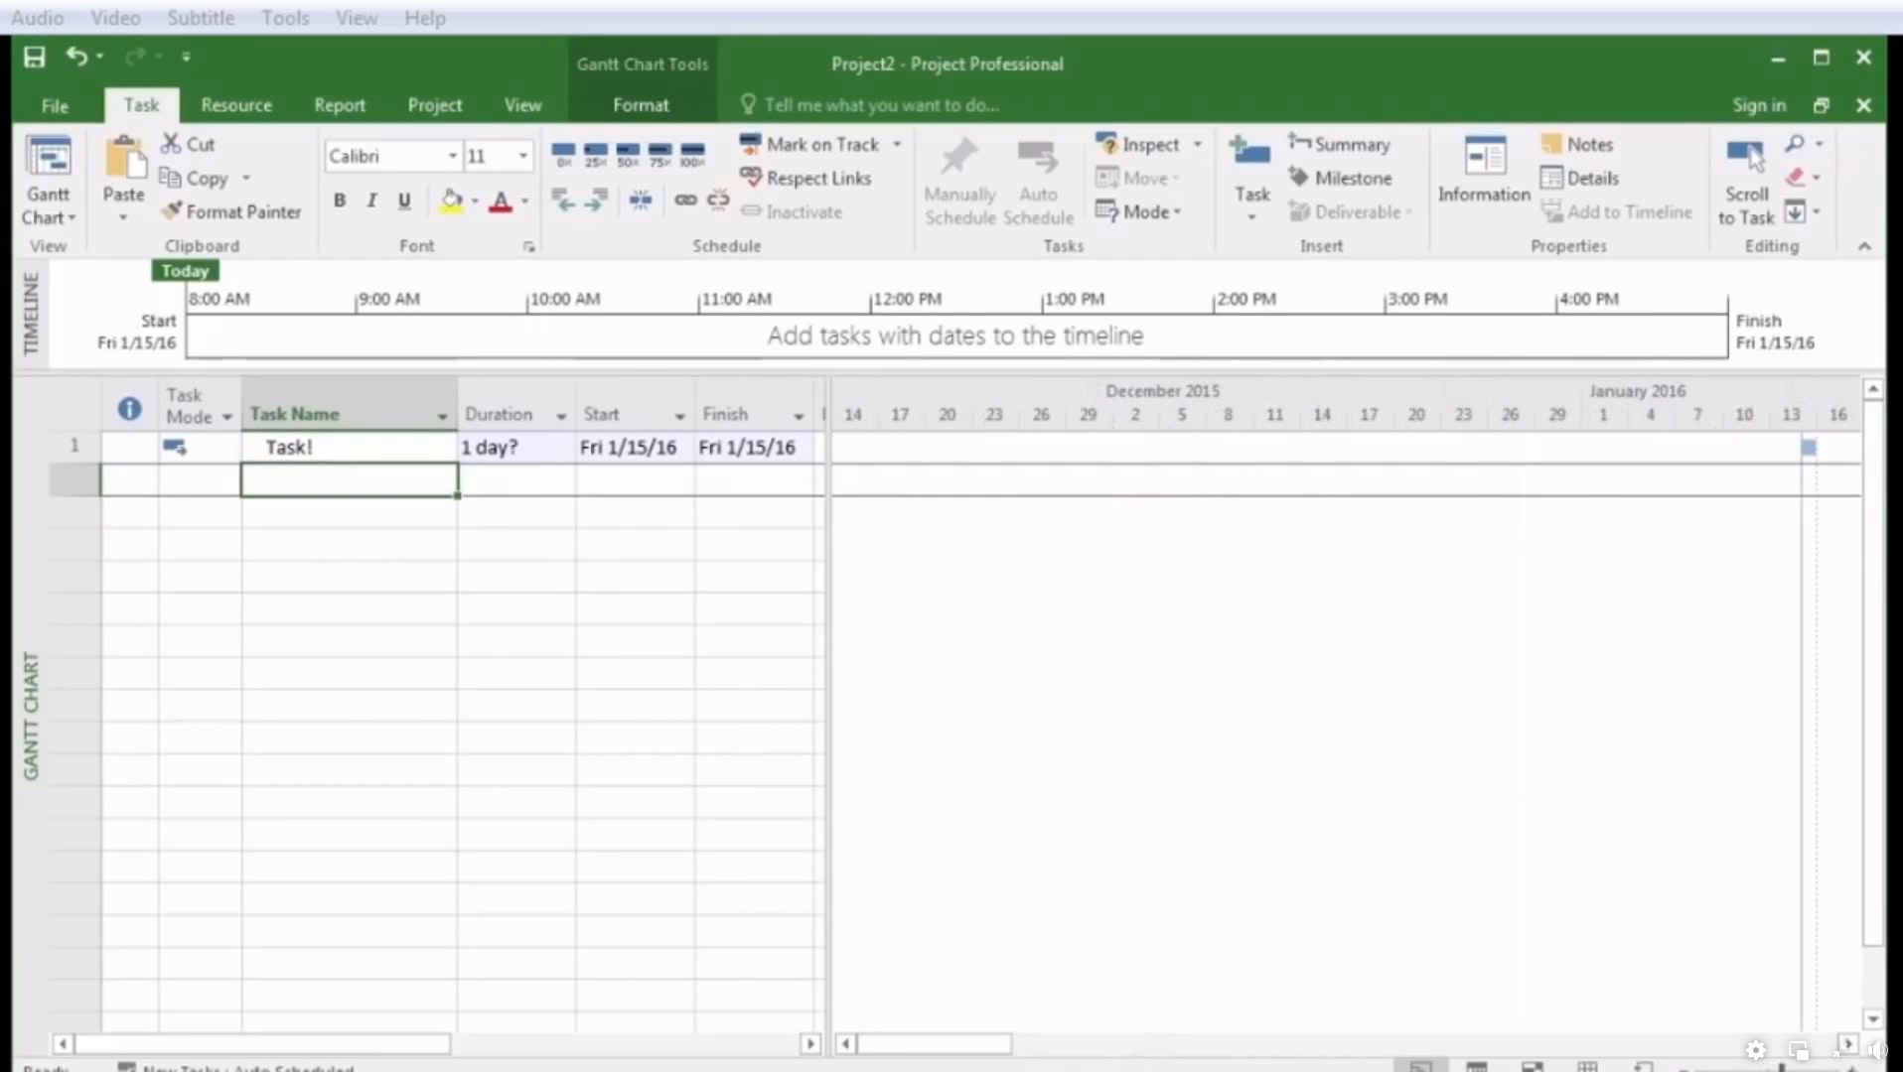
pyautogui.click(1847, 1045)
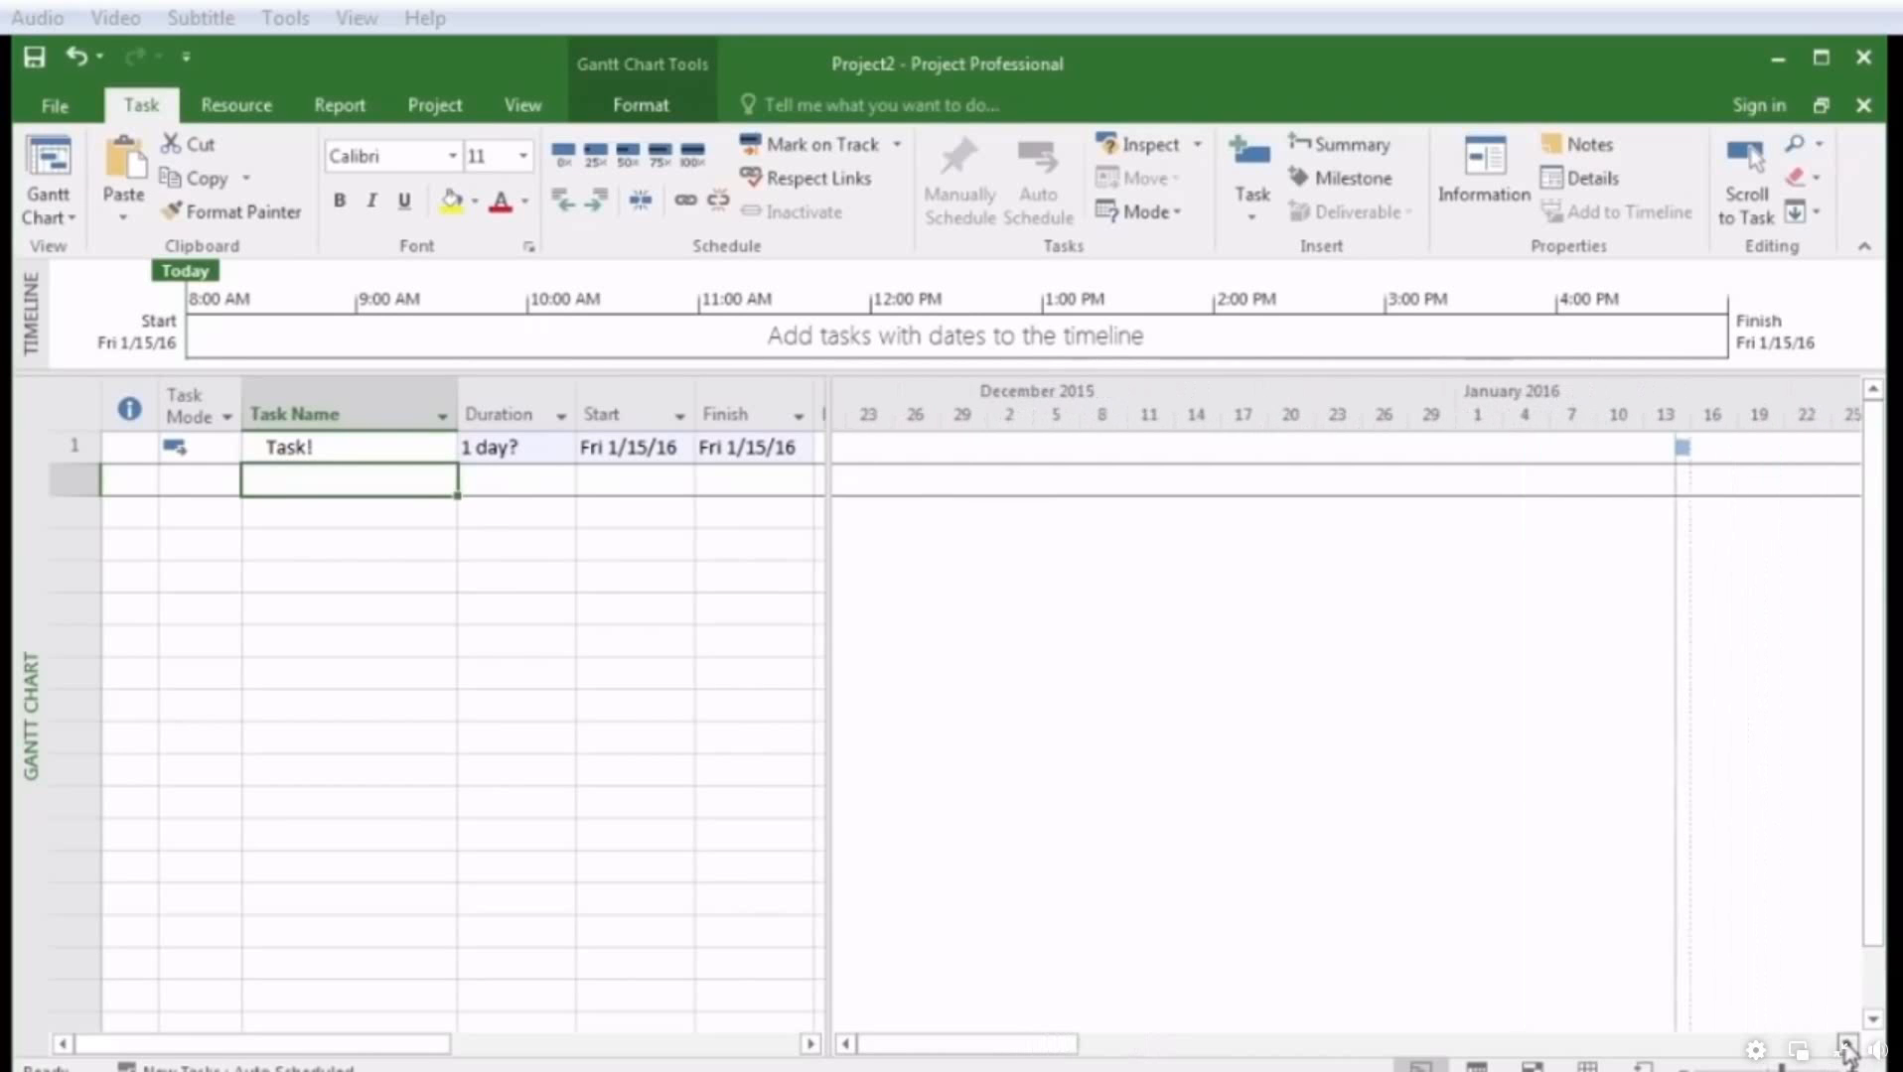
pyautogui.click(1847, 1044)
pyautogui.click(1847, 1070)
pyautogui.click(1847, 1070)
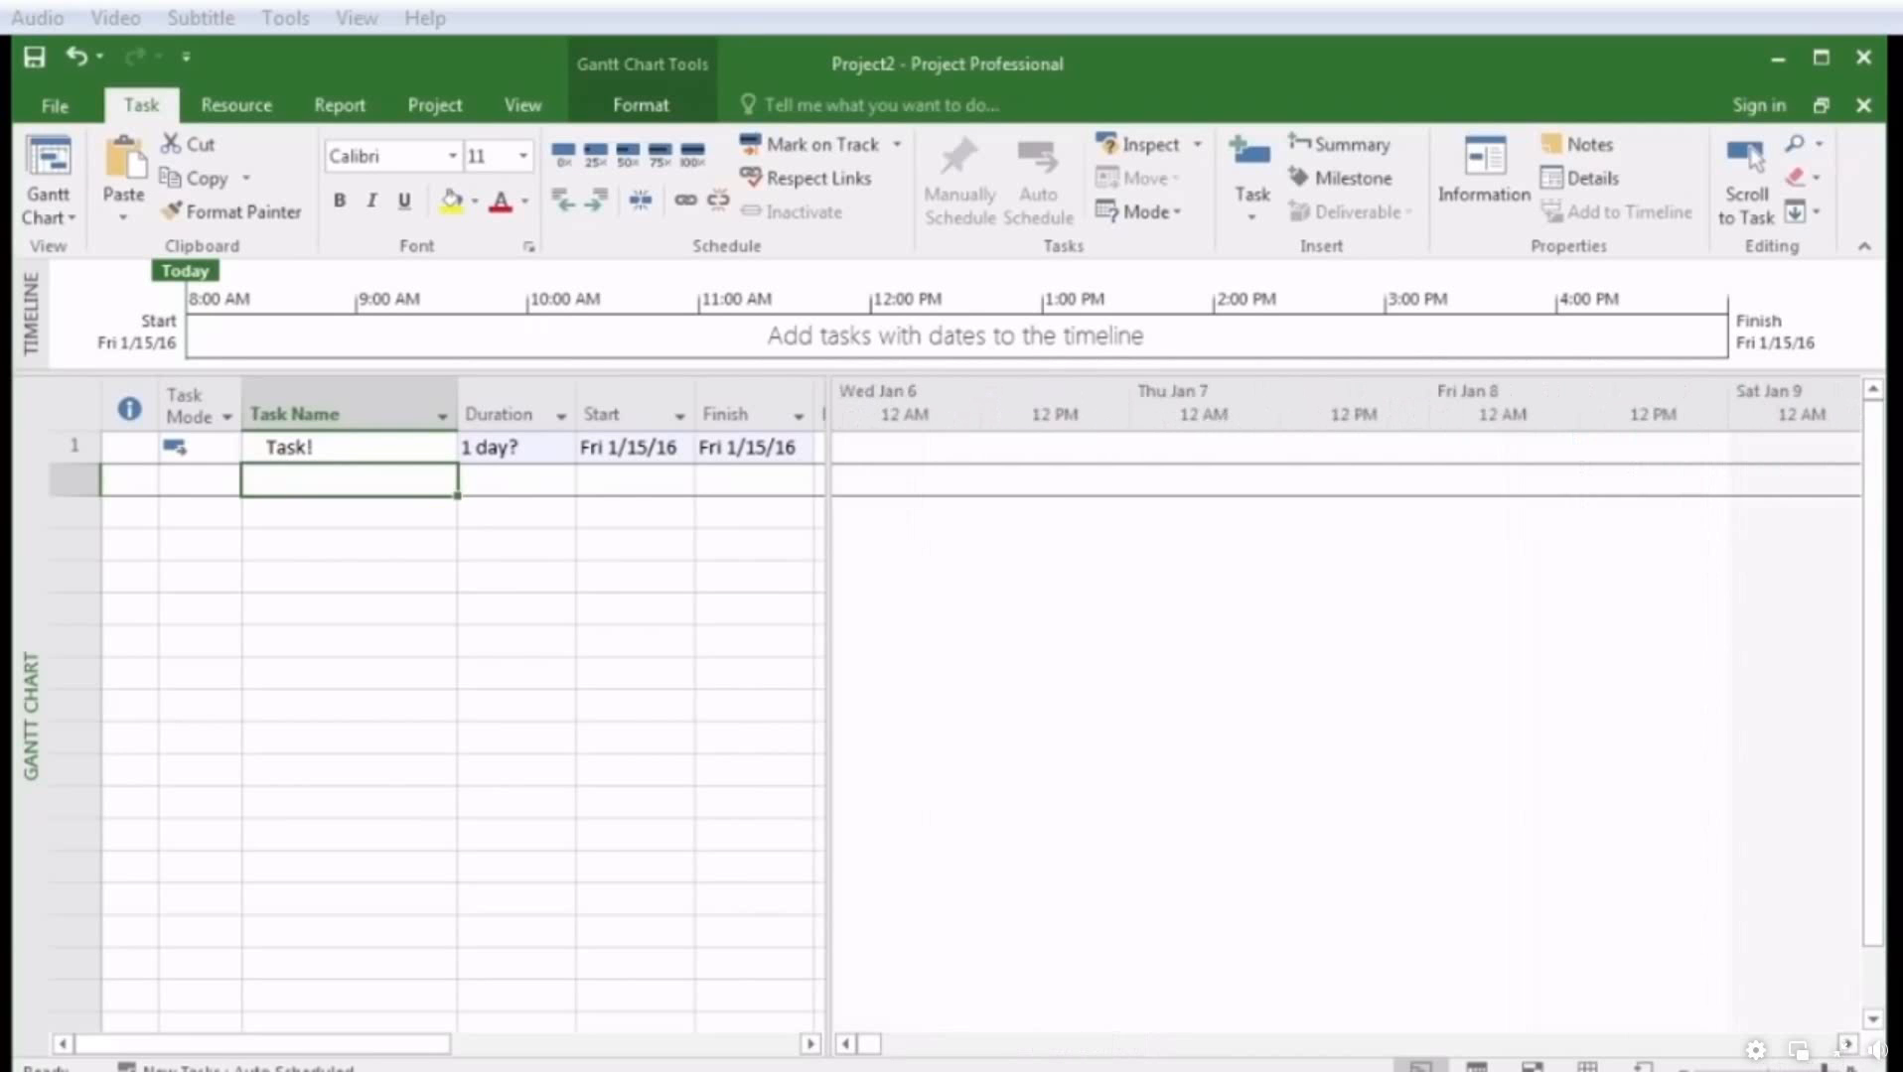
pyautogui.click(1847, 1046)
pyautogui.click(1847, 1045)
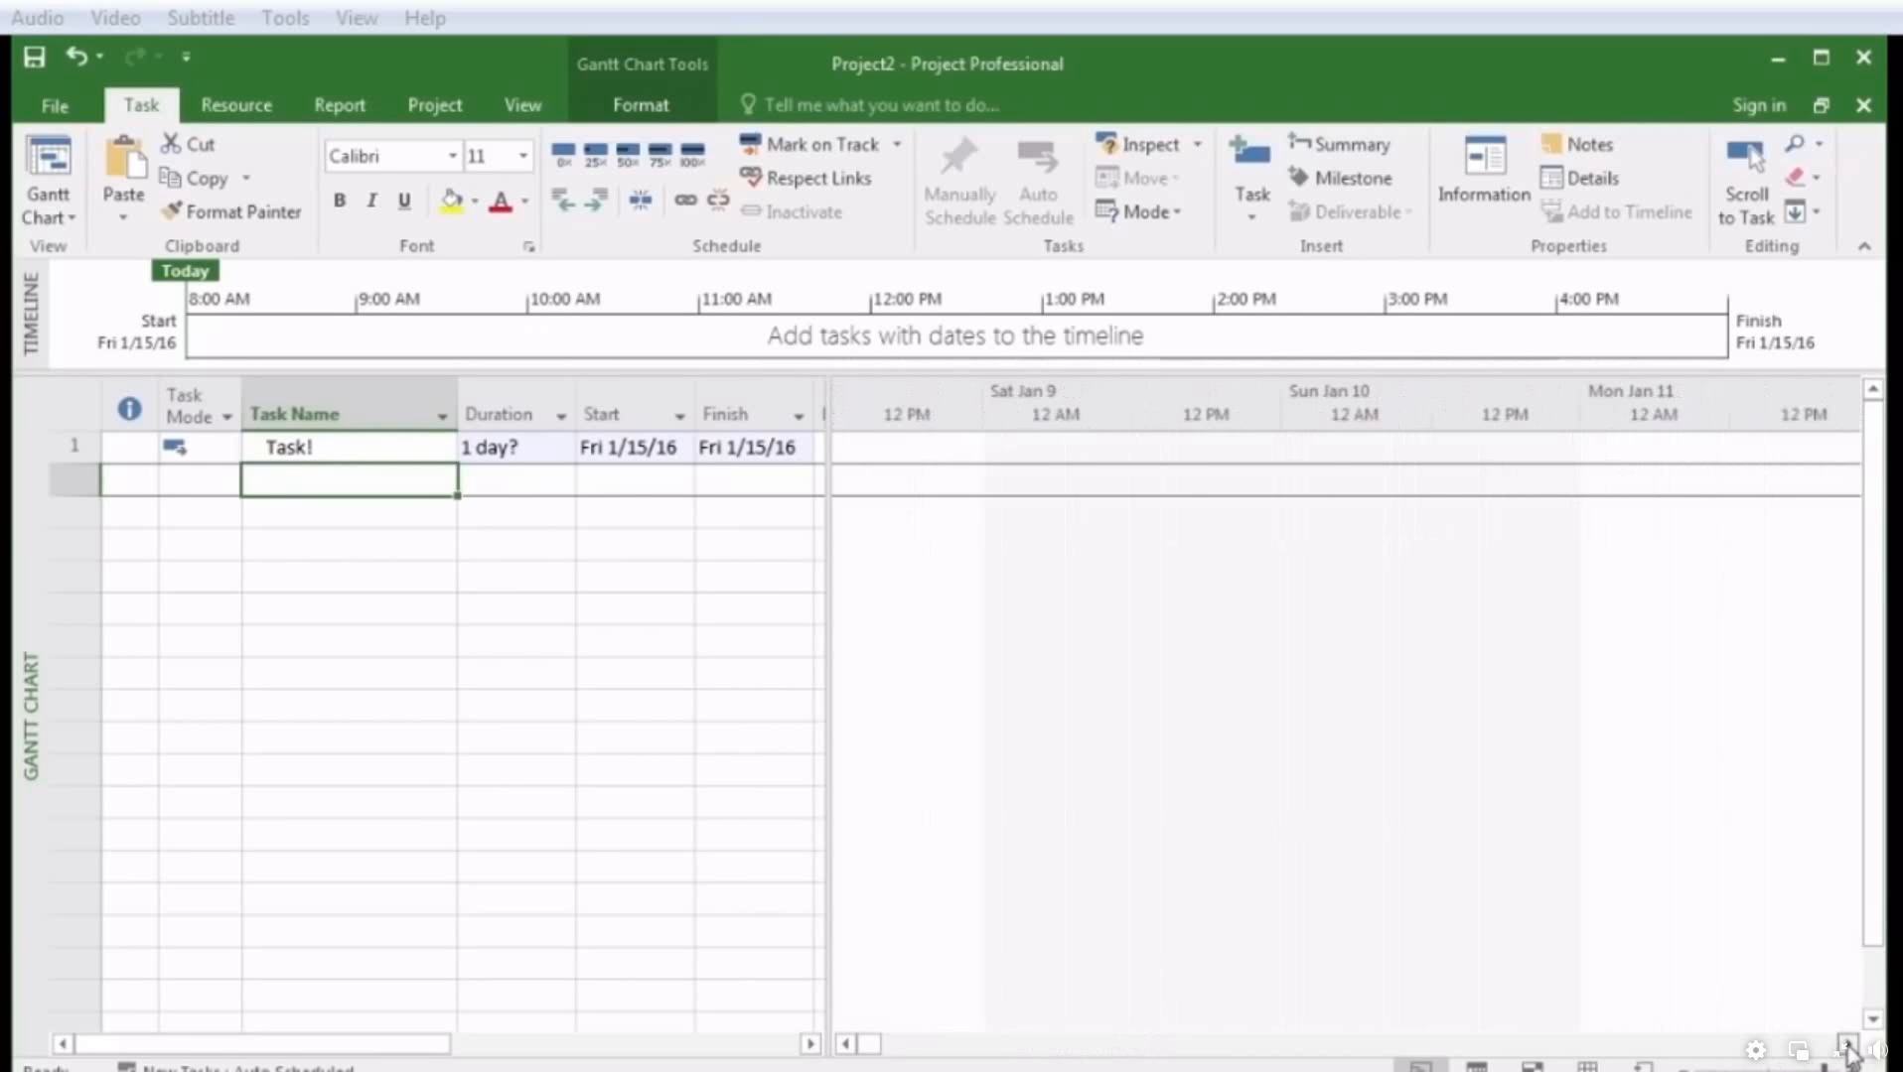
pyautogui.click(1847, 1044)
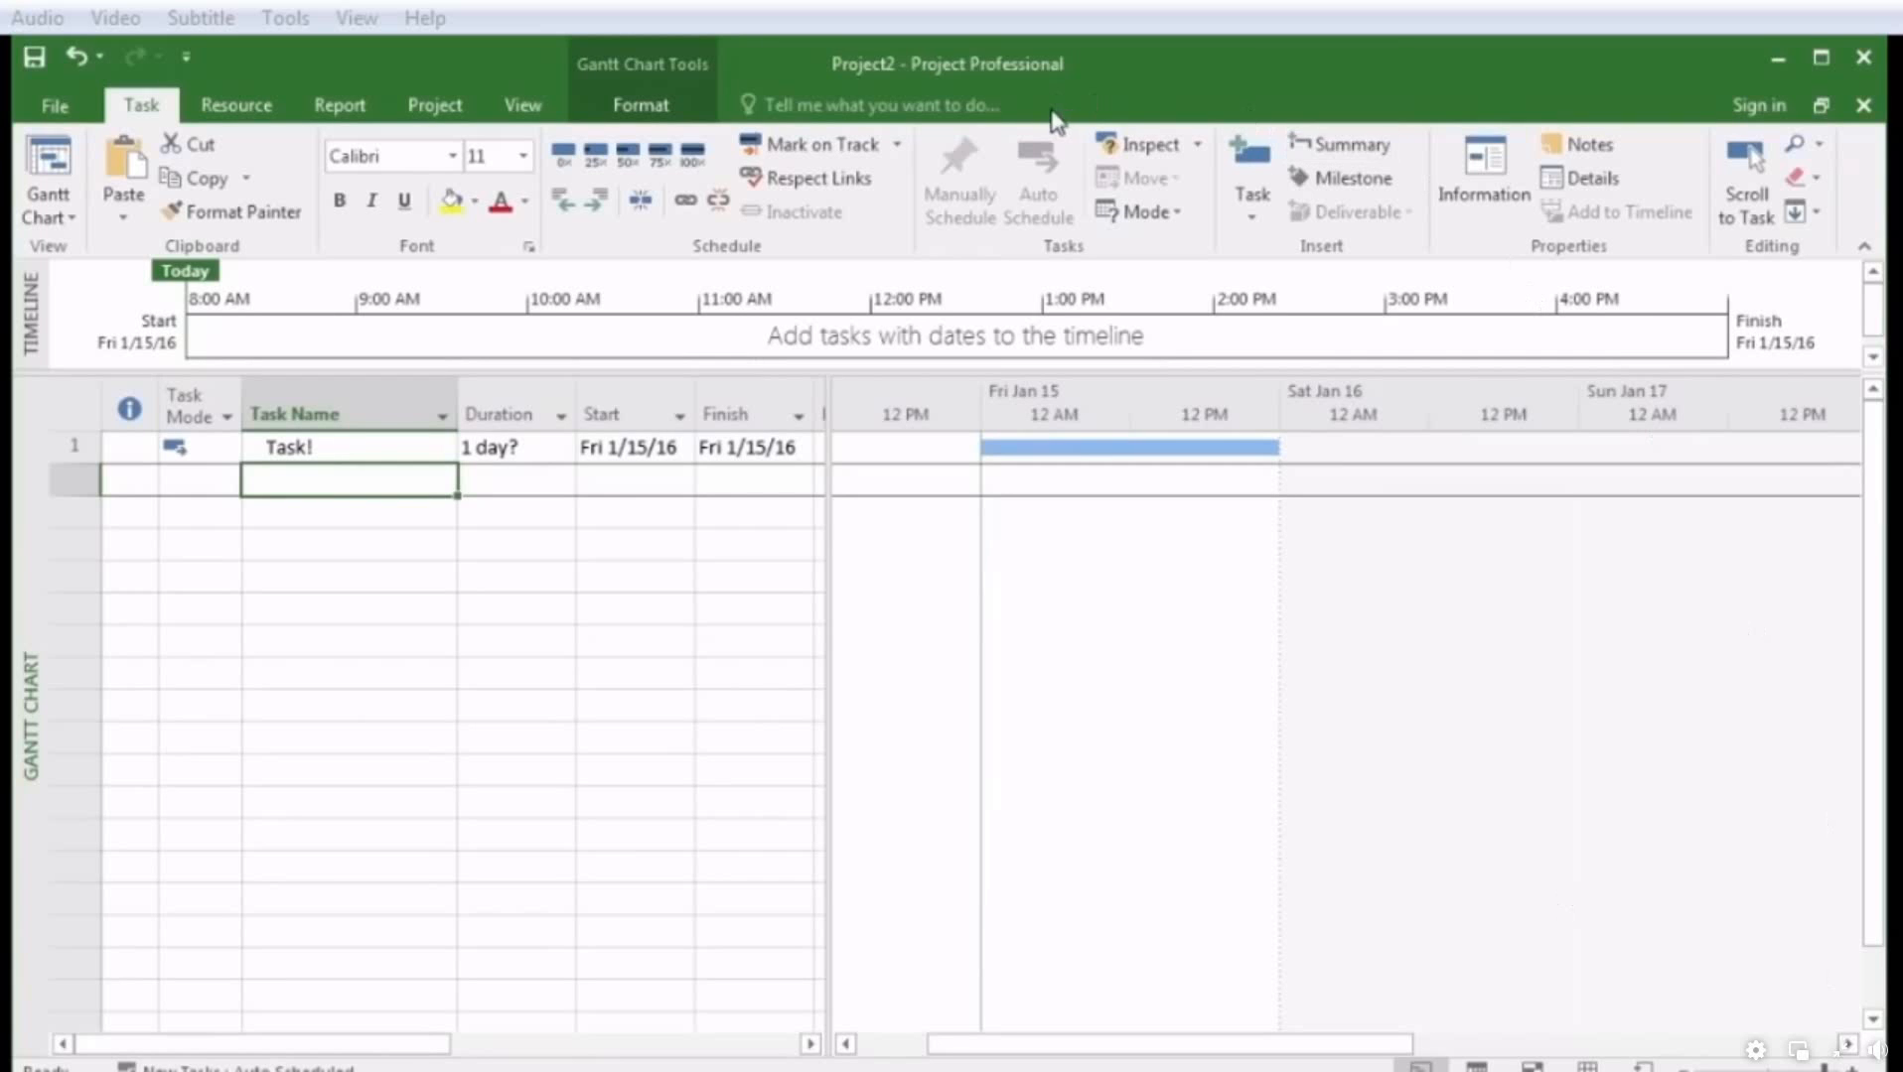
# Search the available commands for "print reports" and show the View Recent Reports choices
pyautogui.click(951, 108)
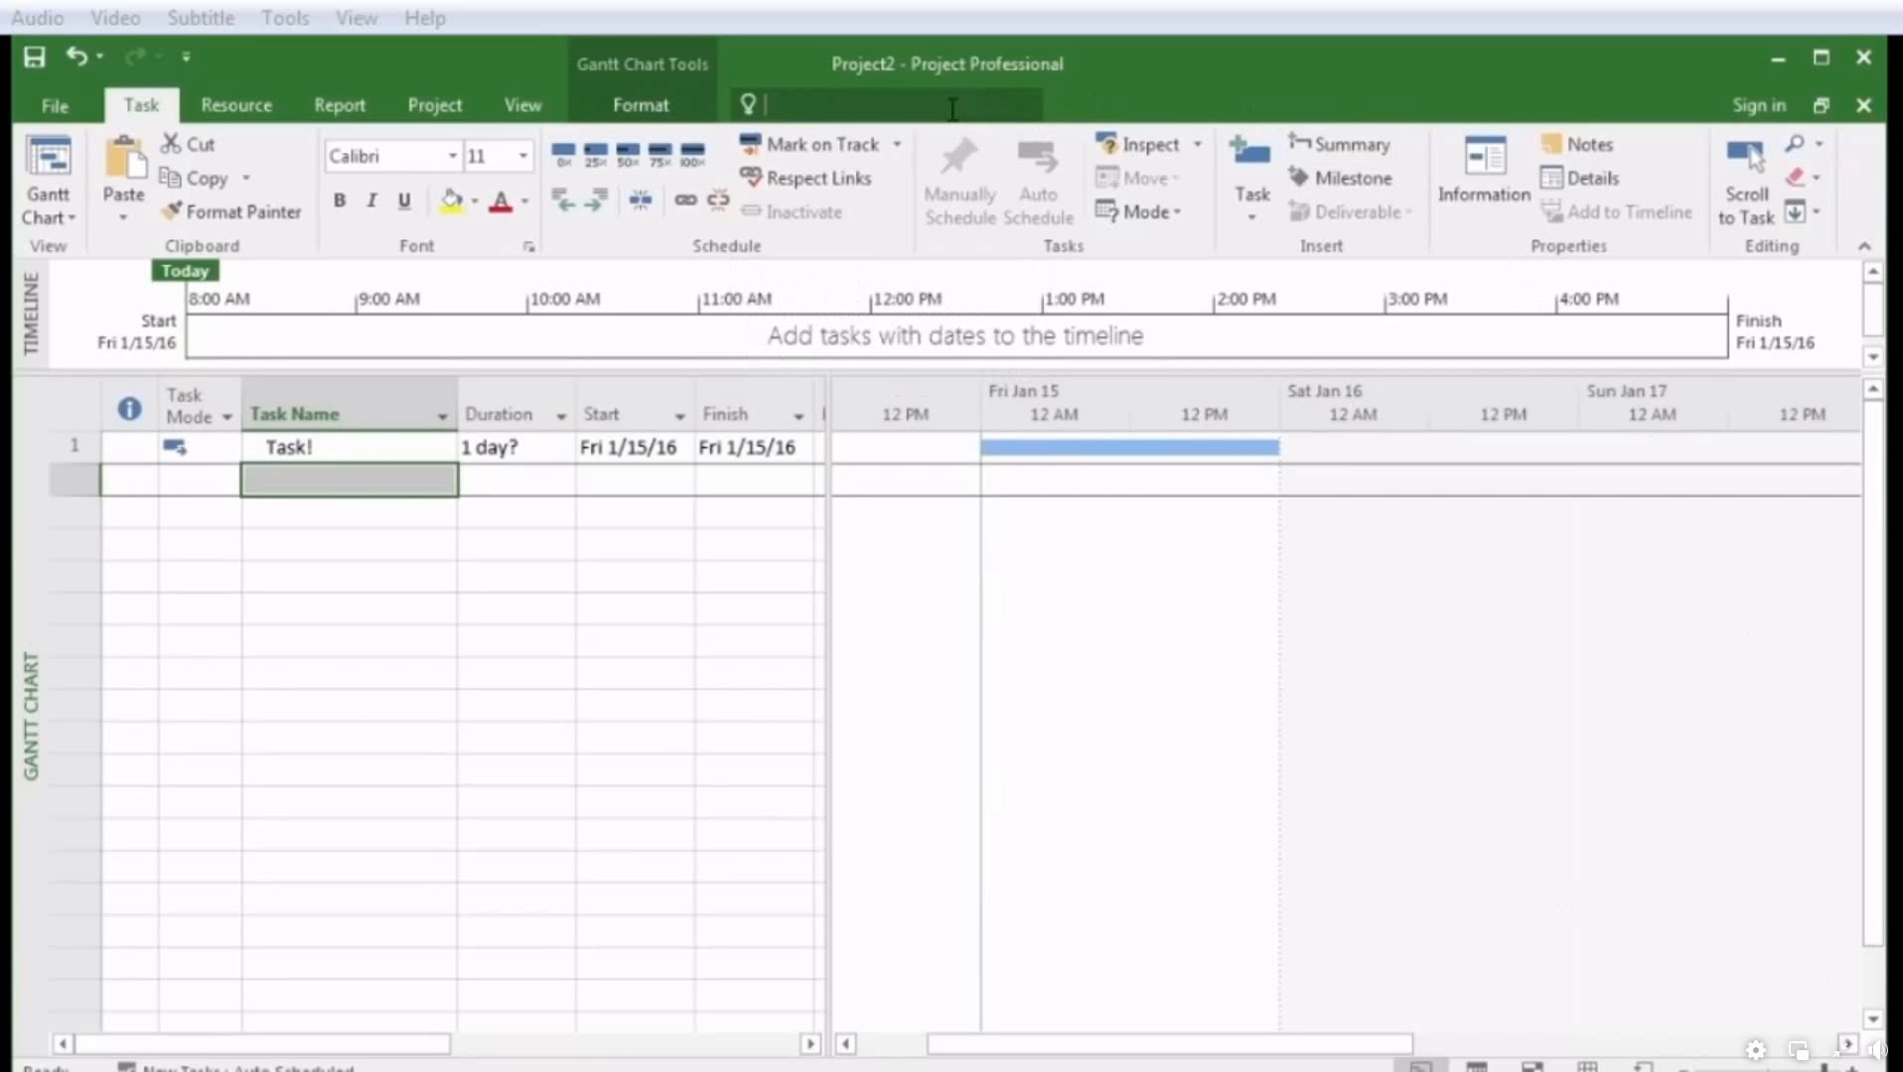
pyautogui.write('pri')
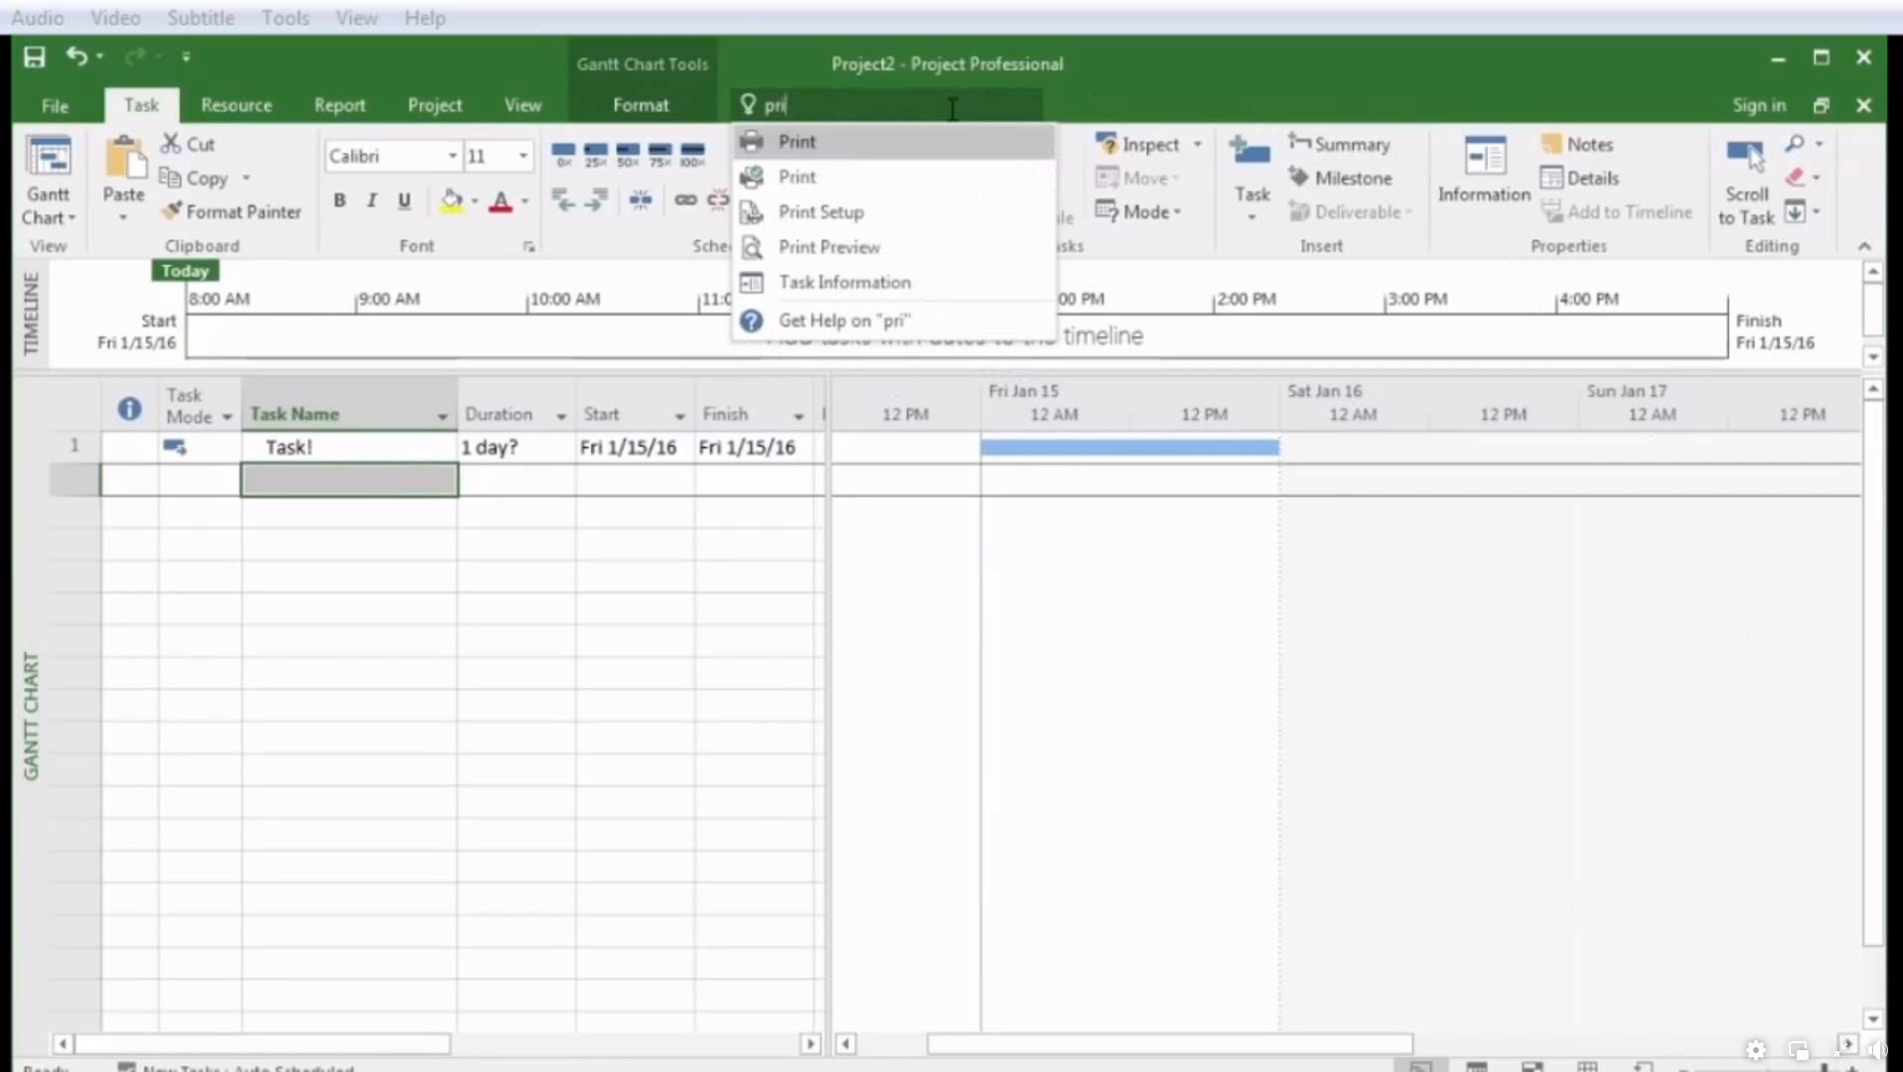
pyautogui.write('nt reports')
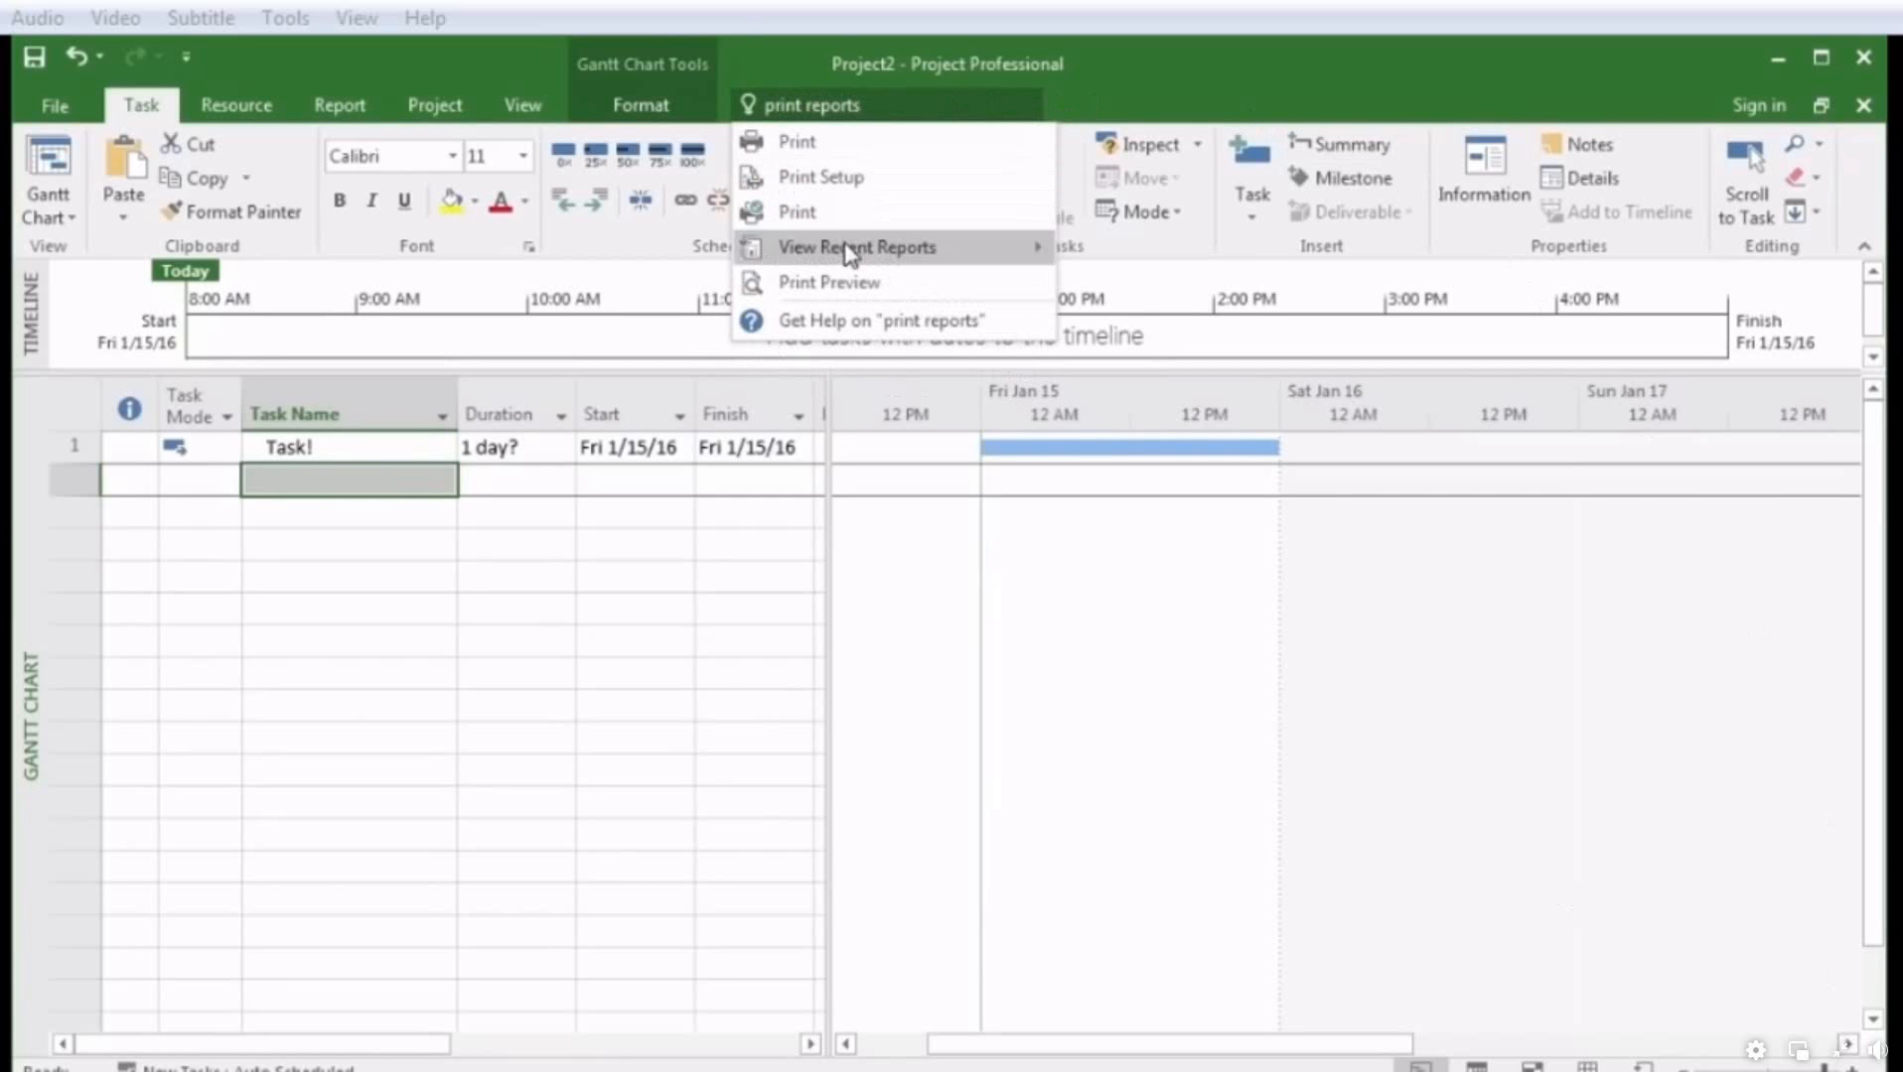
pyautogui.moveTo(849, 253)
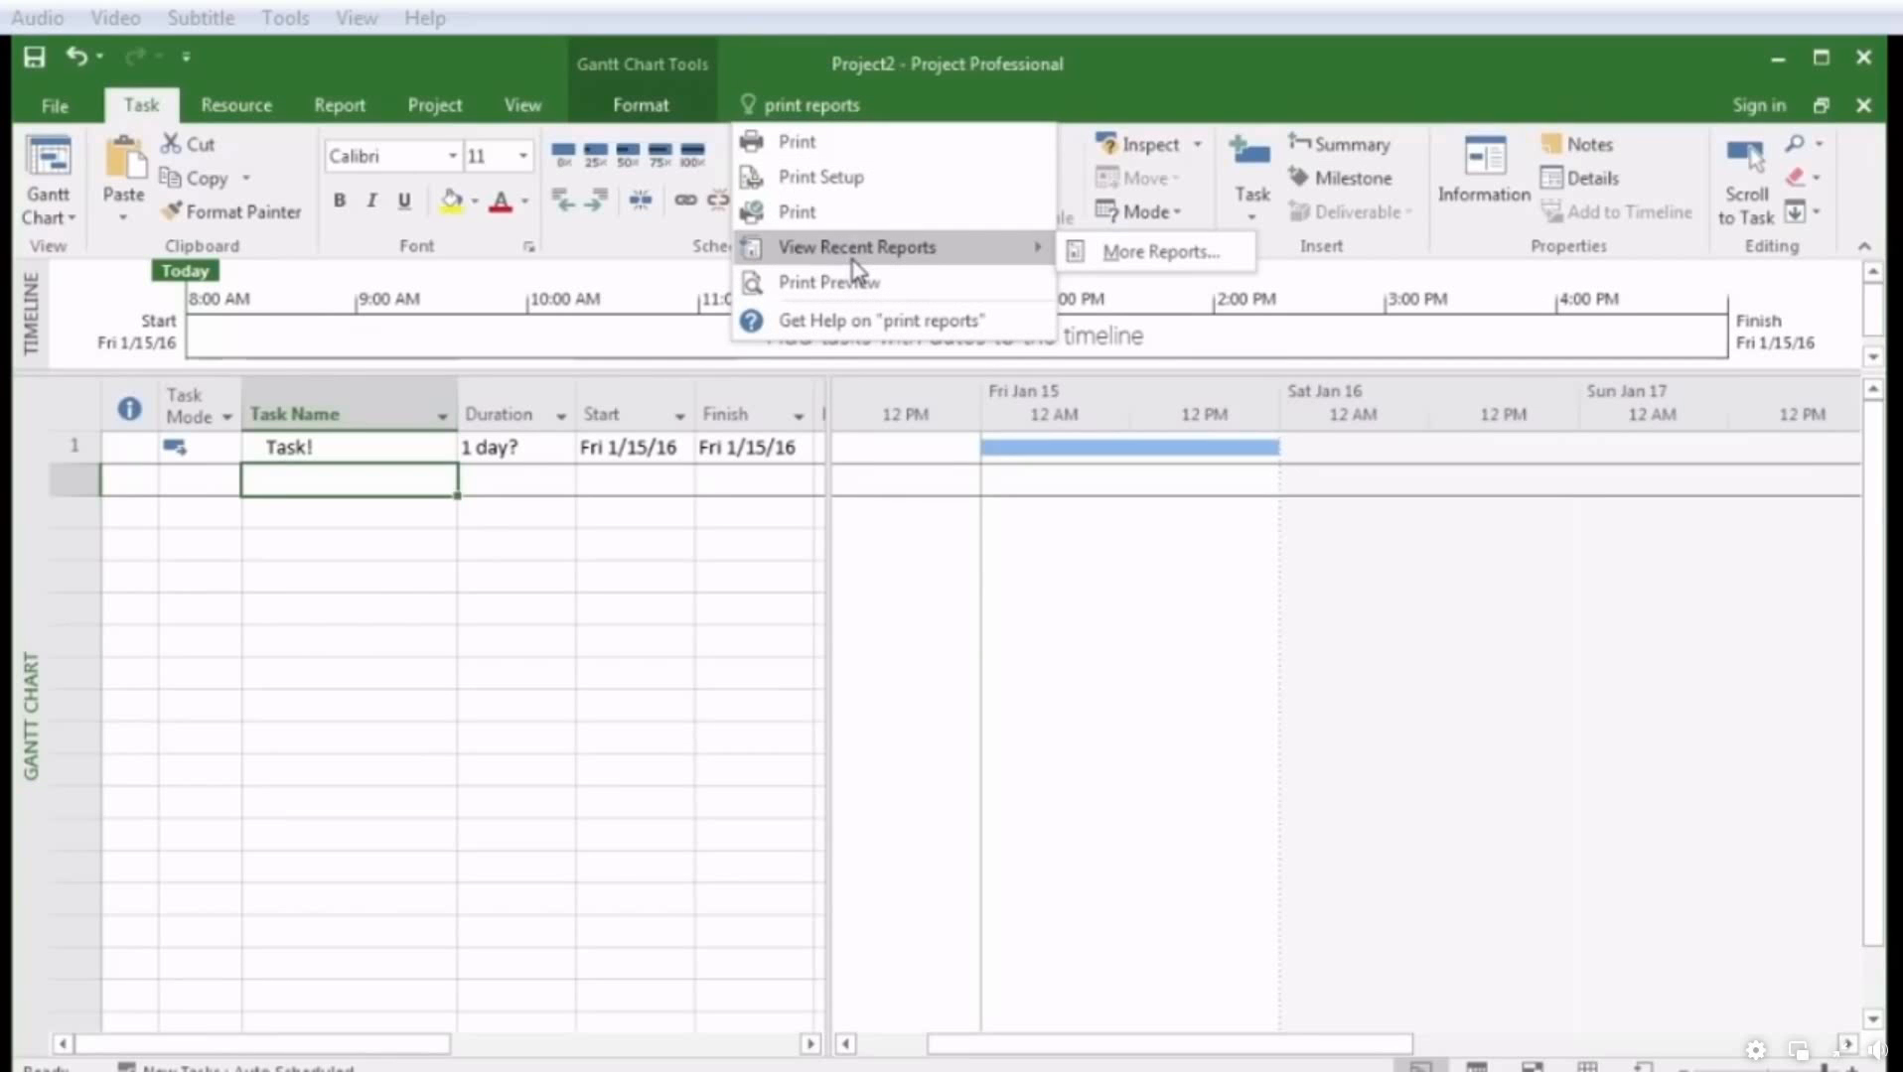
# Review the project's print settings and page preview, and return to the Gantt chart
pyautogui.click(837, 152)
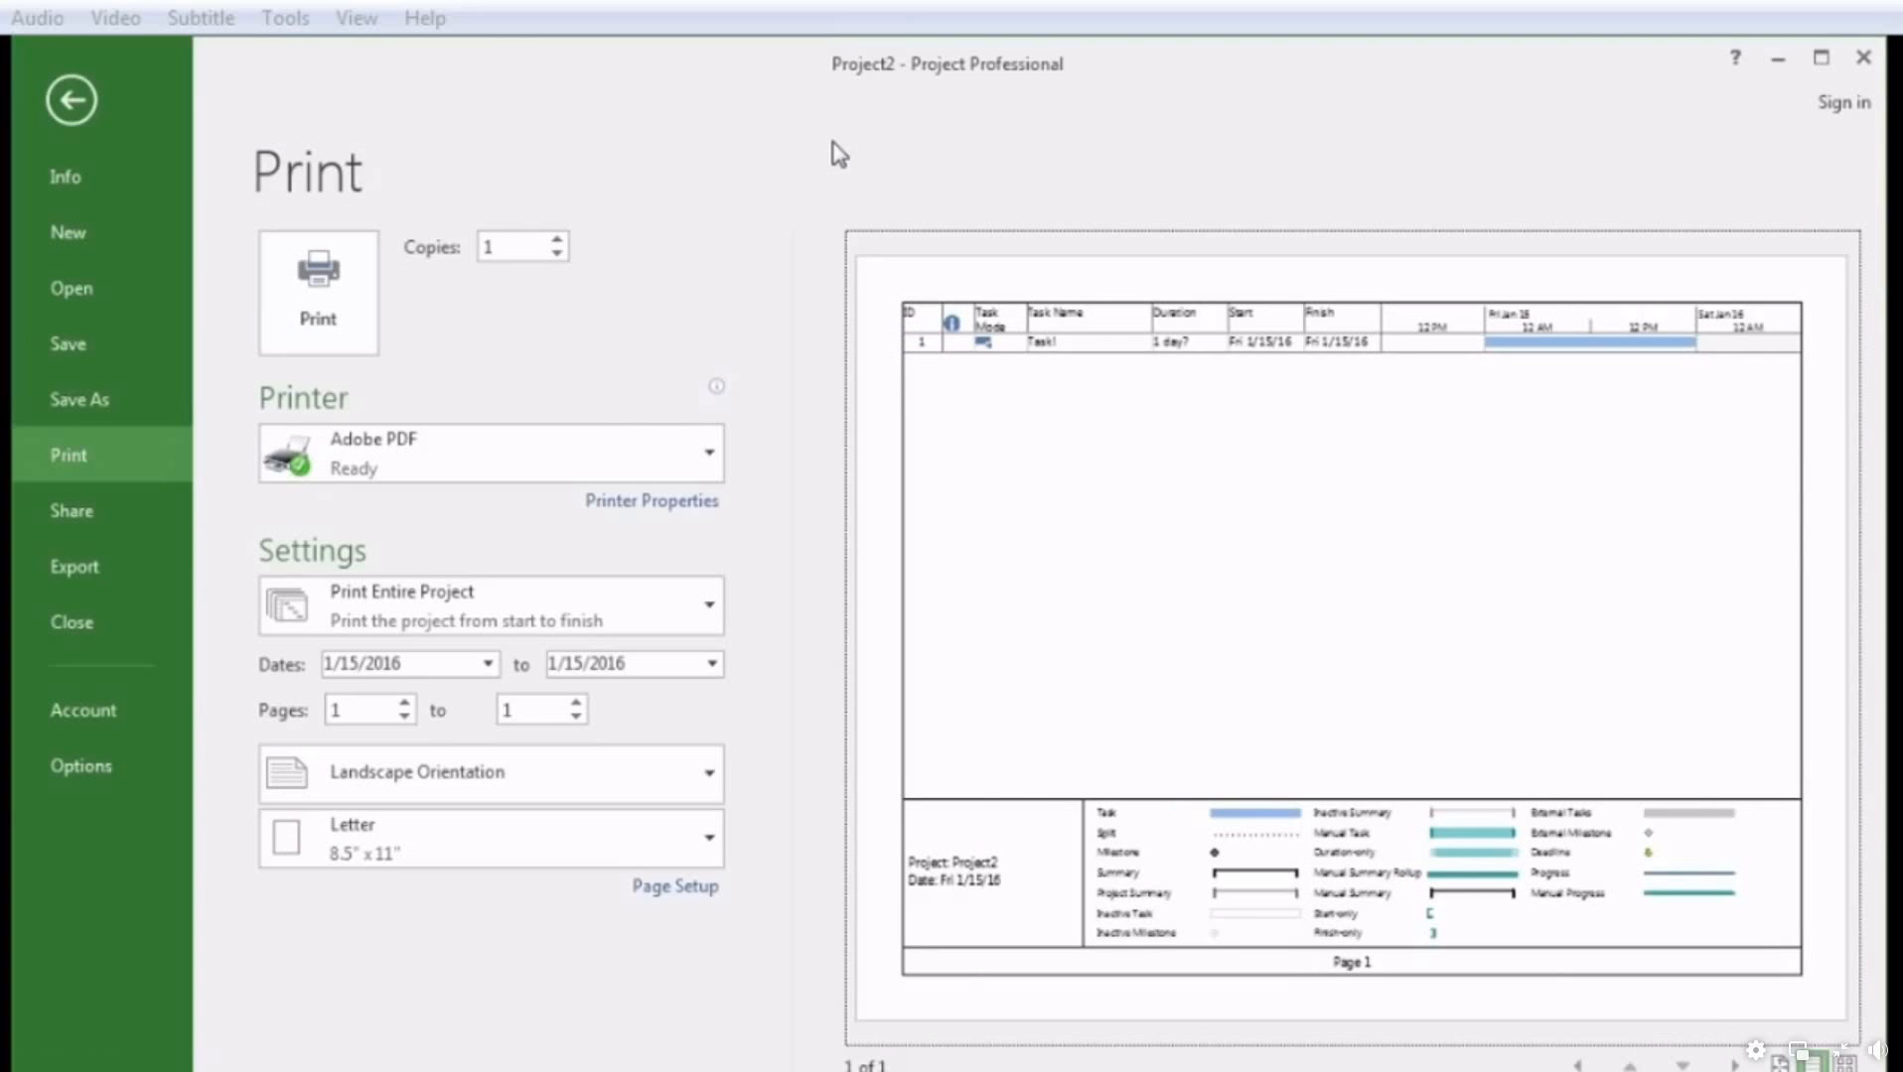
pyautogui.click(78, 113)
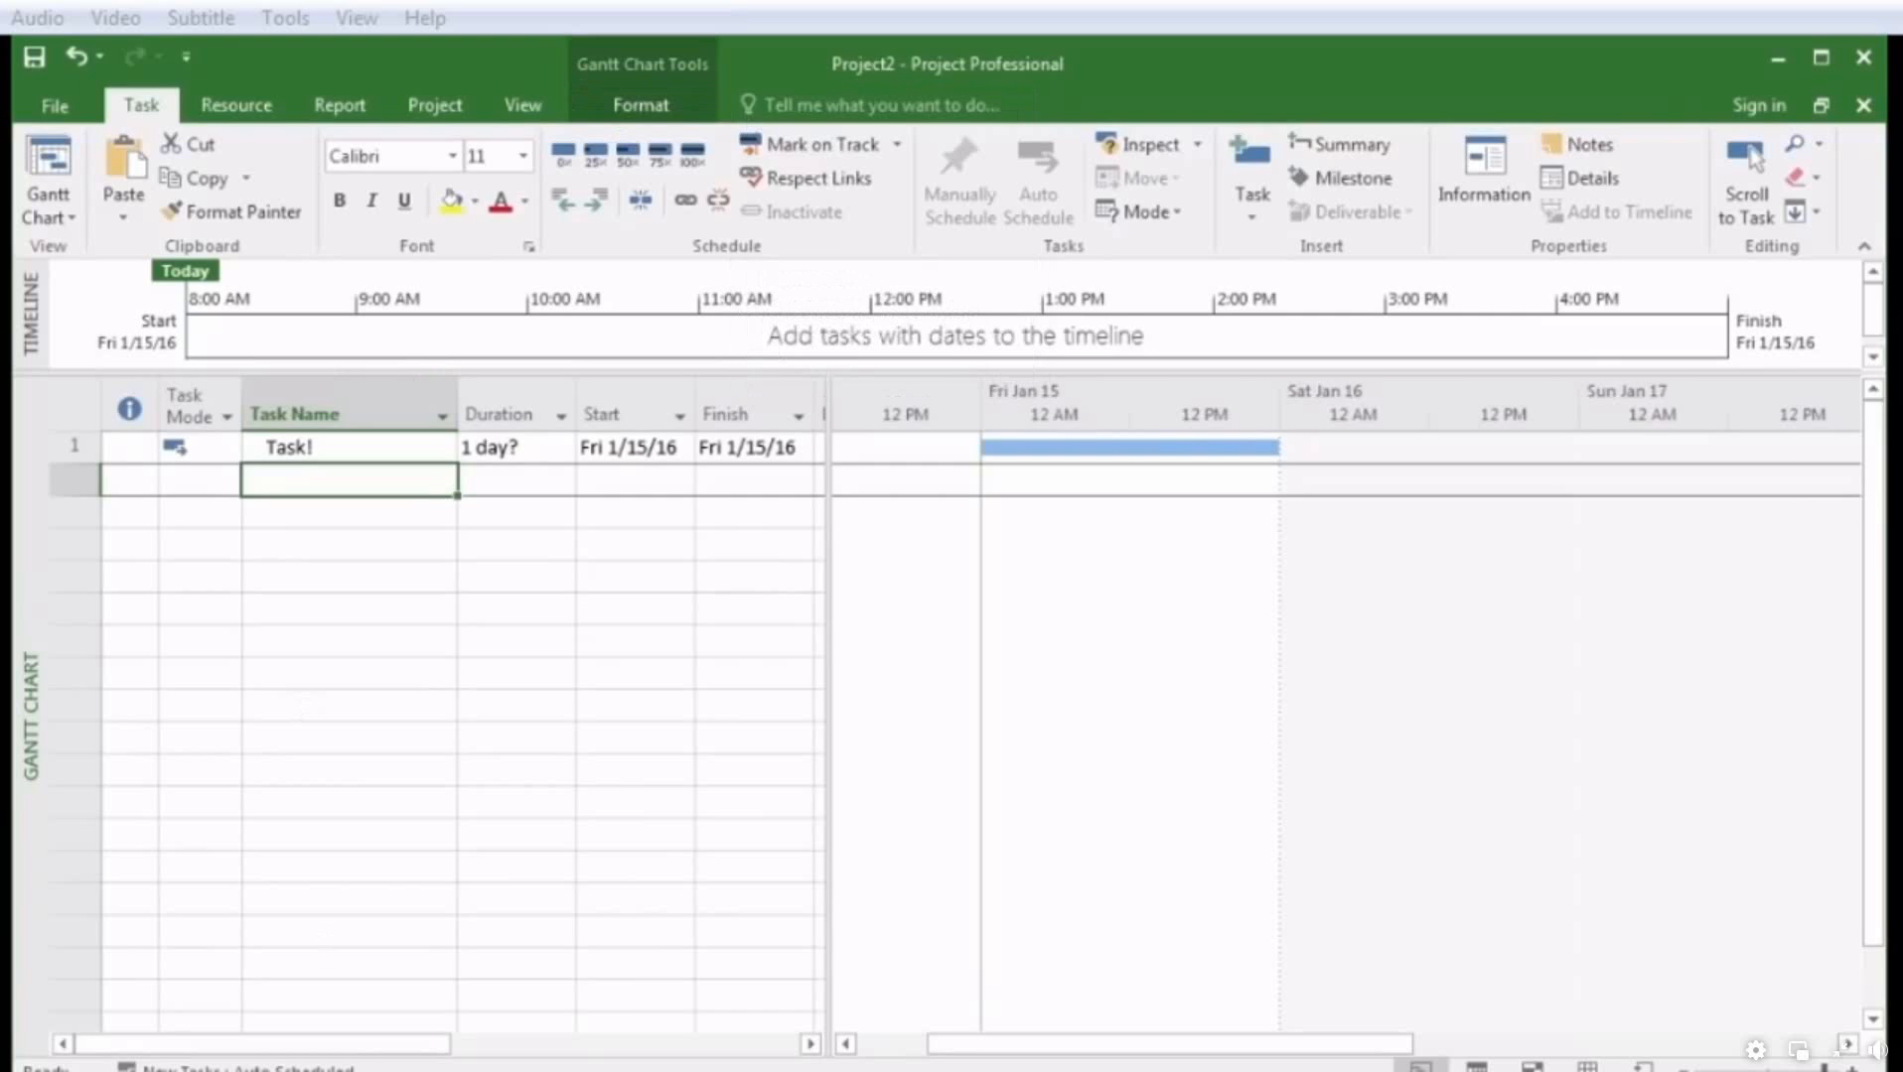
# Switch to Chrome, search the web for "microsoft project forum" and open the "Technet forums - Project - Microsoft" result
pyautogui.hotkey('alt', 'Tab')
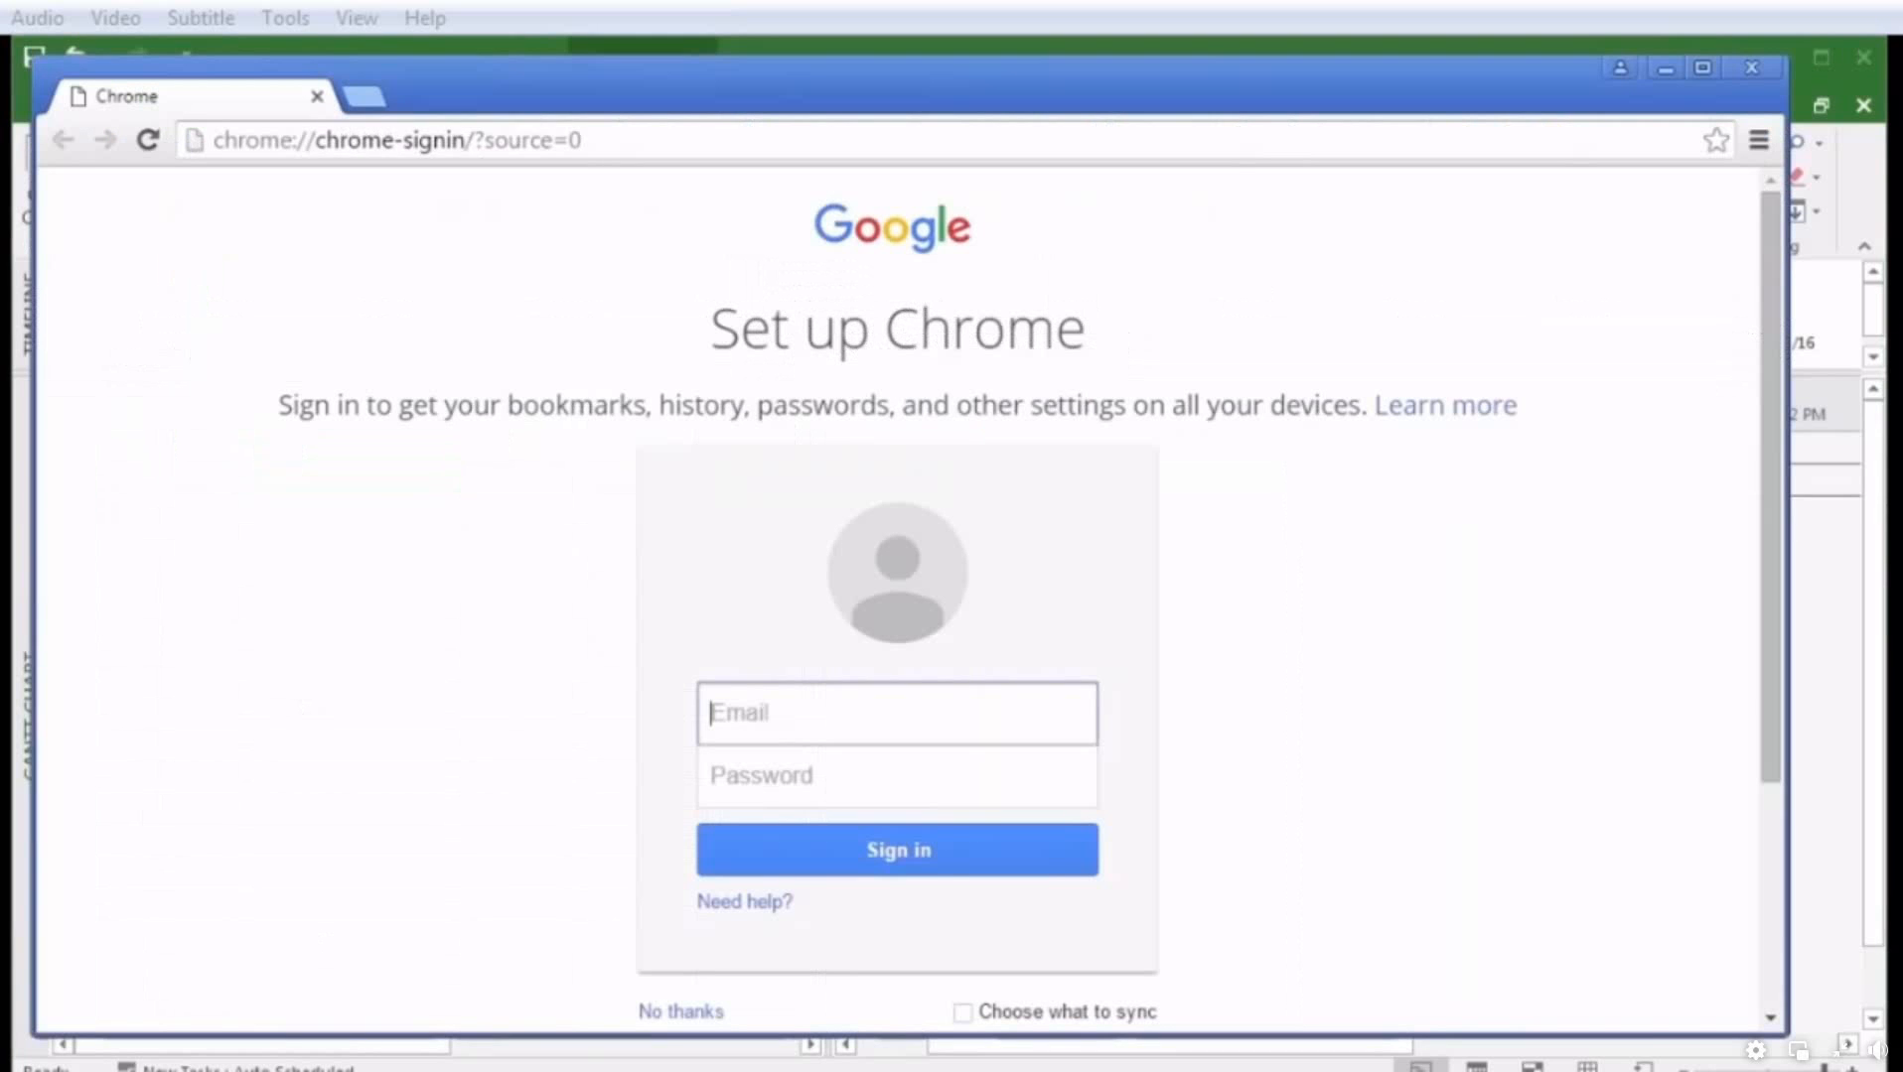
pyautogui.click(652, 145)
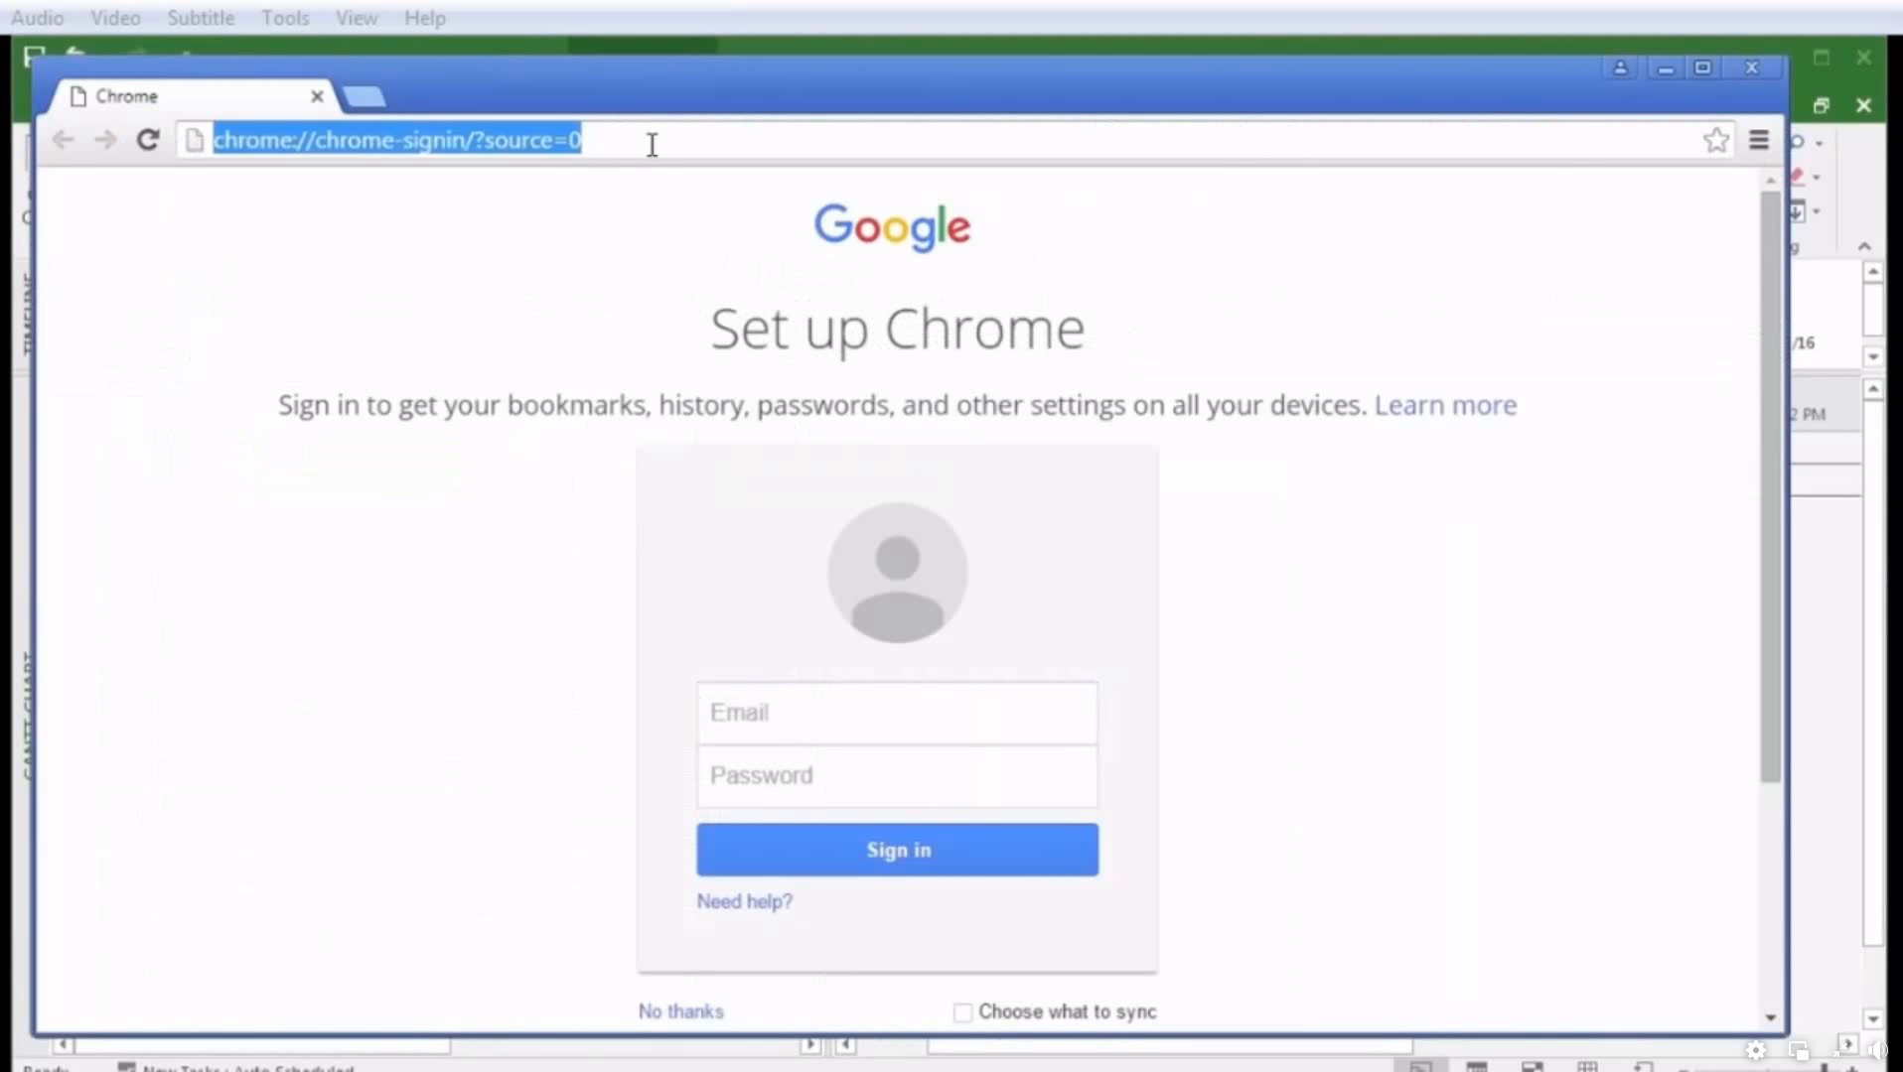
pyautogui.write('mi')
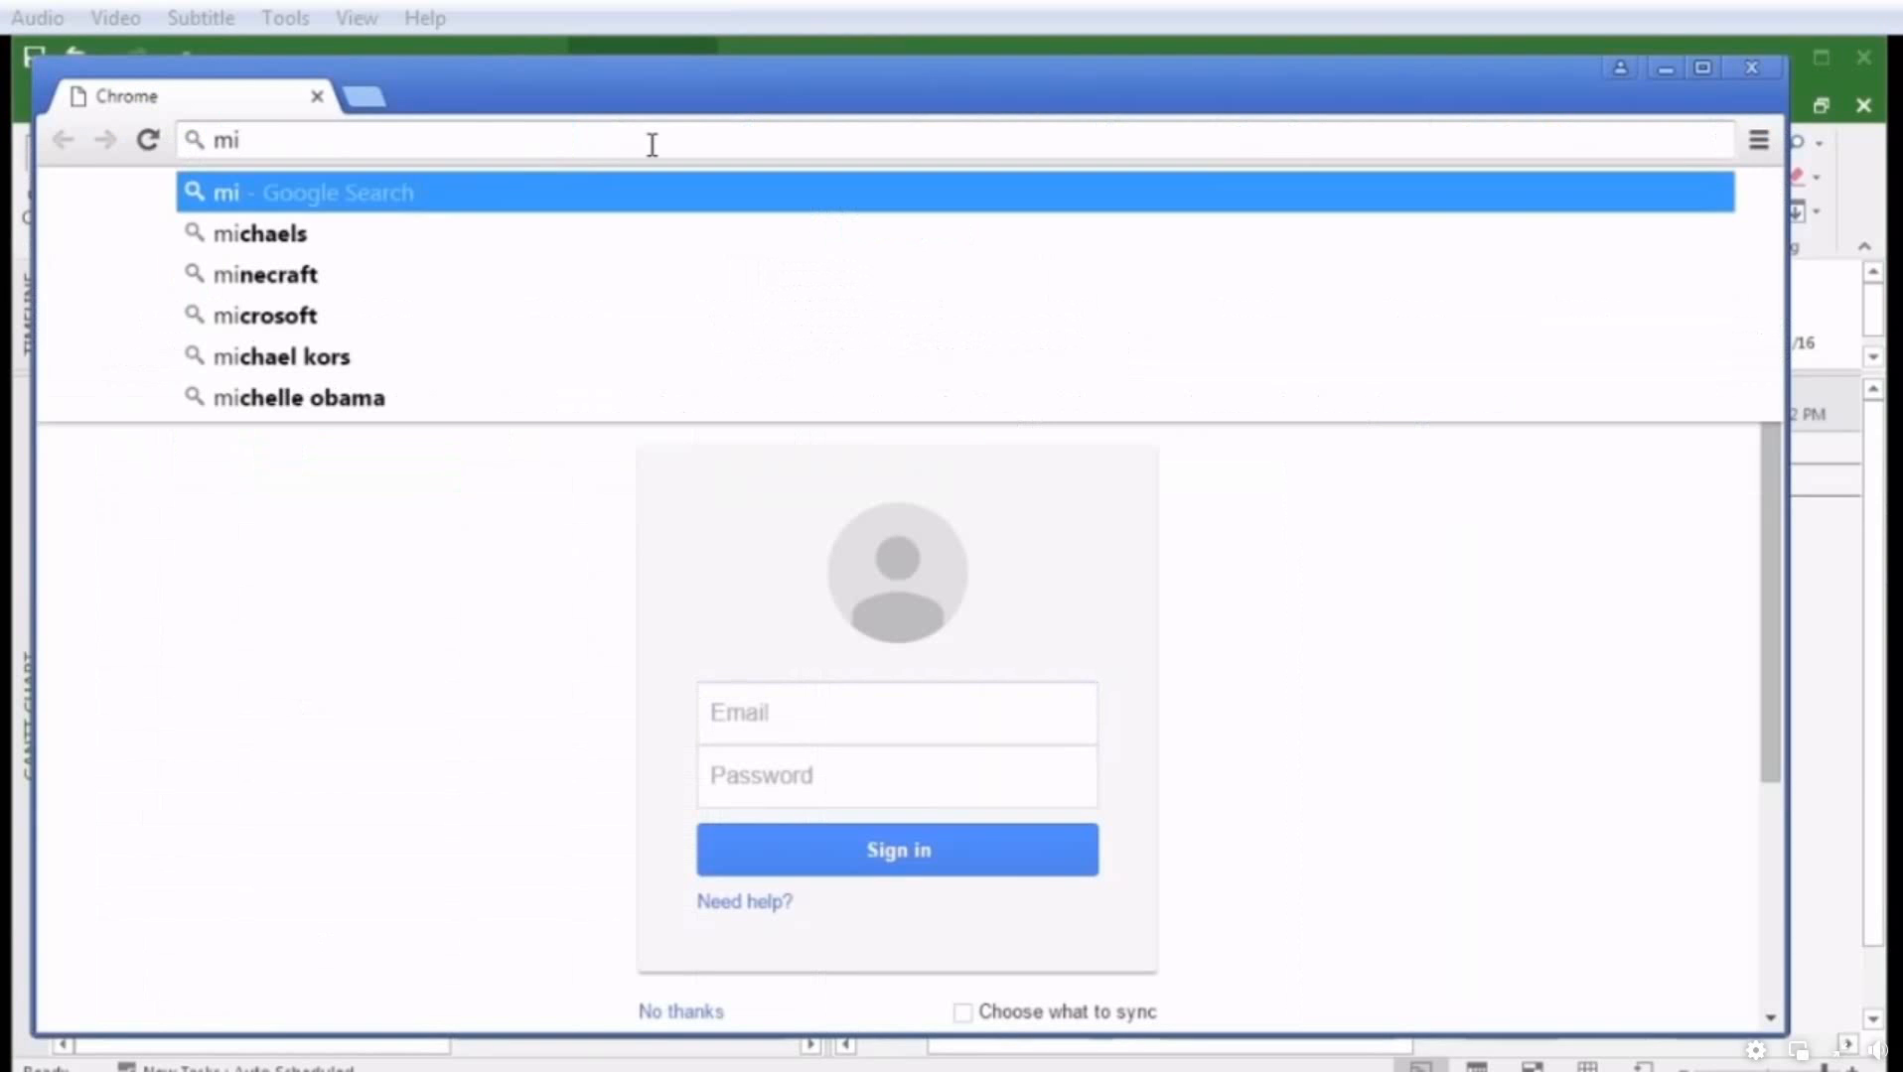
pyautogui.write('crosoft project forum')
pyautogui.press('Return')
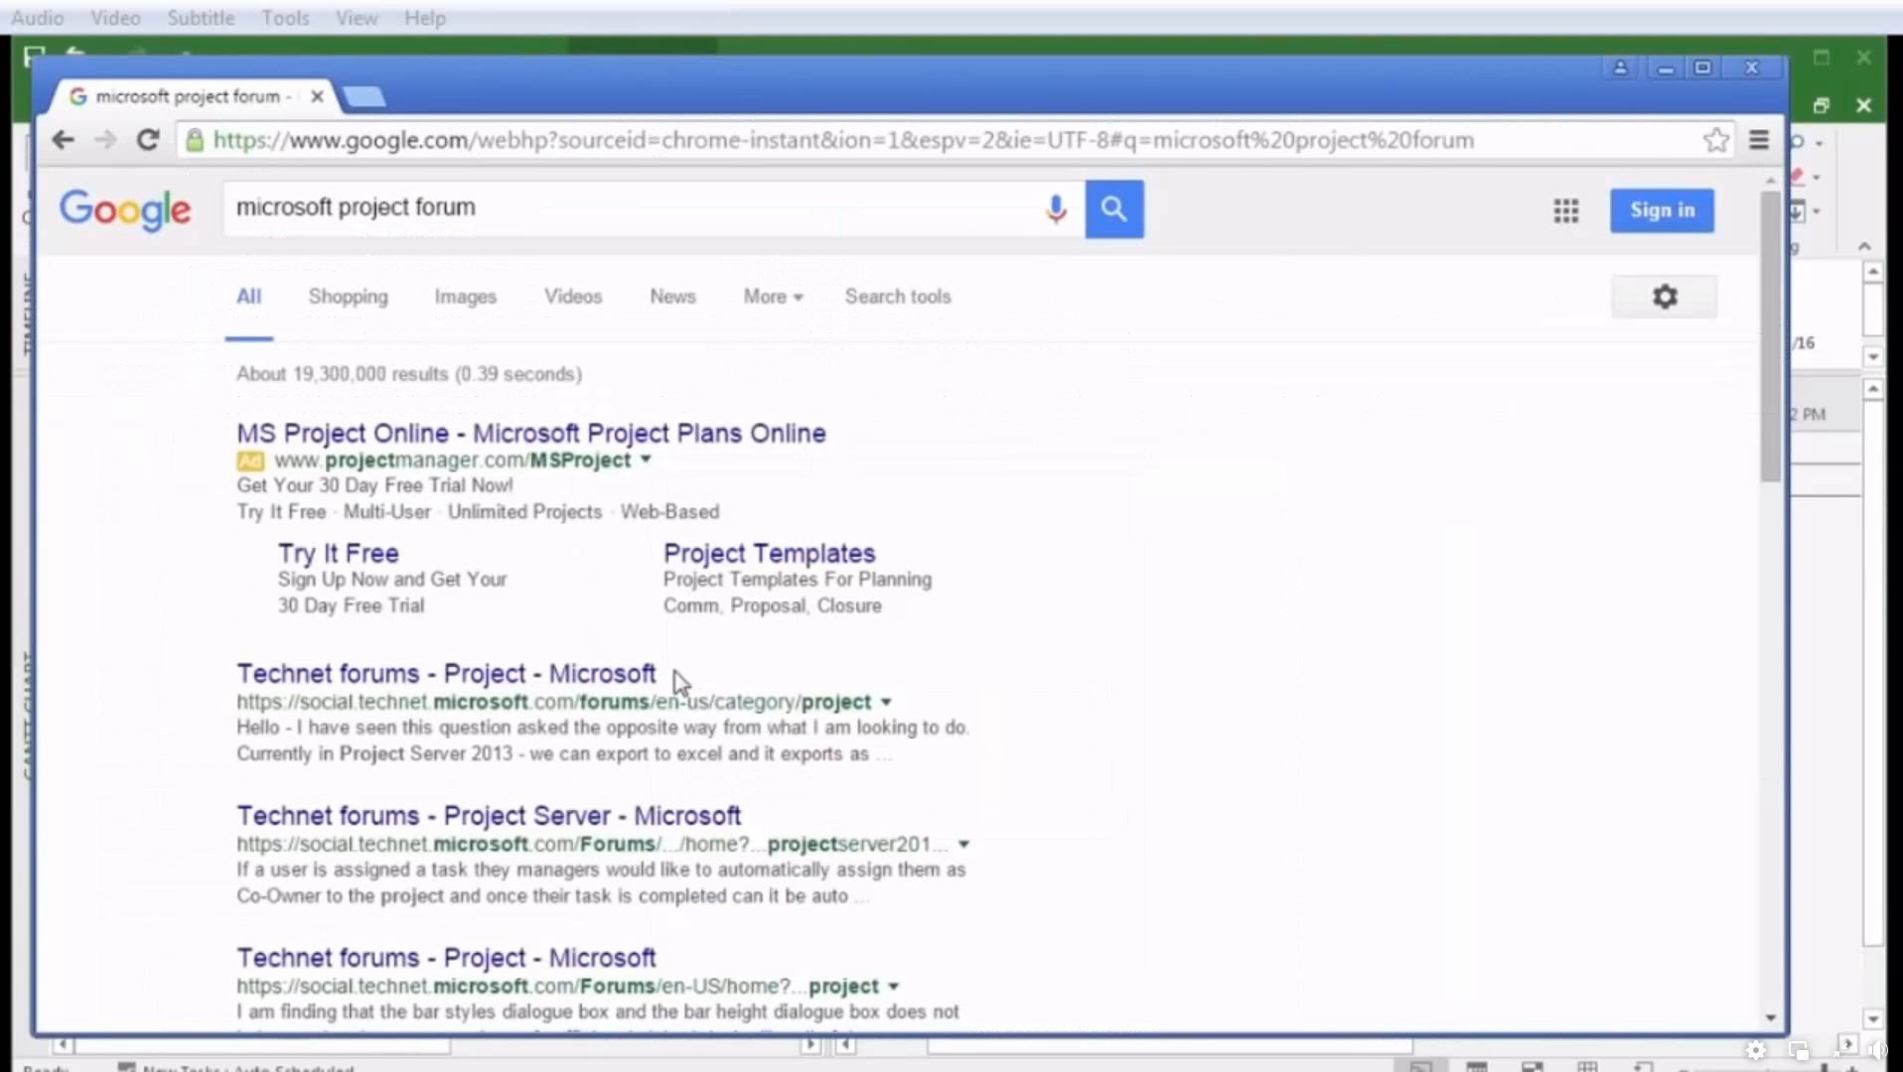
pyautogui.click(635, 687)
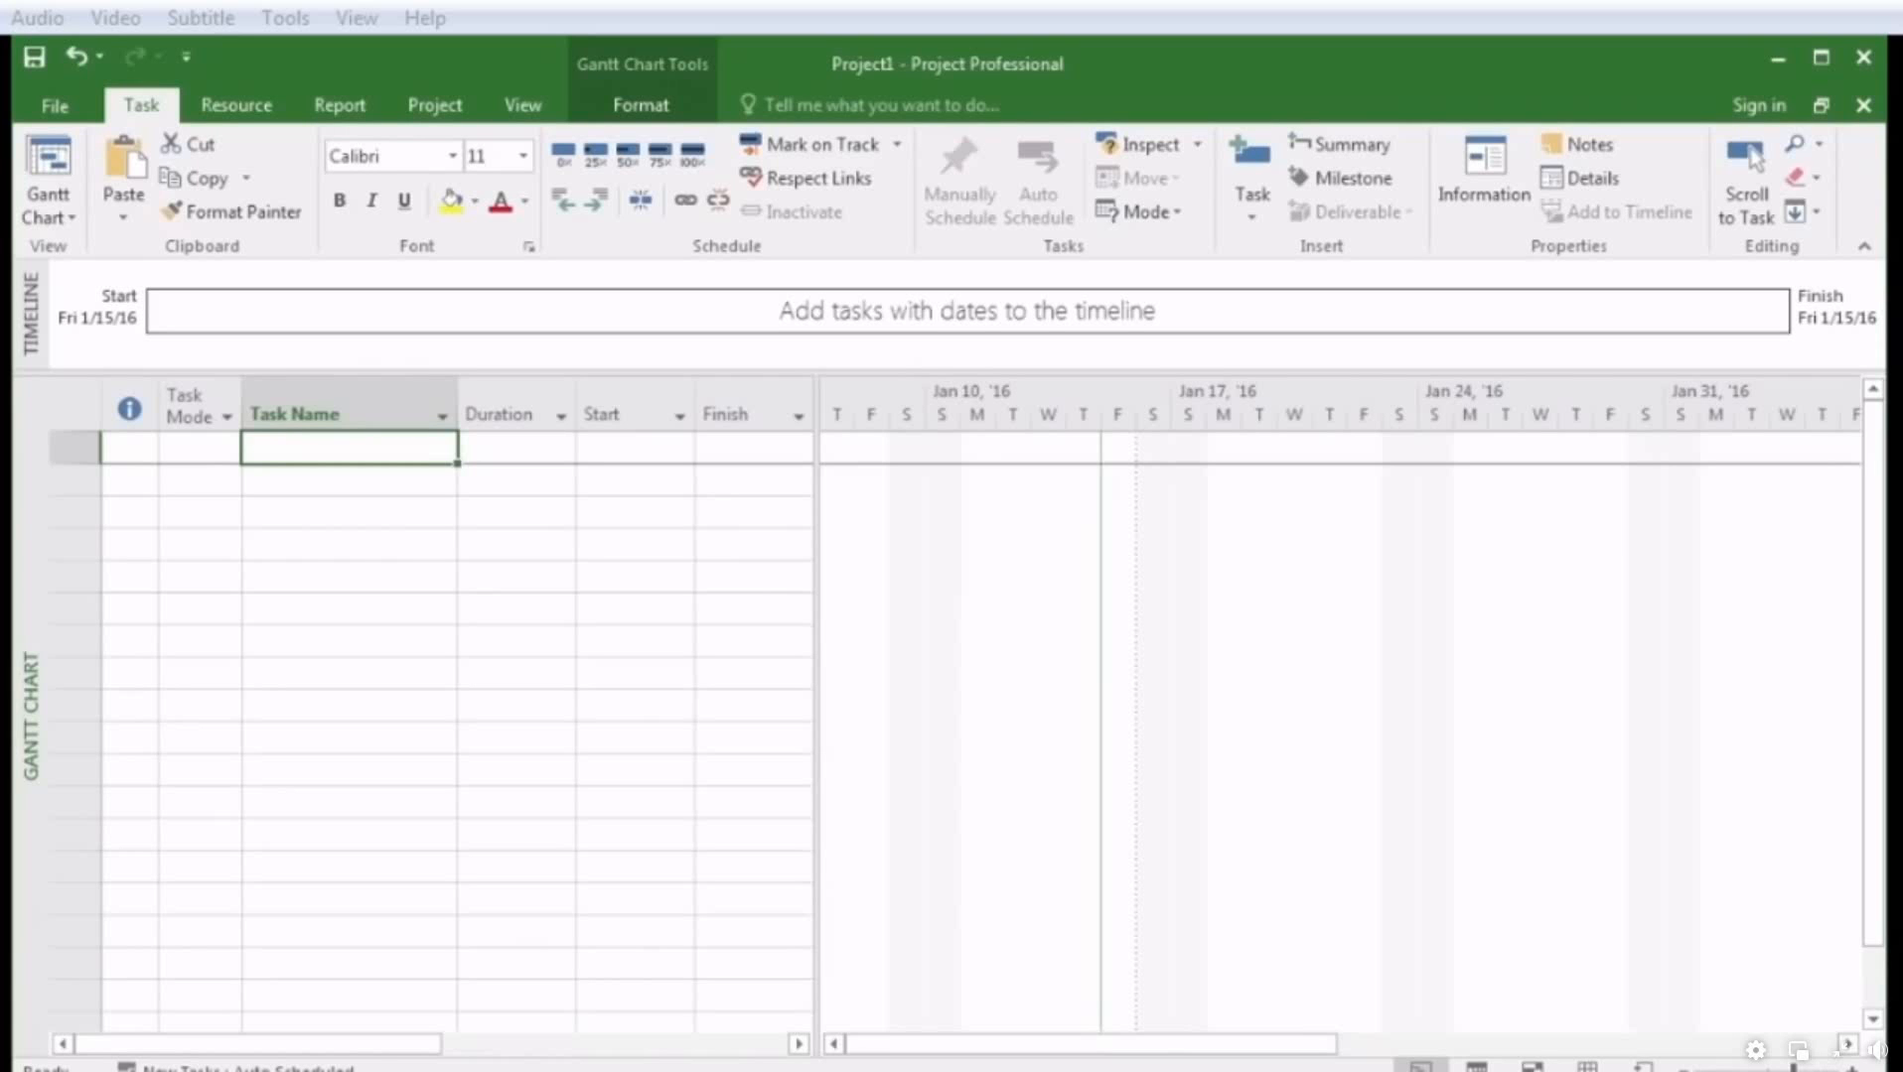
# Enter "PLANNING PHASE" and "make guest list" as the first two tasks of the blank project in Microsoft Project
pyautogui.write('PA')
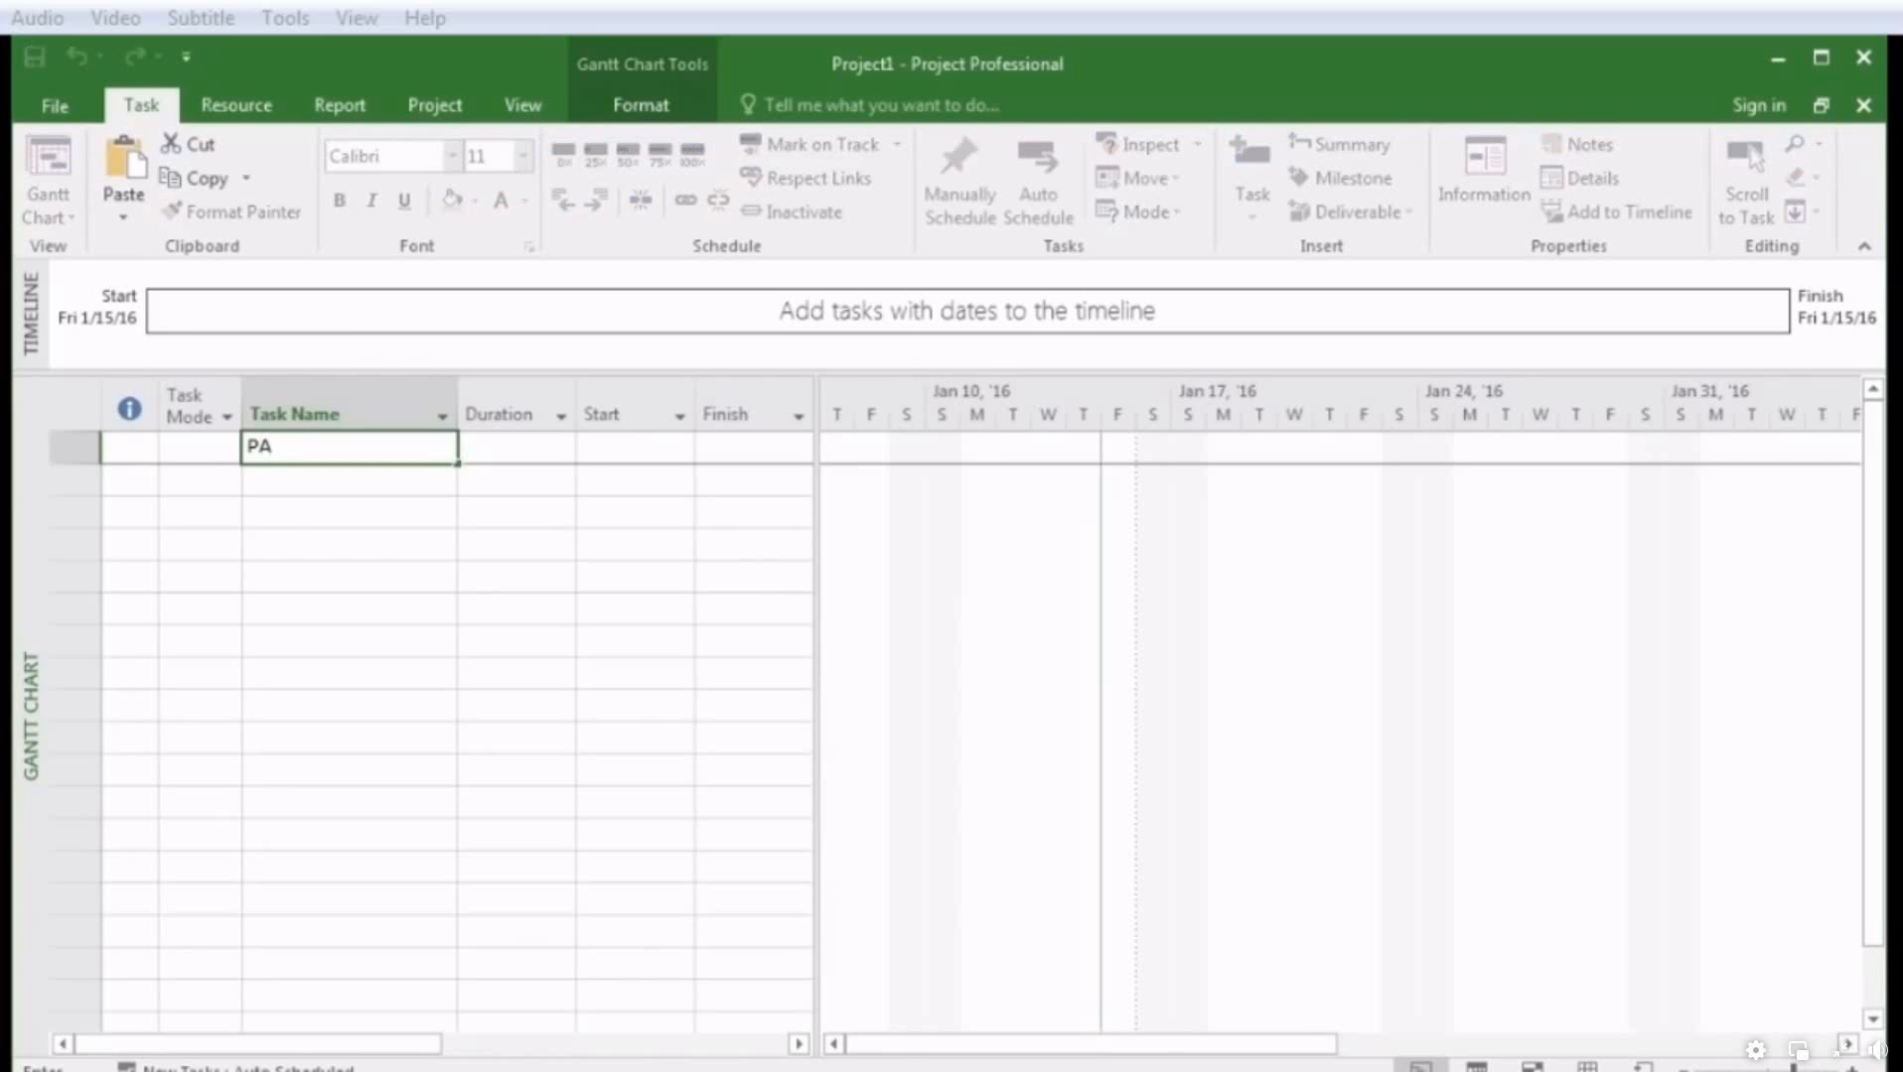
pyautogui.write('LANNING PHASE')
pyautogui.press('Return')
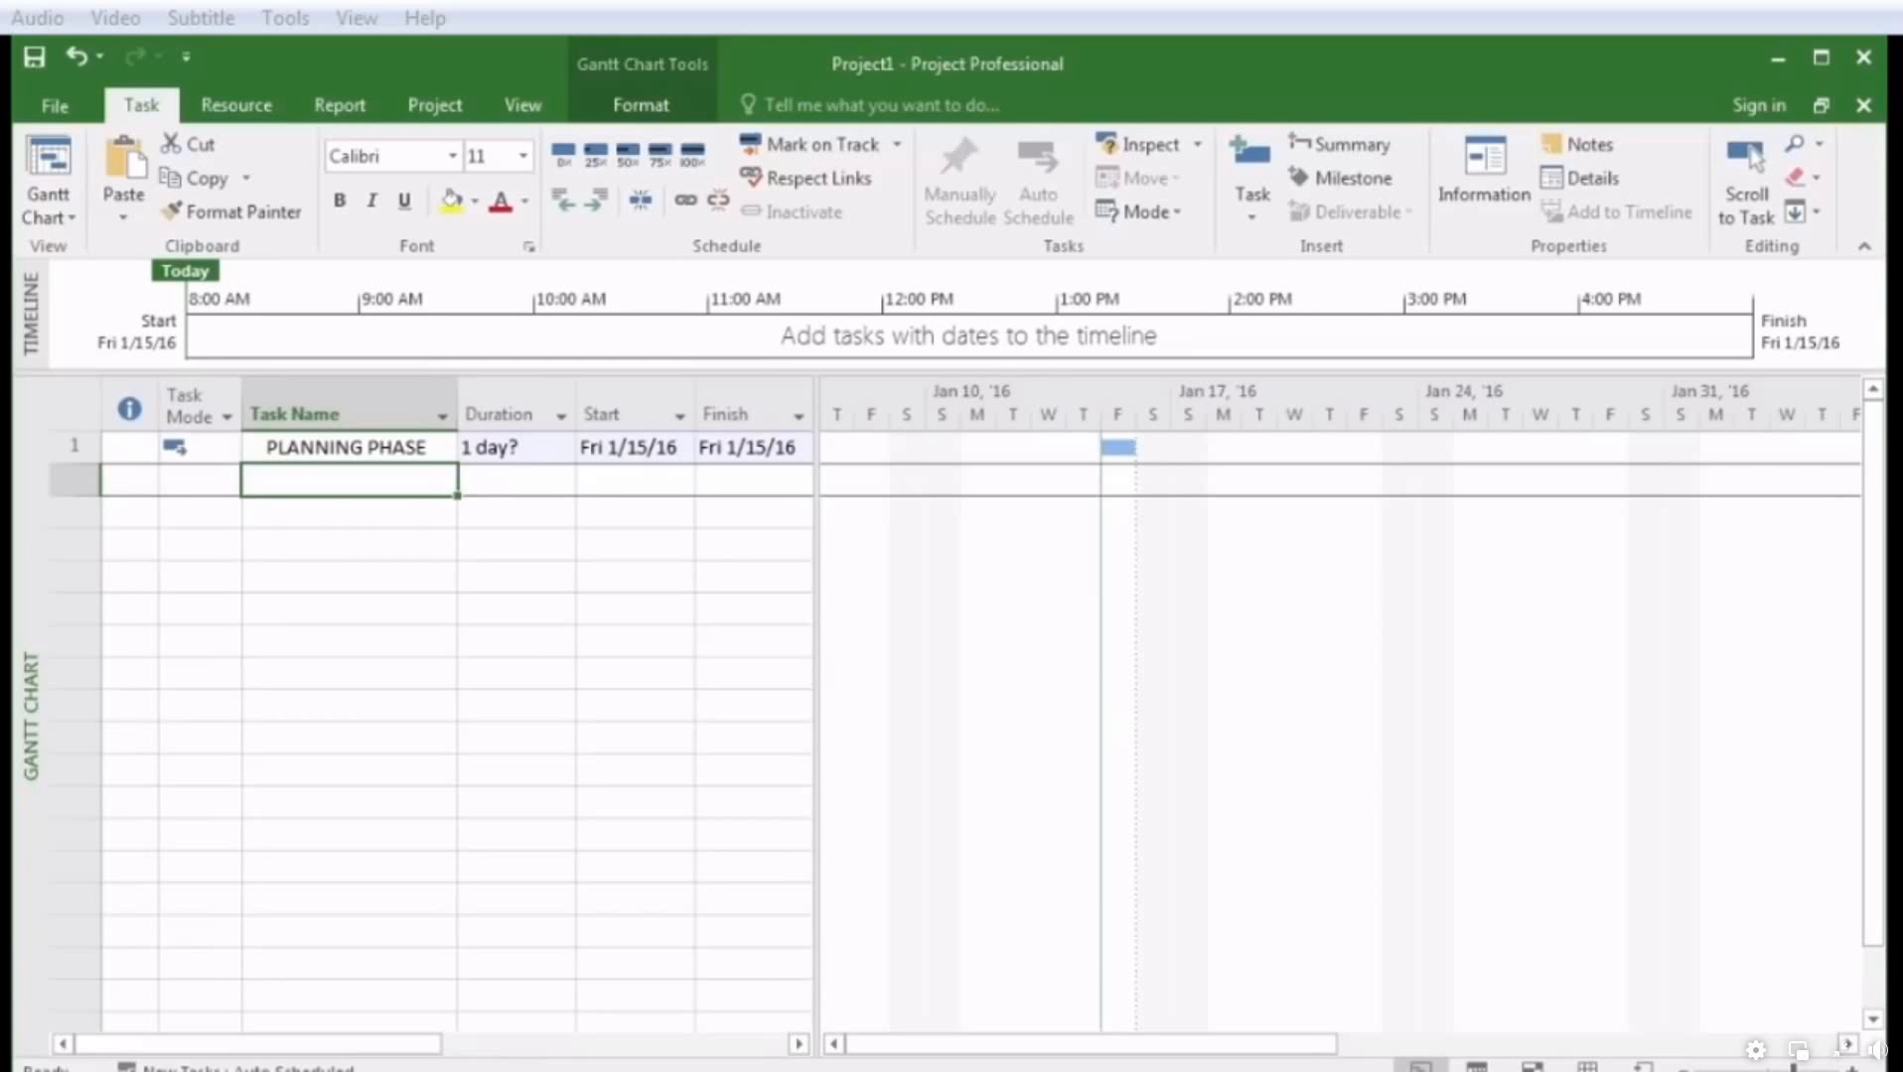
pyautogui.write('make guest list')
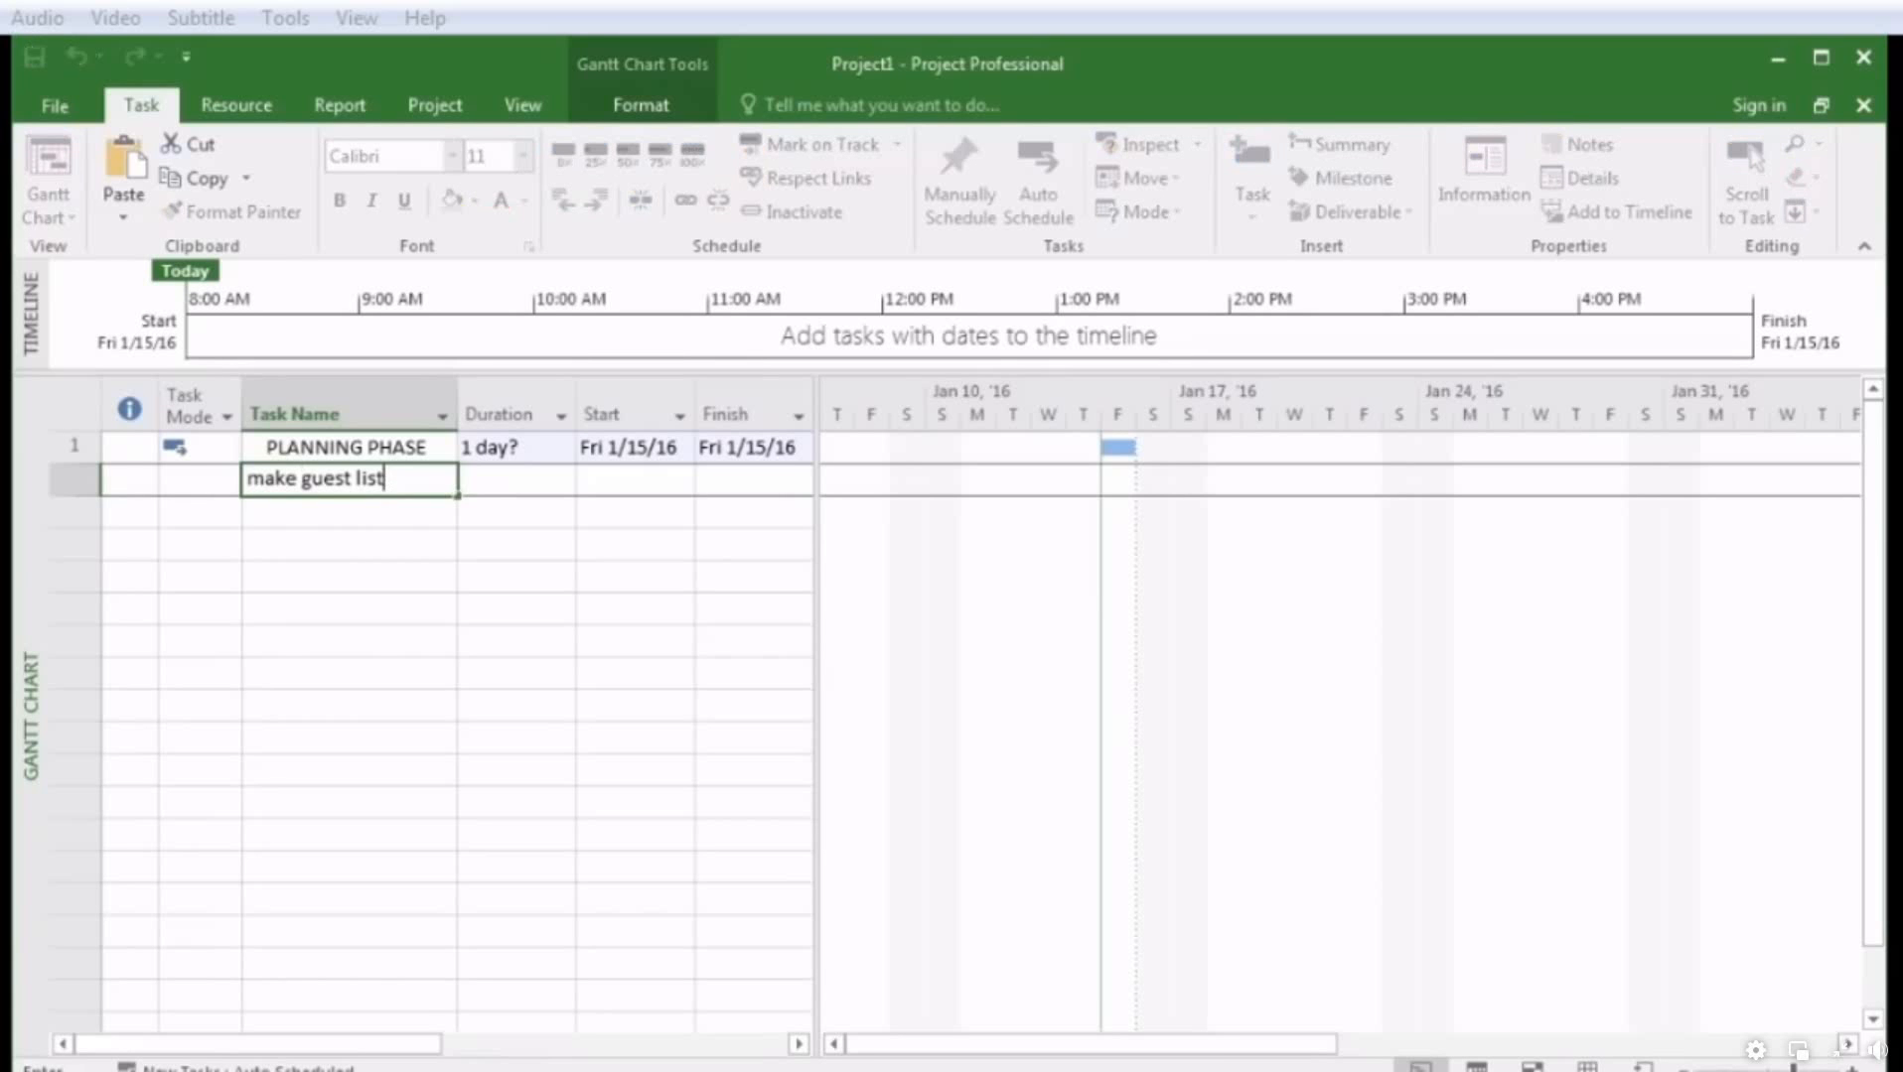
pyautogui.click(347, 448)
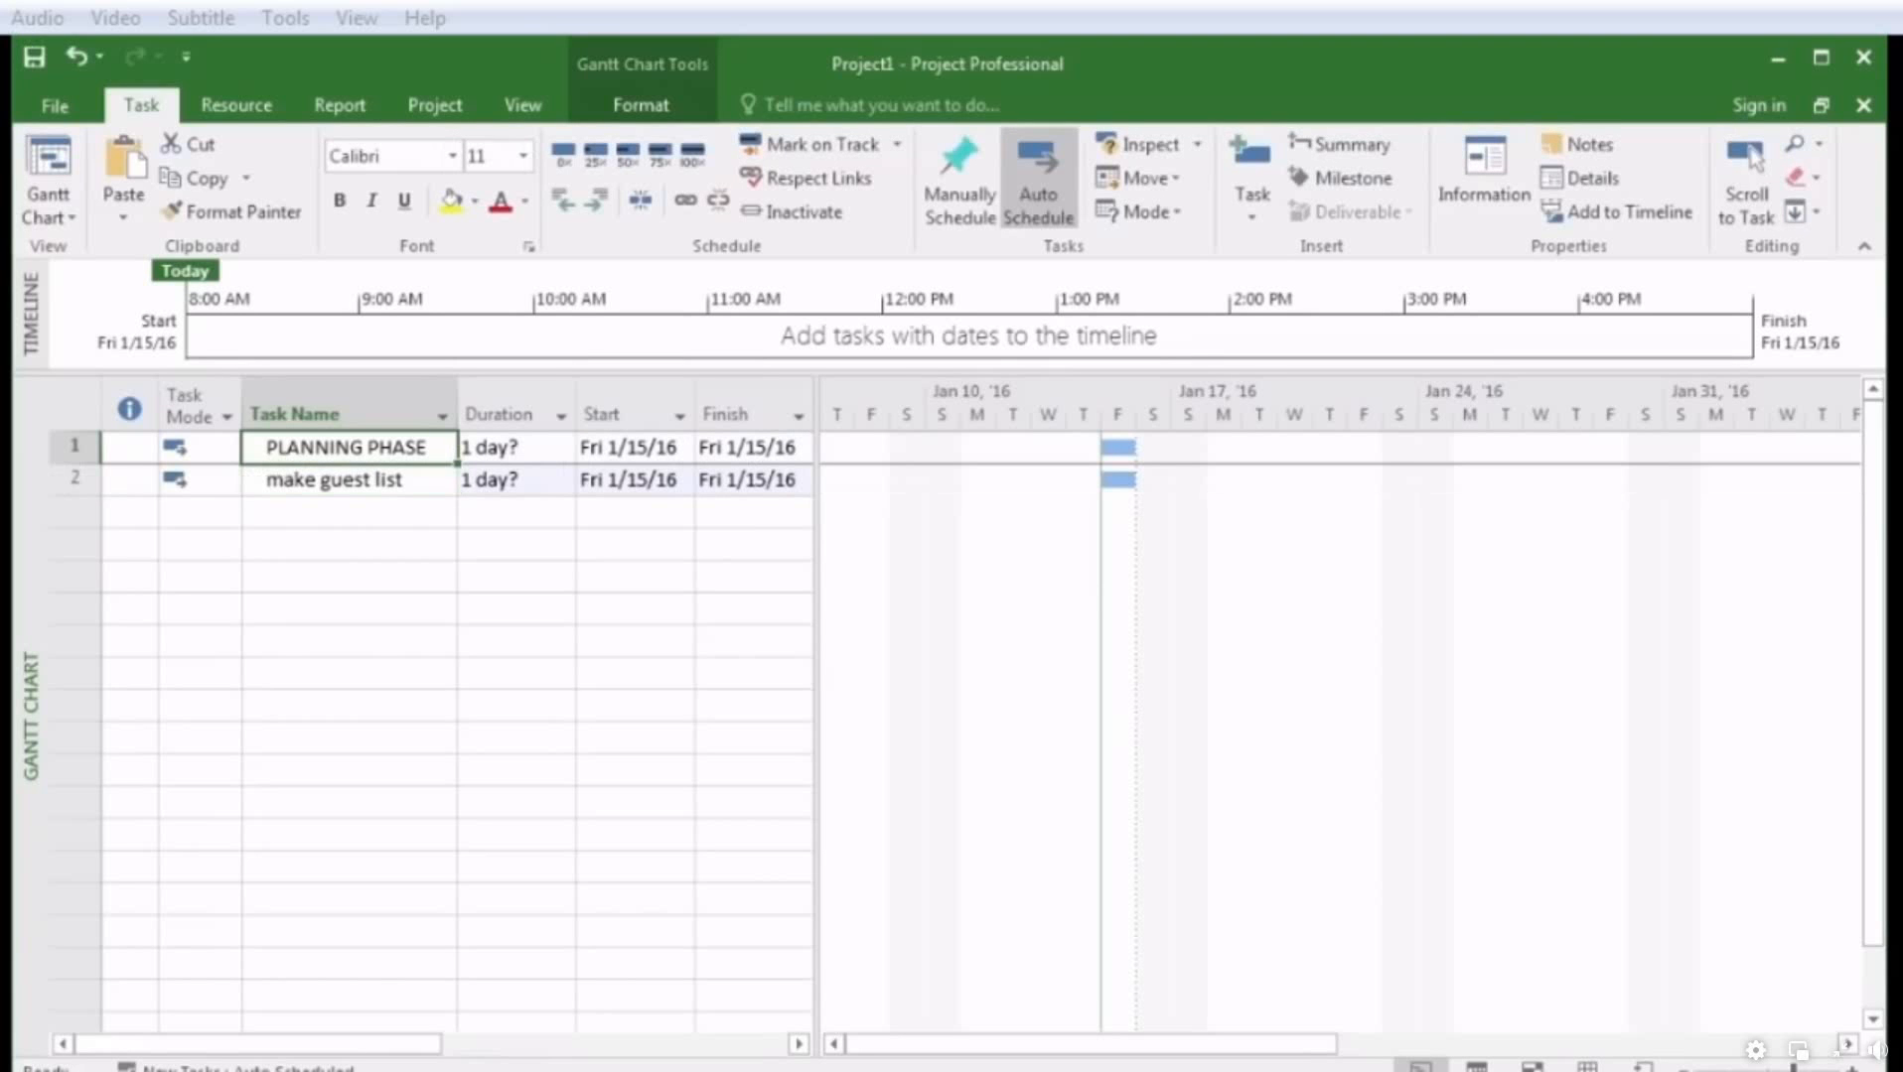
# Add the tasks "create invites", "proofread invites" and "SHOPPING PHASE" in the rows below "make guest list"
pyautogui.click(349, 511)
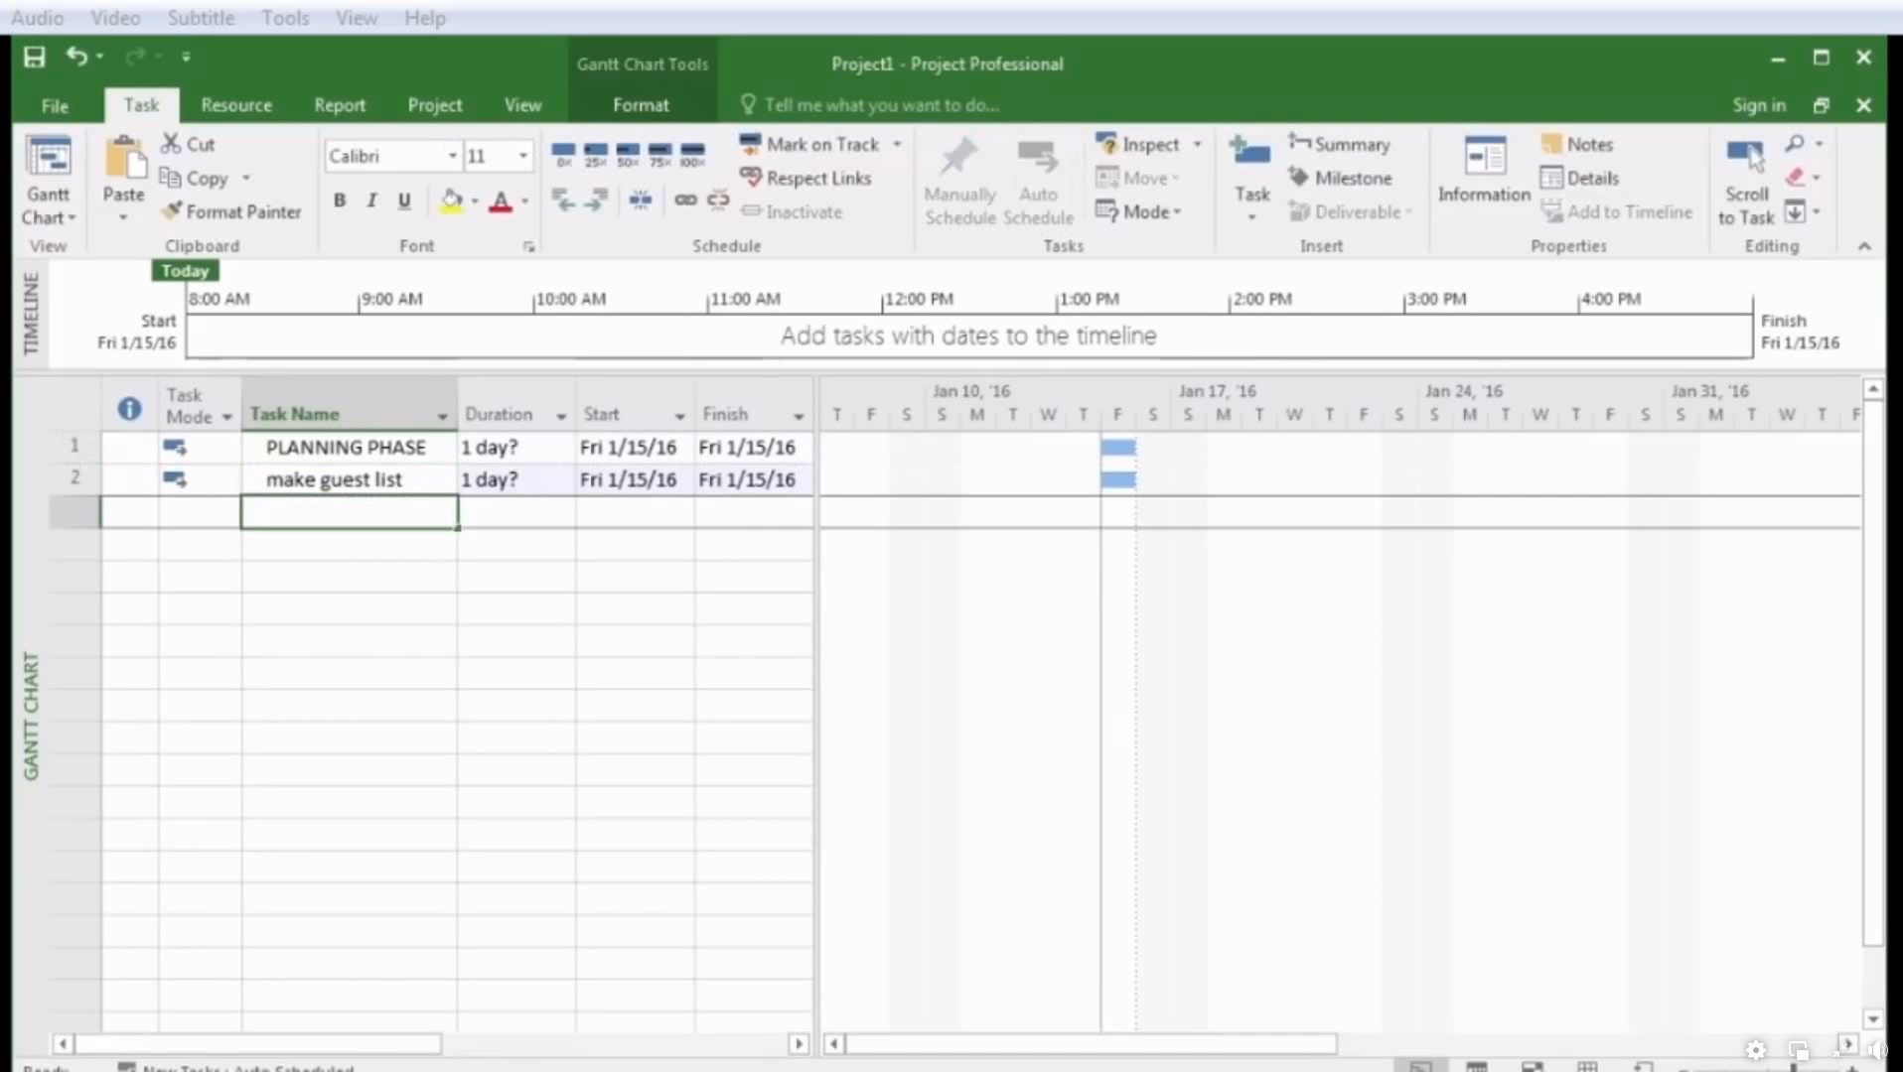
pyautogui.write('cre')
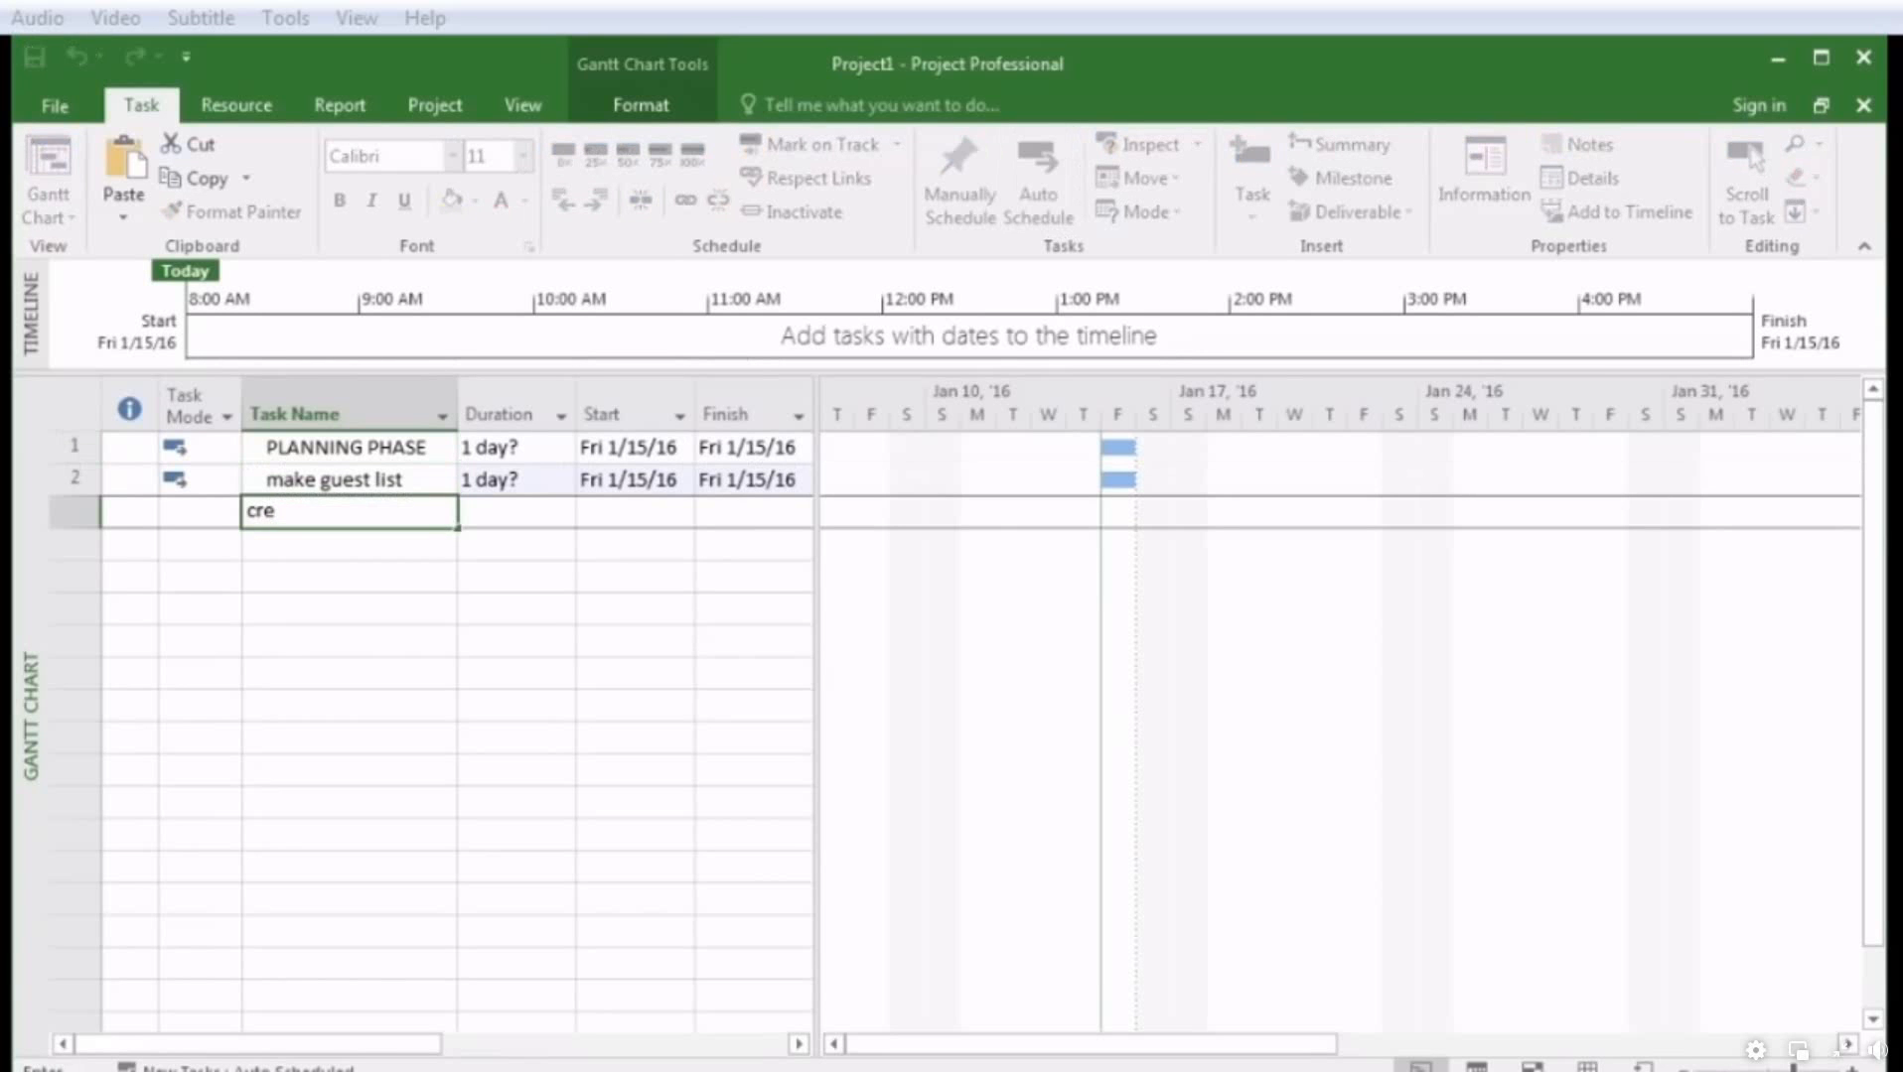
pyautogui.press('Escape')
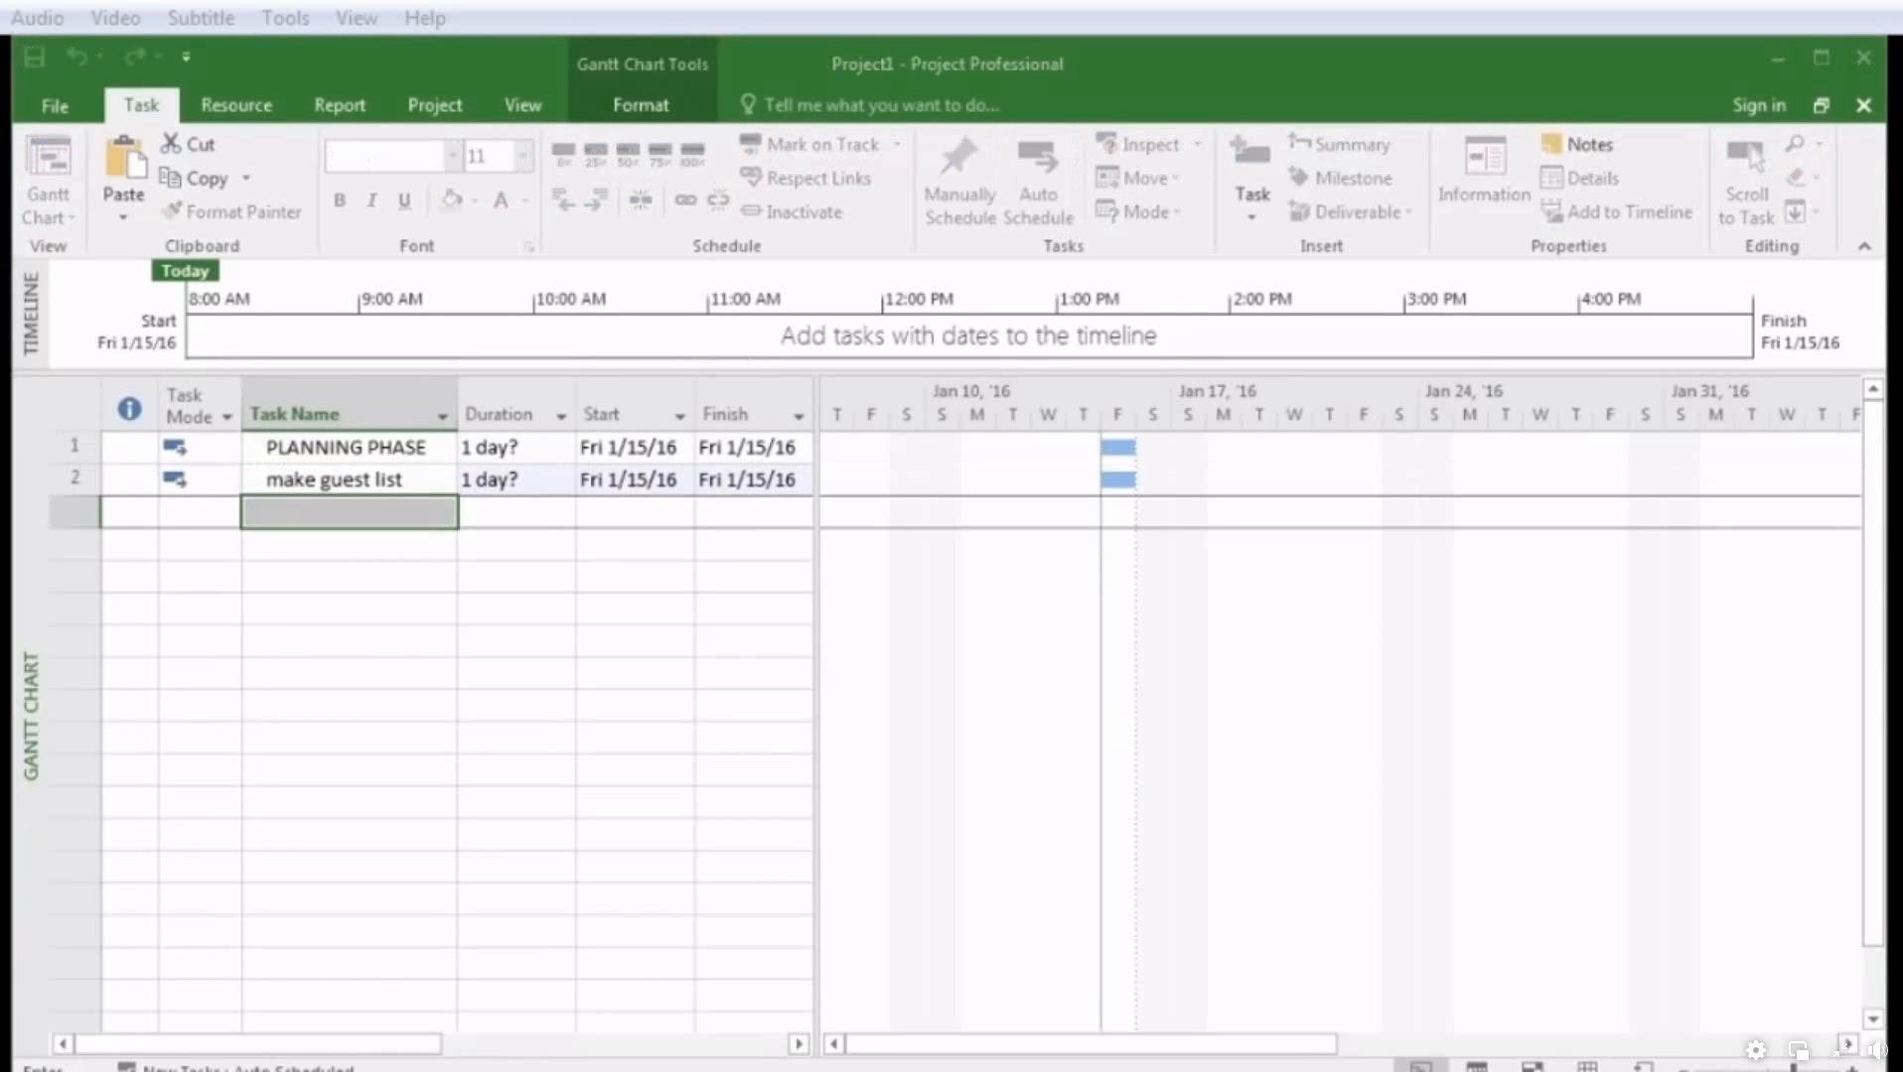
pyautogui.write('create invites')
pyautogui.press('Return')
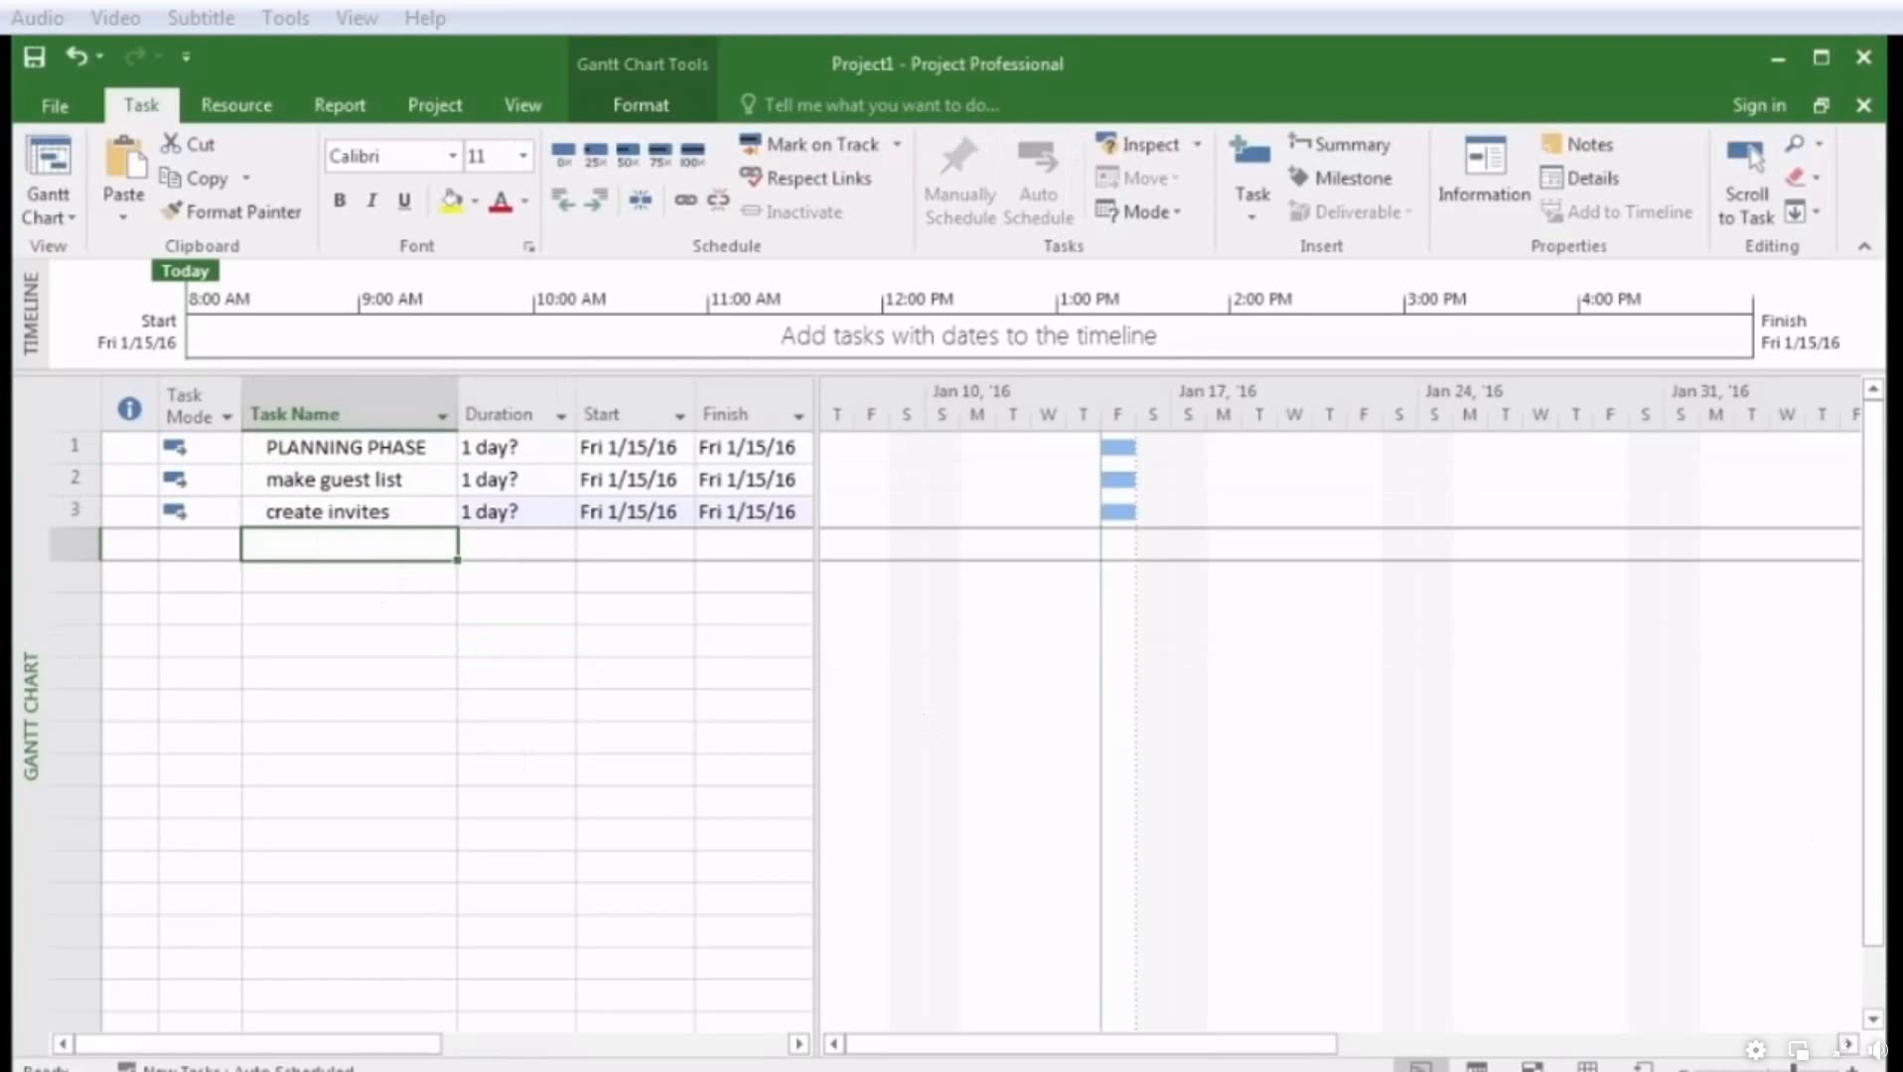
pyautogui.write('proof')
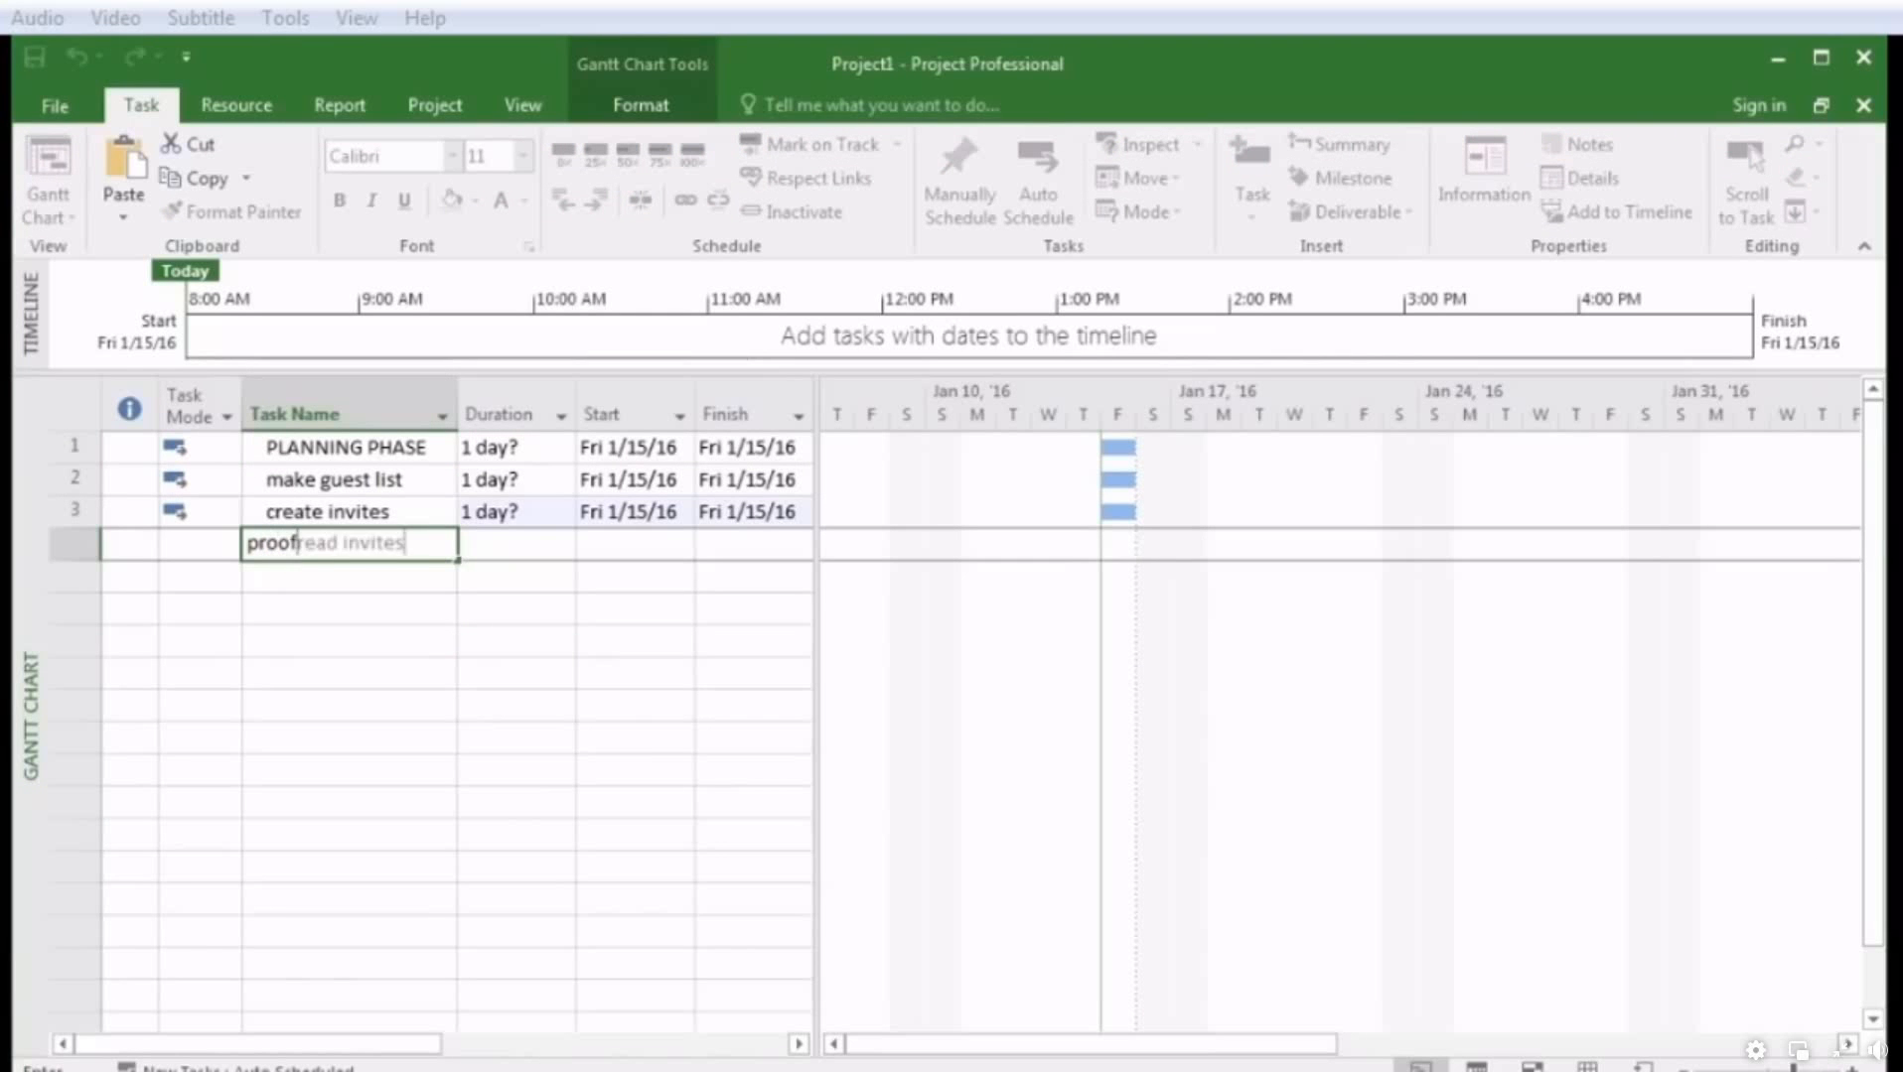
pyautogui.press('Return')
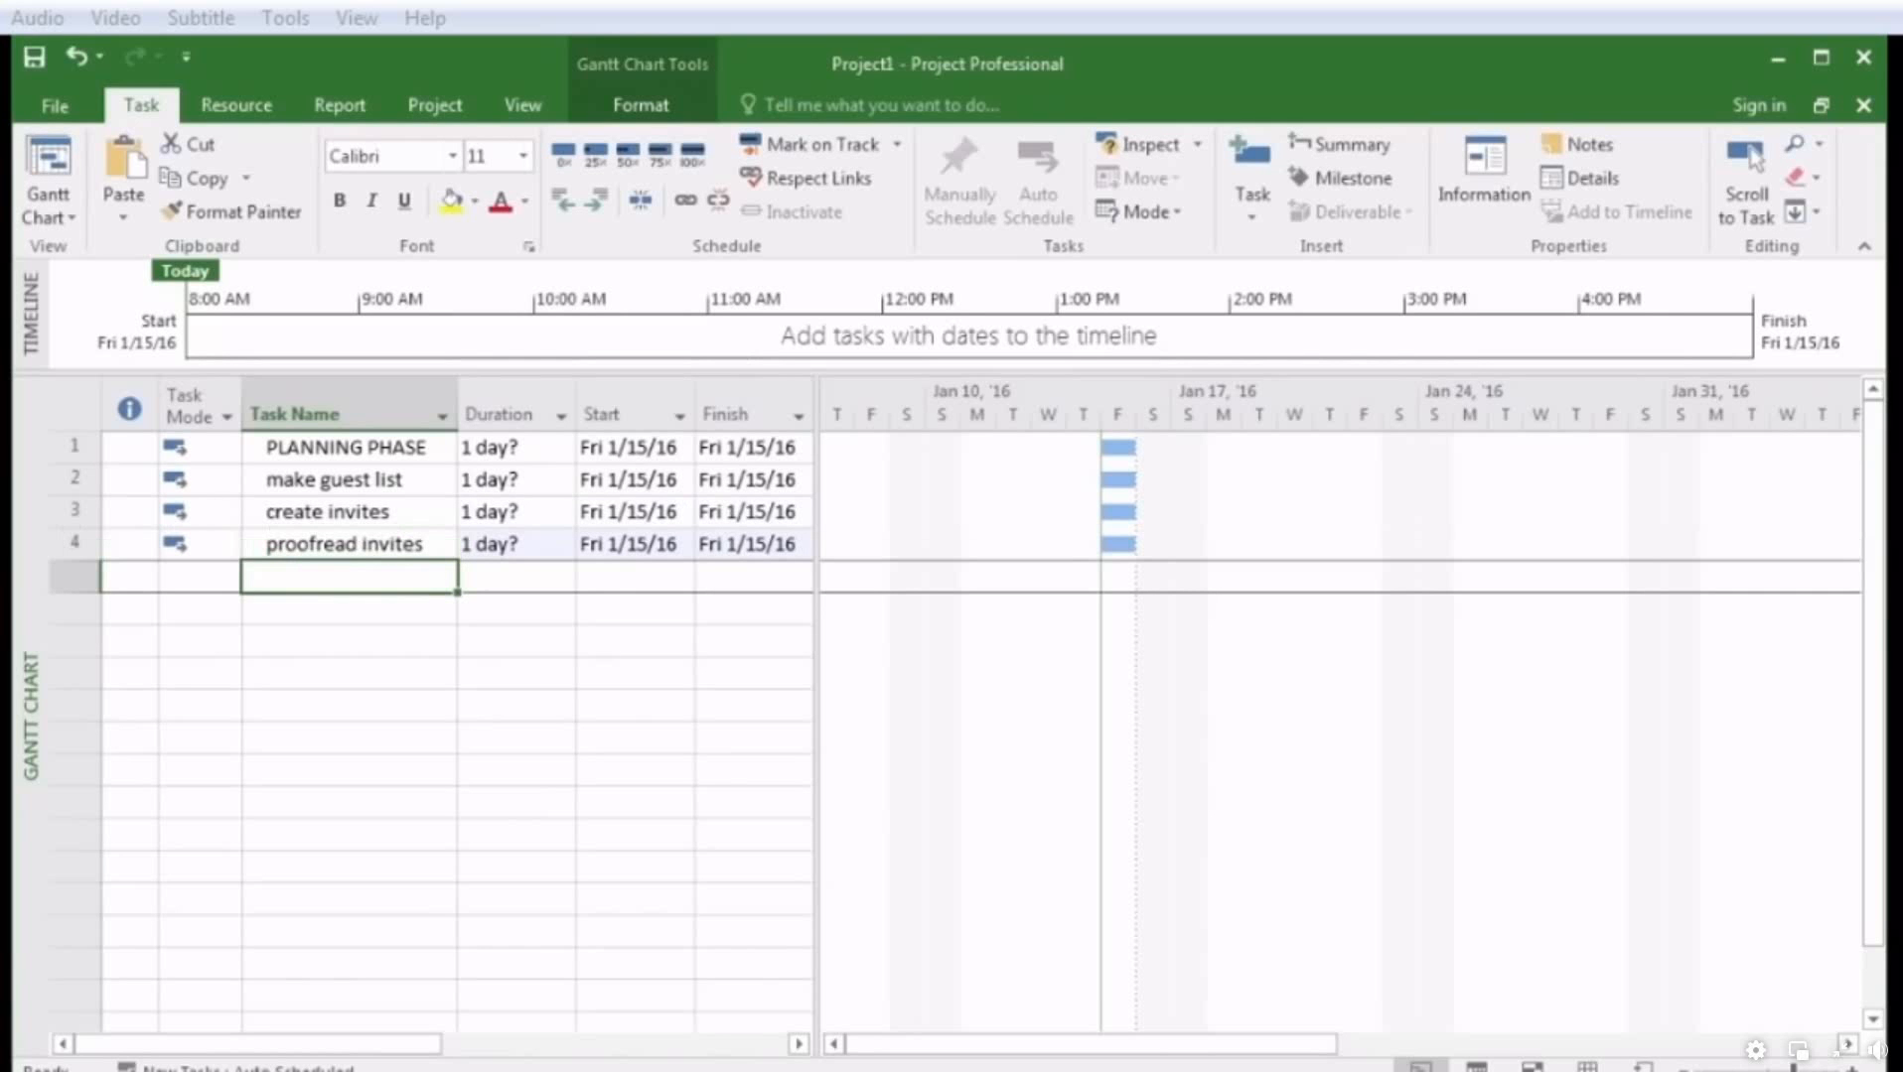
pyautogui.write('SHOPPING PHASE')
pyautogui.press('Return')
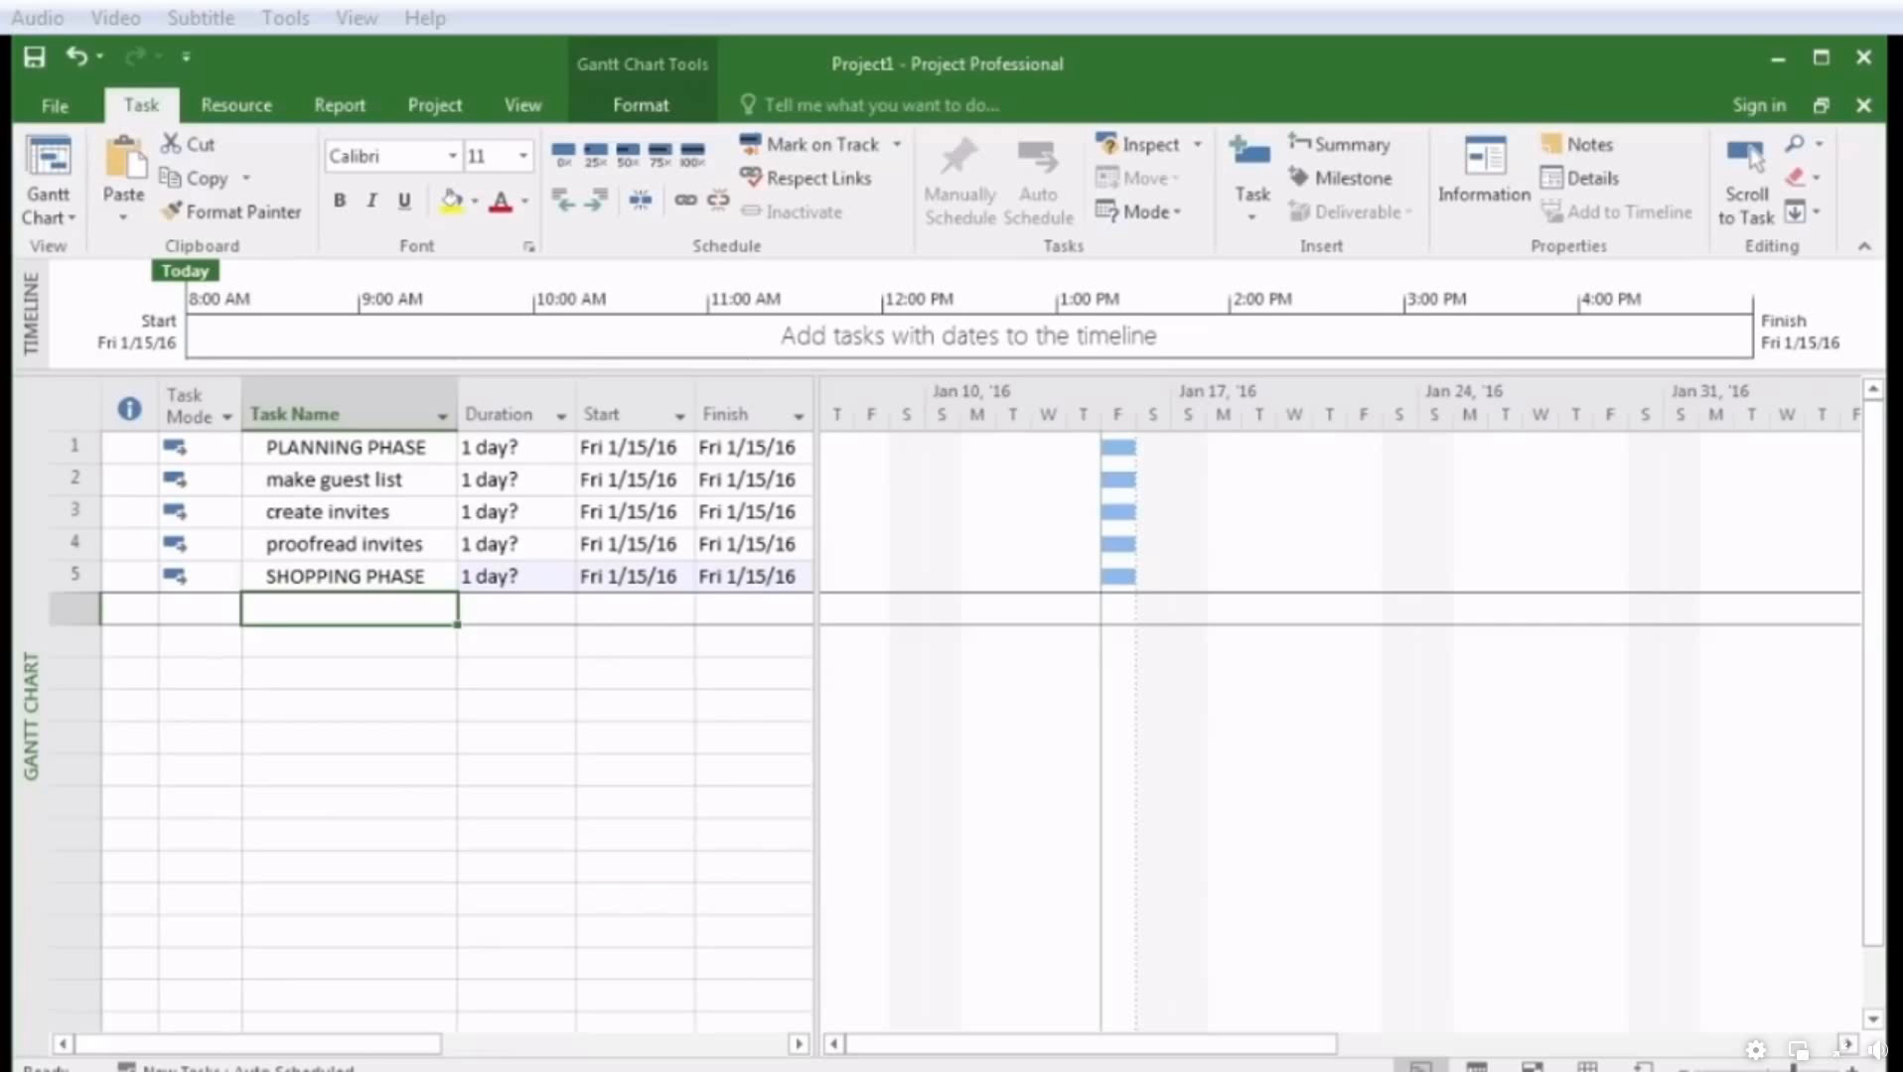
# Insert a new row above "SHOPPING PHASE" and name the task "mail invites"
pyautogui.press('Up')
pyautogui.press('Up')
pyautogui.press('Down')
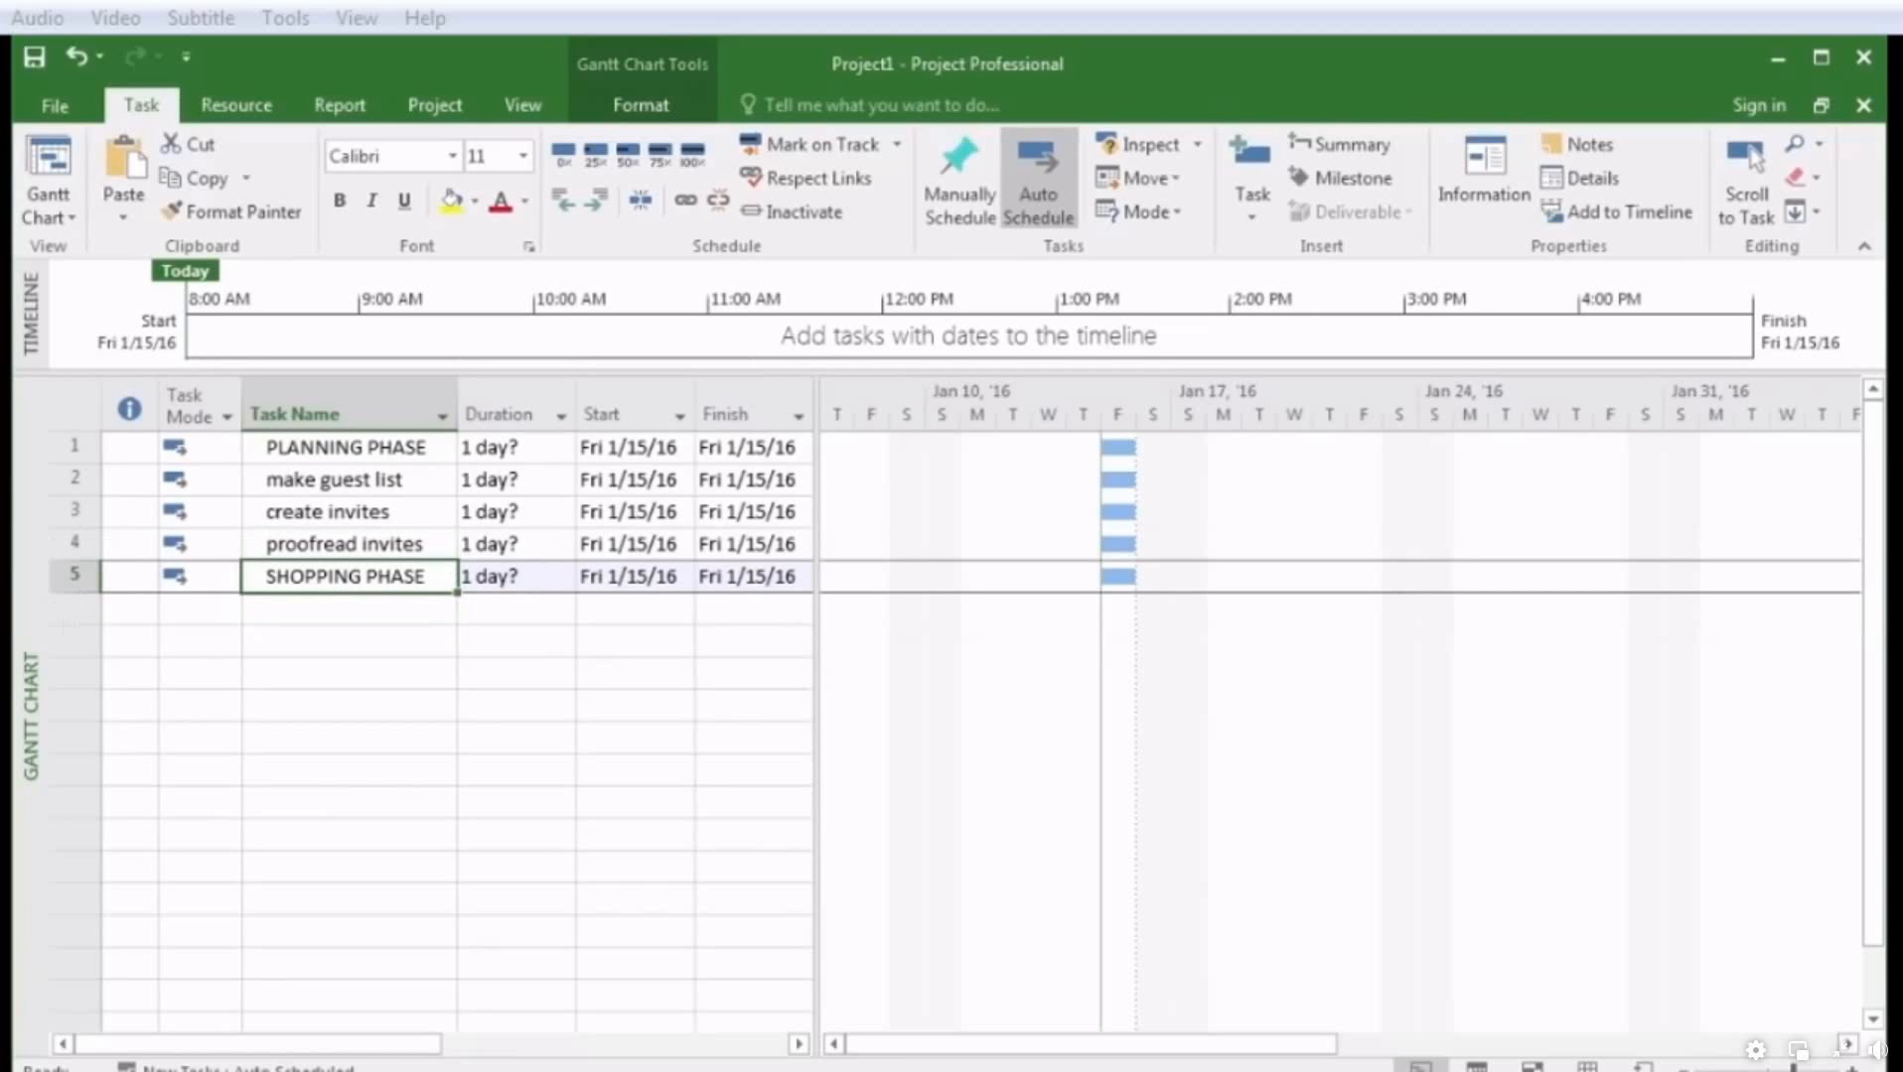
pyautogui.click(1253, 224)
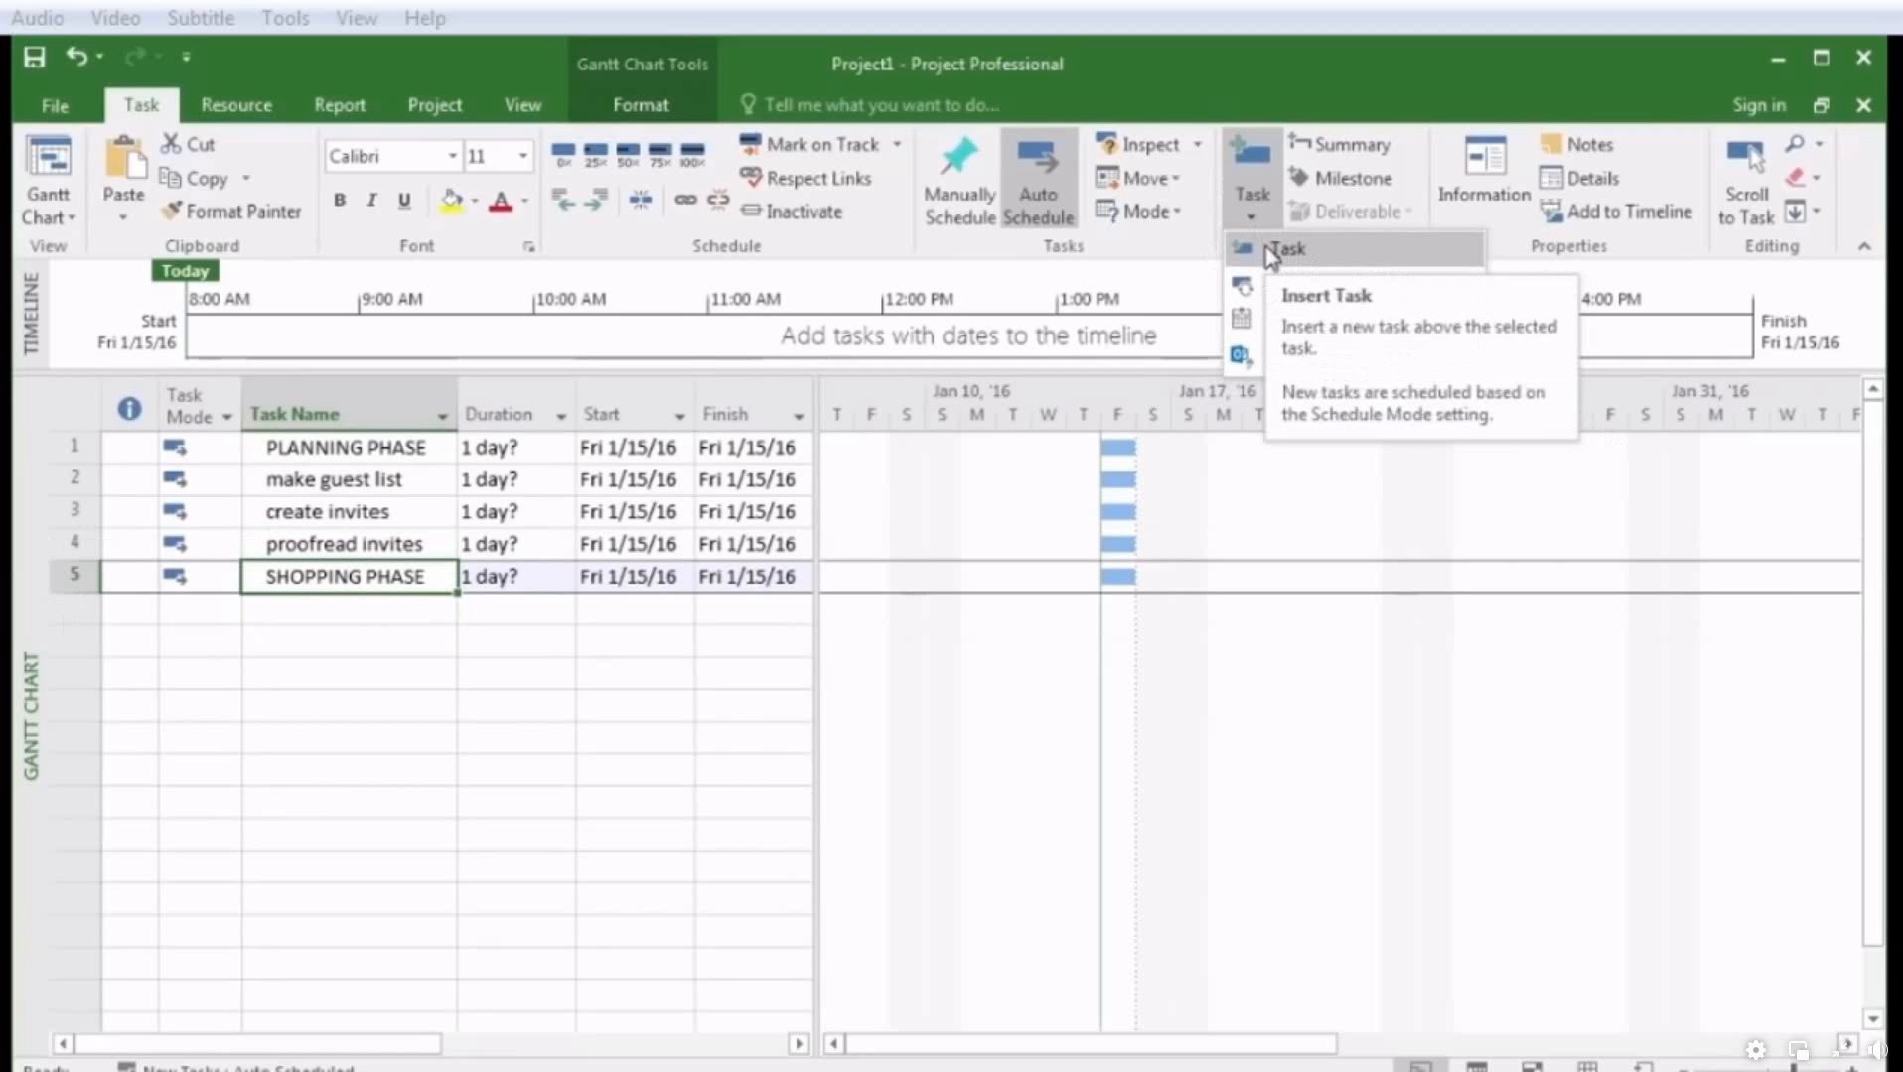
pyautogui.rightClick(73, 576)
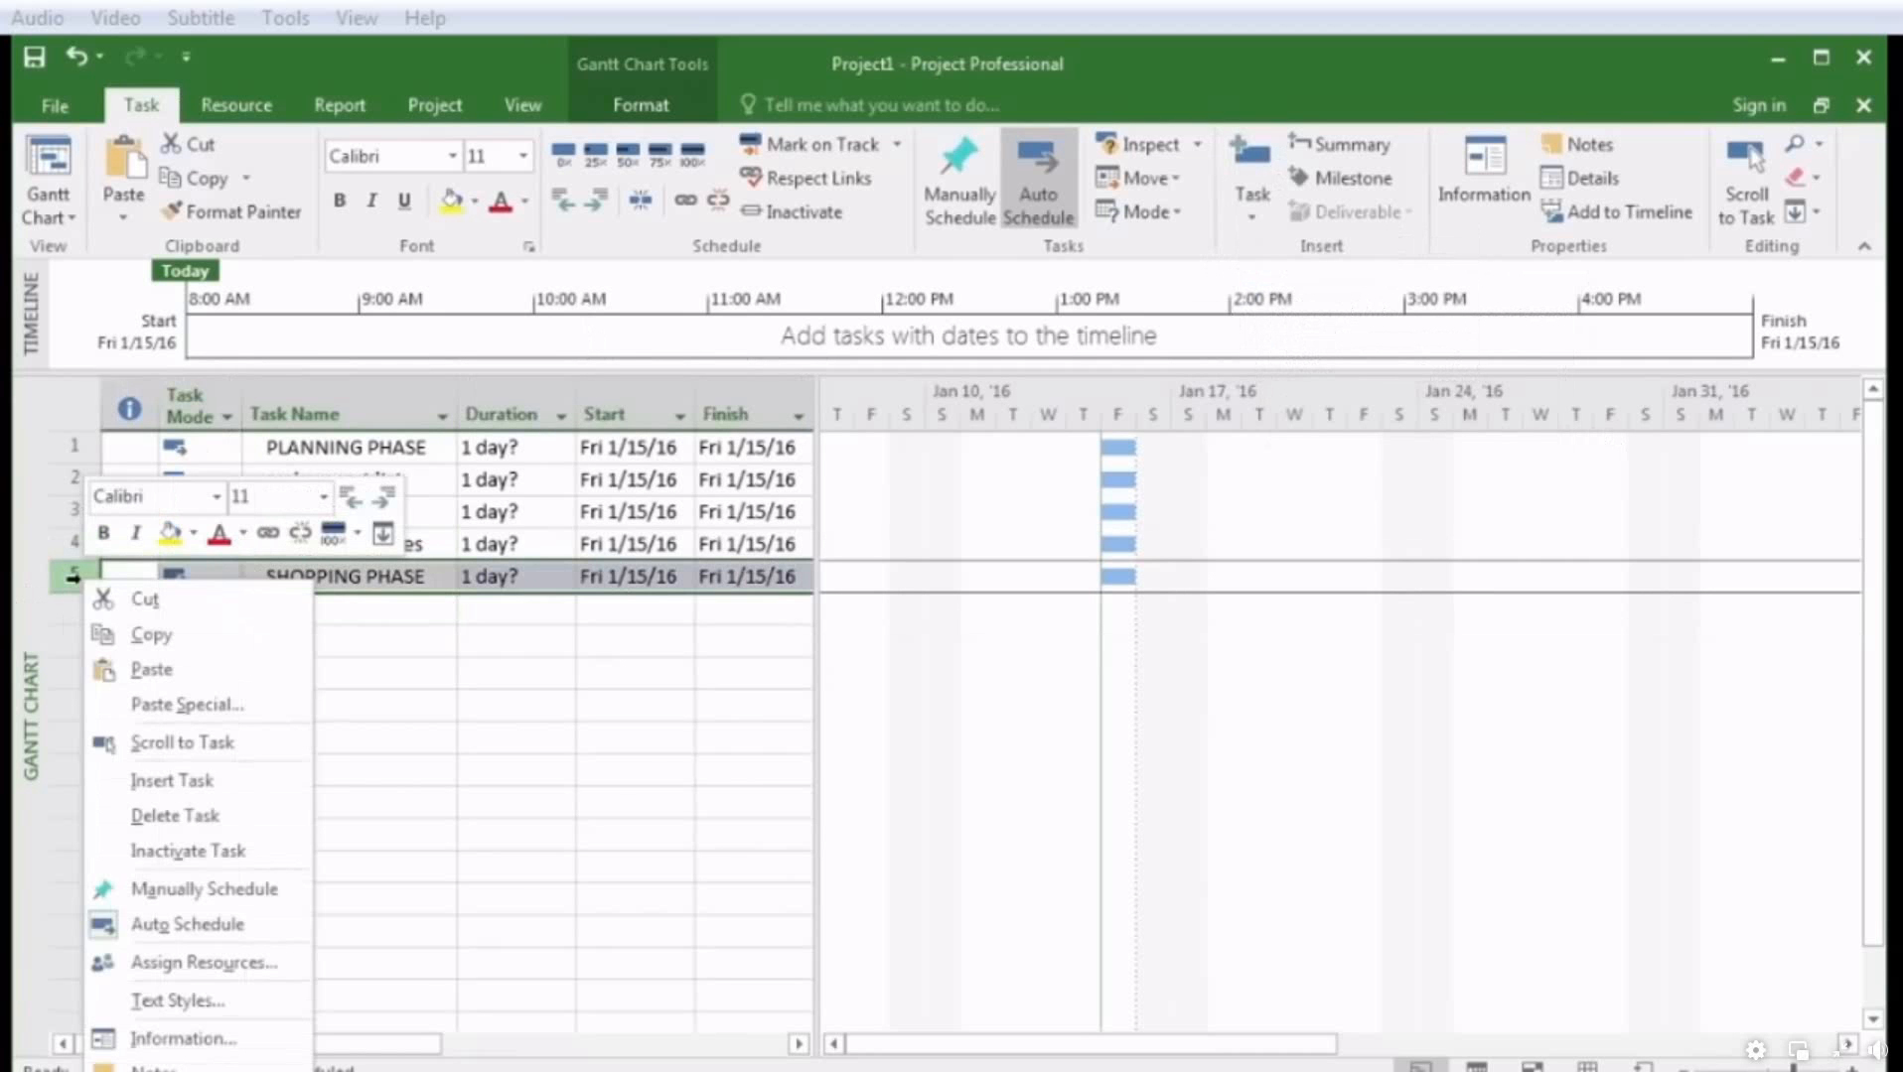
pyautogui.click(402, 576)
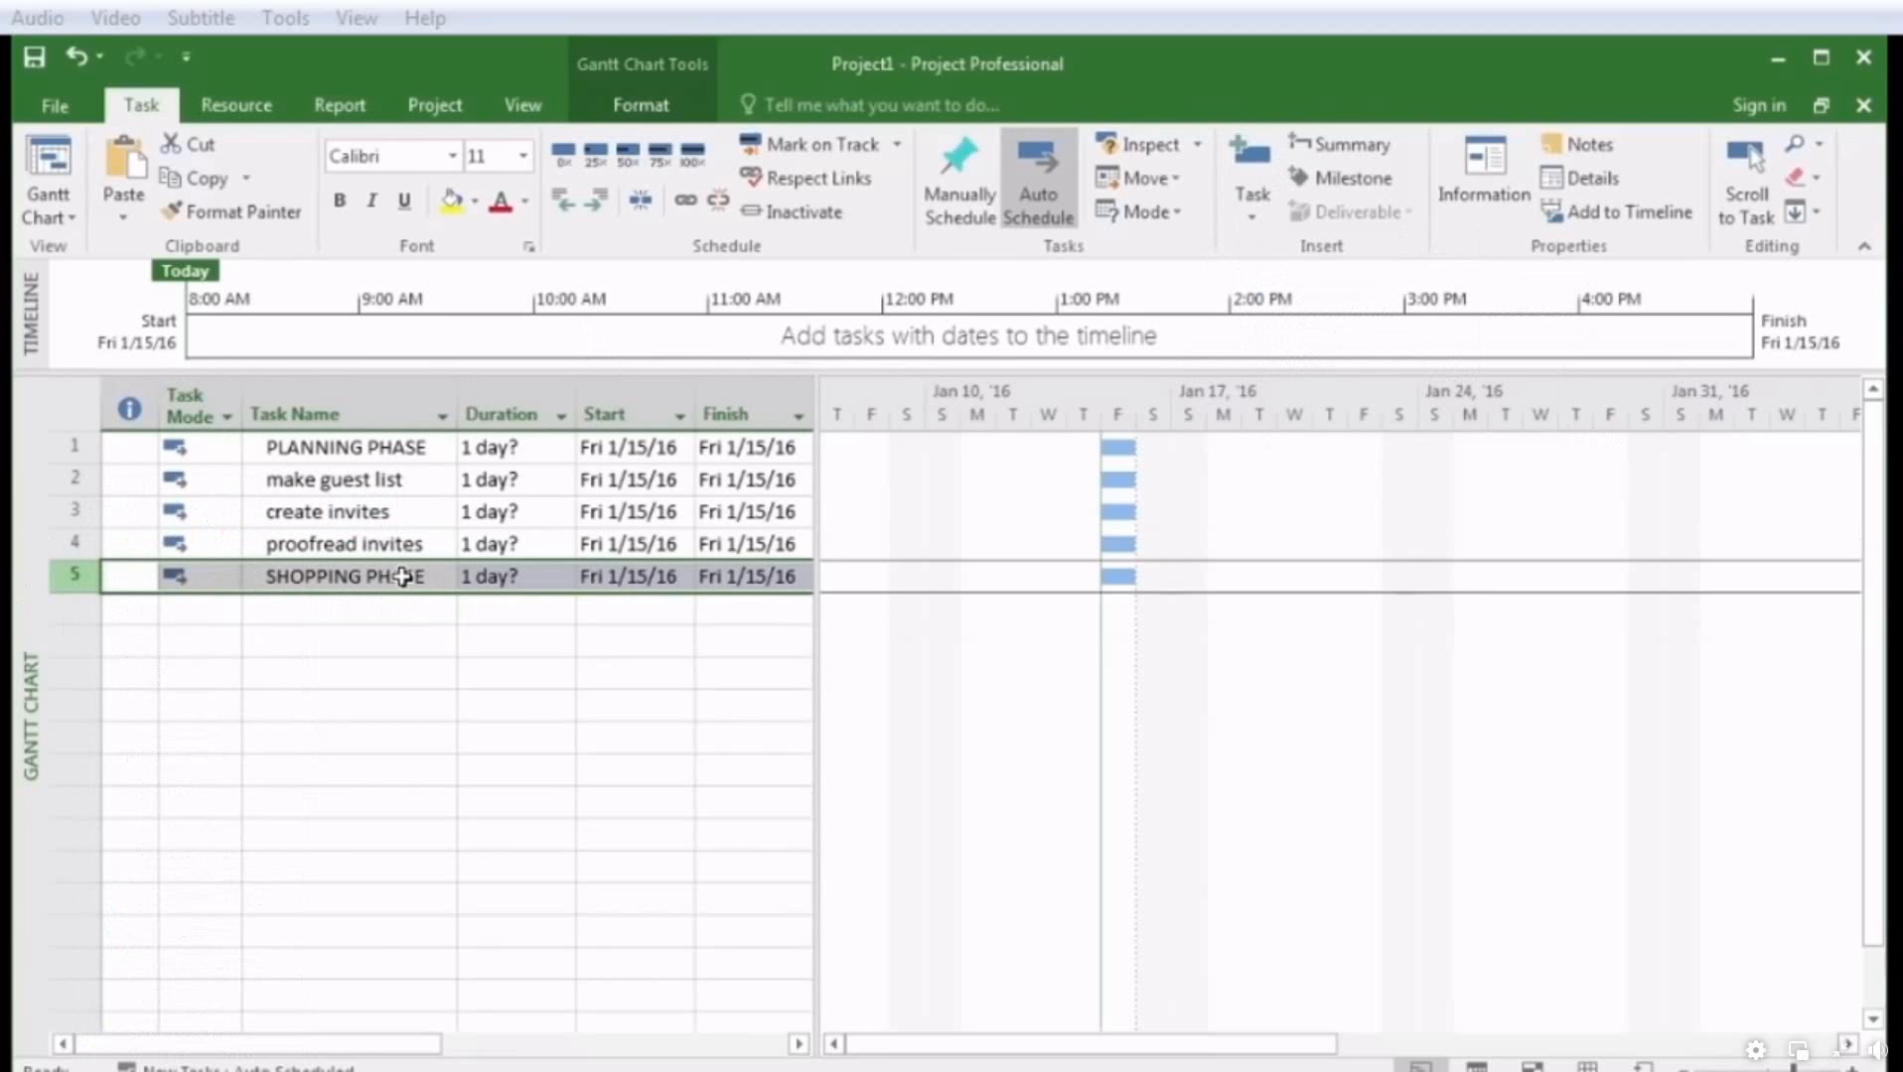
pyautogui.press('Insert')
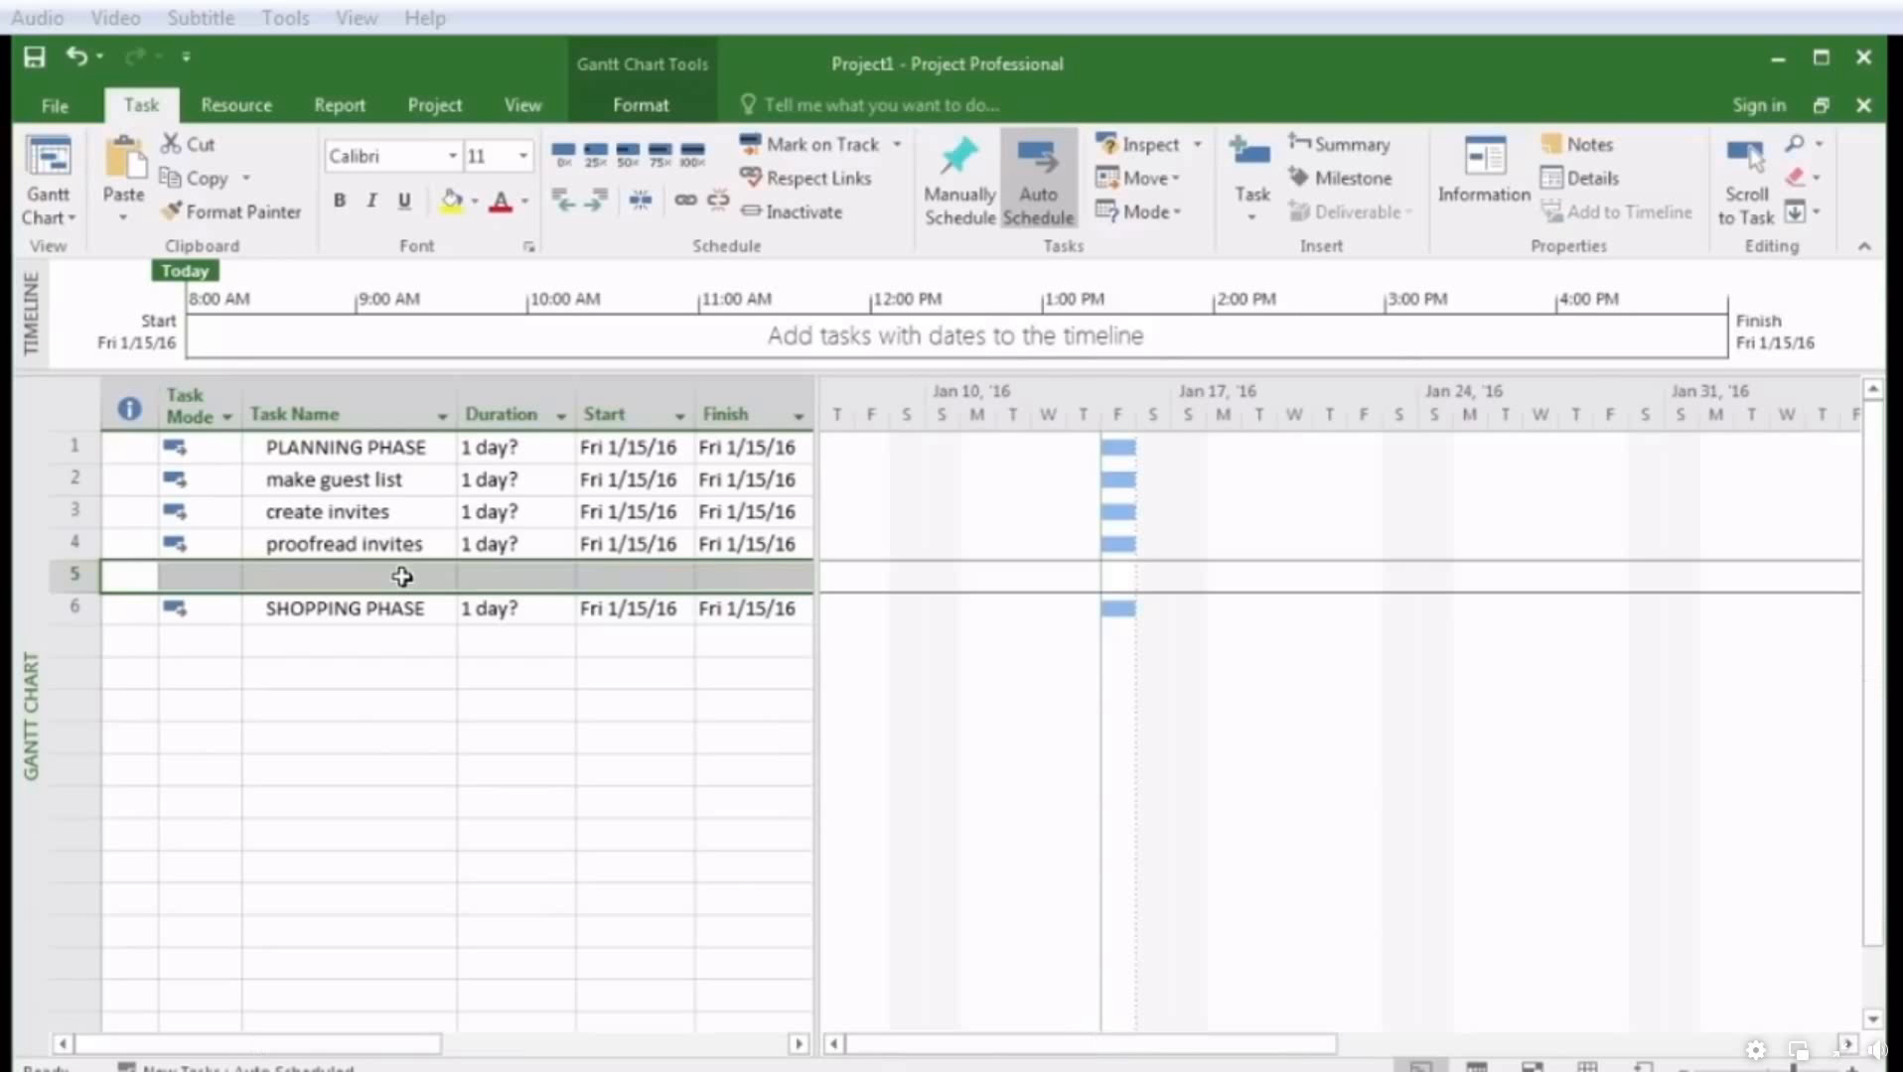
pyautogui.click(401, 576)
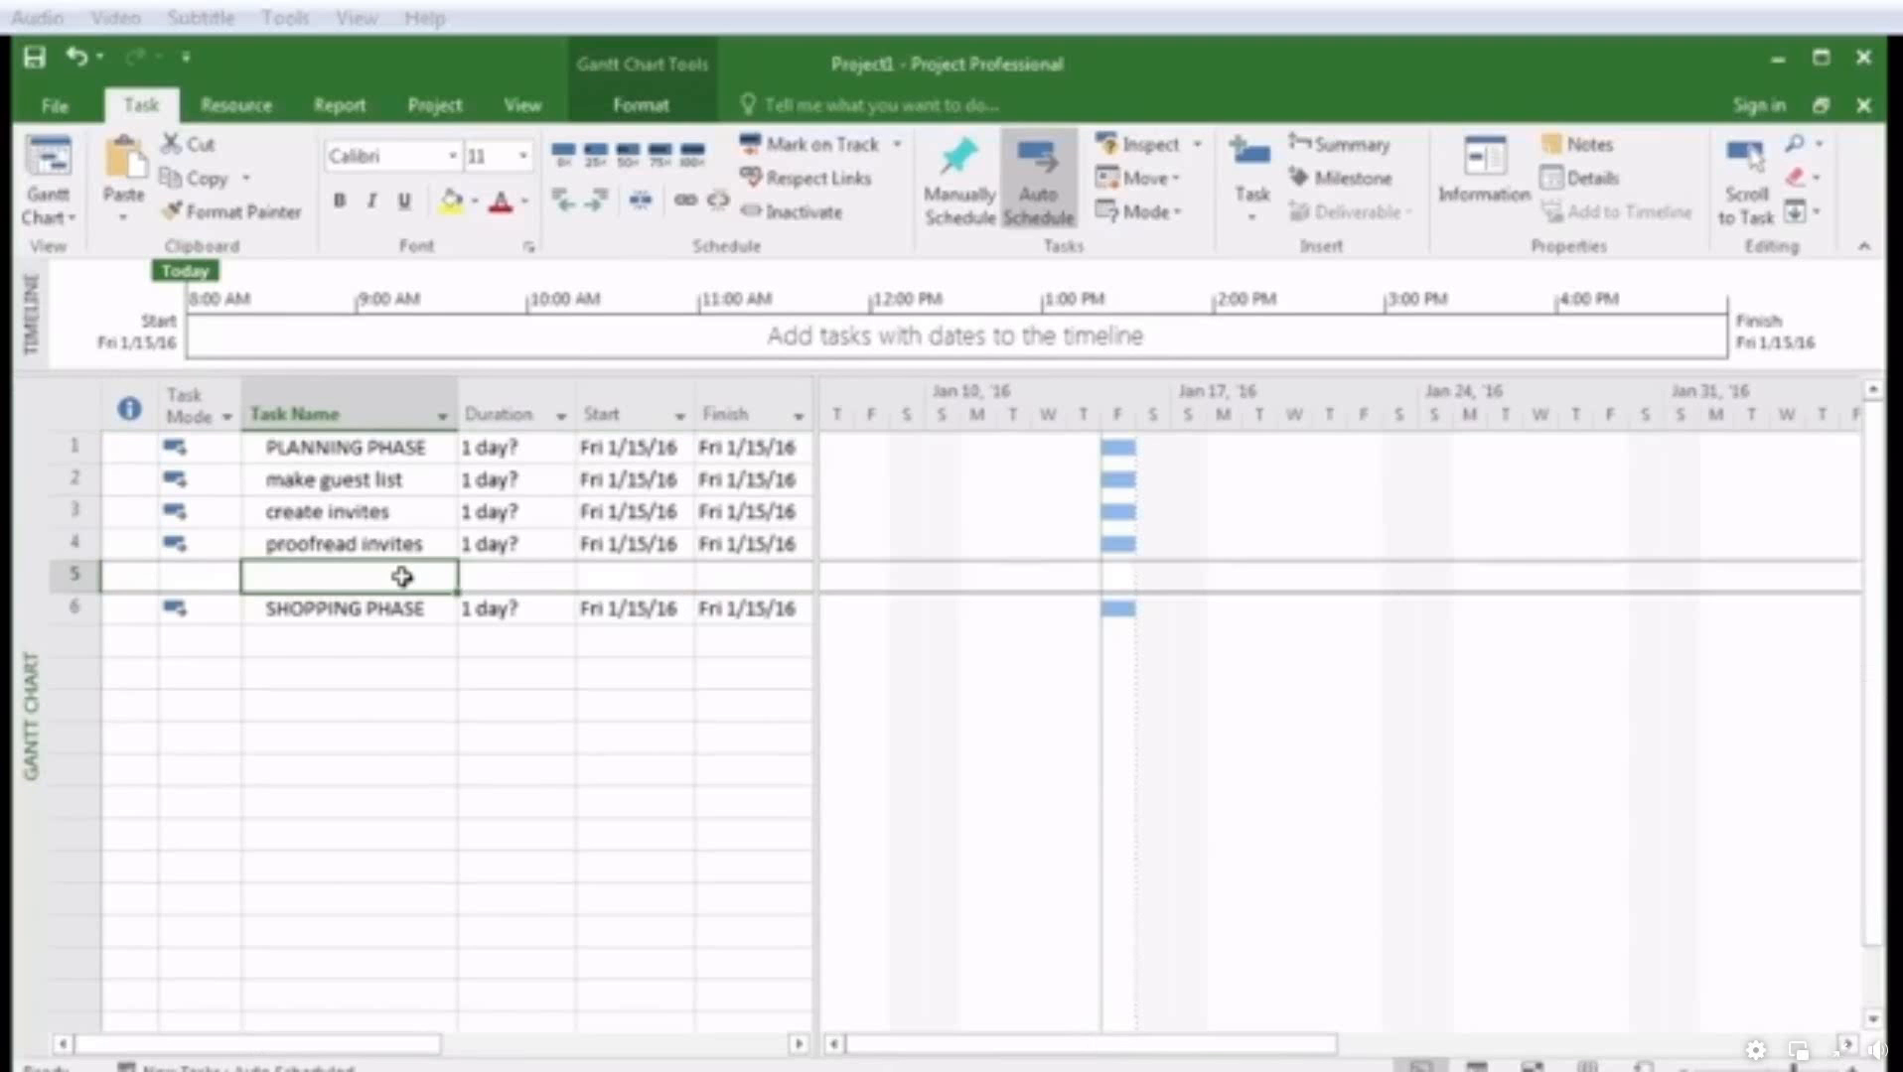
pyautogui.write('maiil invites')
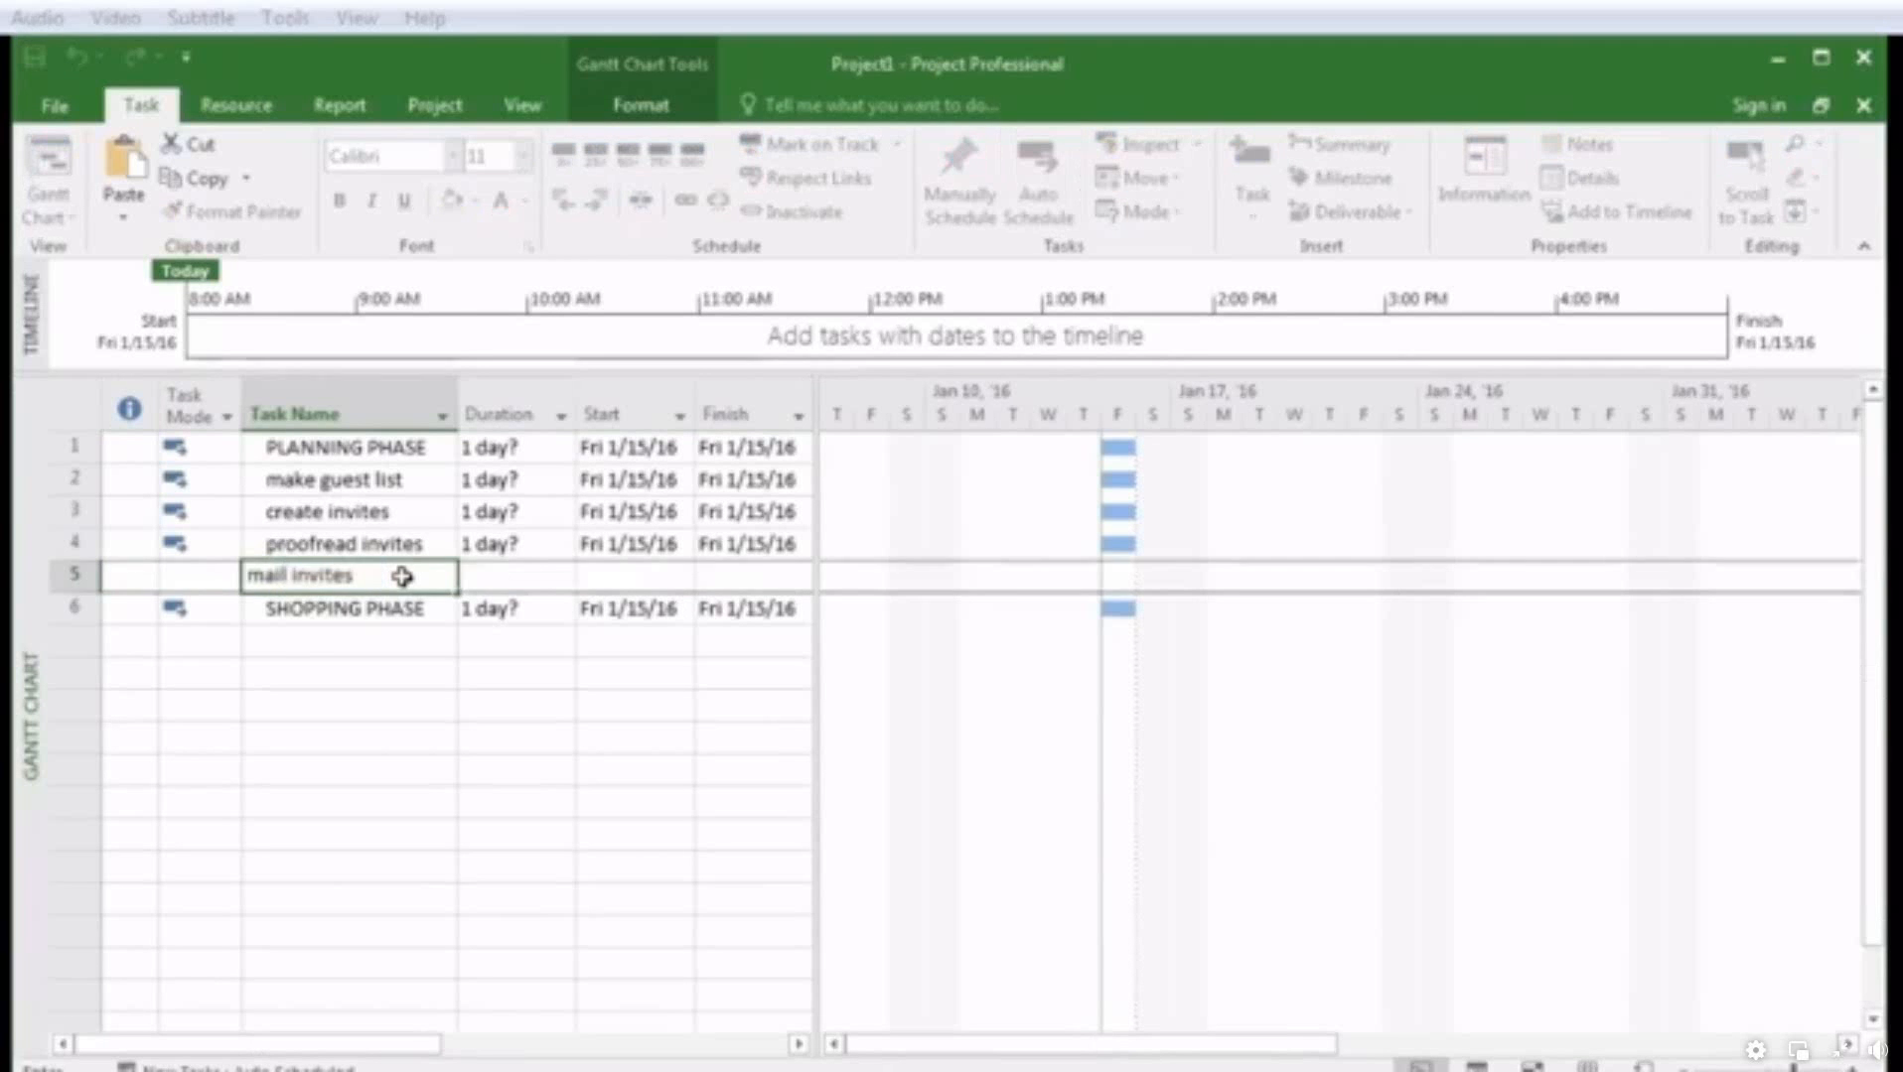
pyautogui.press('Return')
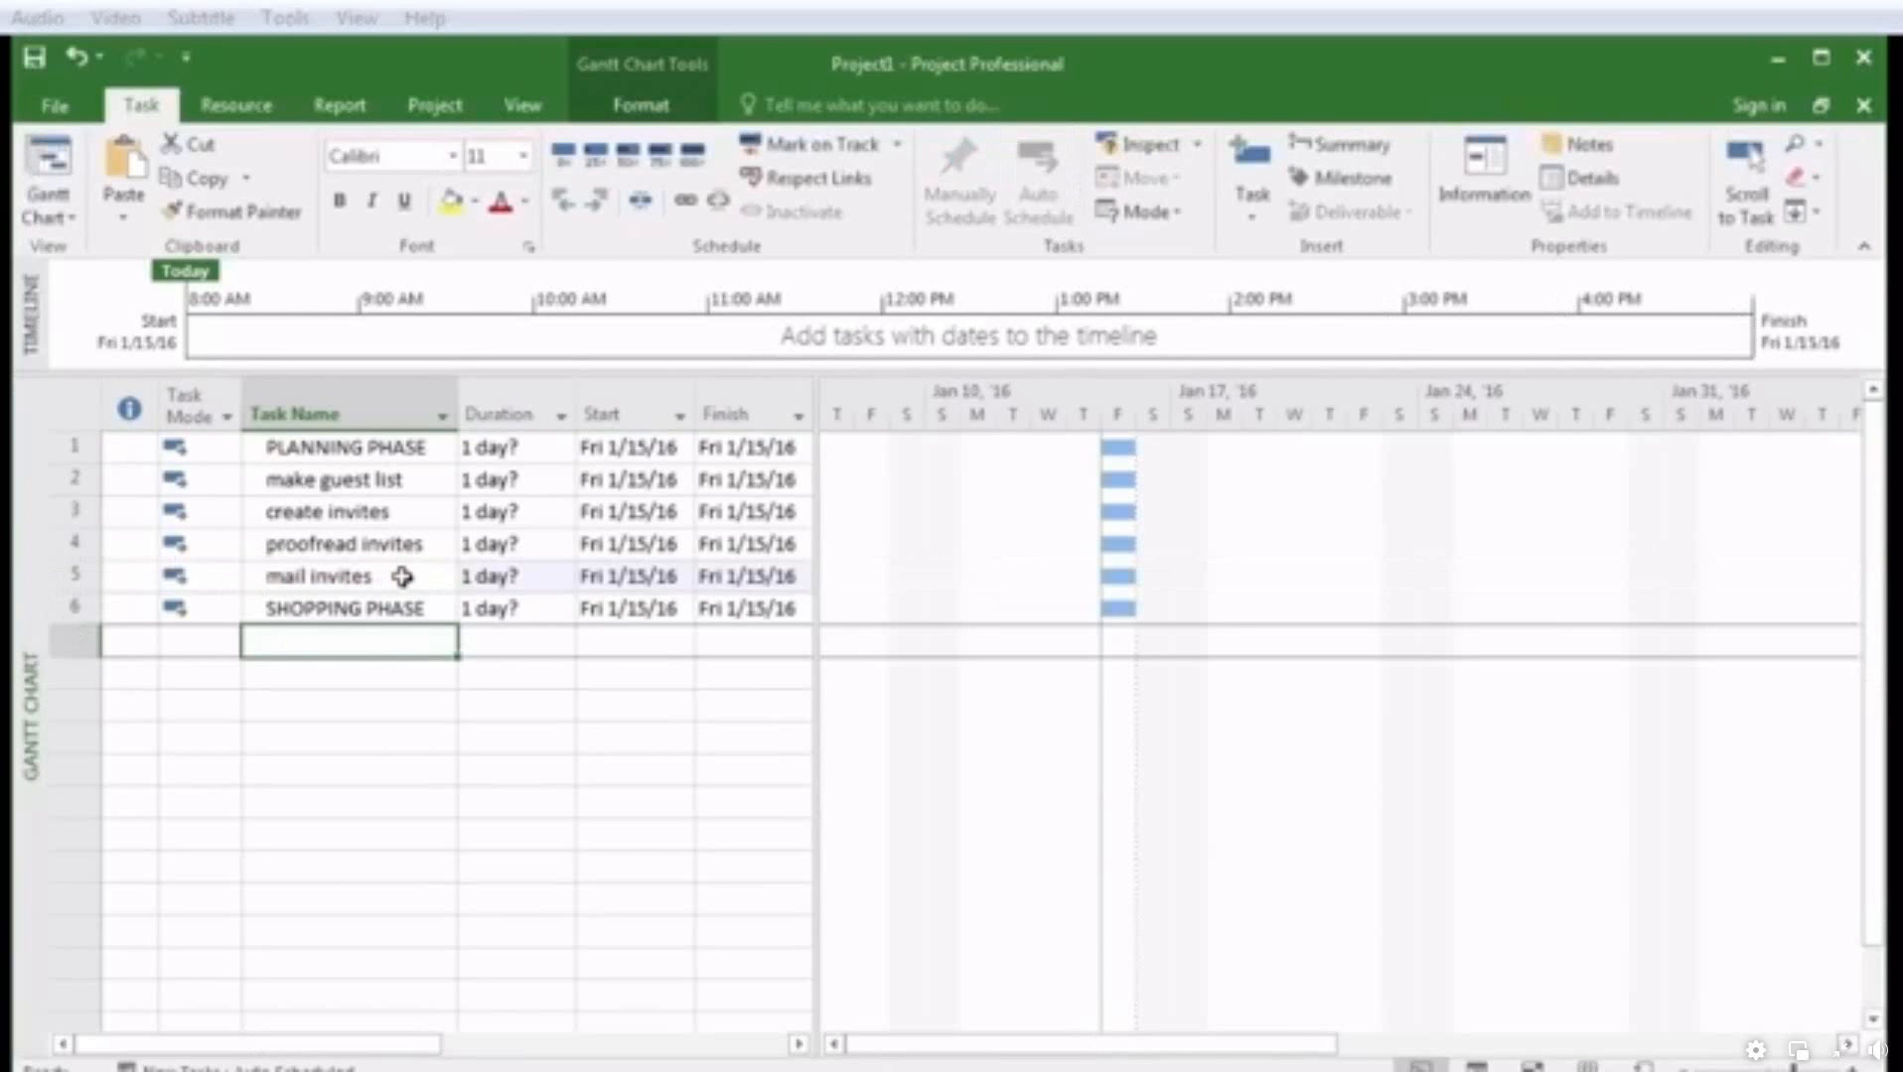
# Add the tasks "buy food and drink" and "buy decorations" below "SHOPPING PHASE"
pyautogui.write('buy food and drink')
pyautogui.press('Return')
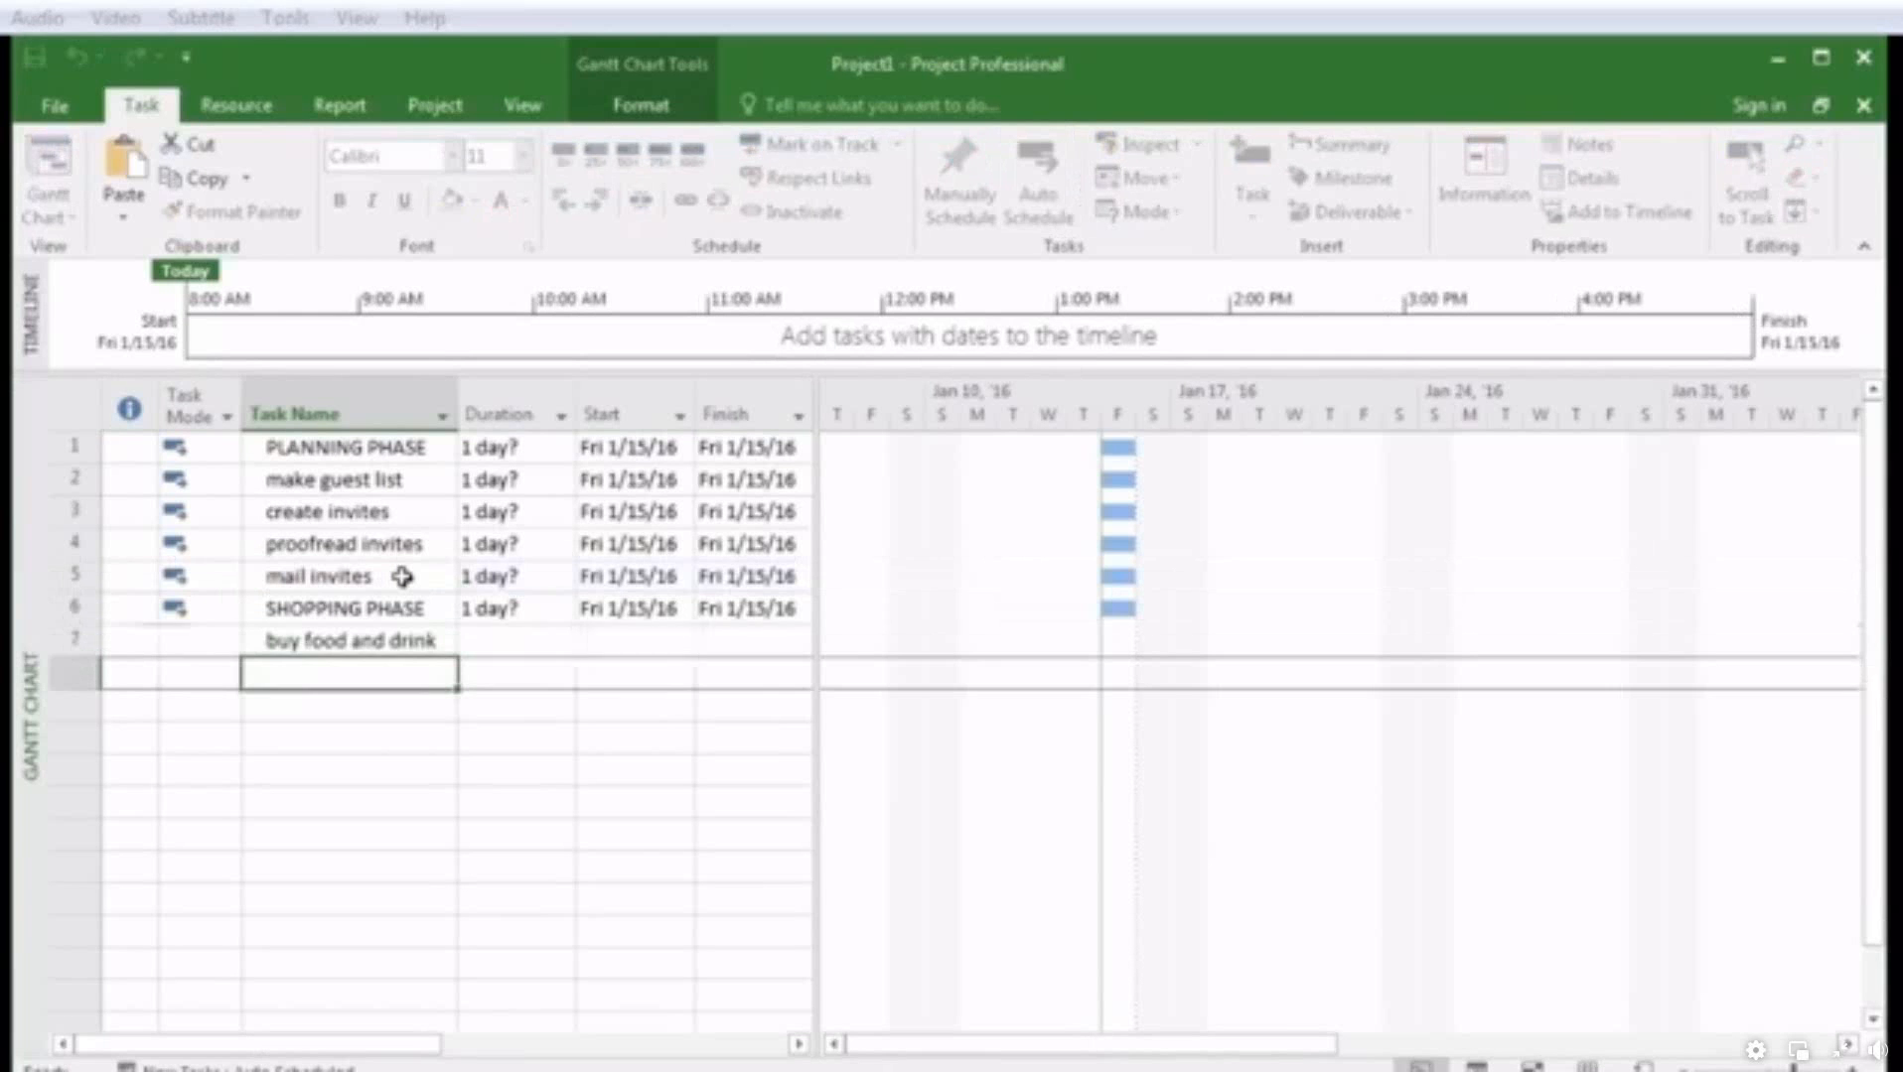
pyautogui.write('buy decorations')
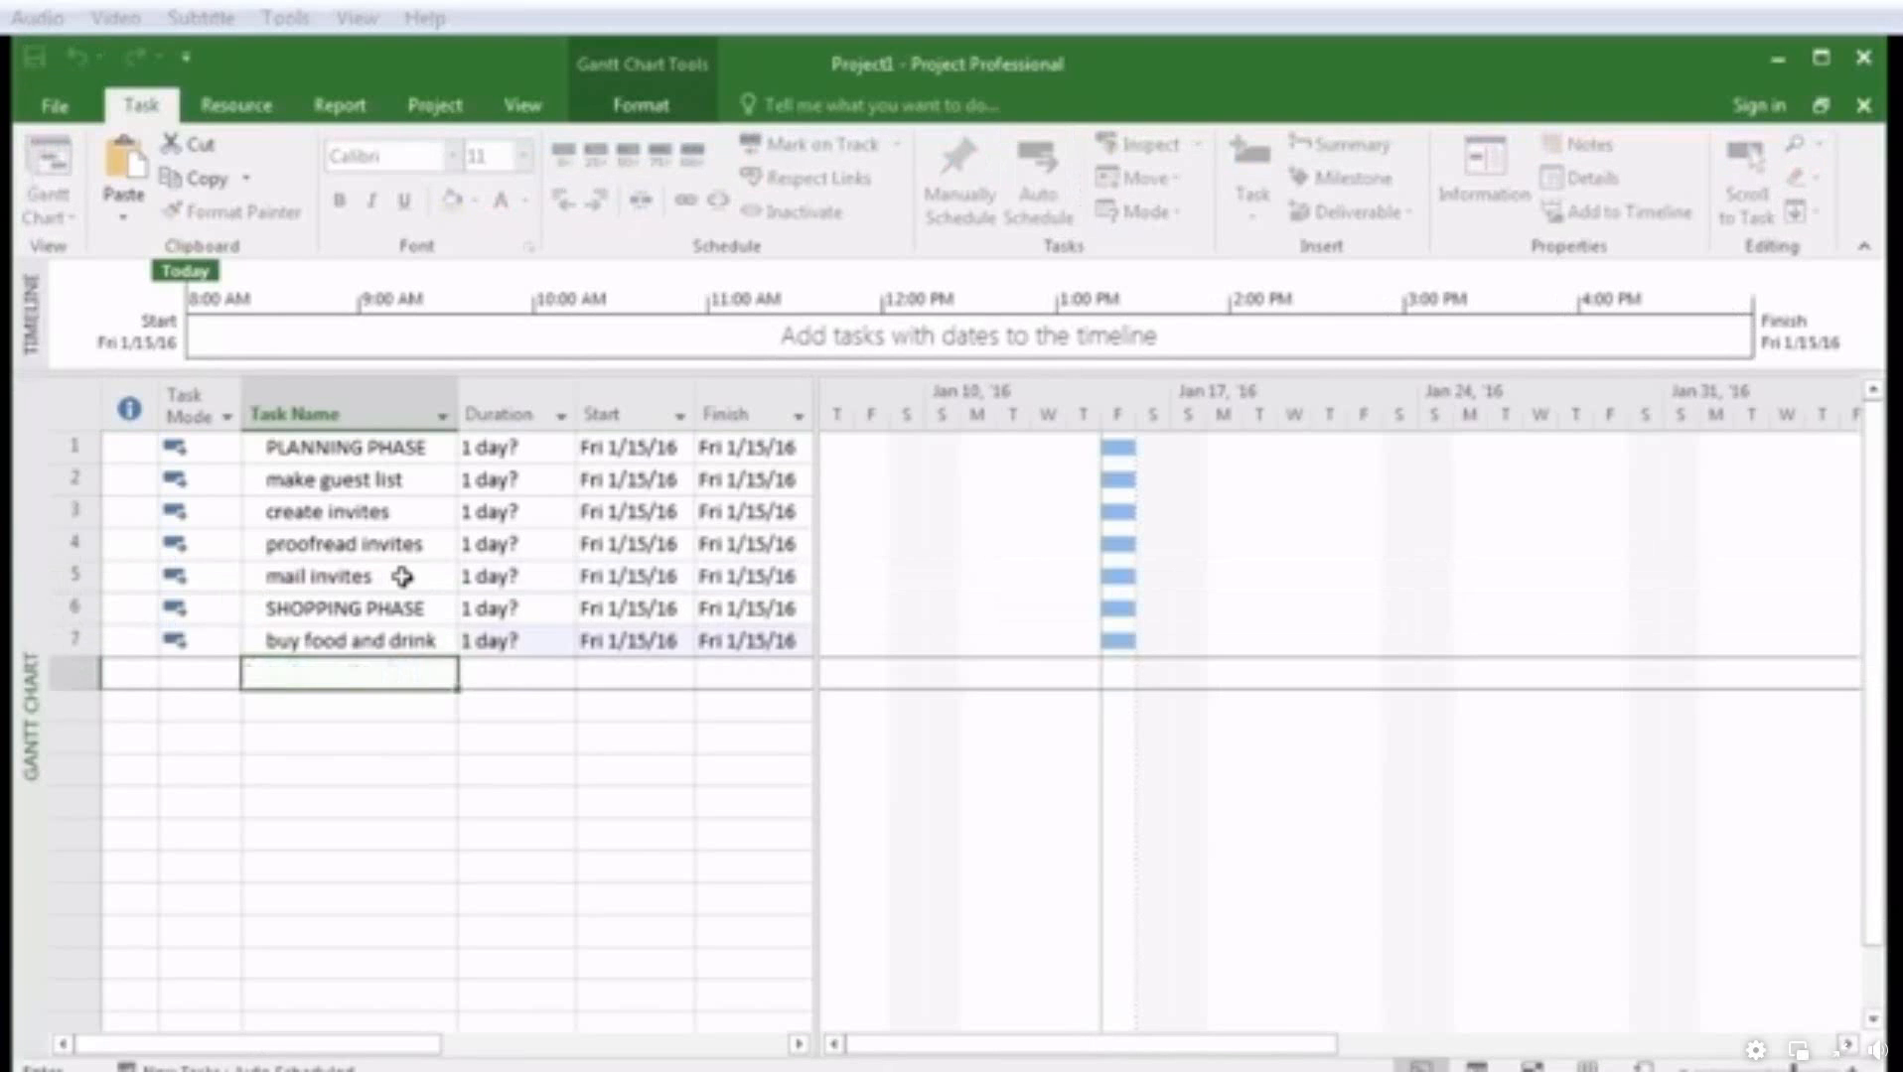
pyautogui.press('Return')
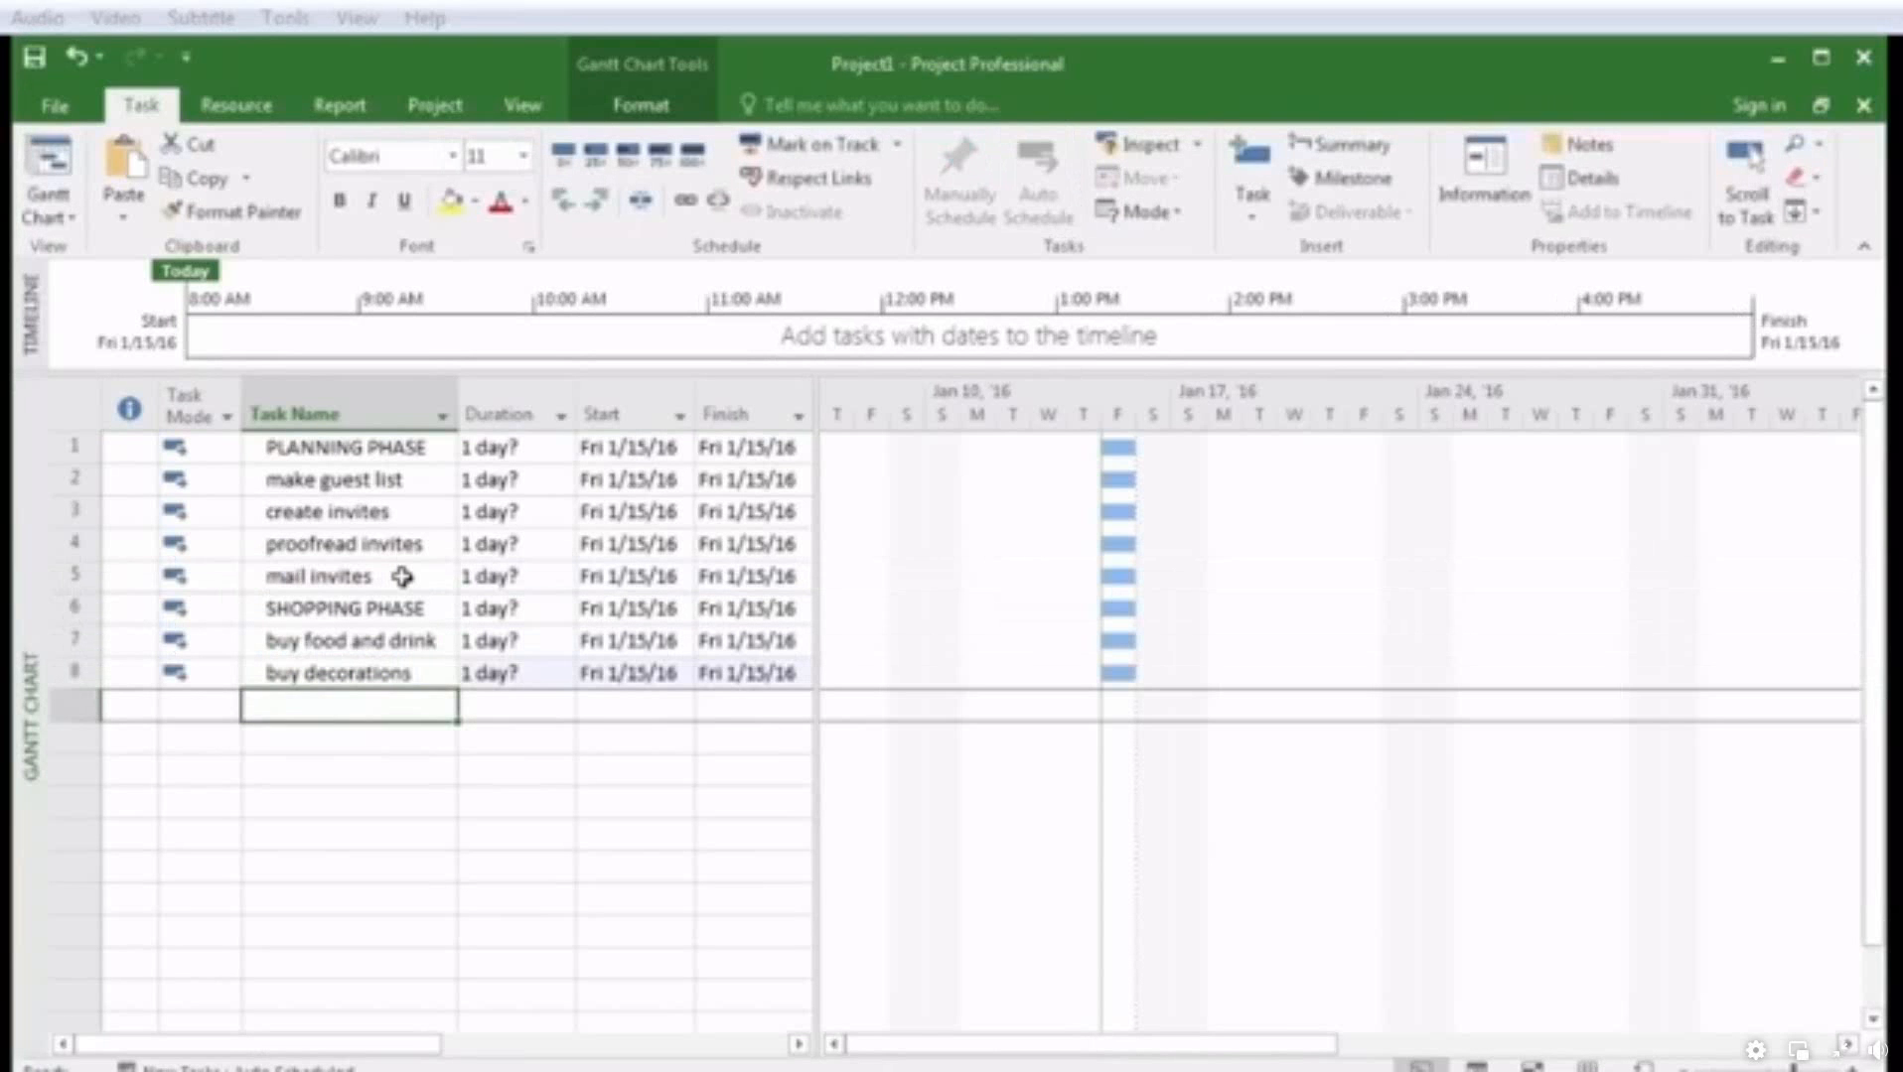
# Add the tasks "PARTY PHASE", "greet guests", "have fun" and "party over" in the rows below "buy decorations"
pyautogui.write('PARTY PHASE')
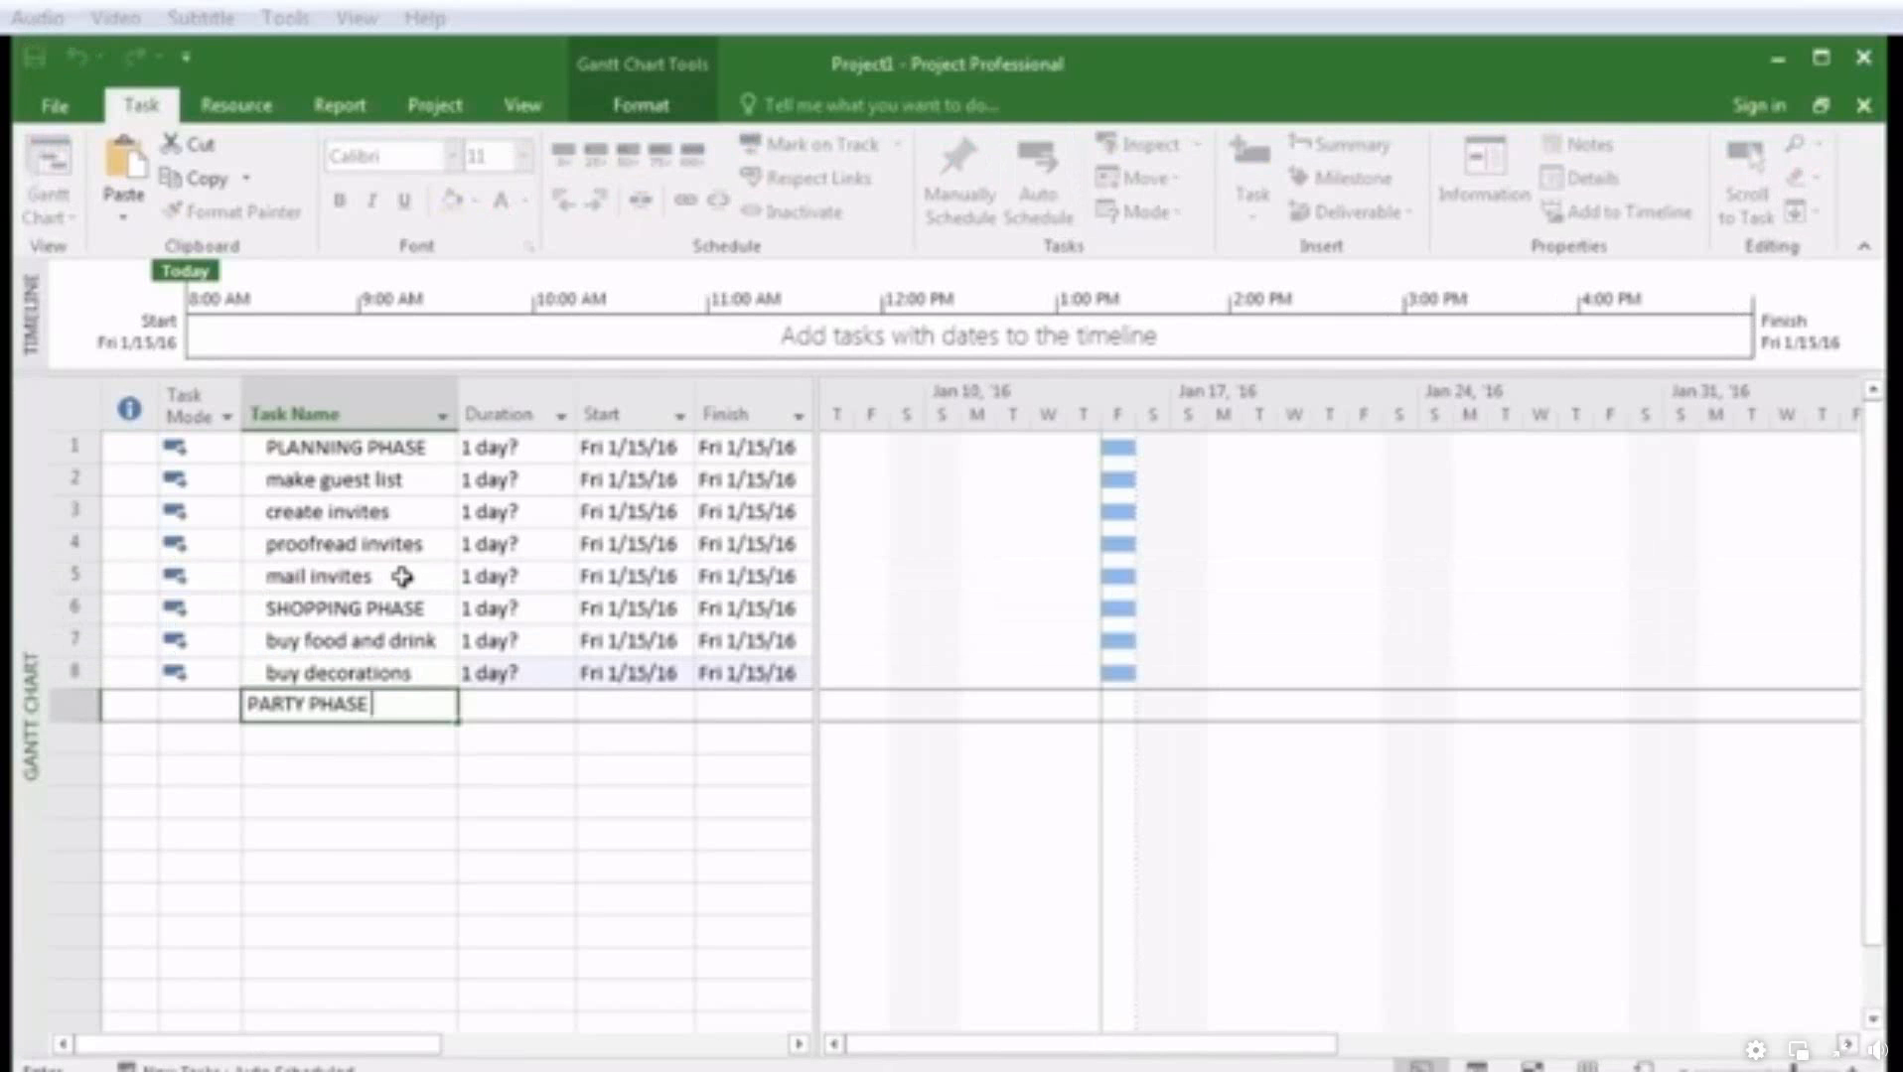
pyautogui.press('Return')
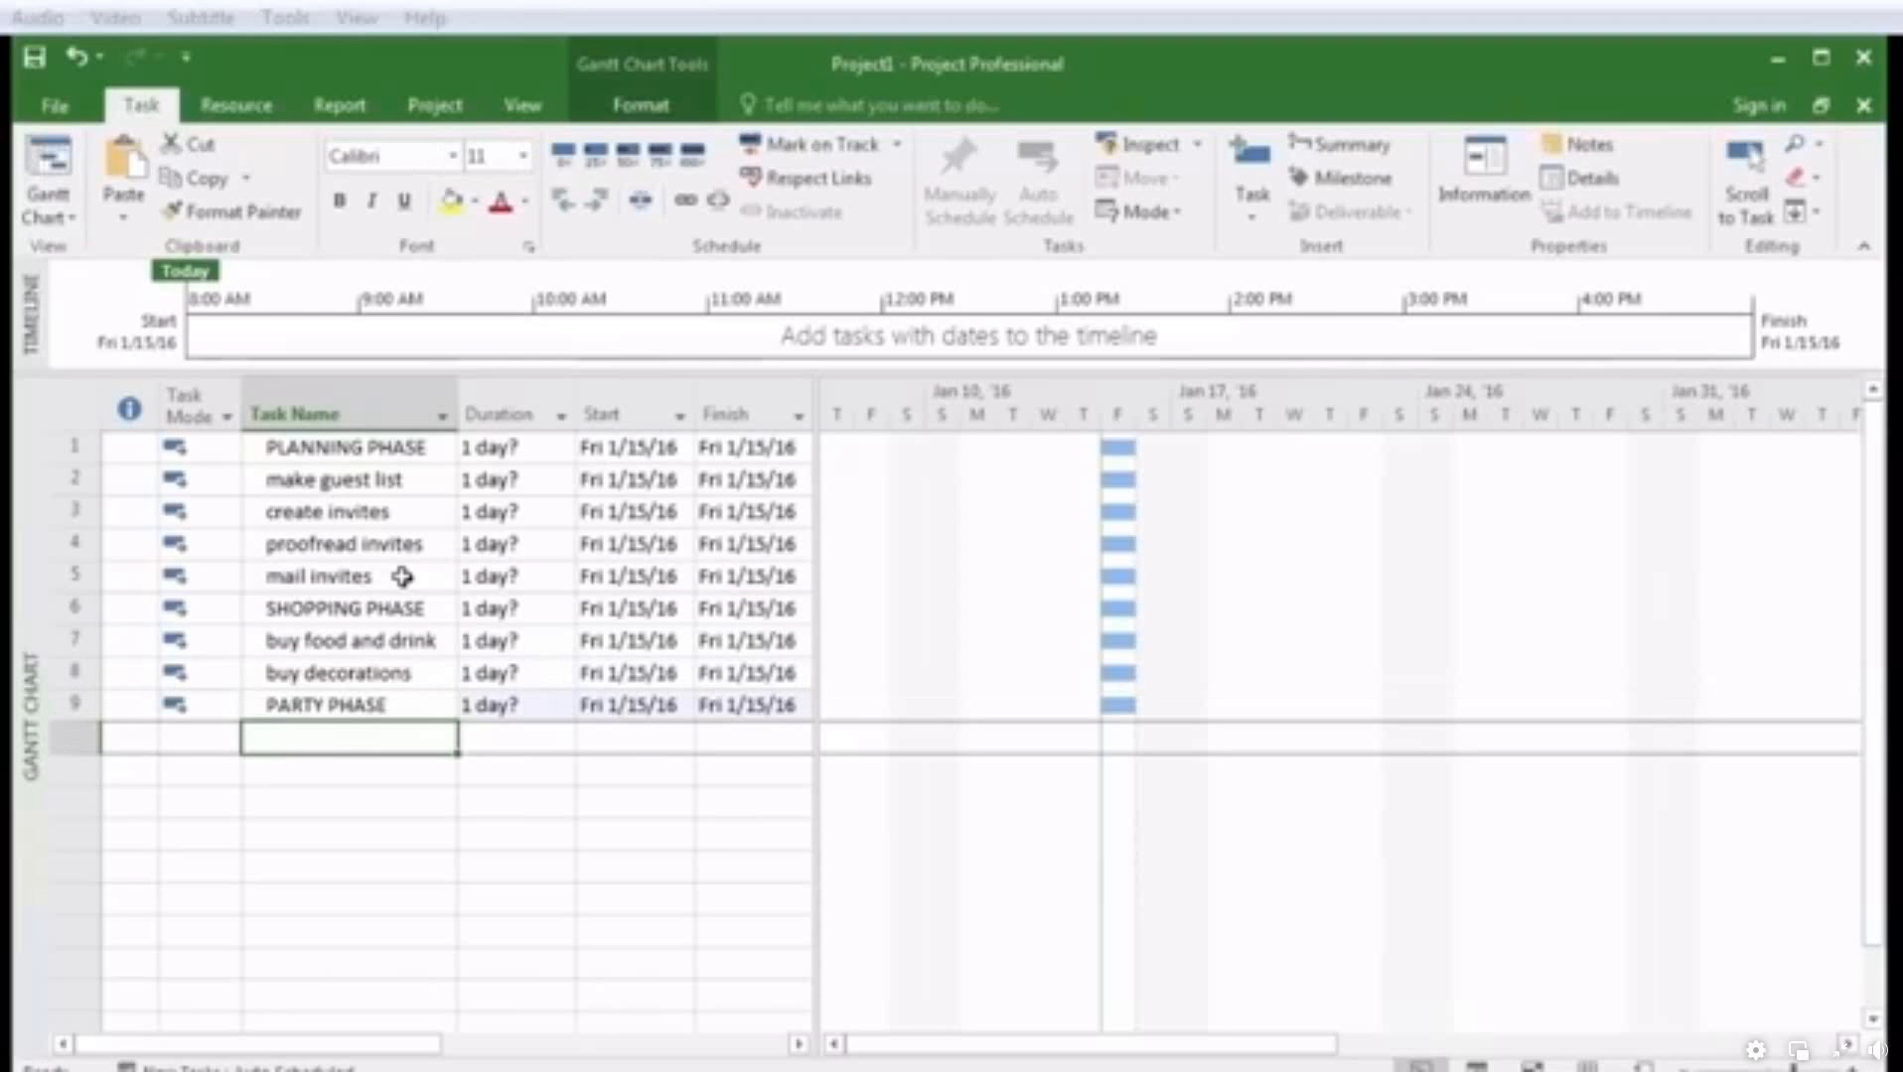
pyautogui.write('greet guests')
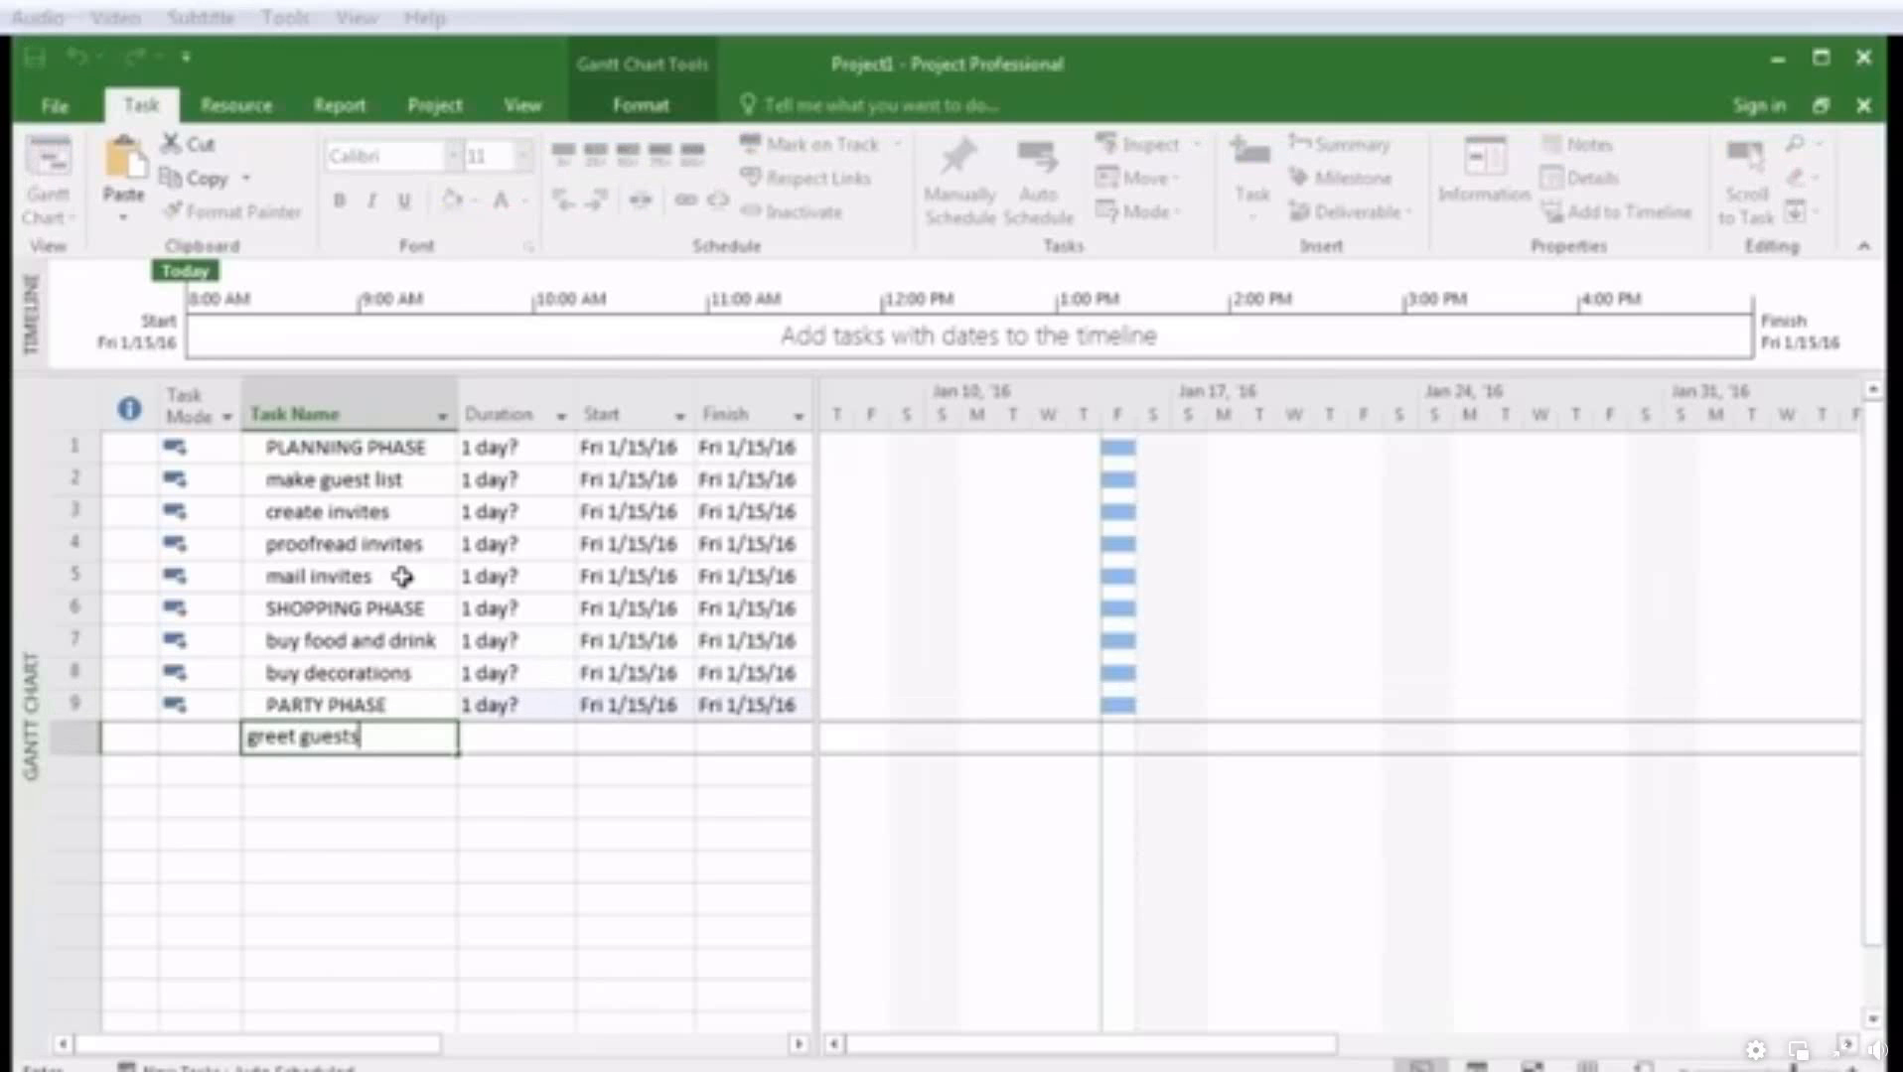
pyautogui.press('Return')
pyautogui.write('have fun')
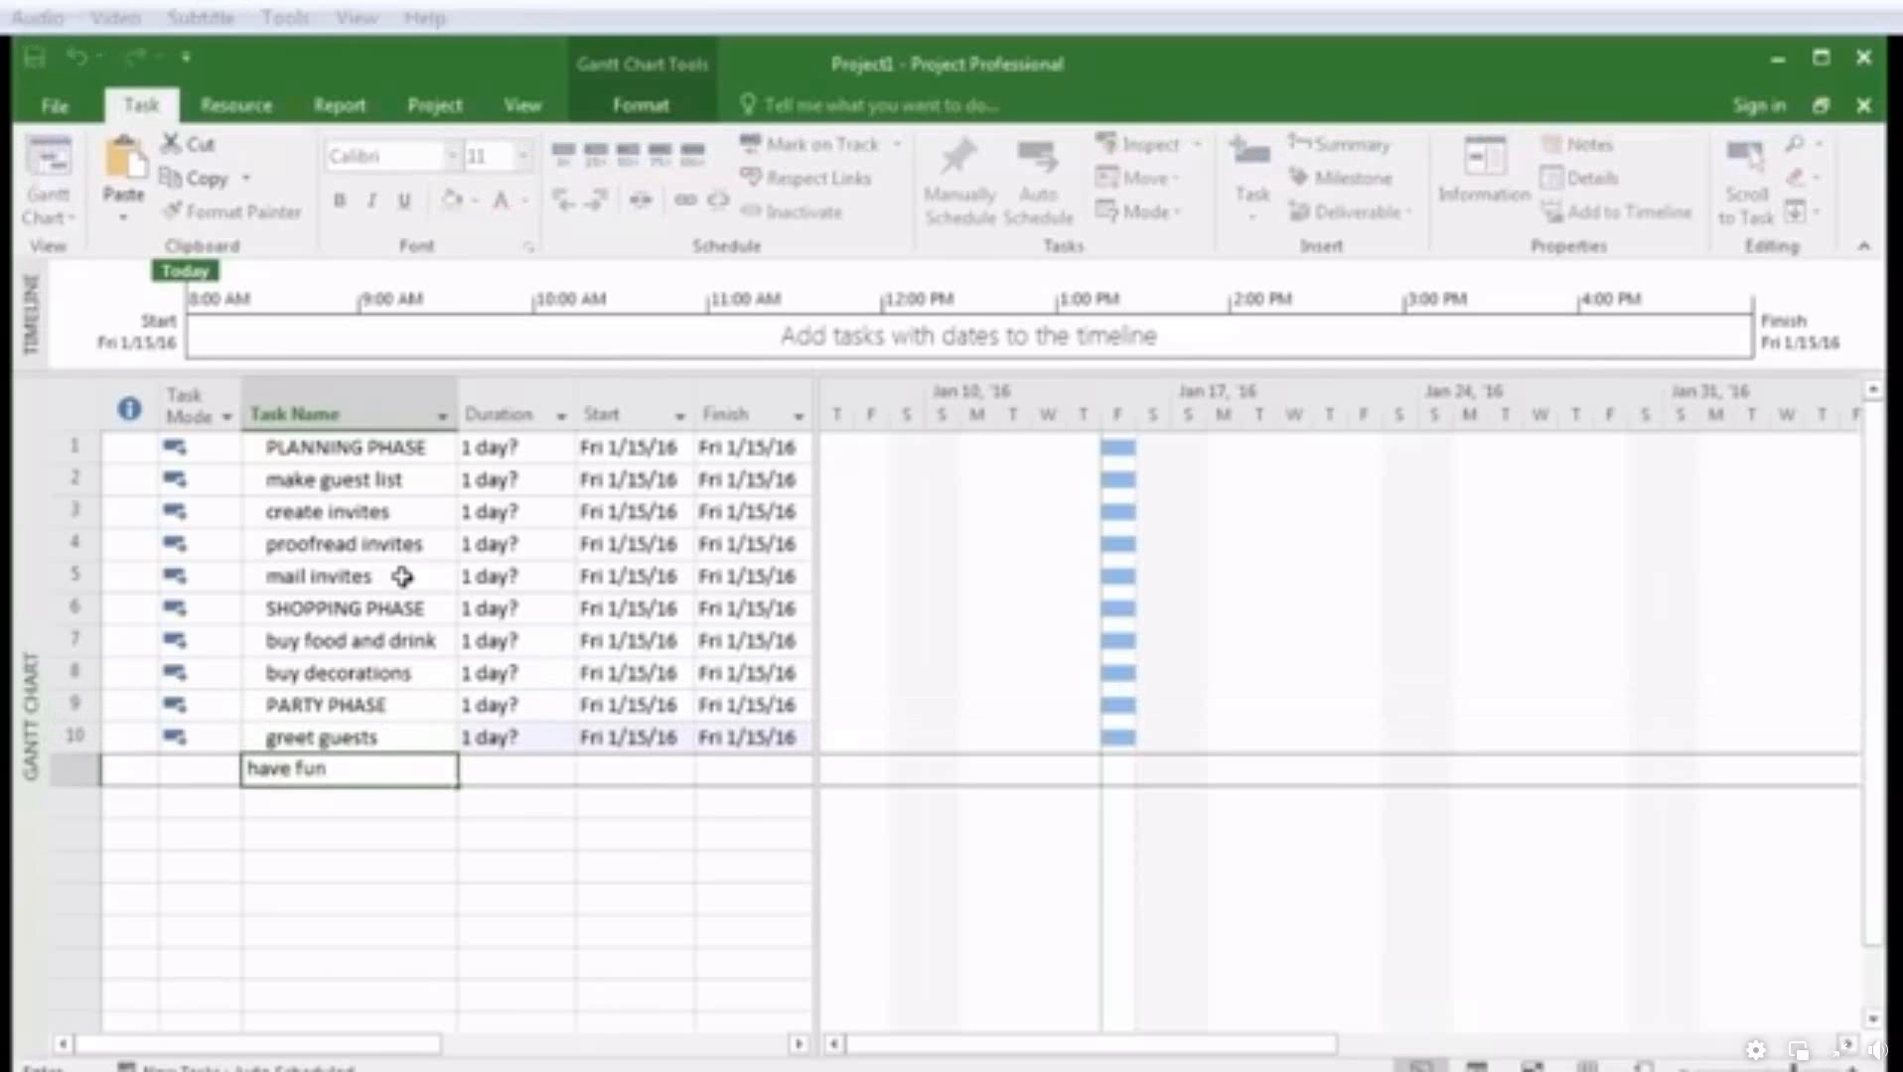
pyautogui.press('Return')
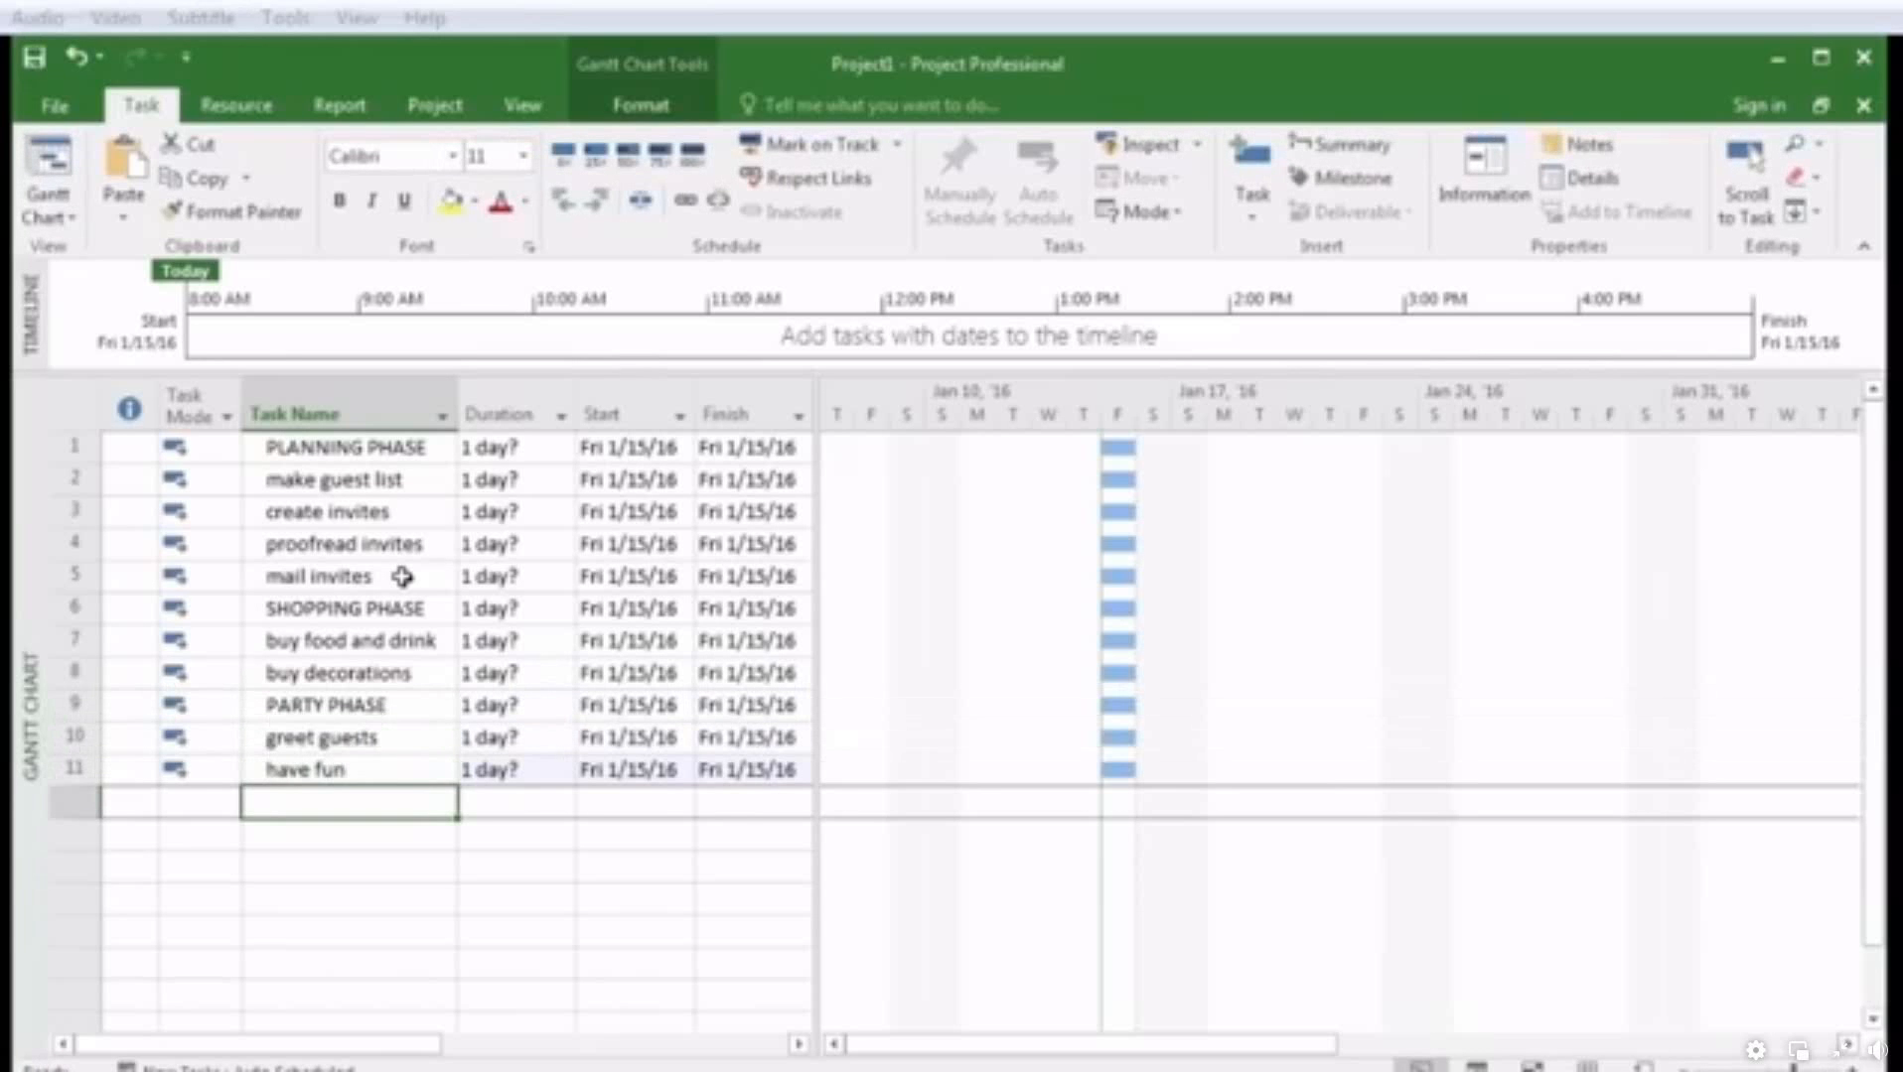
pyautogui.write('party over')
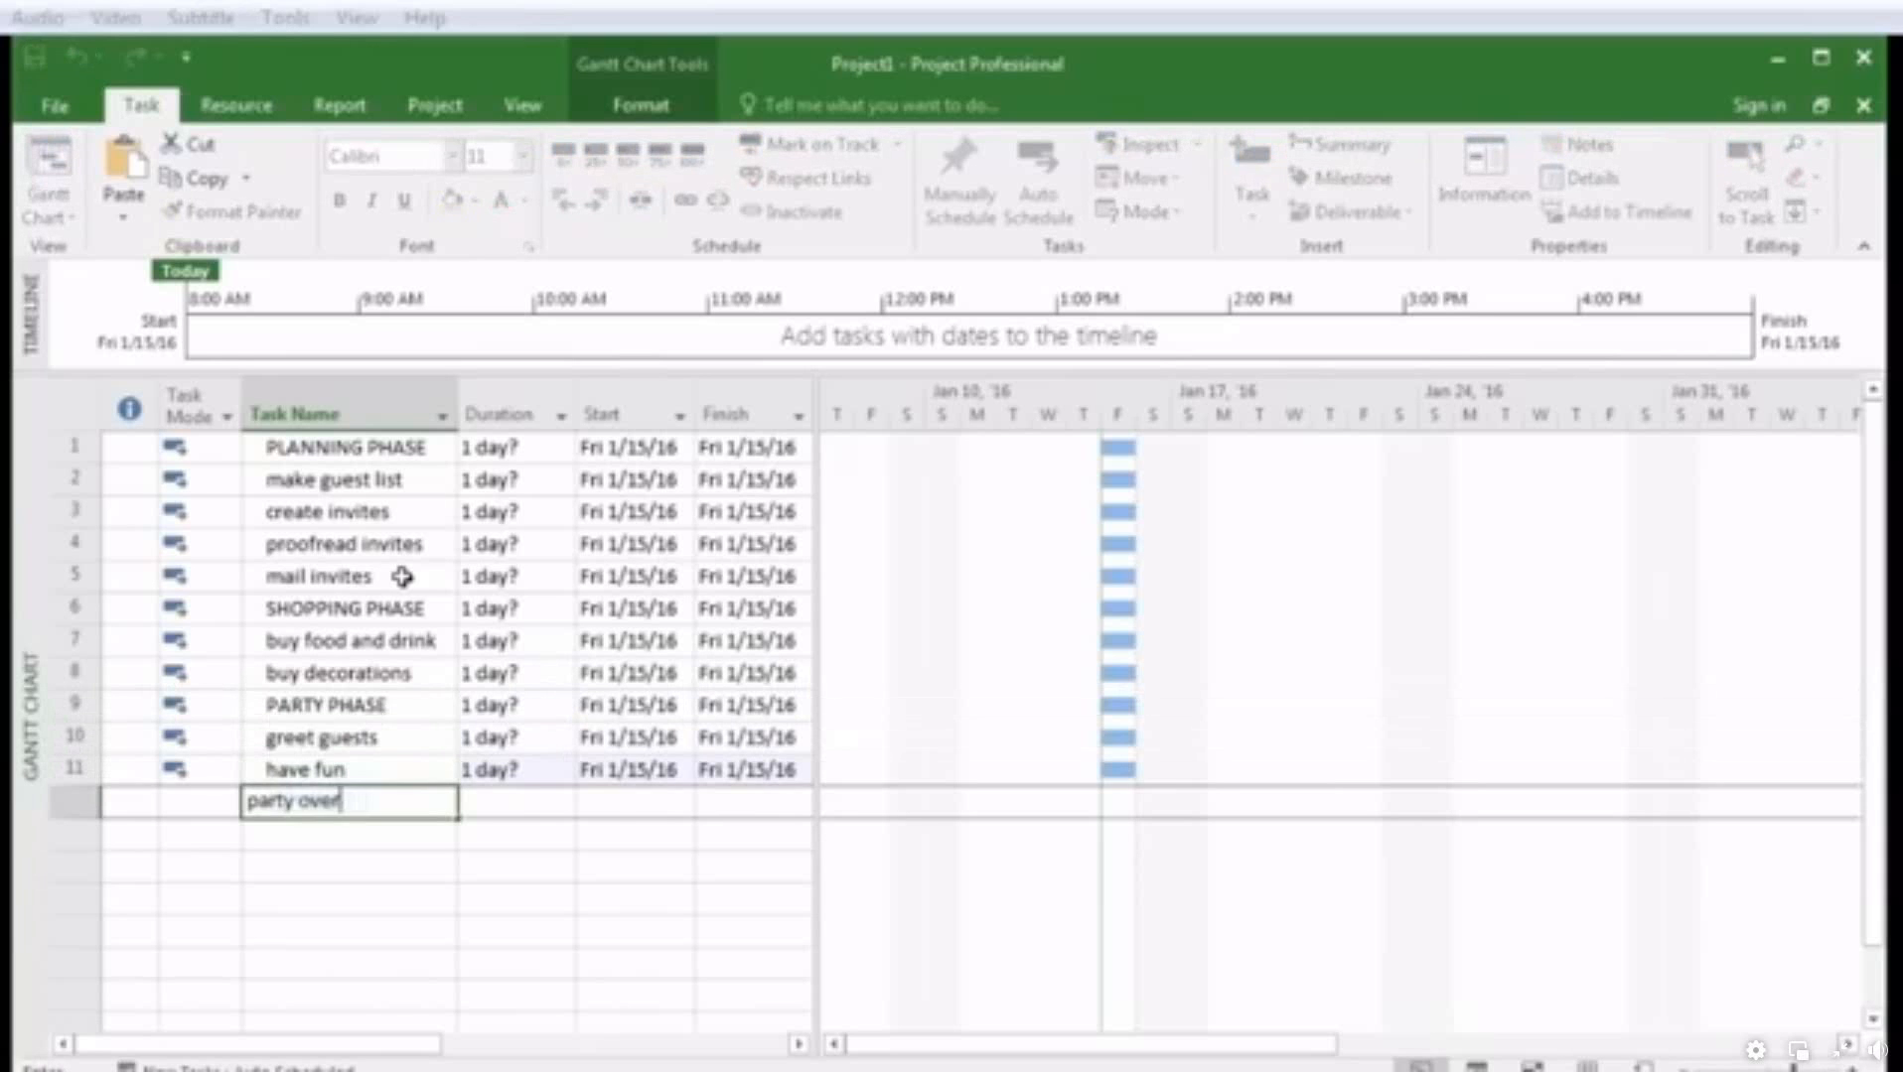
pyautogui.press('Return')
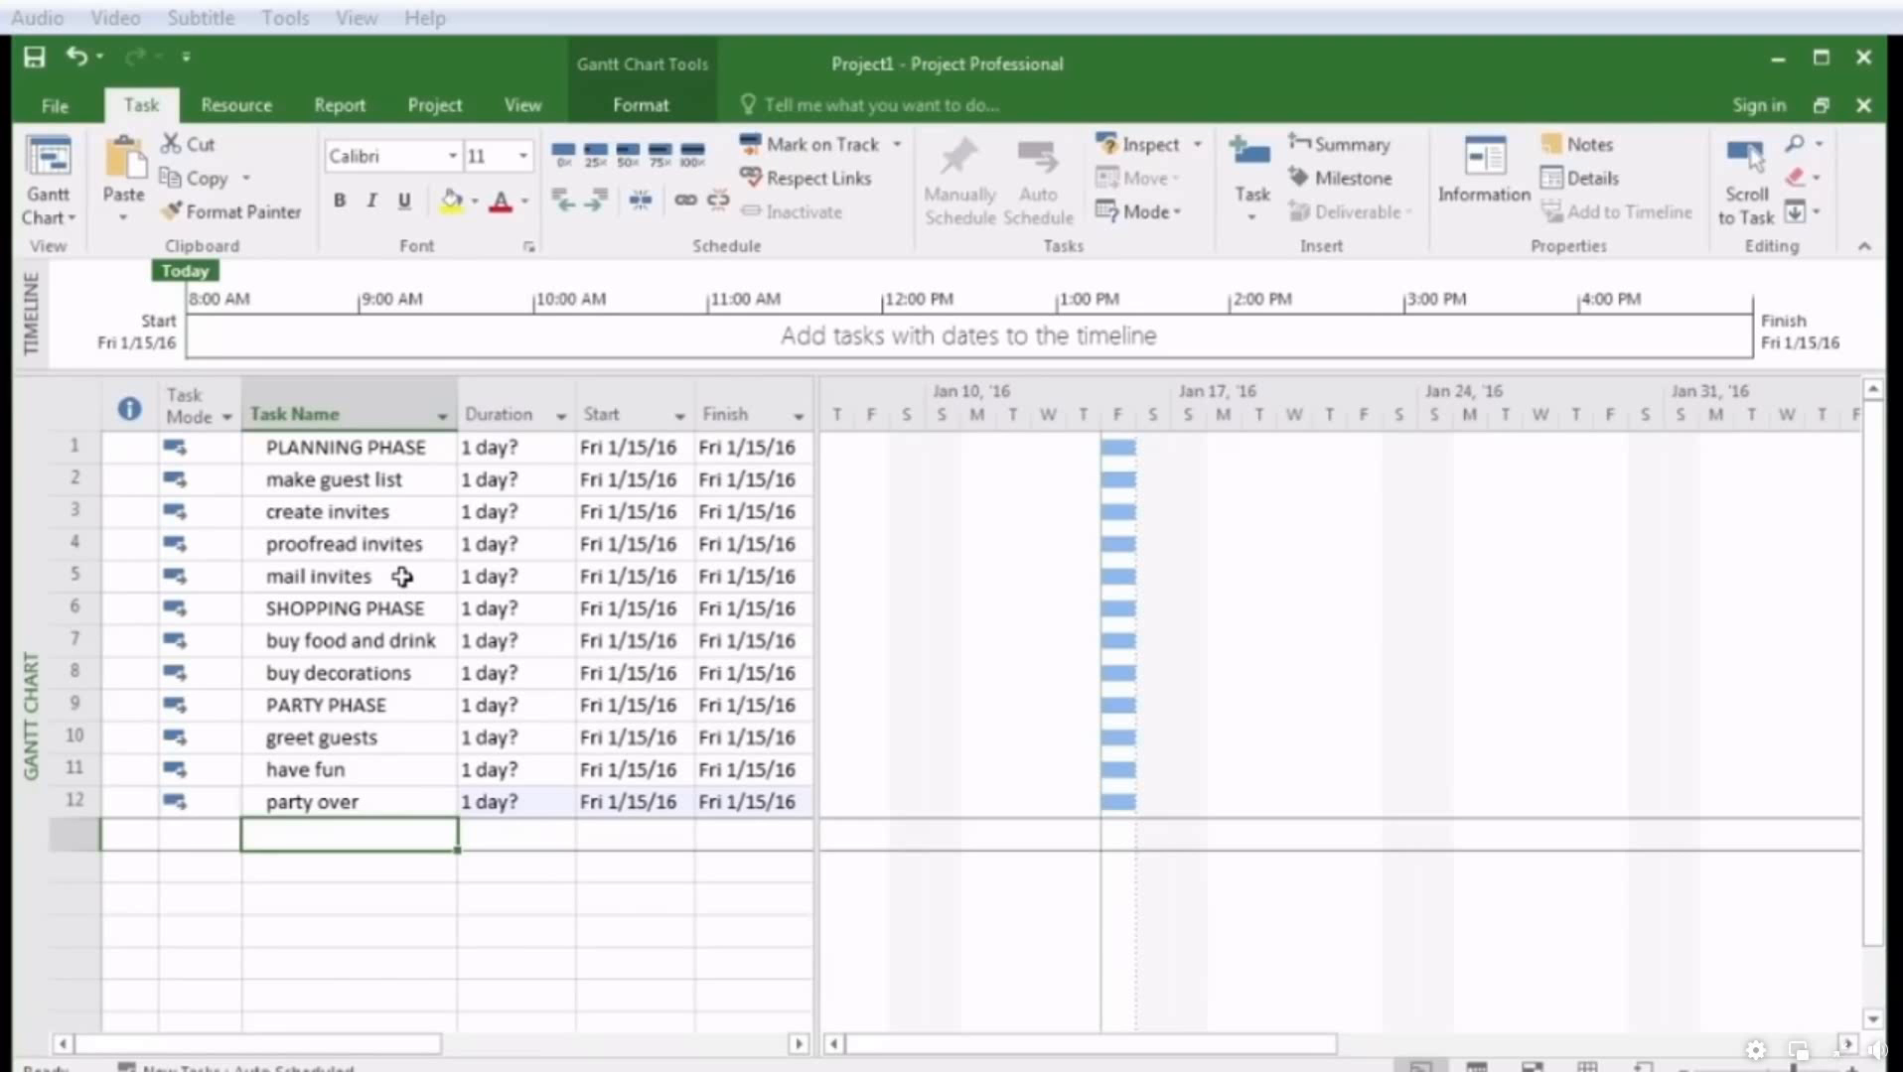
# Indent the four tasks from "make guest list" to "mail invites" as subtasks of "PLANNING PHASE"
pyautogui.click(393, 481)
pyautogui.moveTo(394, 496); pyautogui.dragTo(385, 584)
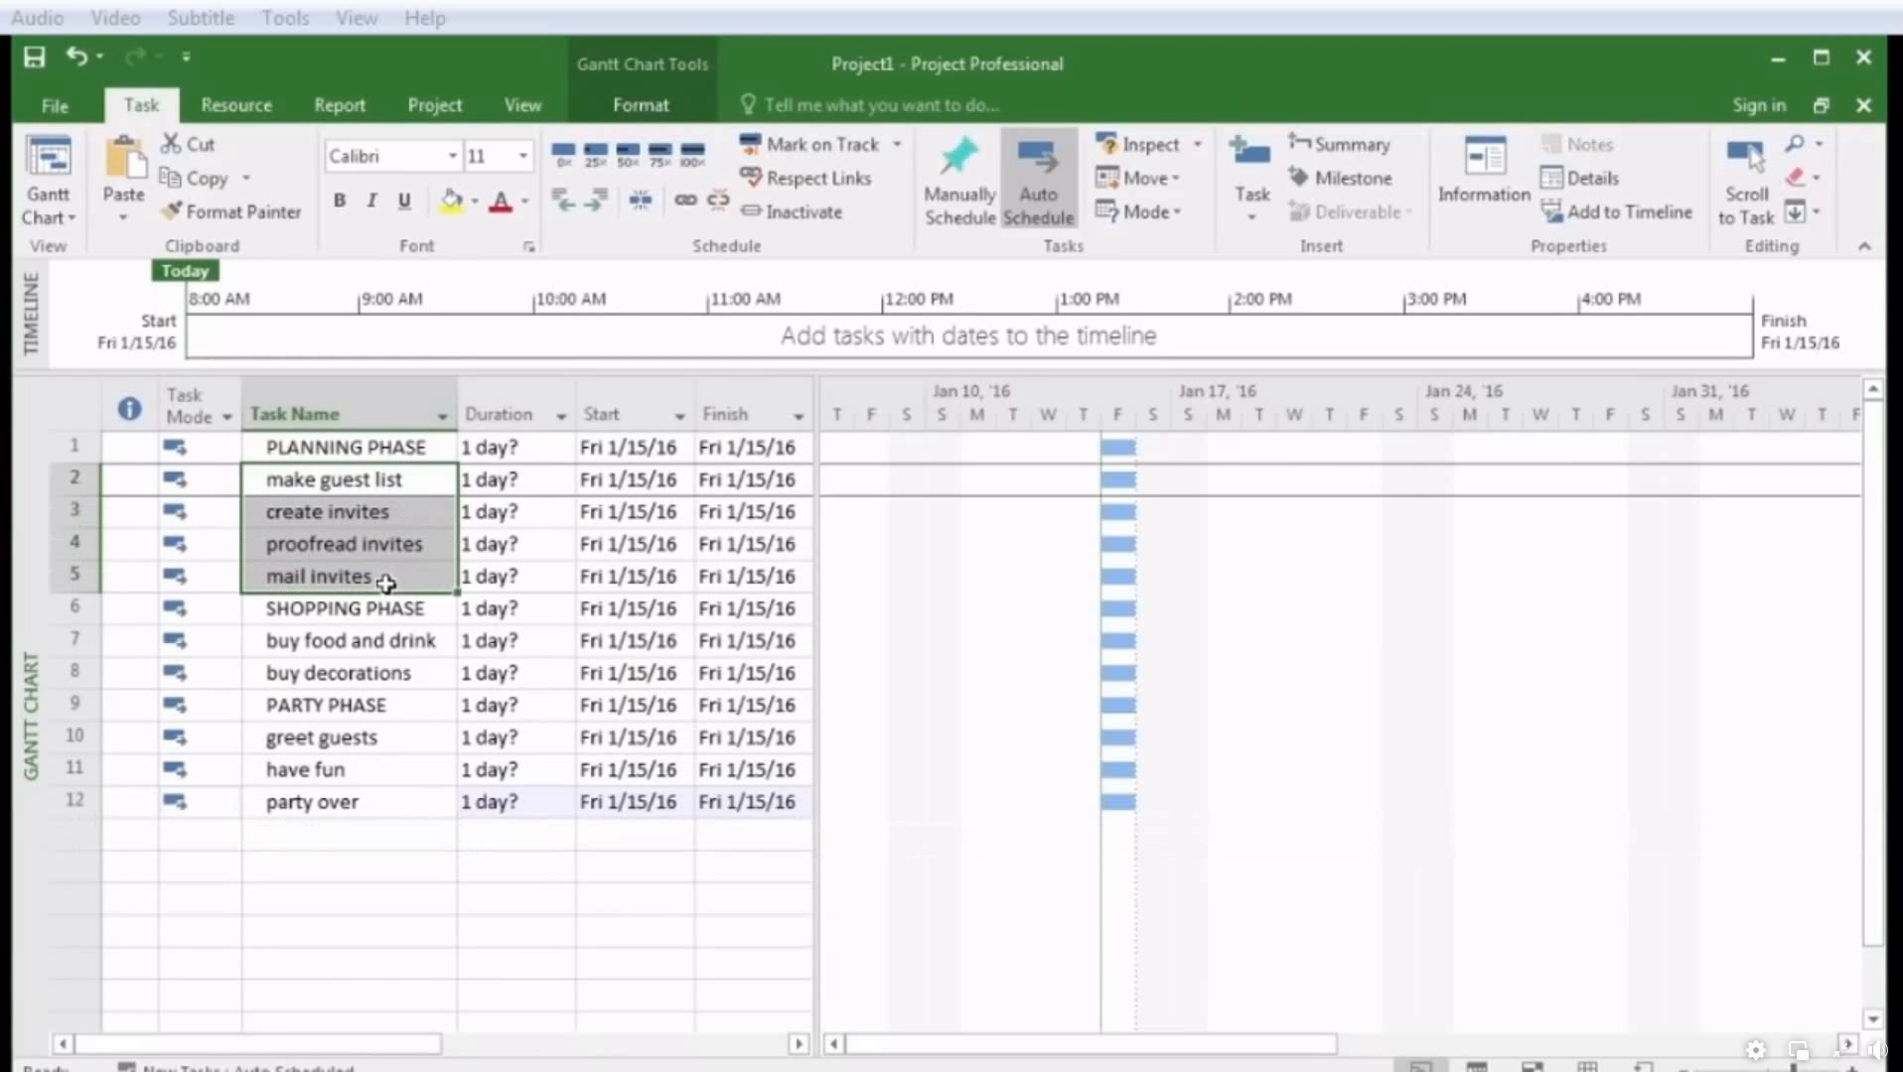
pyautogui.click(598, 204)
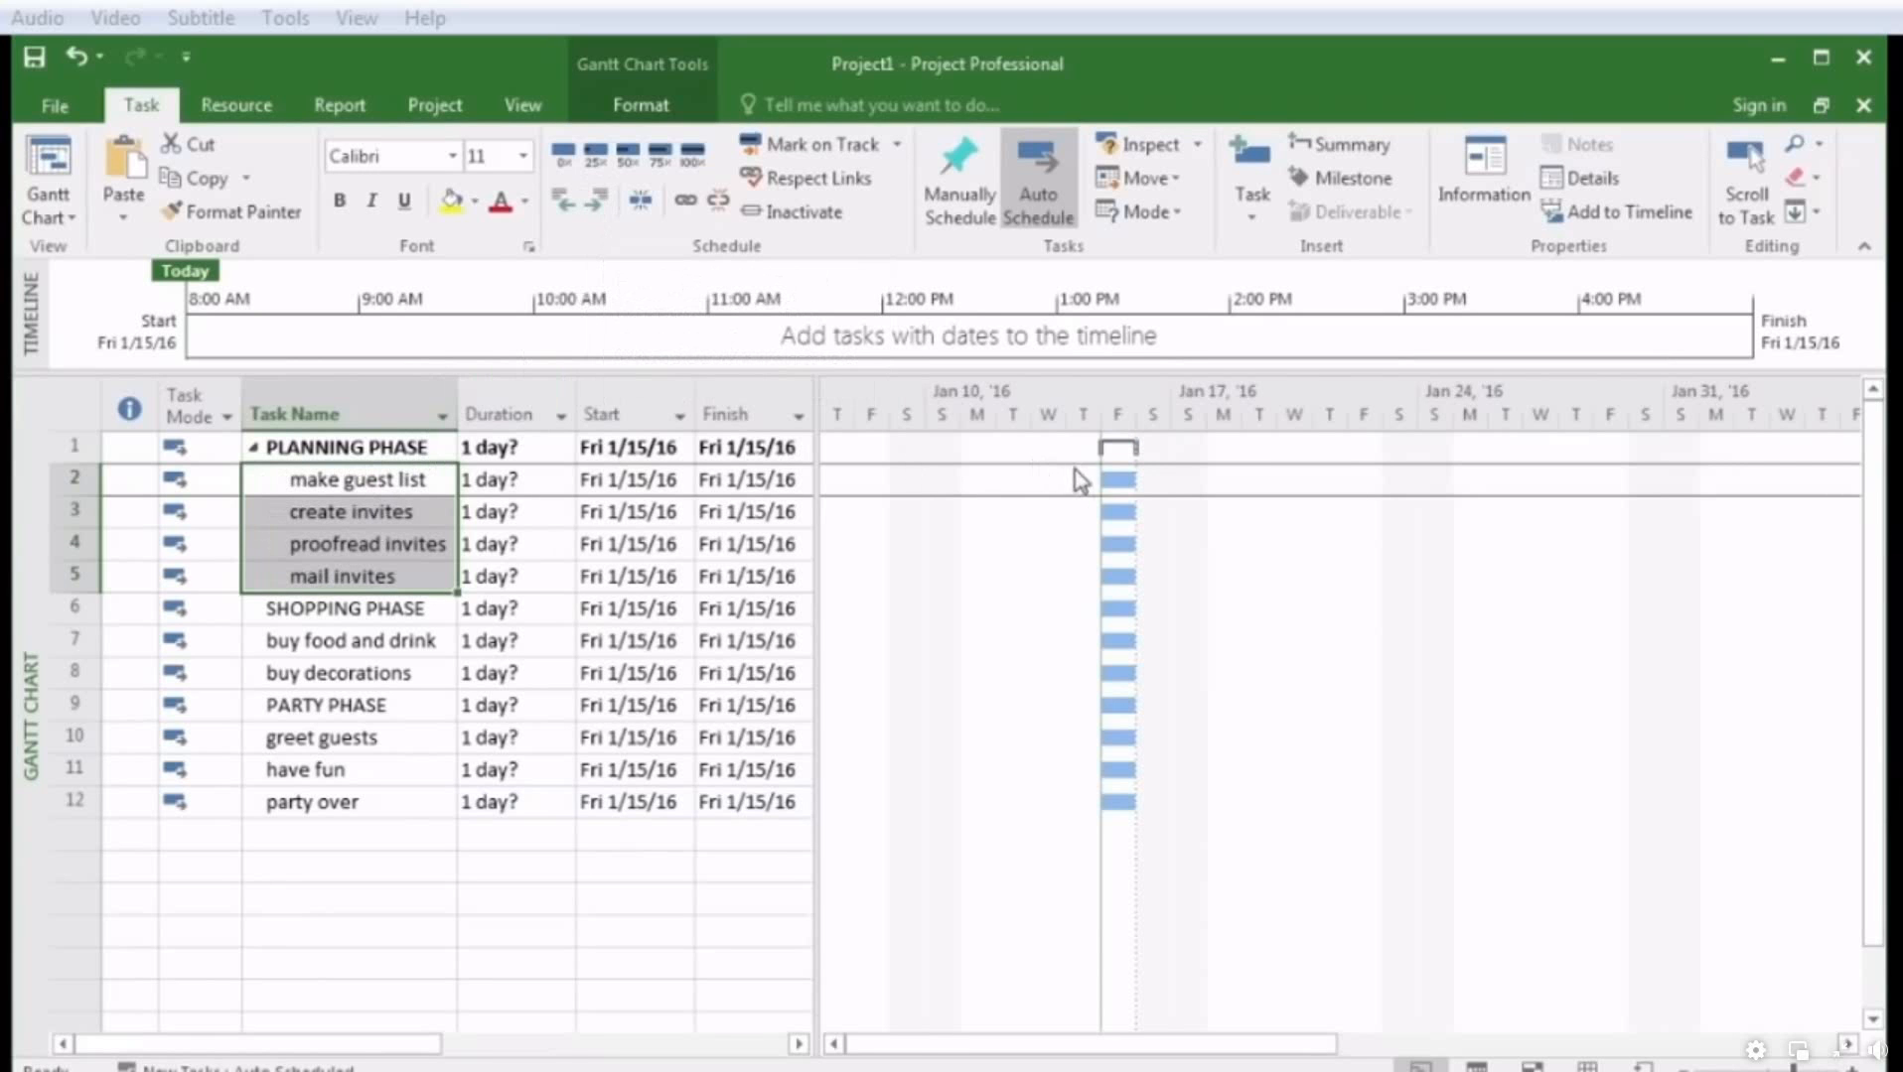
# Indent the two buying tasks under "SHOPPING PHASE" and the tasks "greet guests" to "party over" under "PARTY PHASE"
pyautogui.click(409, 643)
pyautogui.moveTo(409, 642); pyautogui.dragTo(398, 672)
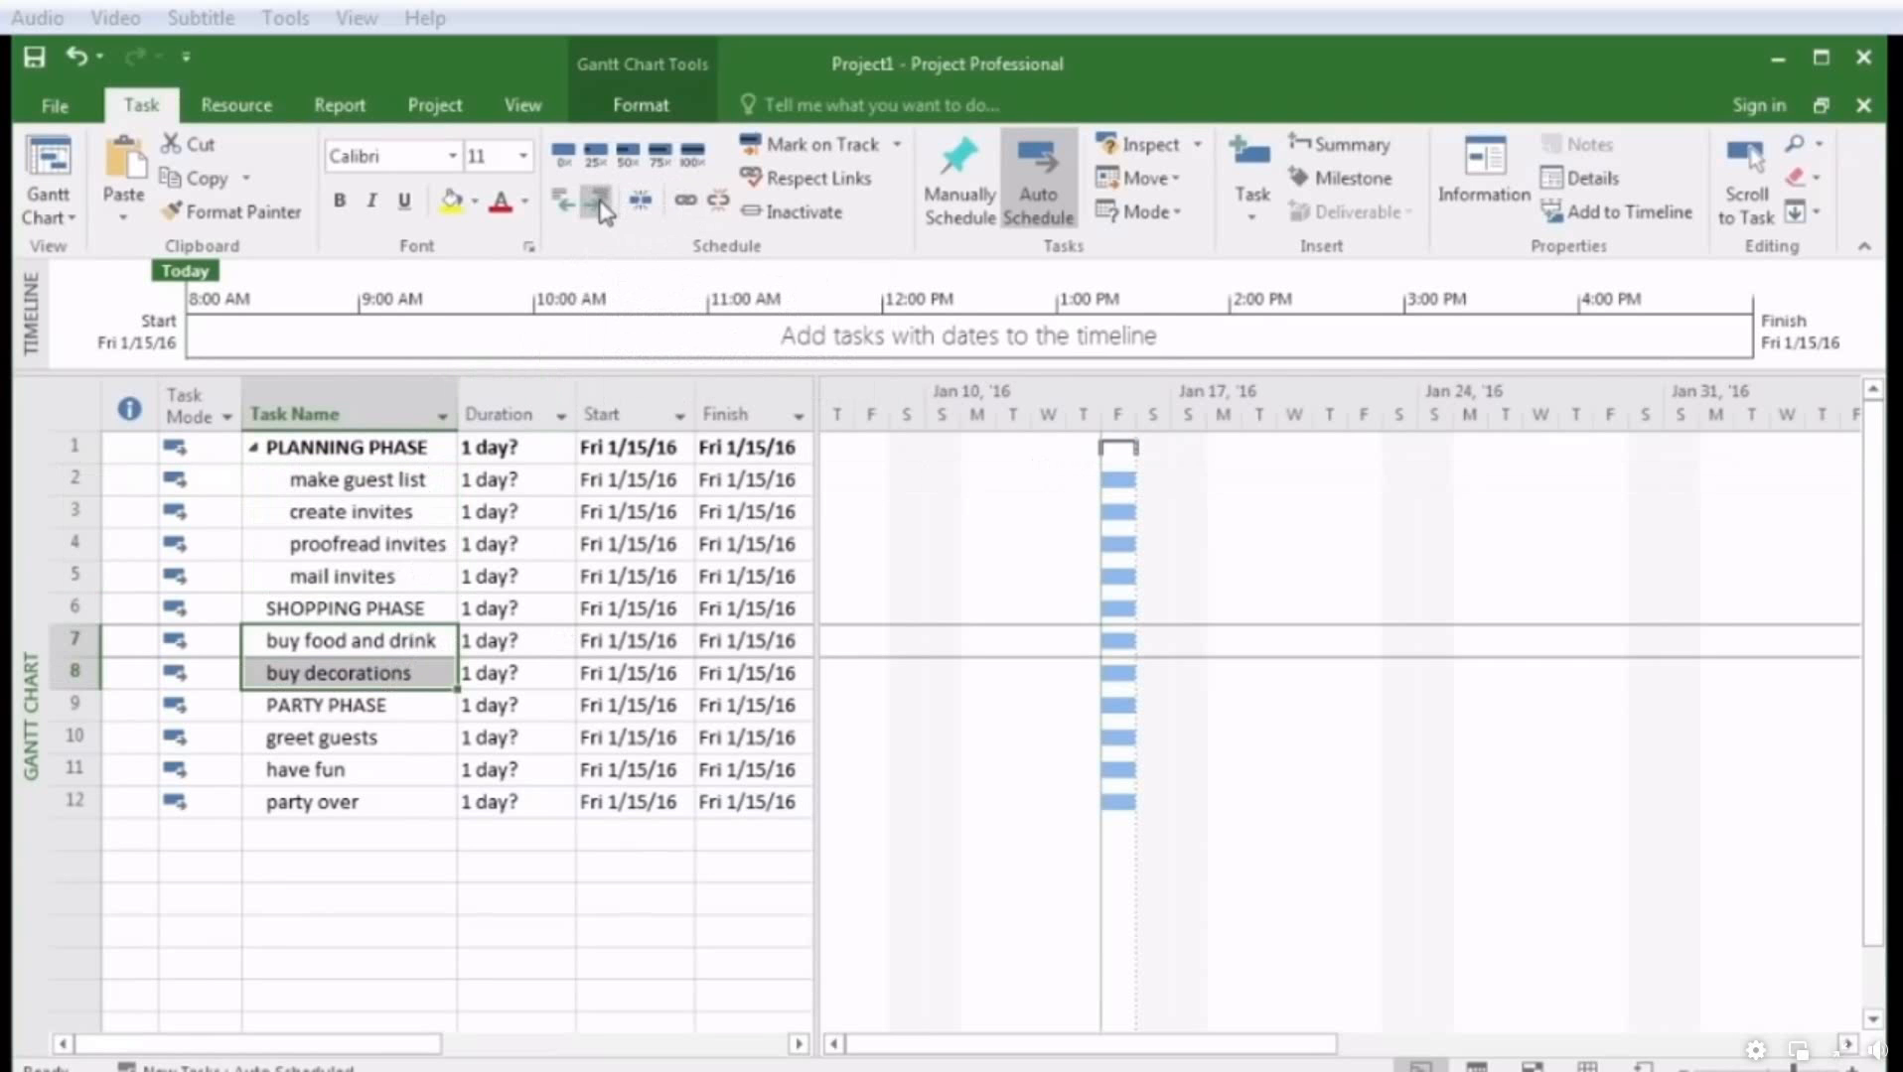
pyautogui.click(596, 201)
pyautogui.moveTo(374, 739); pyautogui.dragTo(367, 802)
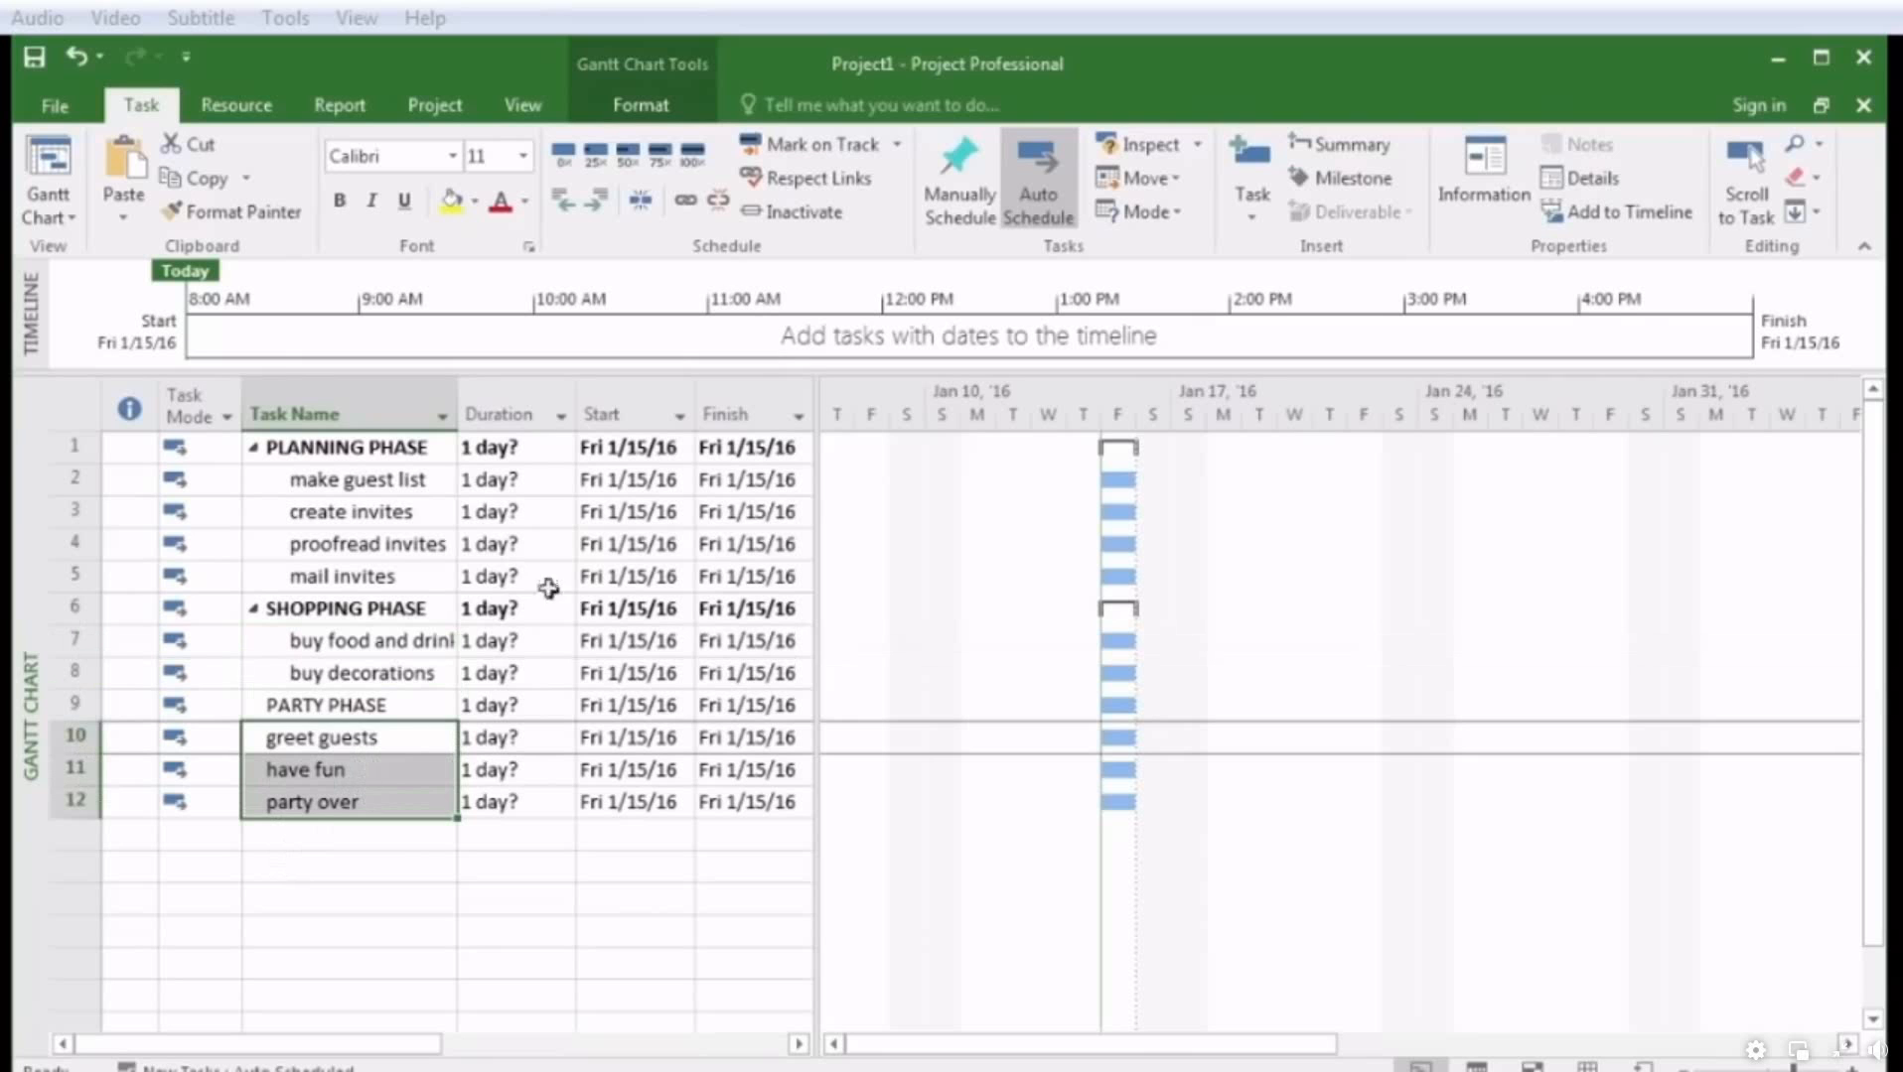
pyautogui.click(596, 202)
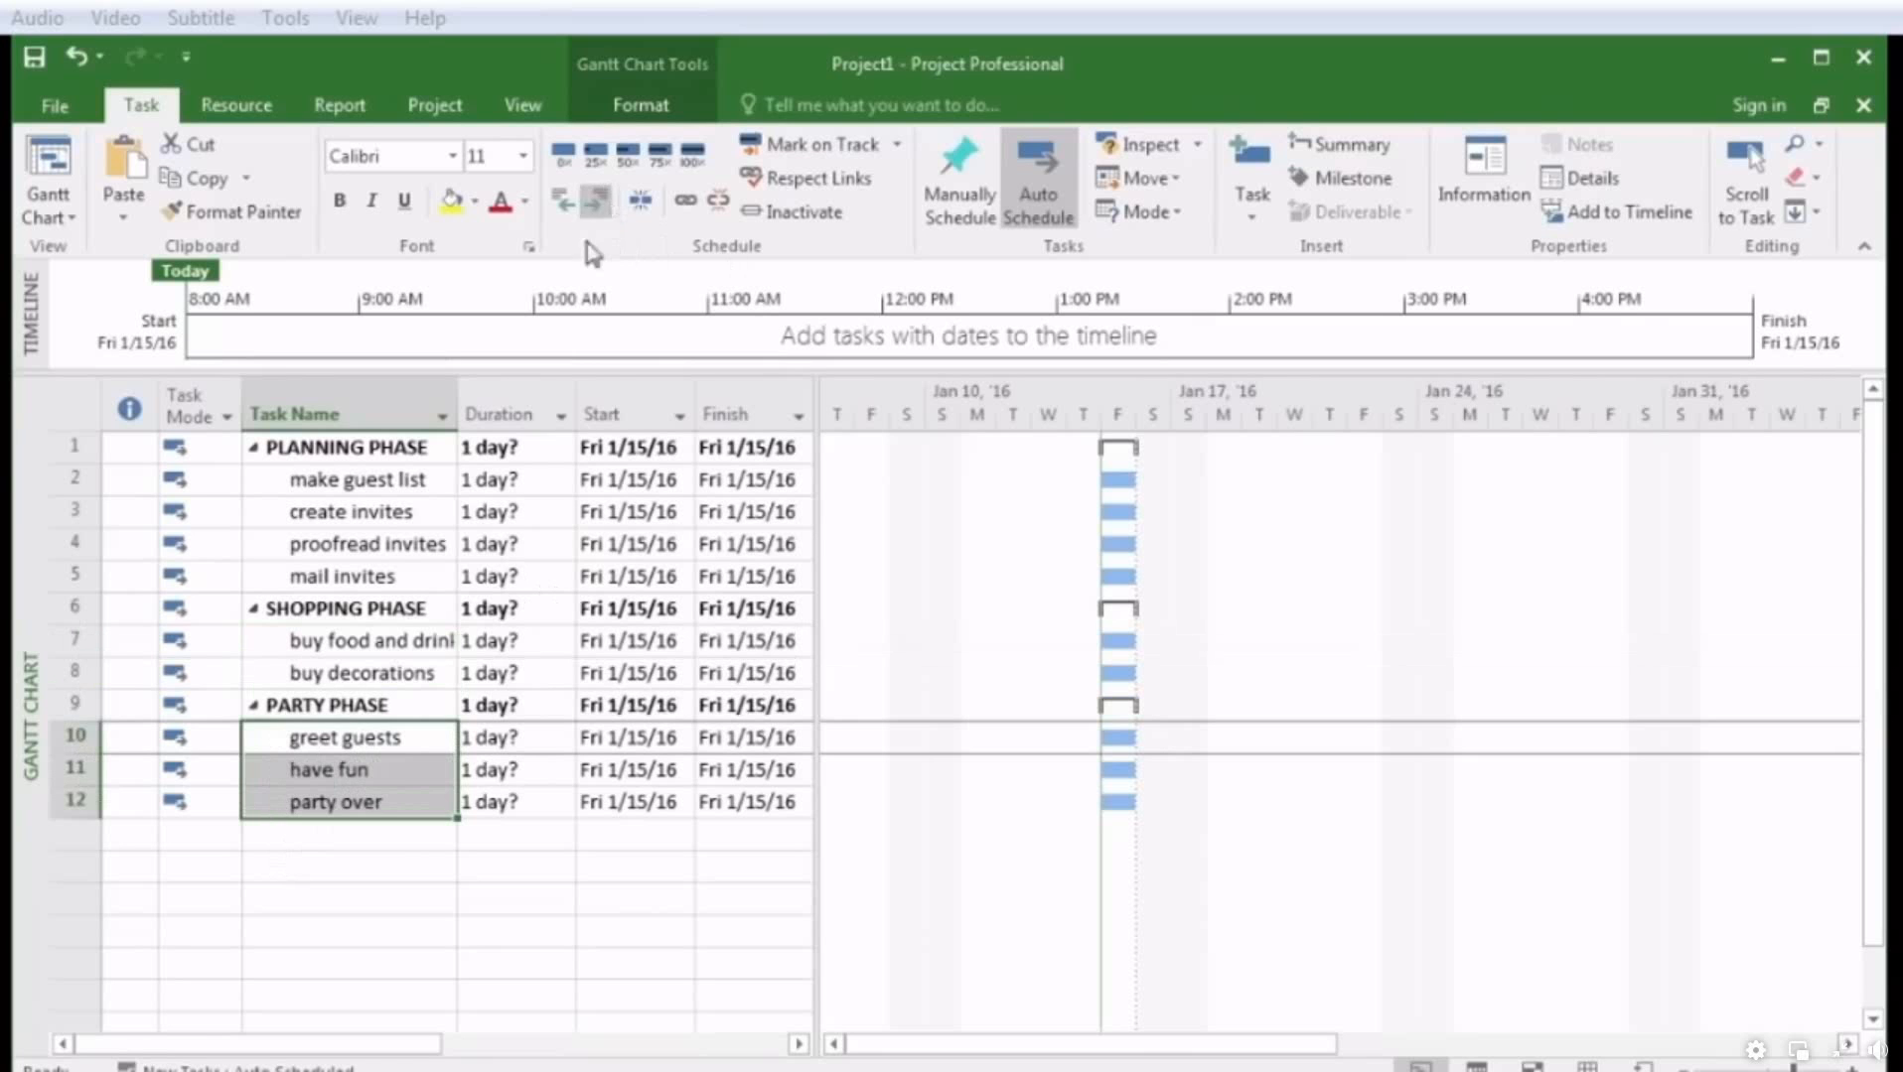
# Collapse and expand the "PLANNING PHASE" summary task to check how its subtasks are hidden and shown
pyautogui.click(409, 646)
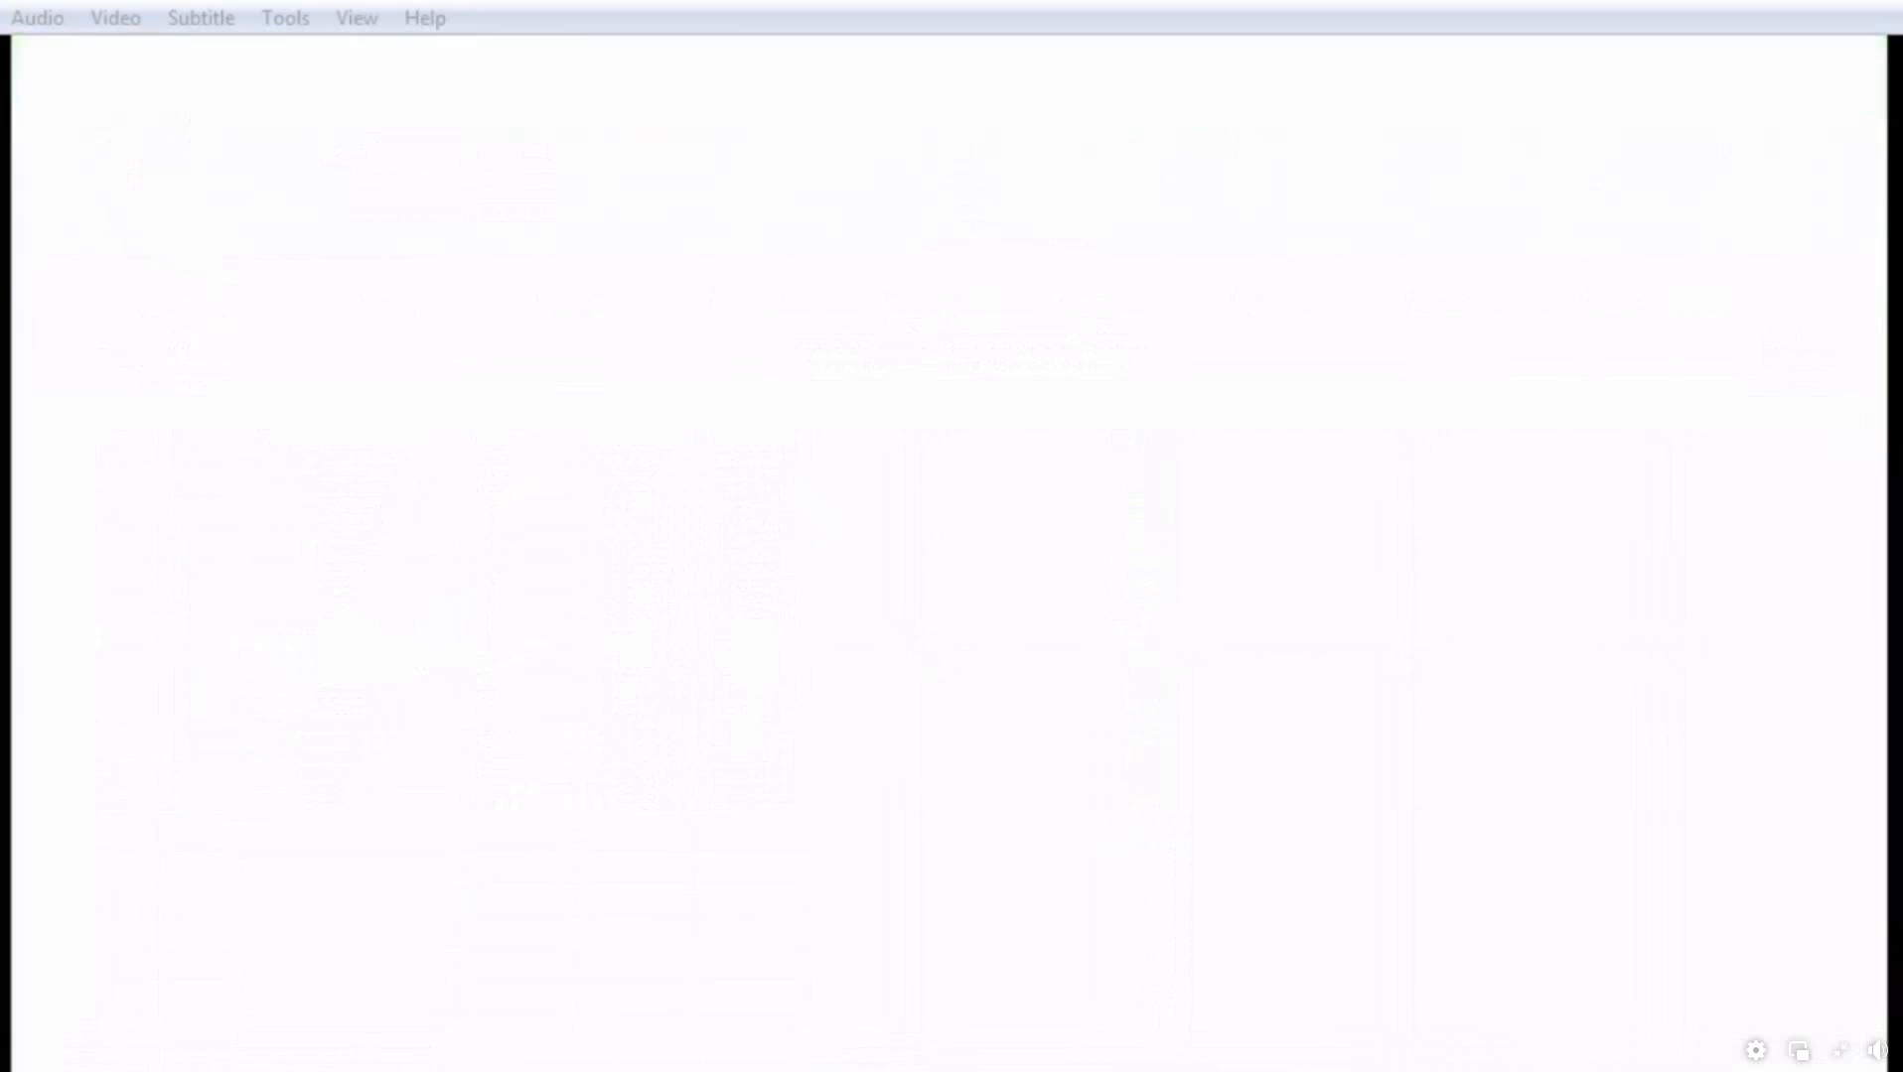
pyautogui.click(325, 833)
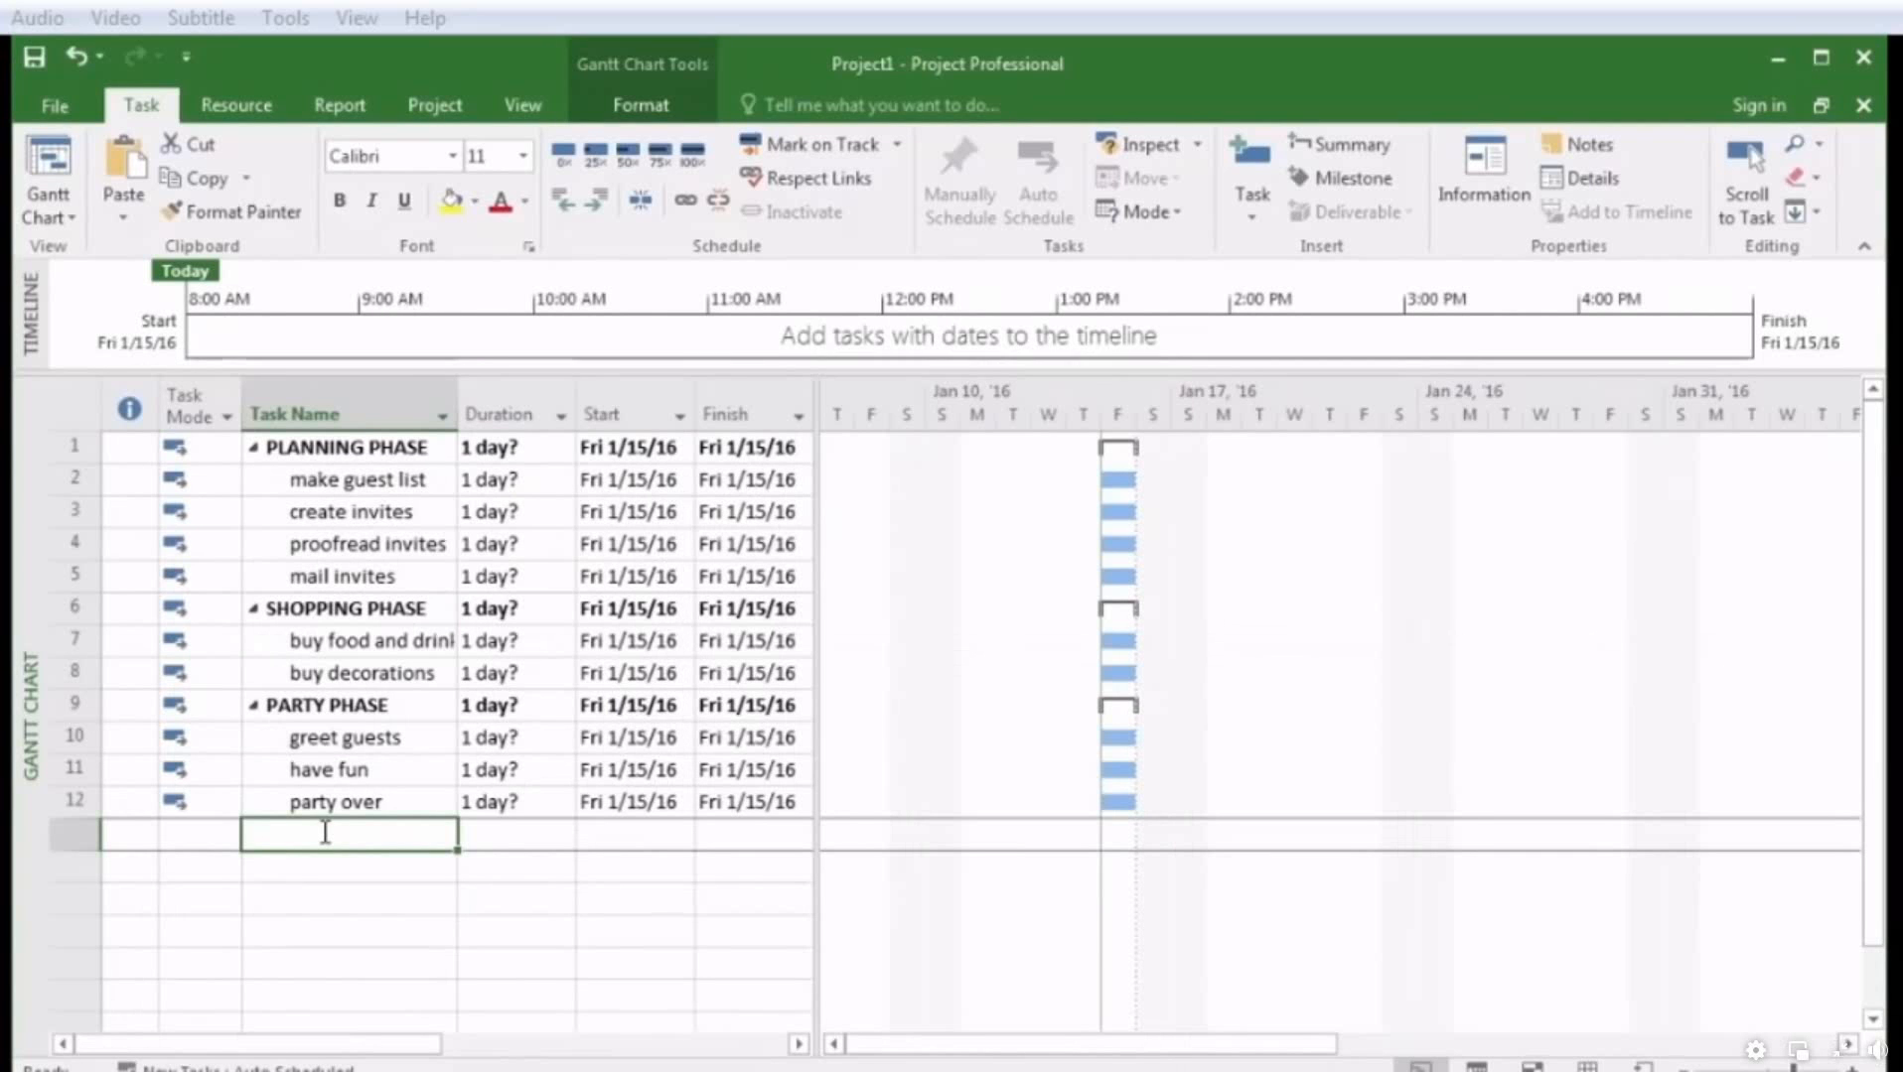
pyautogui.click(257, 459)
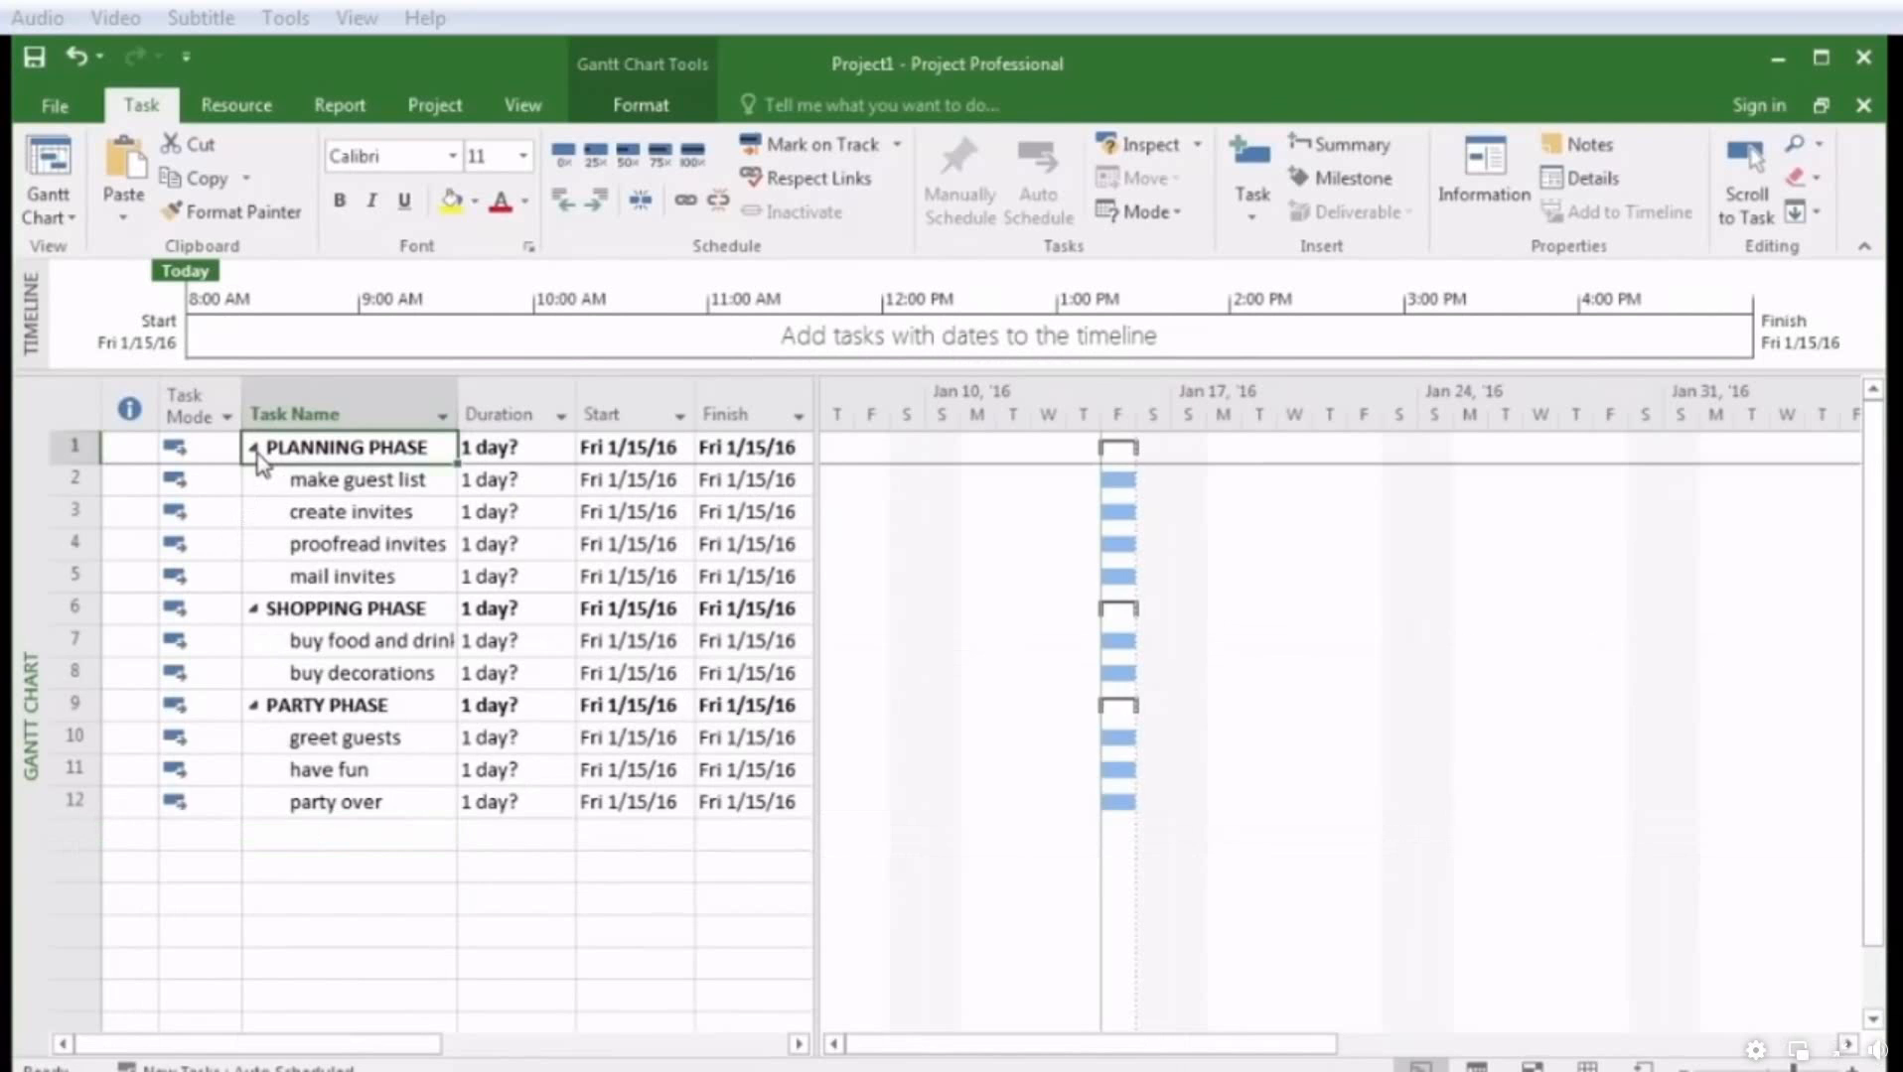
pyautogui.click(255, 452)
pyautogui.click(255, 452)
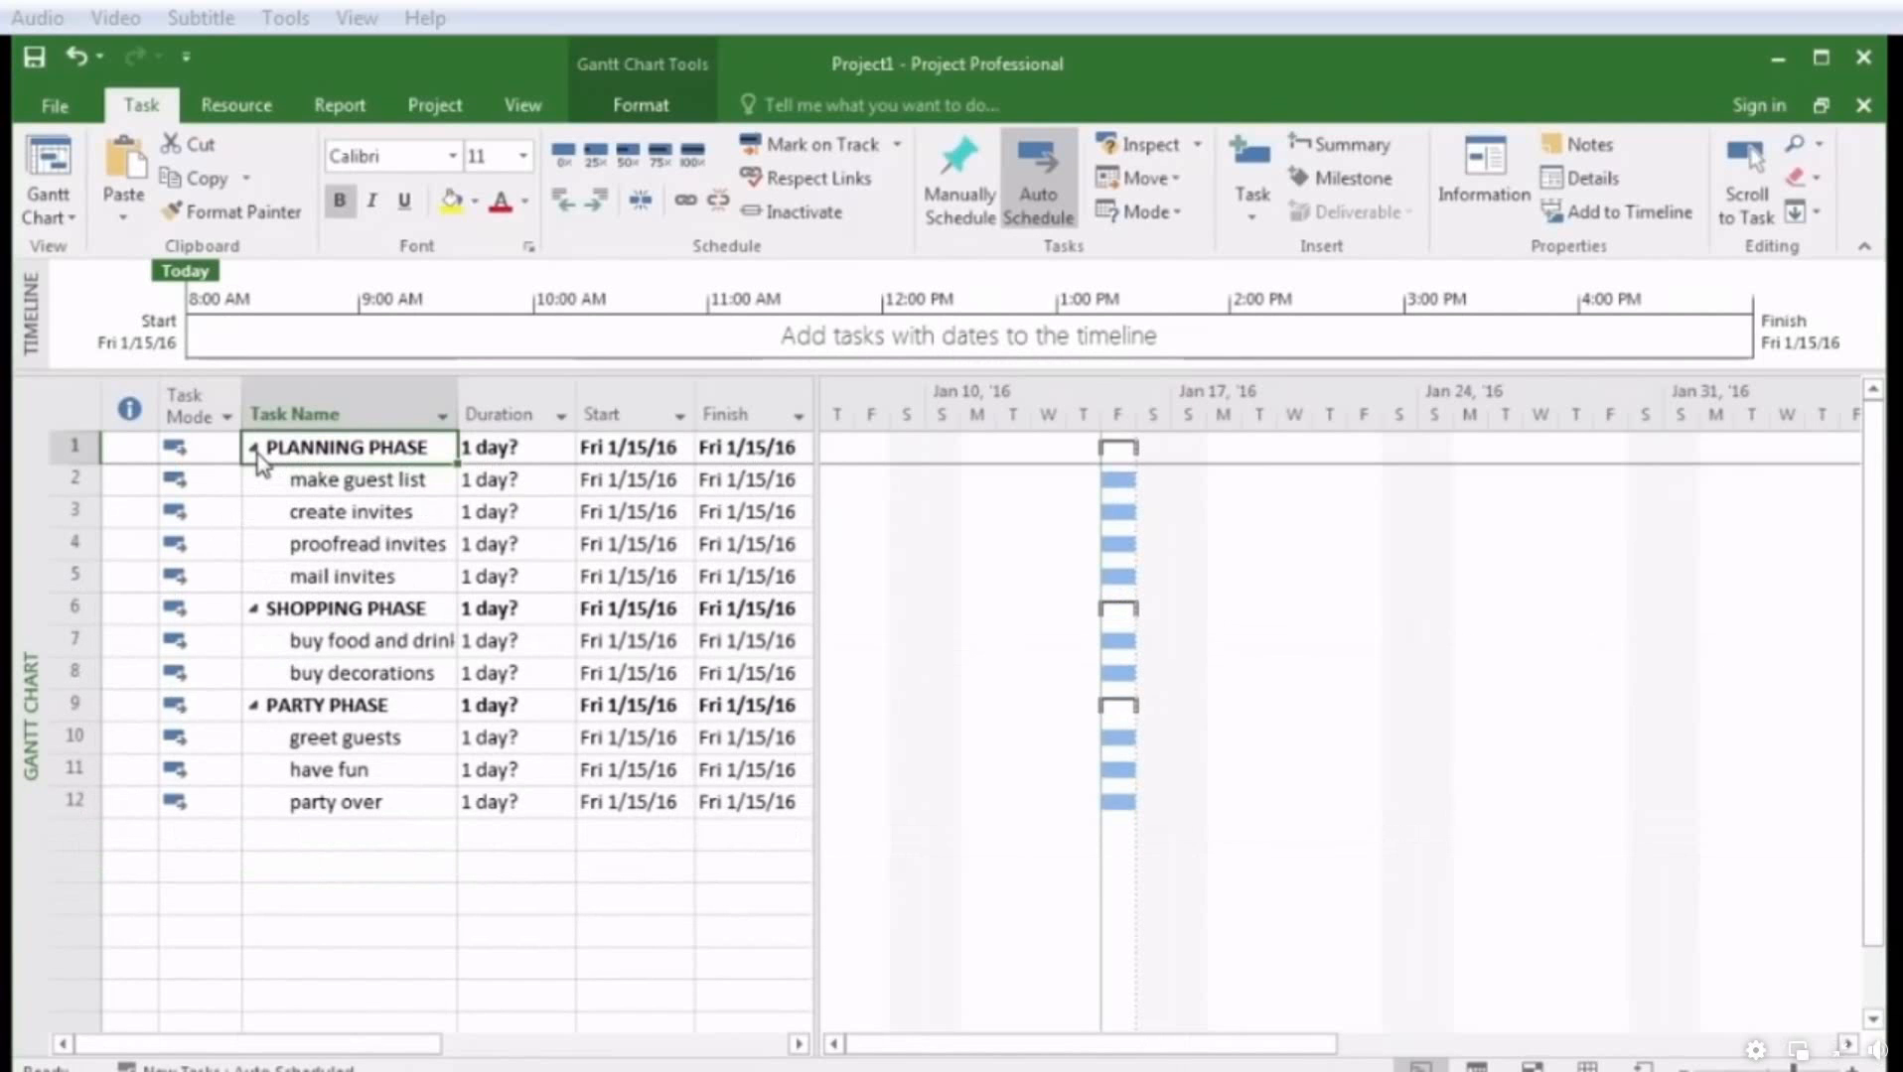
pyautogui.click(254, 450)
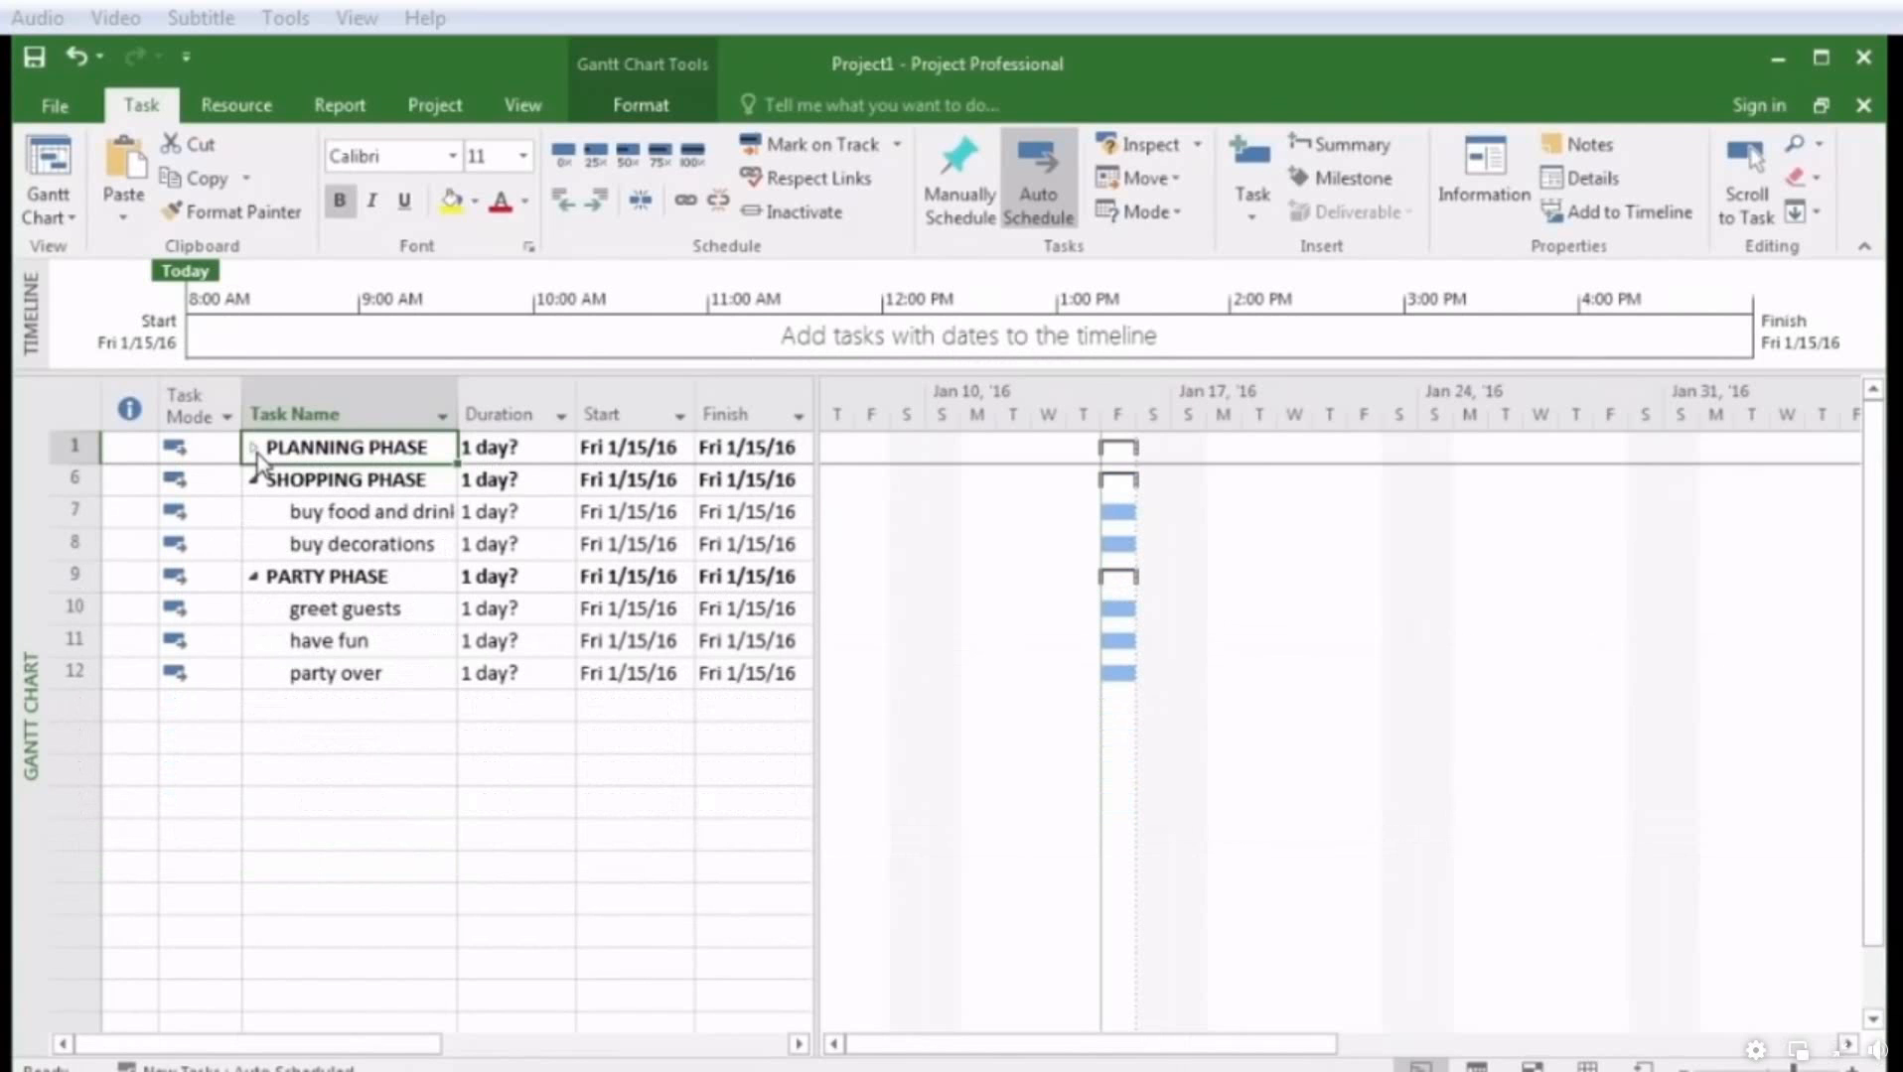
pyautogui.click(254, 449)
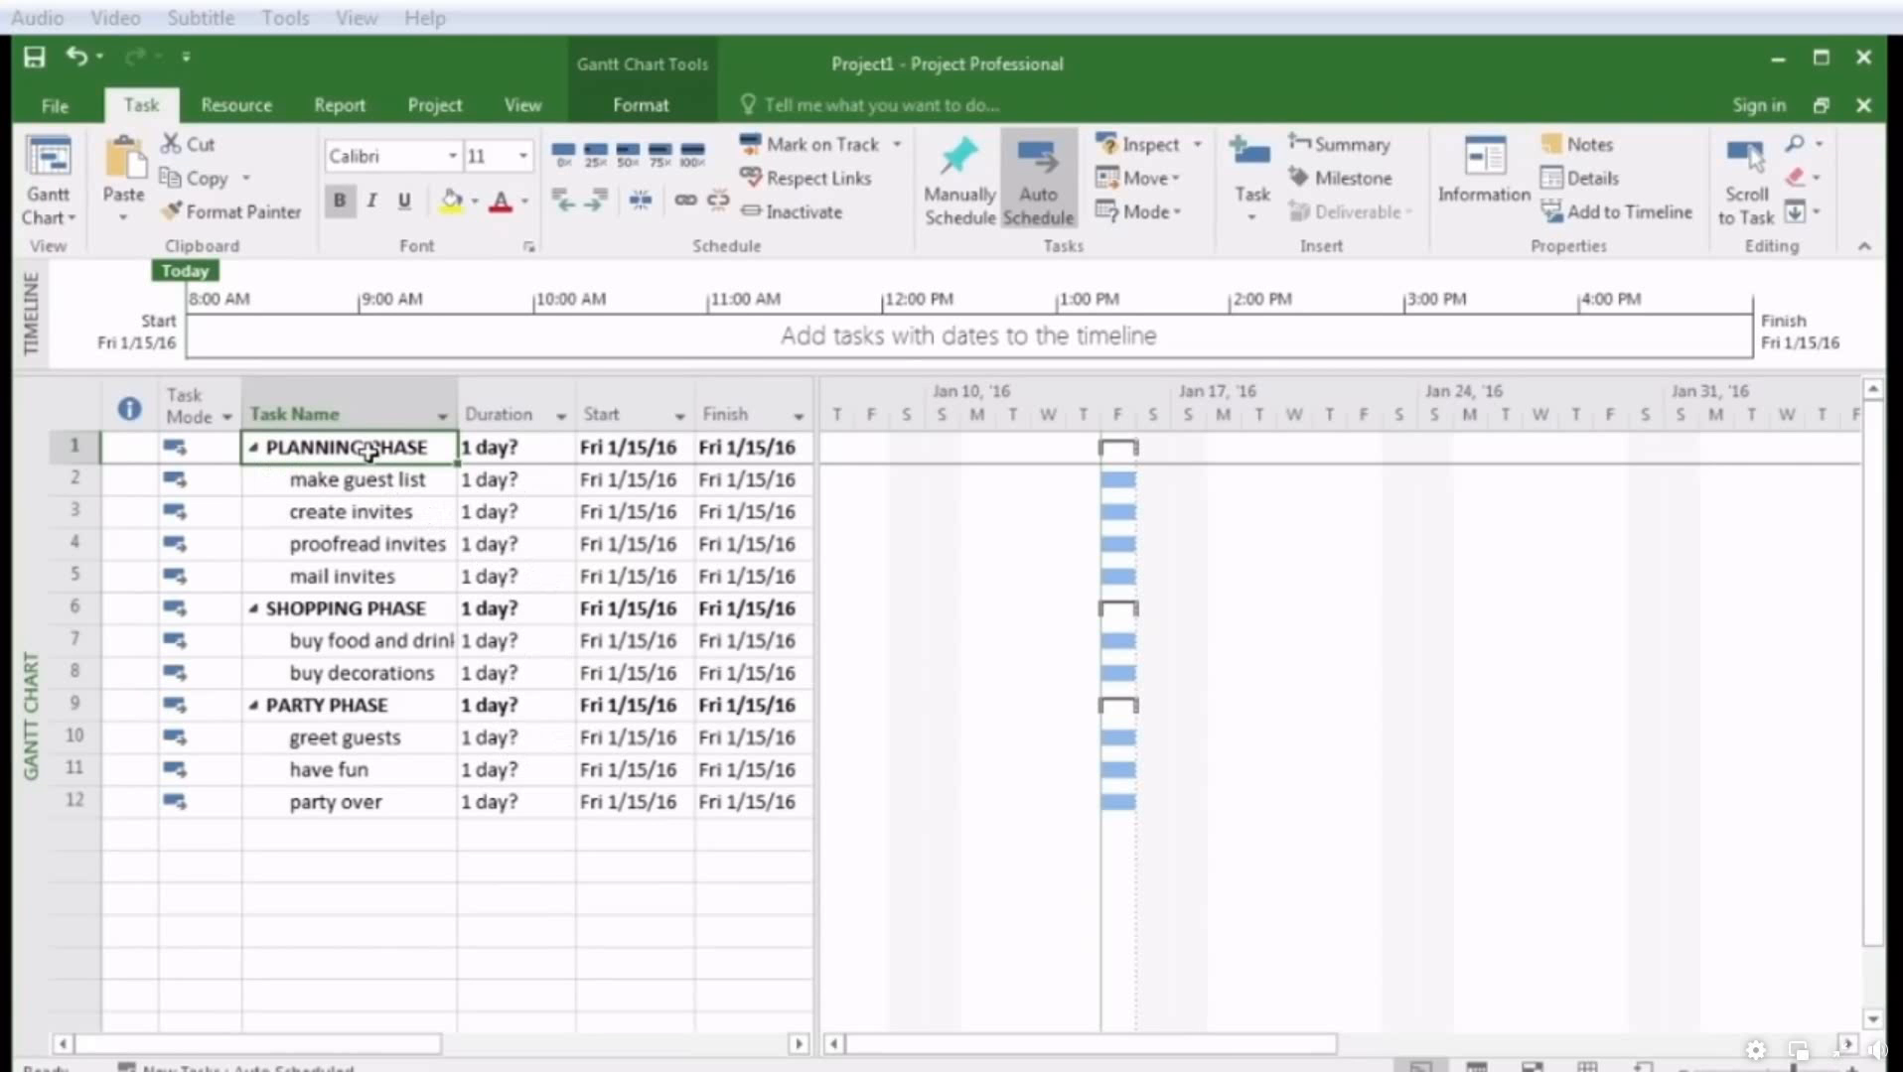
# Set the duration of the "make guest list" task to 3 days
pyautogui.moveTo(361, 480); pyautogui.dragTo(387, 566)
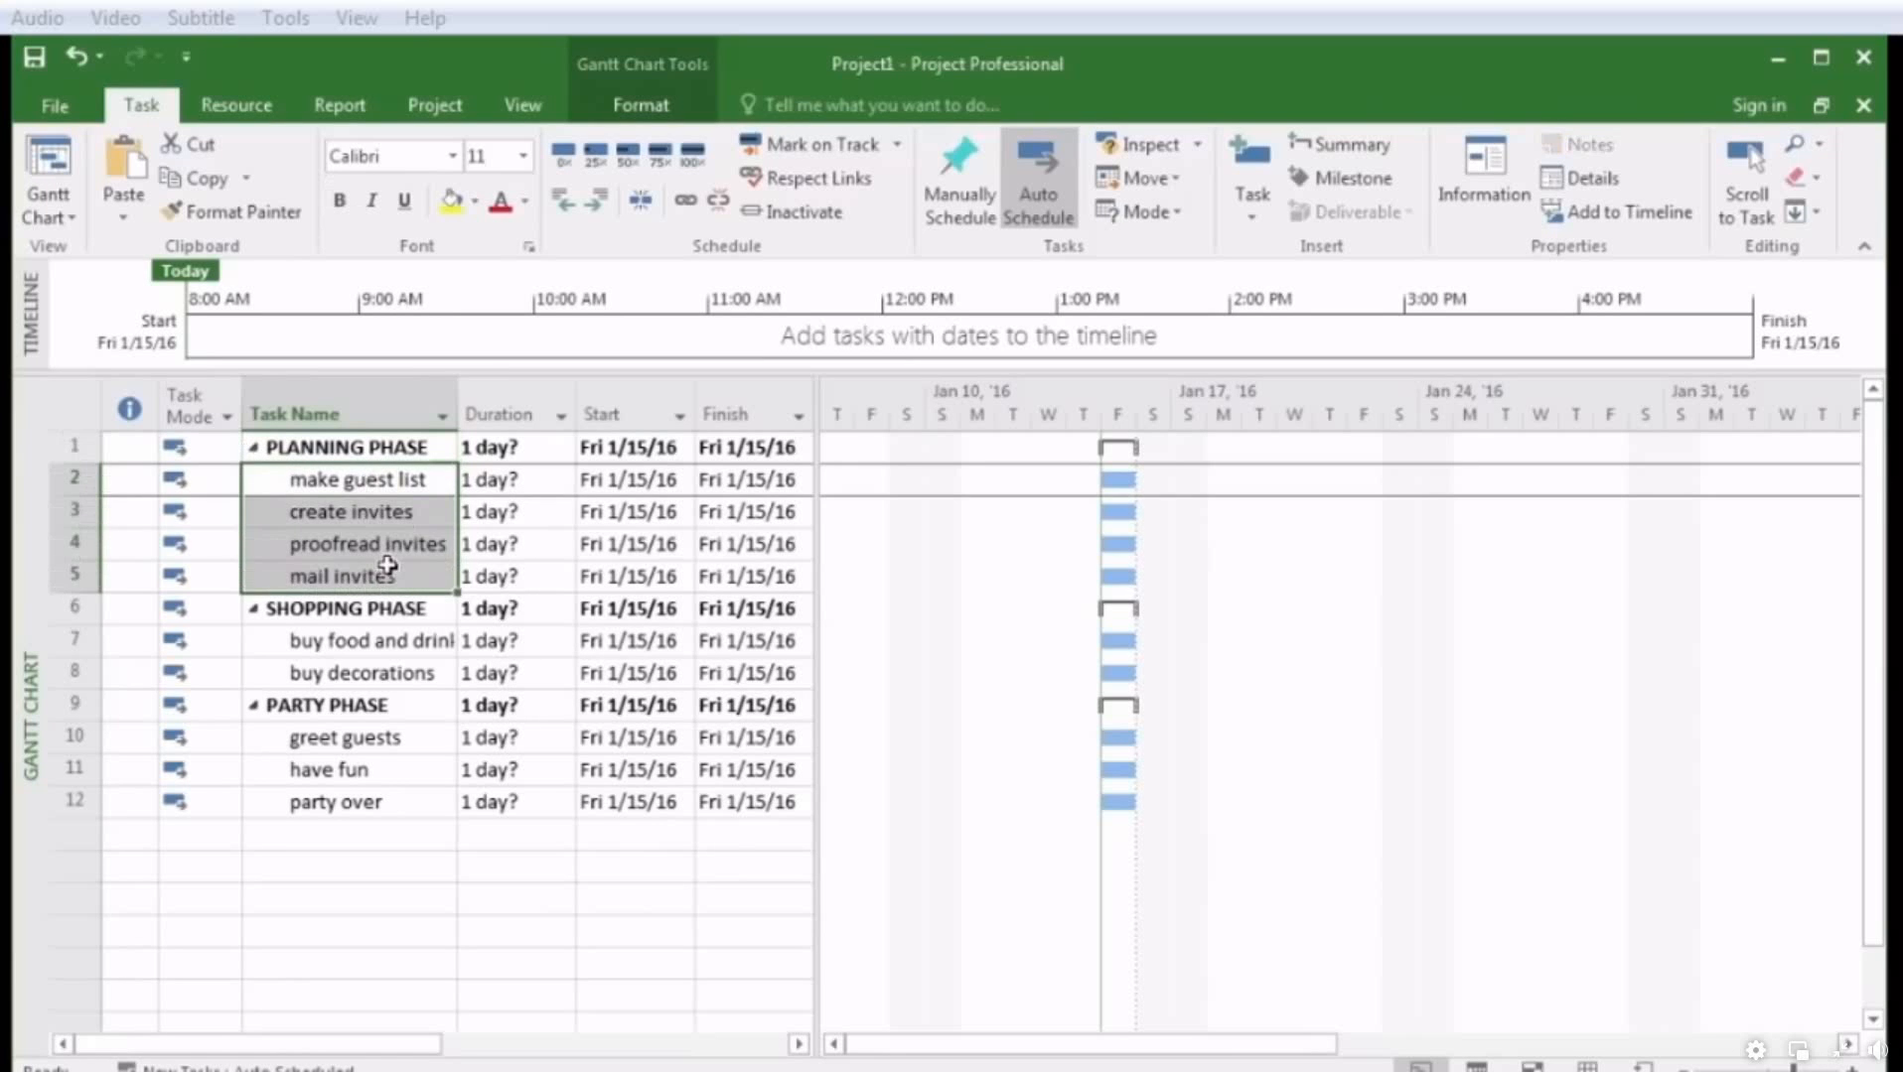
pyautogui.click(387, 566)
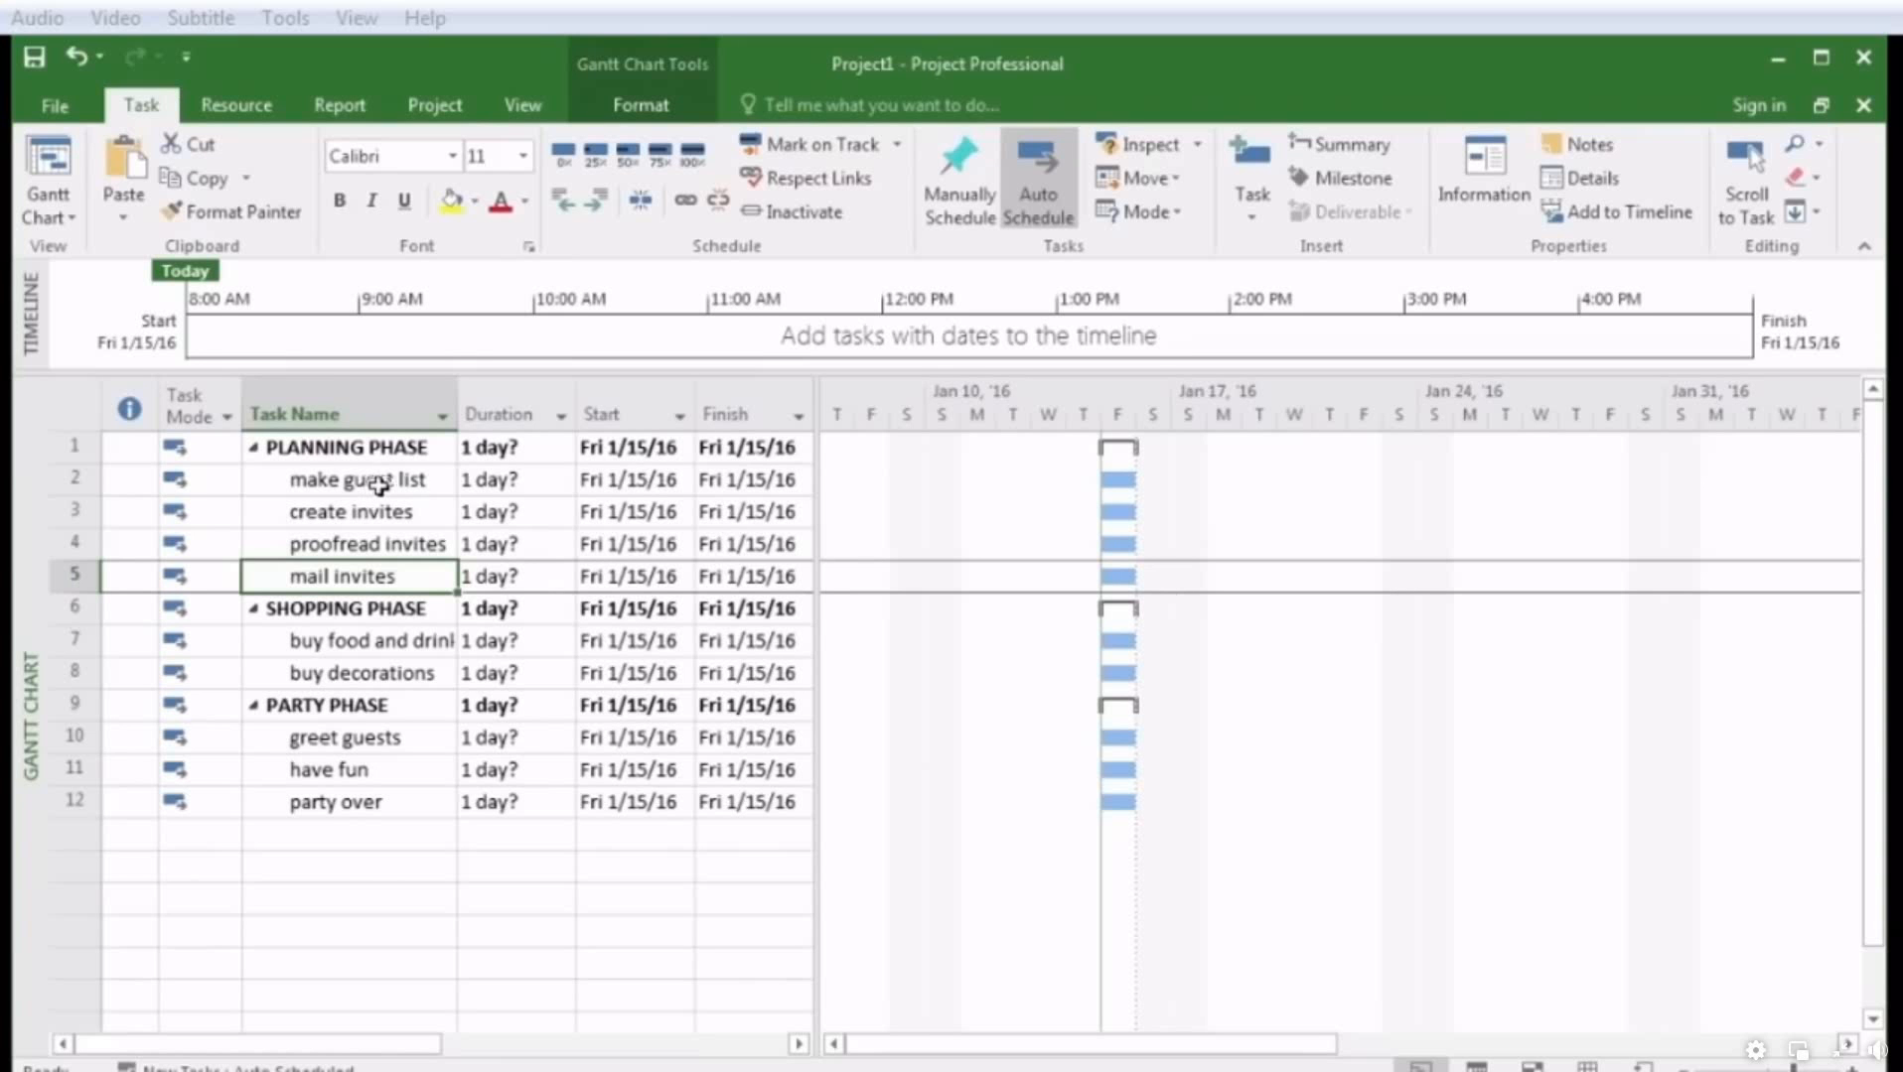
pyautogui.click(495, 484)
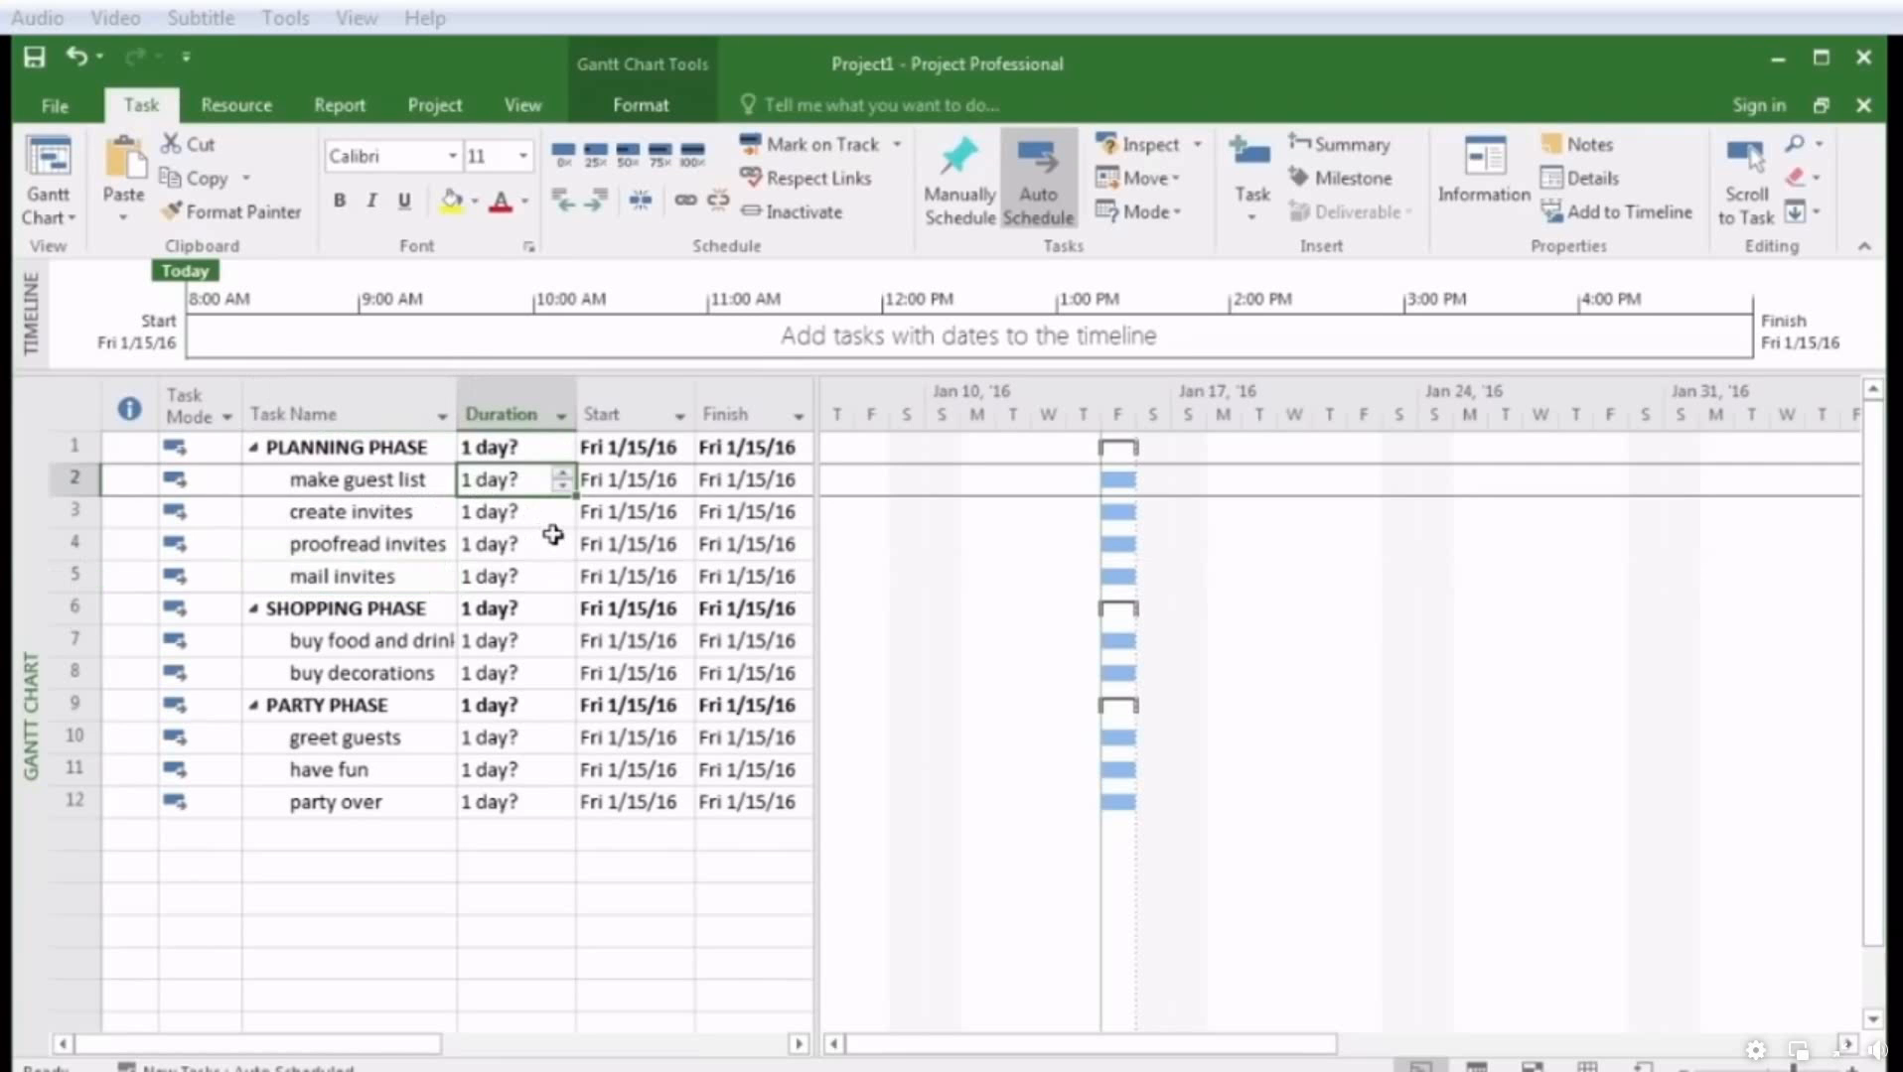
pyautogui.write('3')
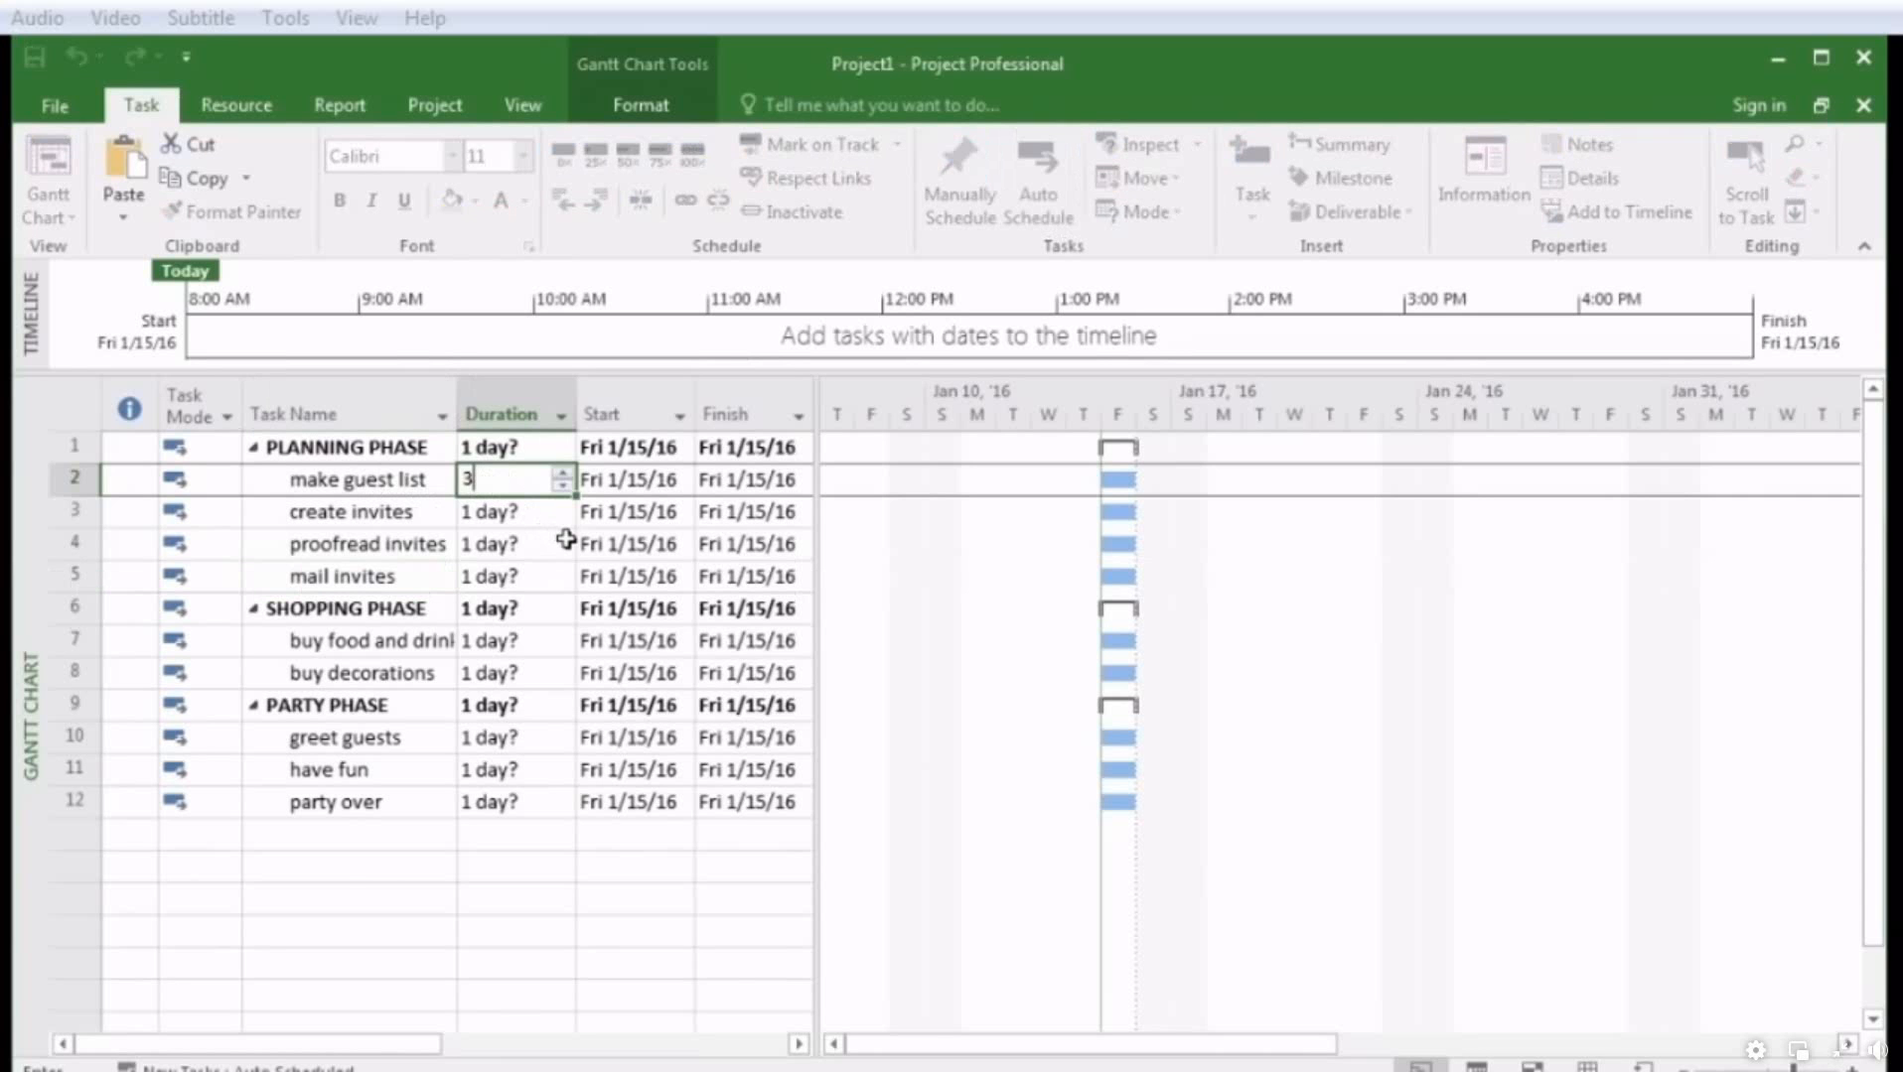
pyautogui.press('Return')
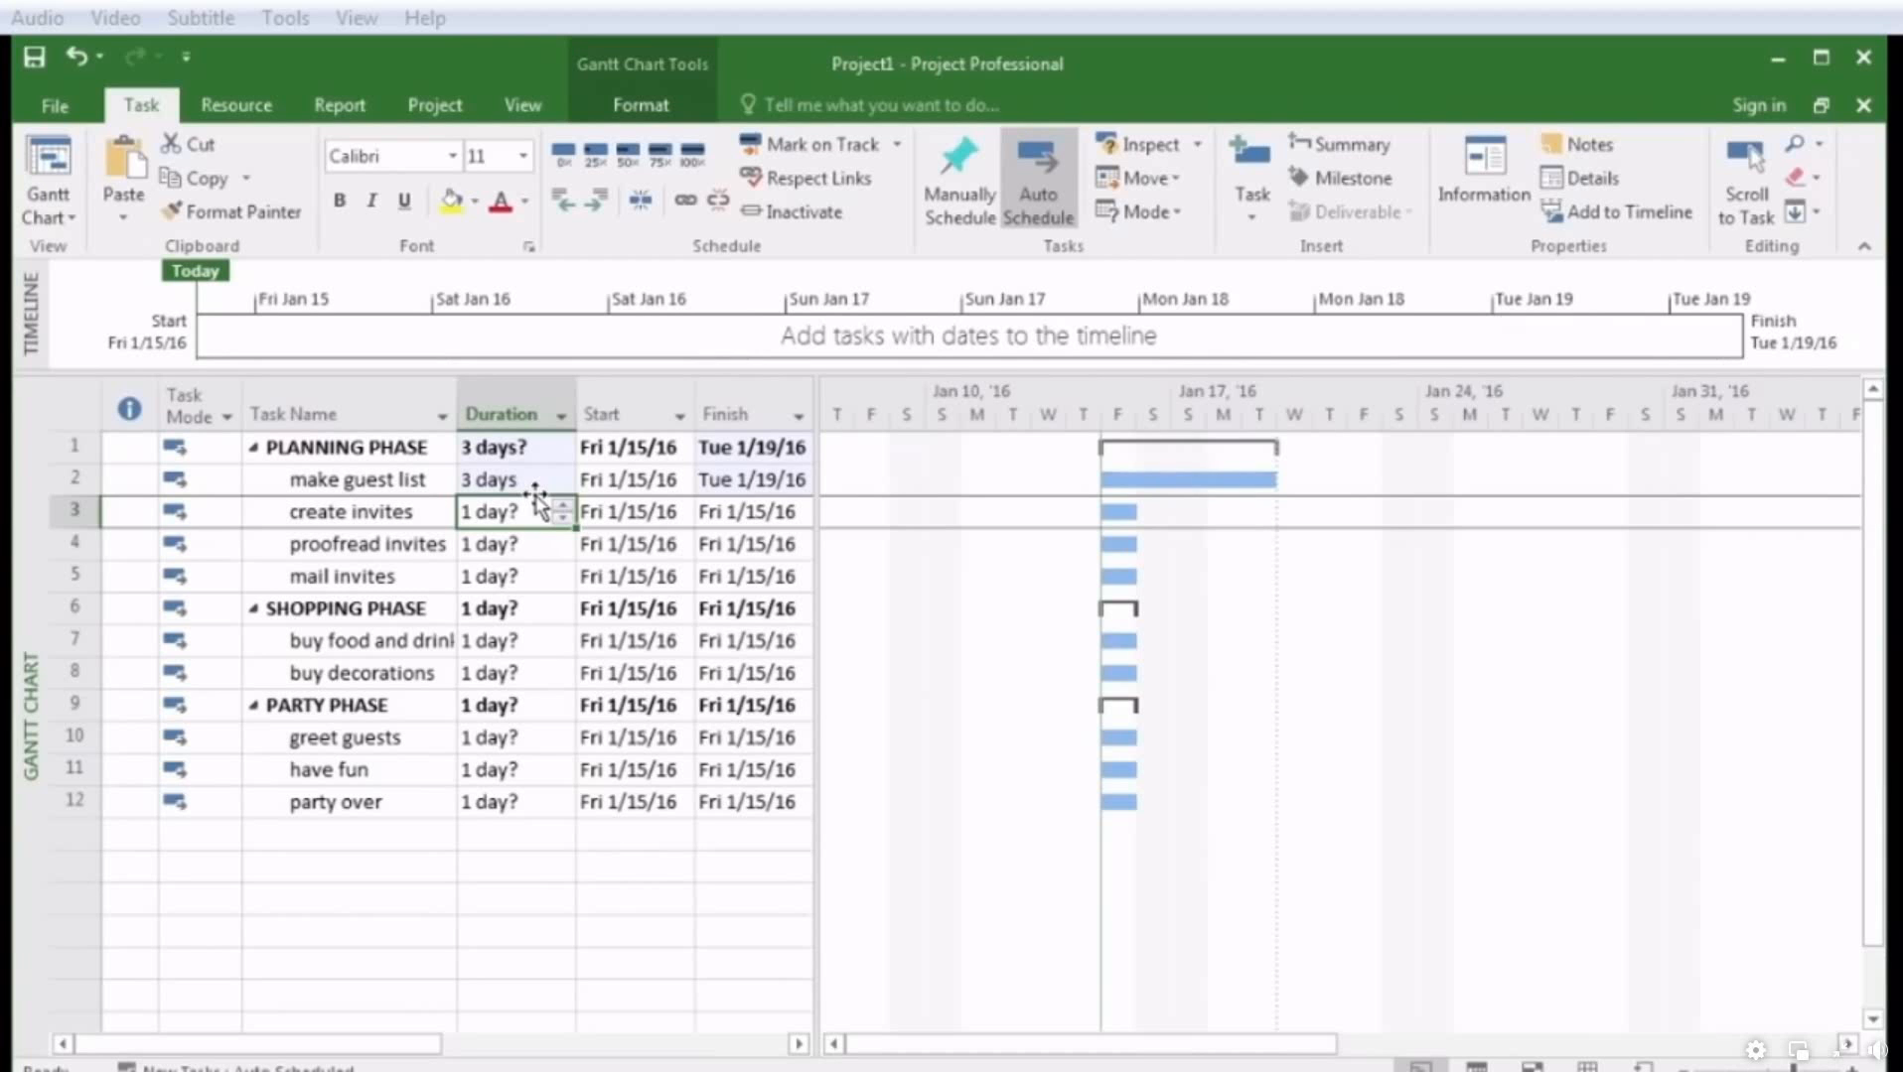
# Set the duration of "create invites" to 3 weeks and of "proofread invites" to 3 days
pyautogui.write('3w')
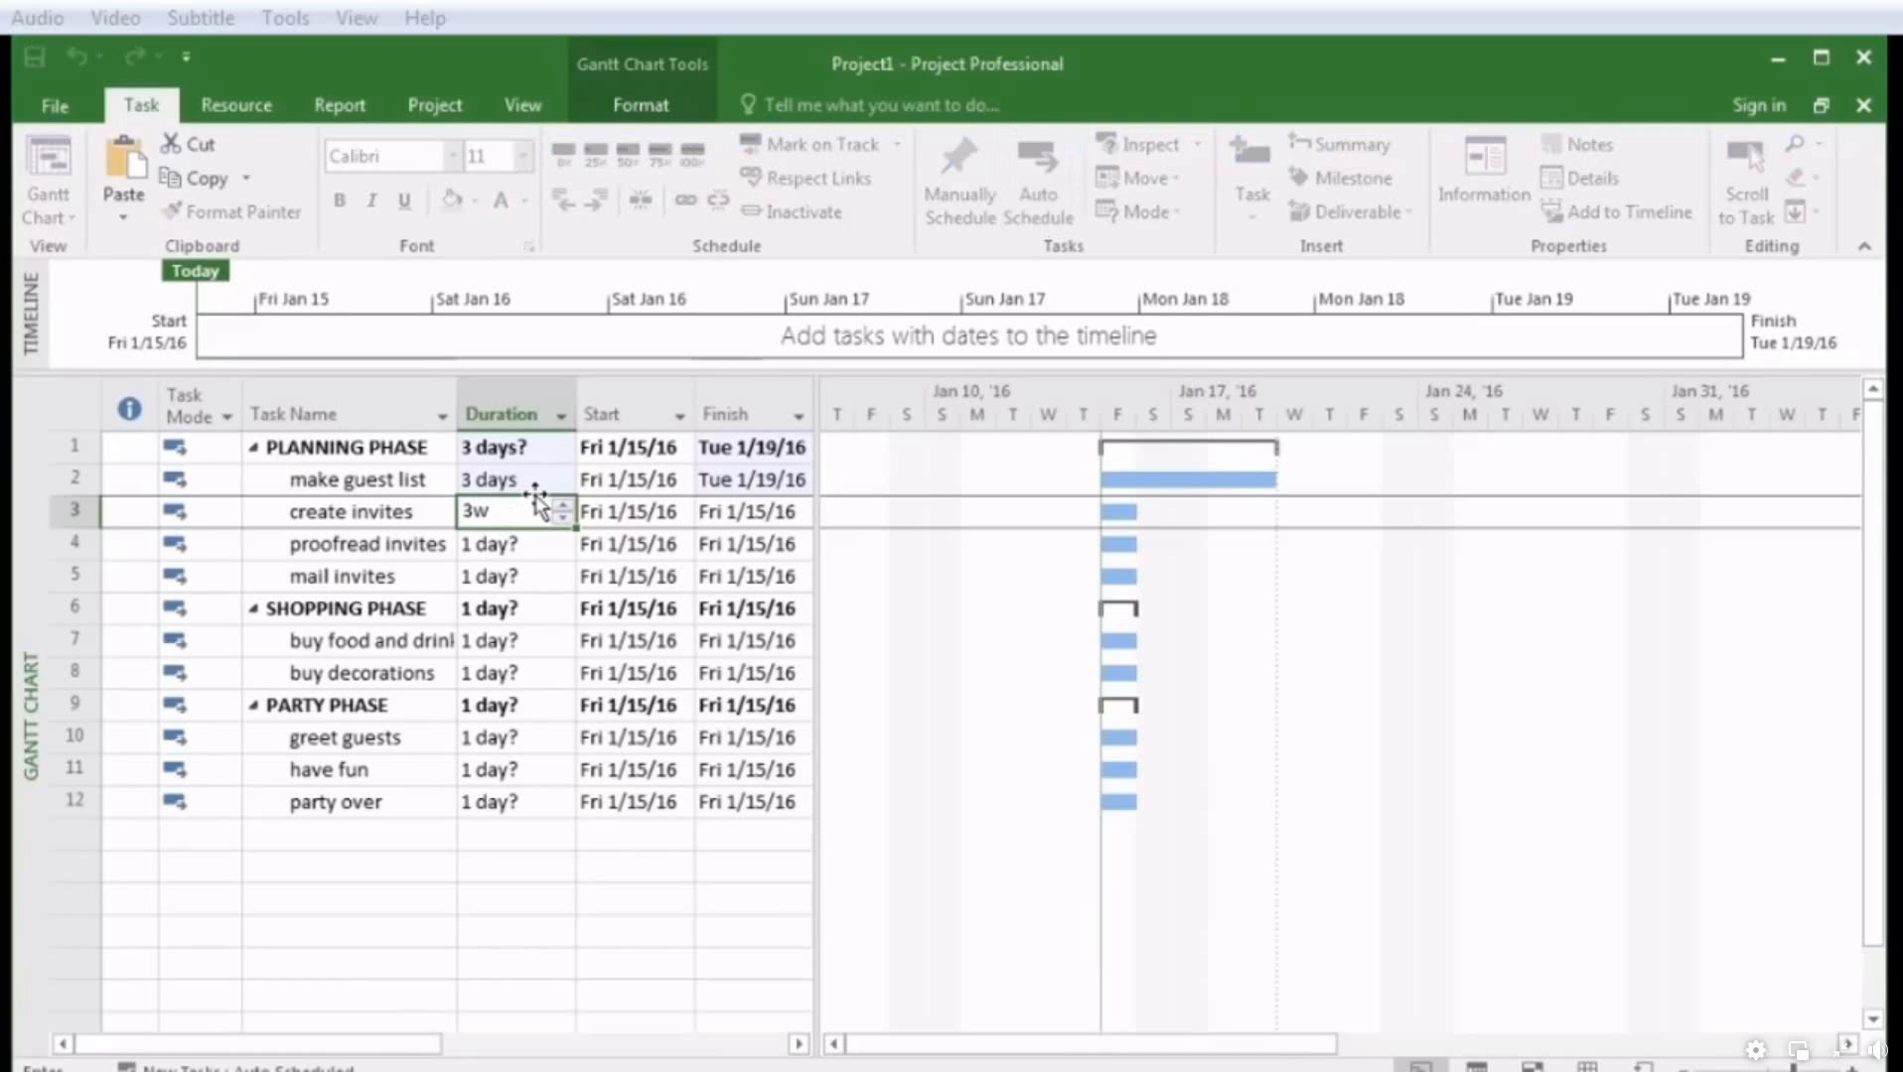
pyautogui.press('Return')
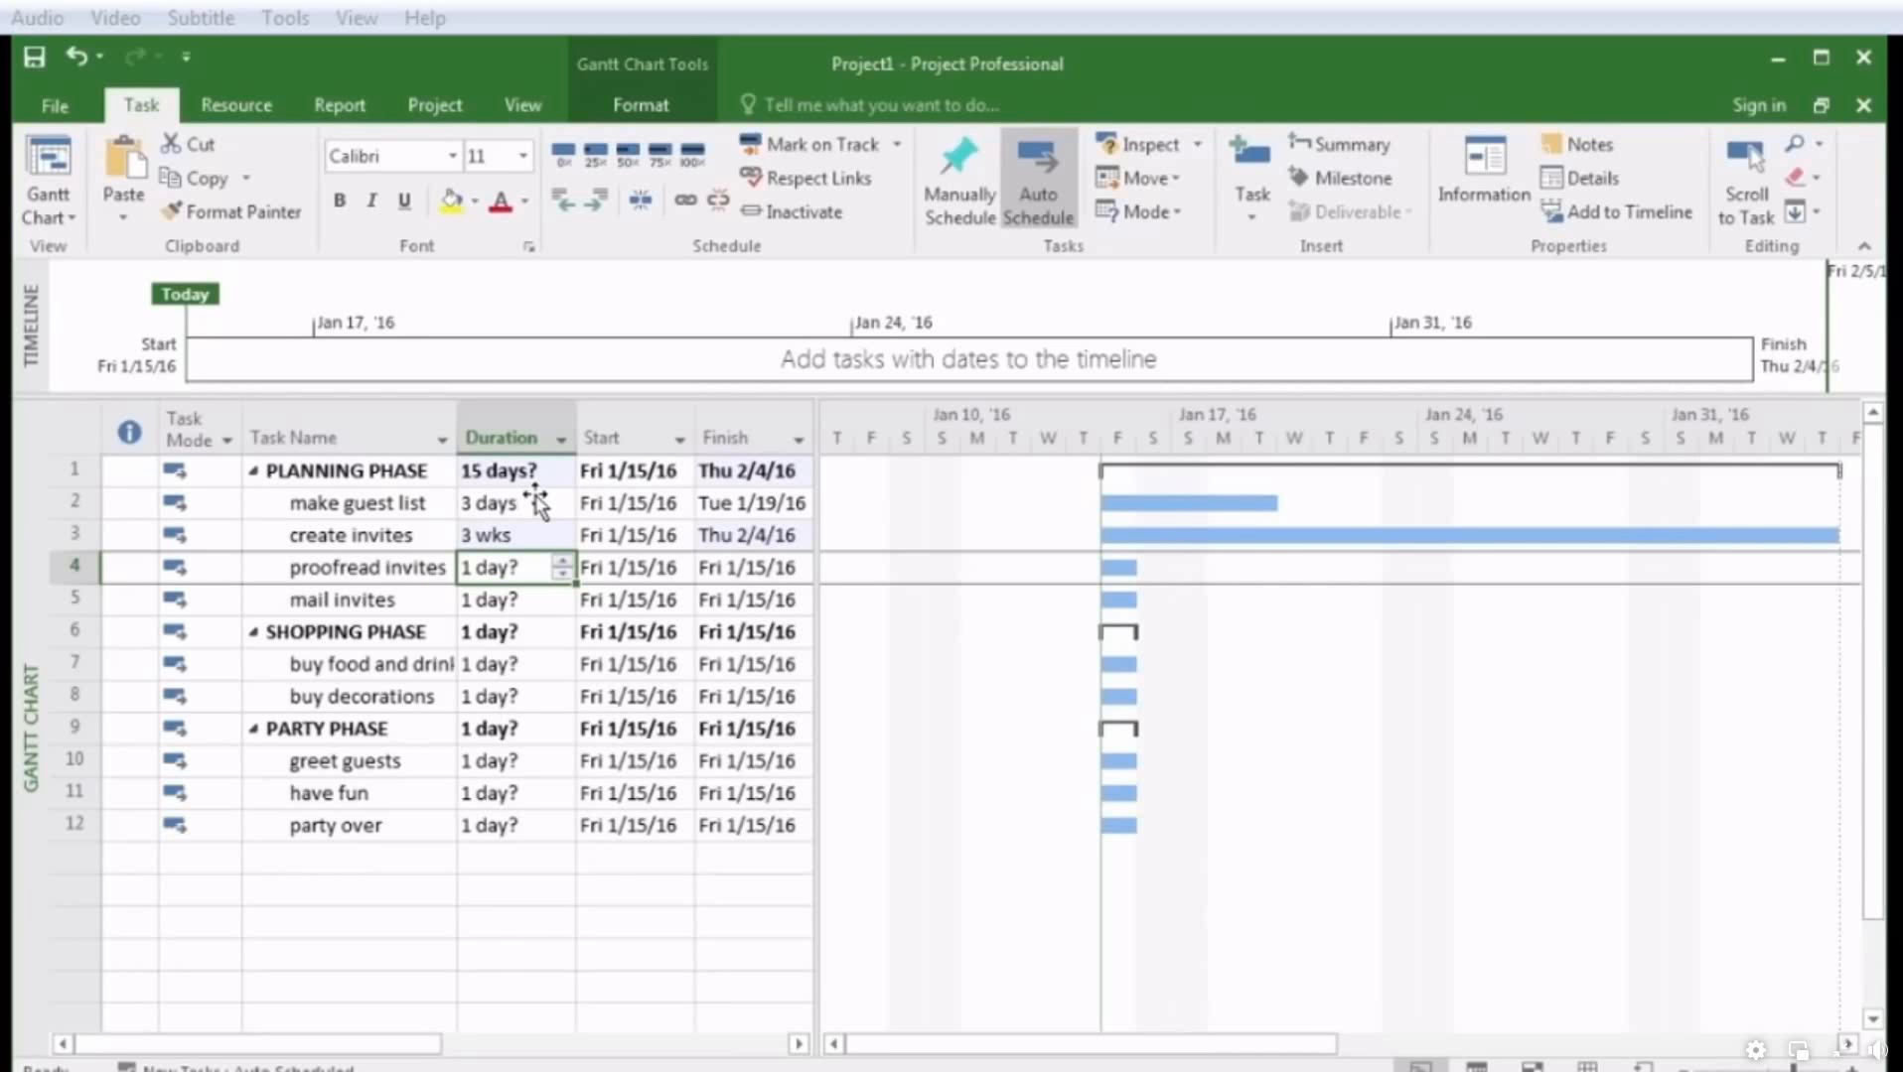
pyautogui.write('3d')
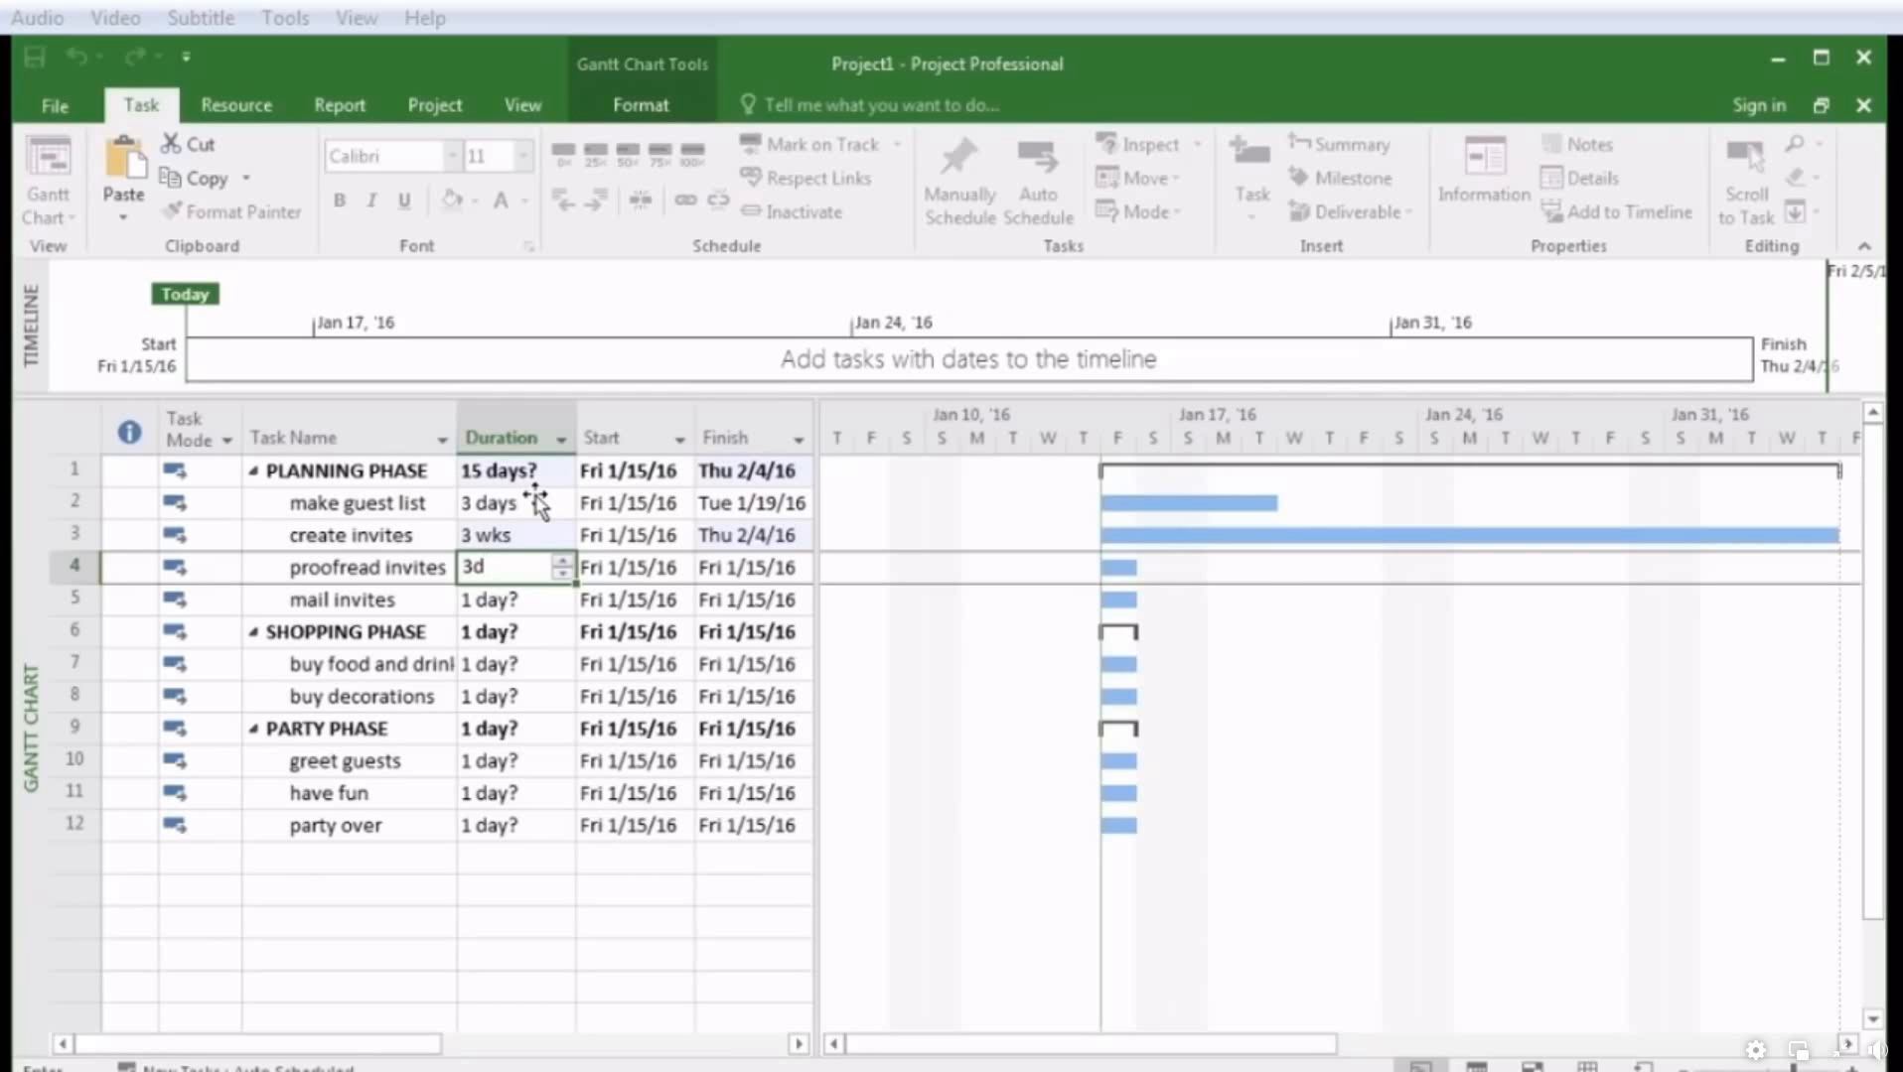
pyautogui.press('Return')
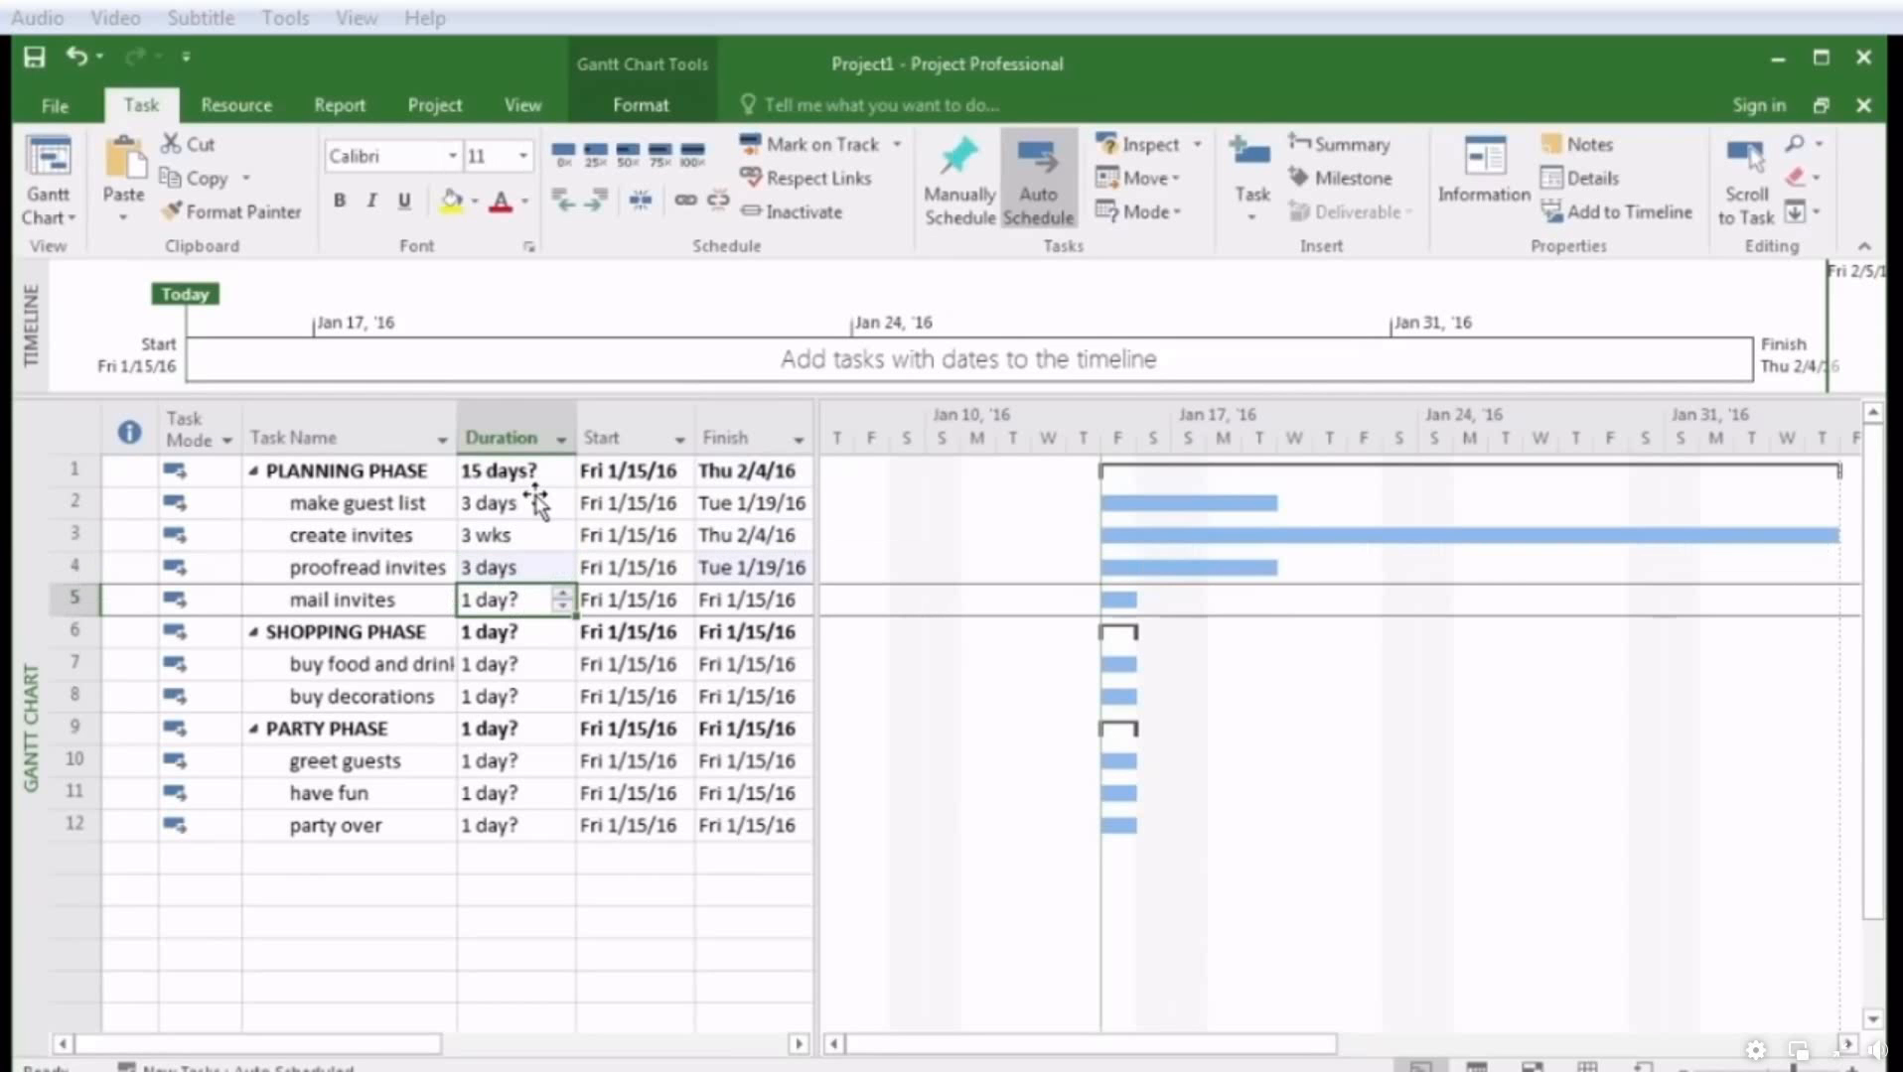
# Enter 0.5 days as the duration of "mail invites", and replace it with 4 hours
pyautogui.write('.5h')
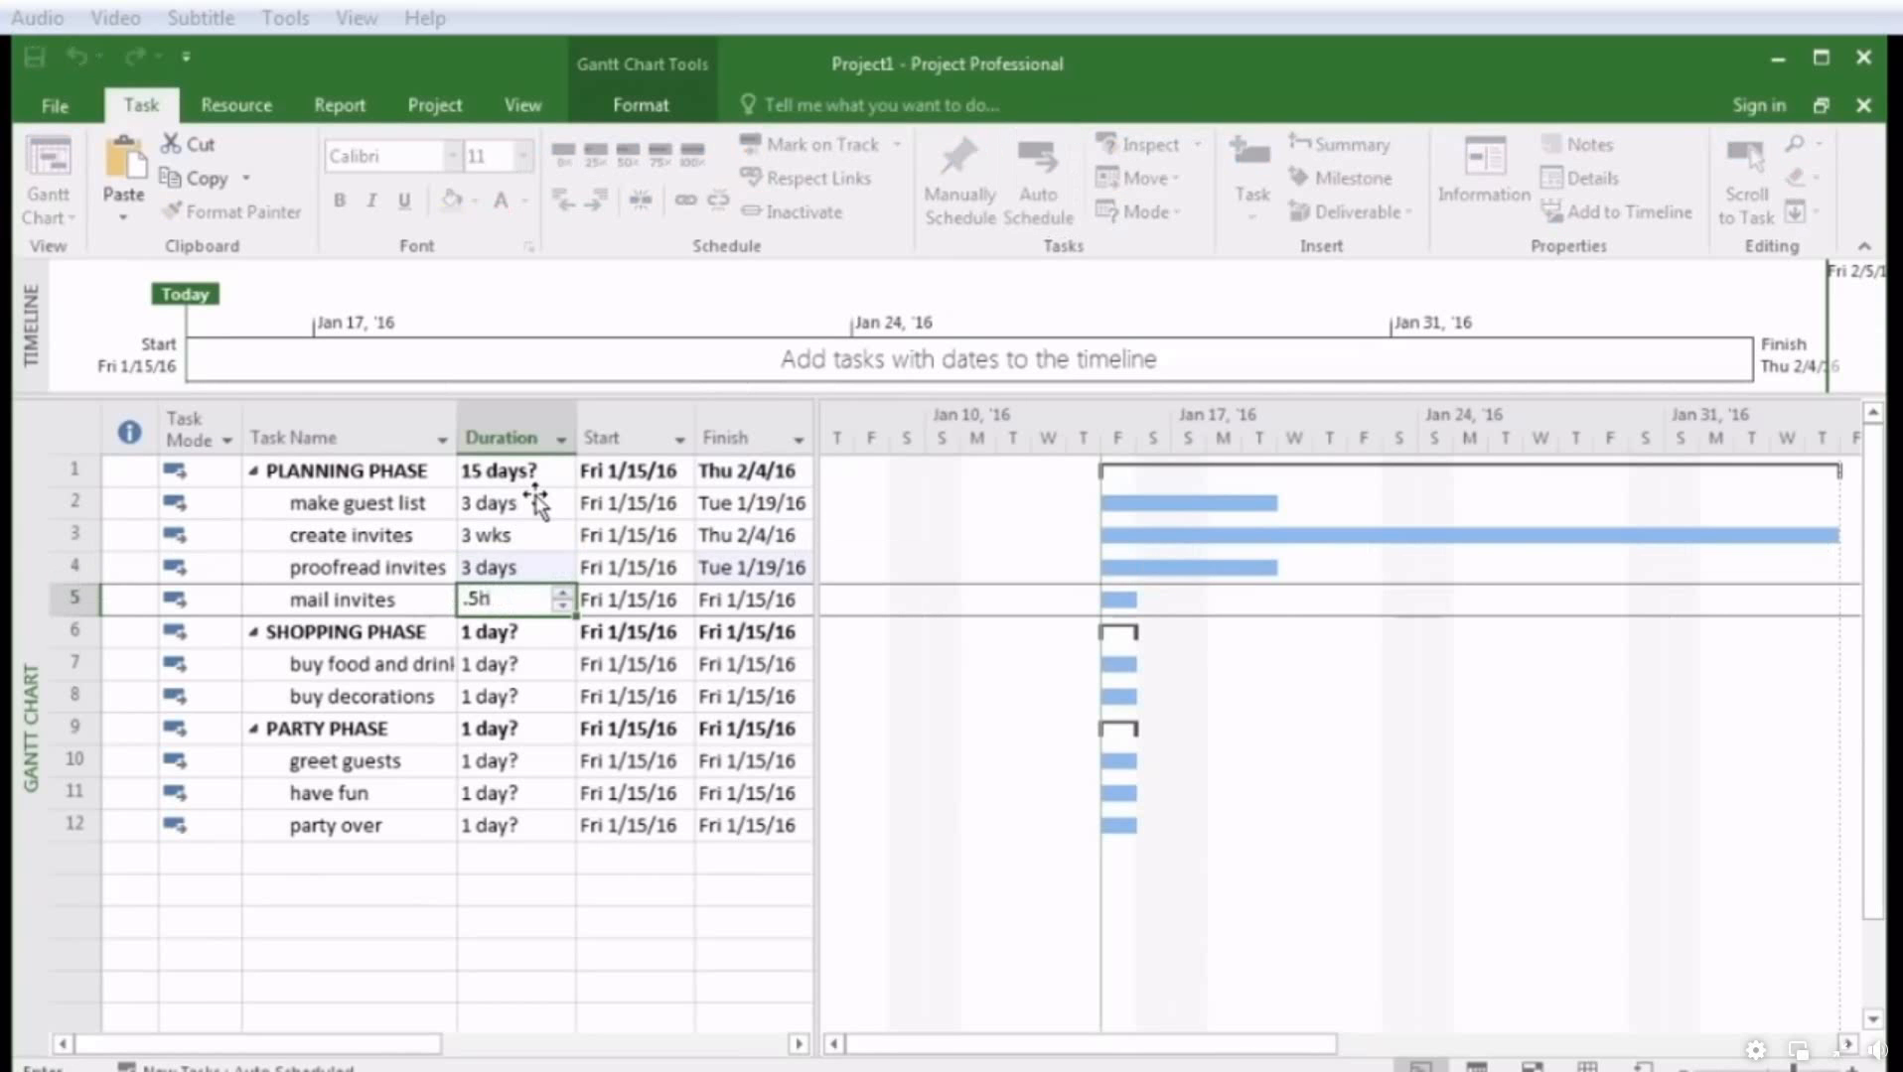
pyautogui.press('Return')
pyautogui.click(504, 601)
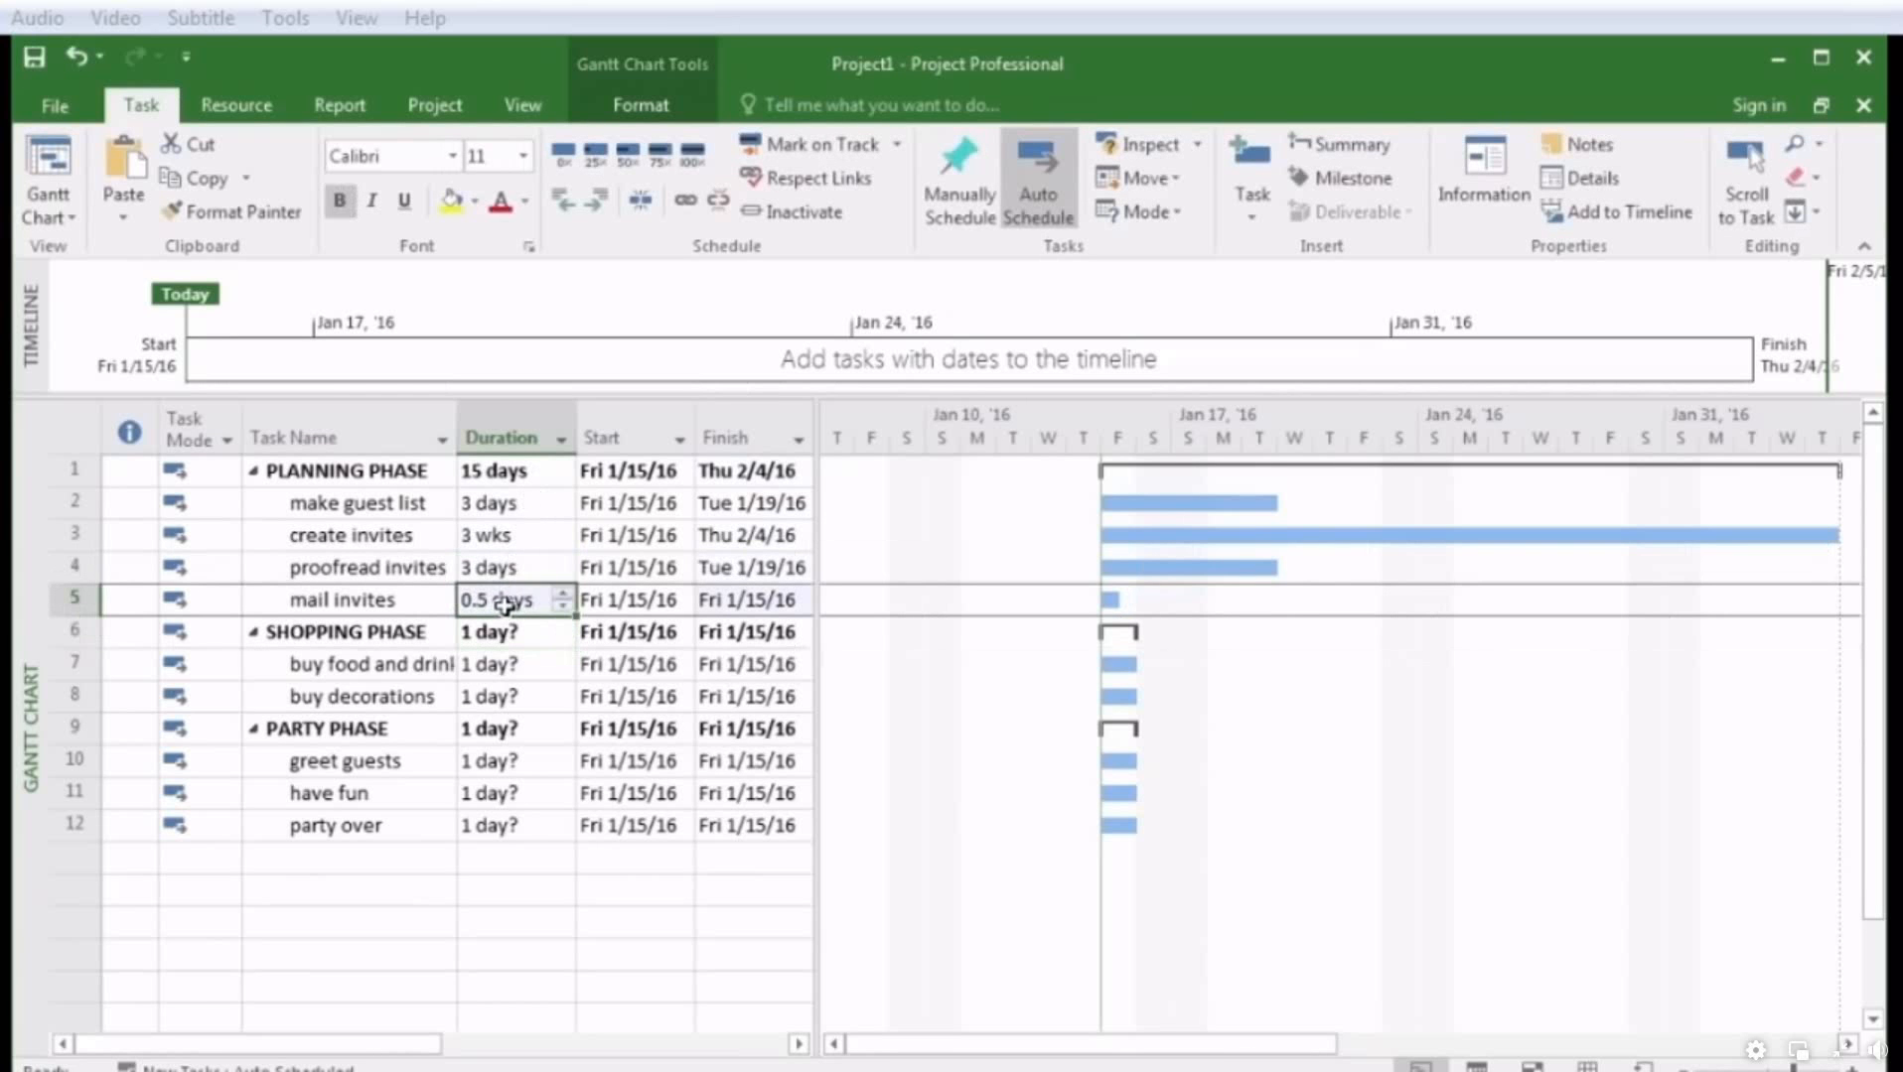
pyautogui.write('4h')
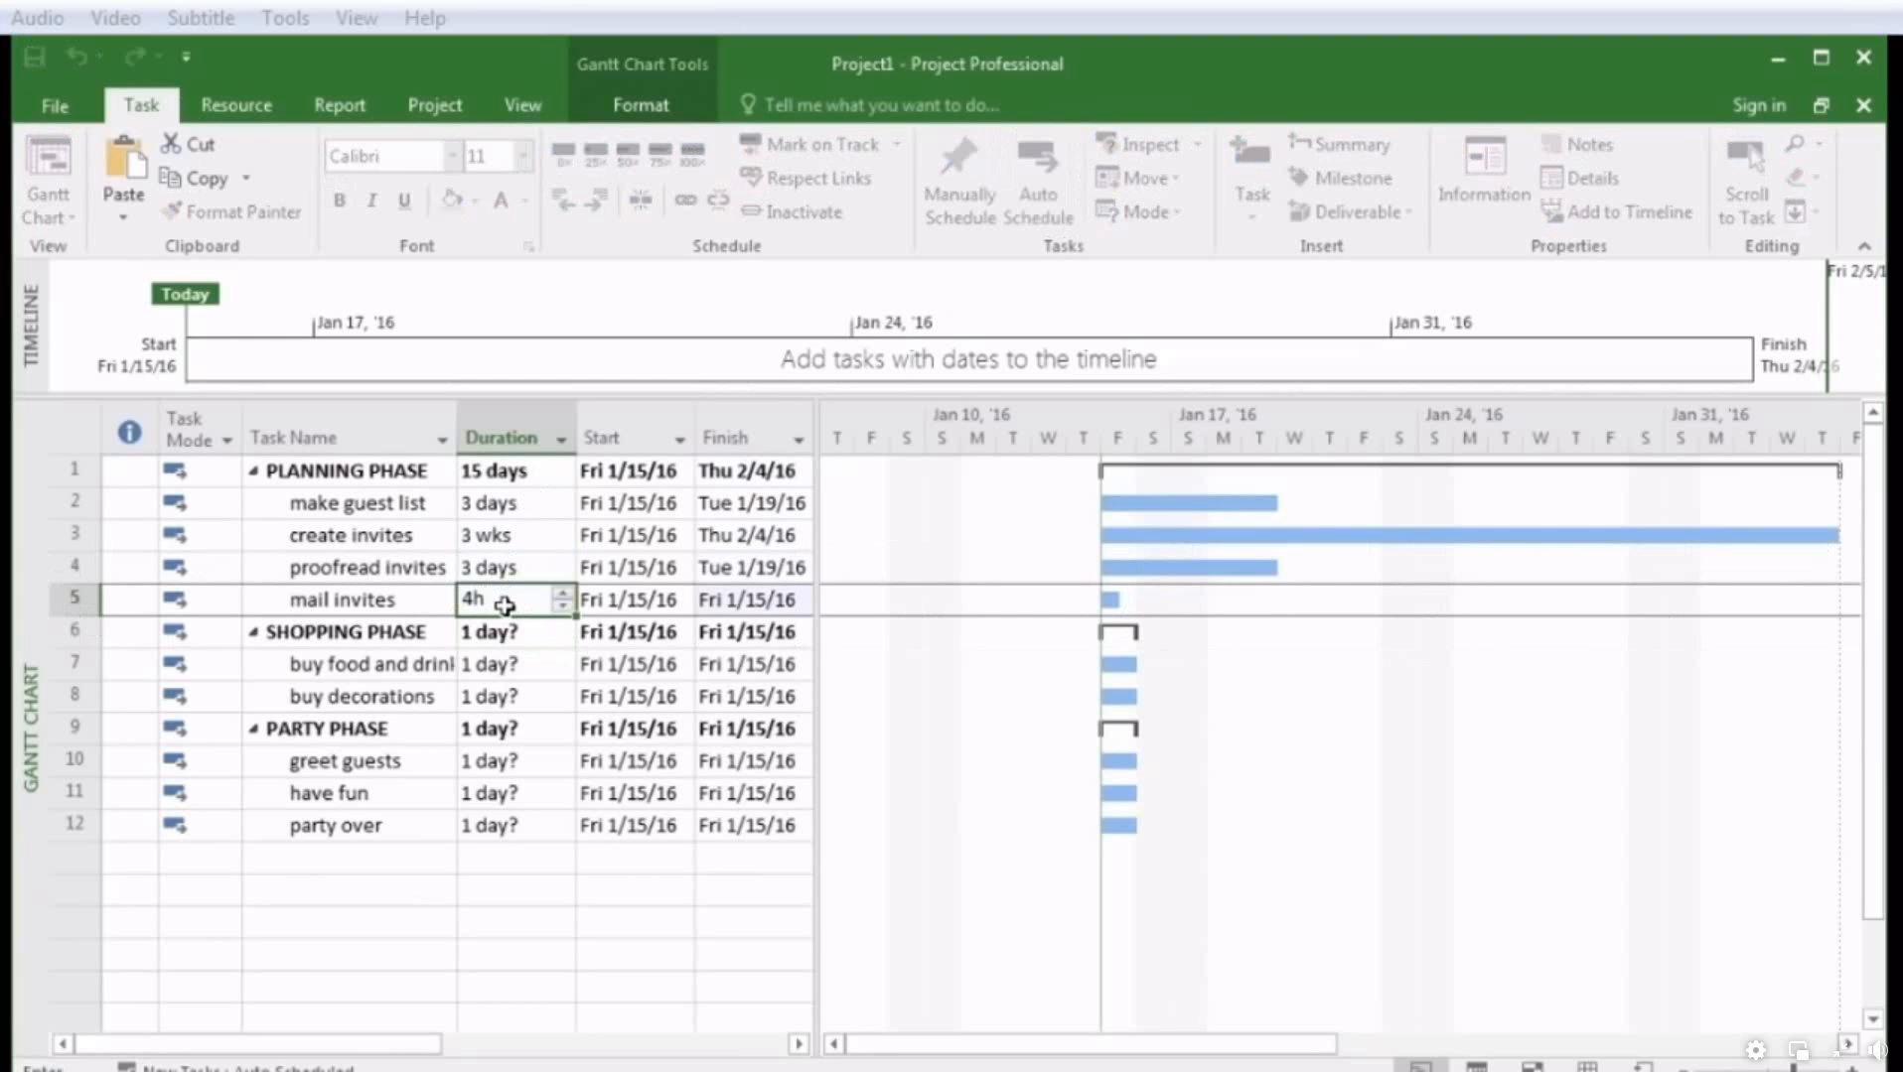
pyautogui.press('Return')
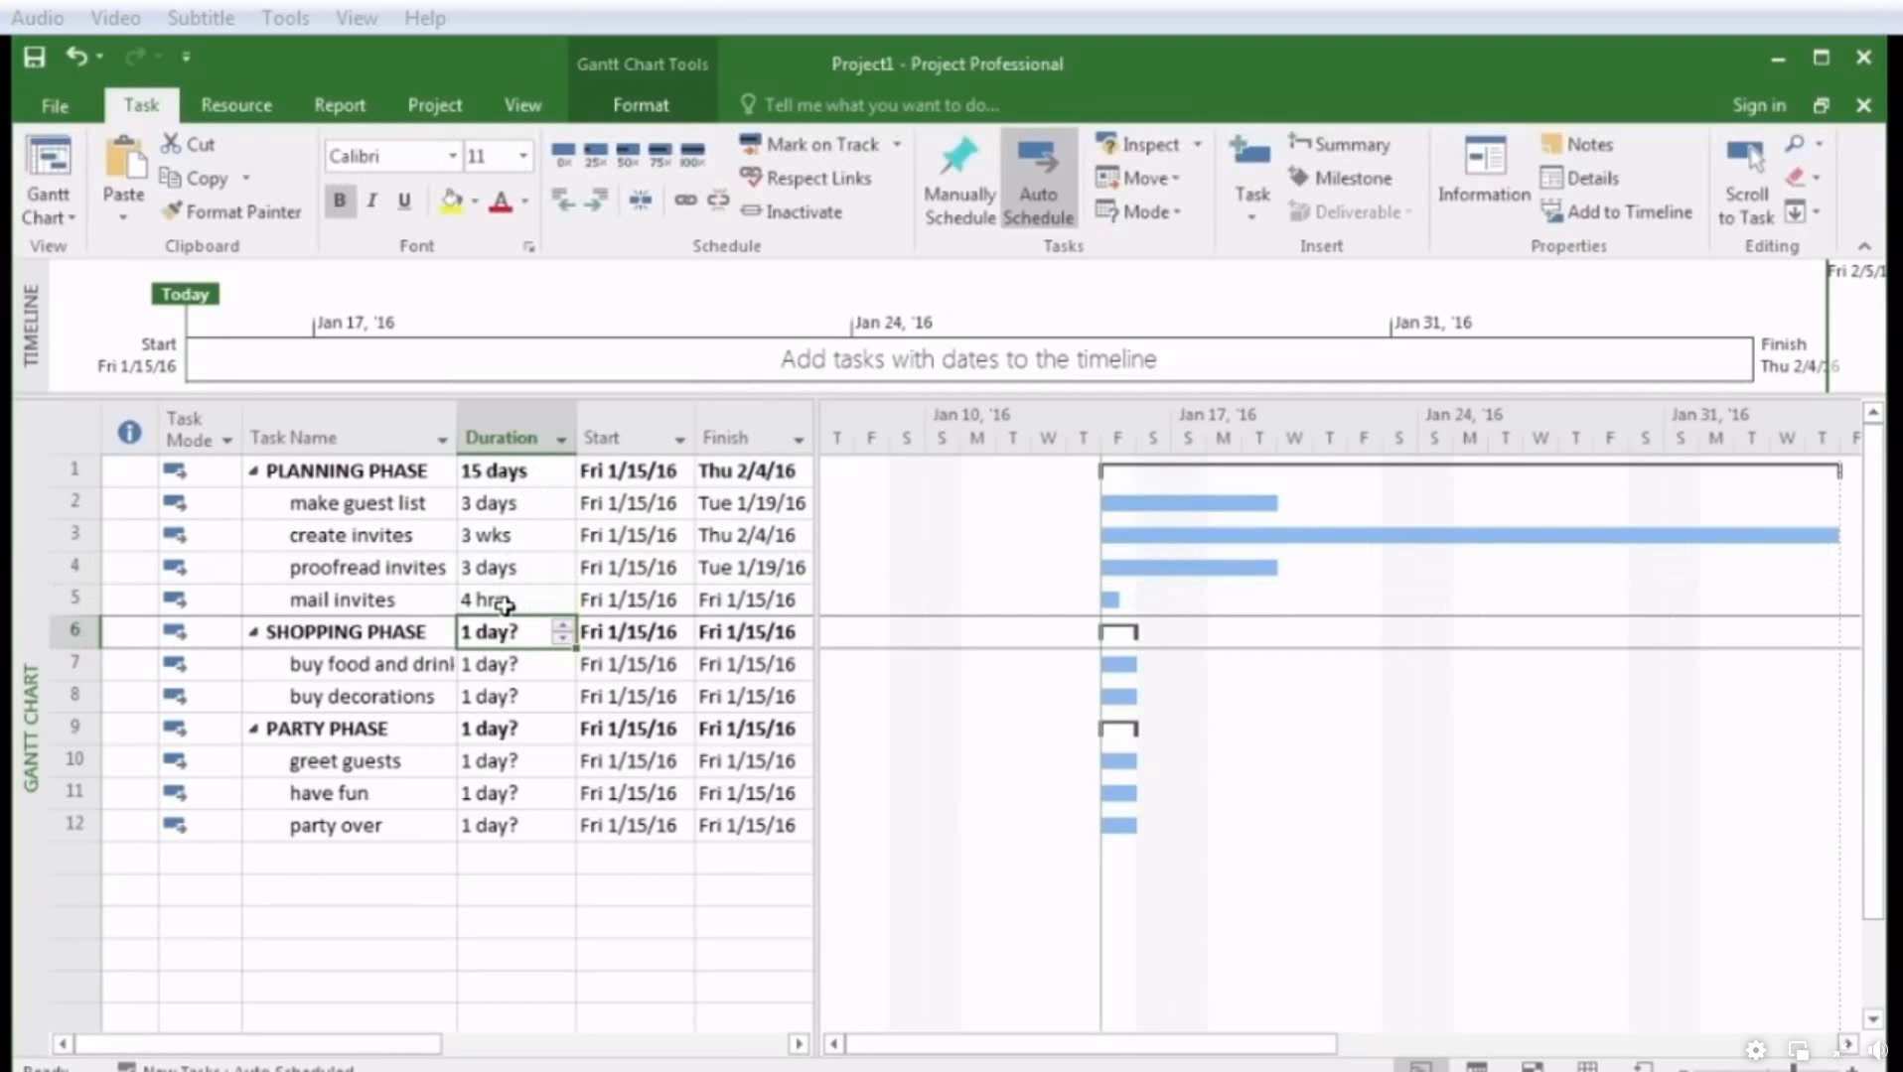
# Set the duration of "buy food and drink" to 0.5 days and of "buy decorations" to 3 days
pyautogui.click(493, 666)
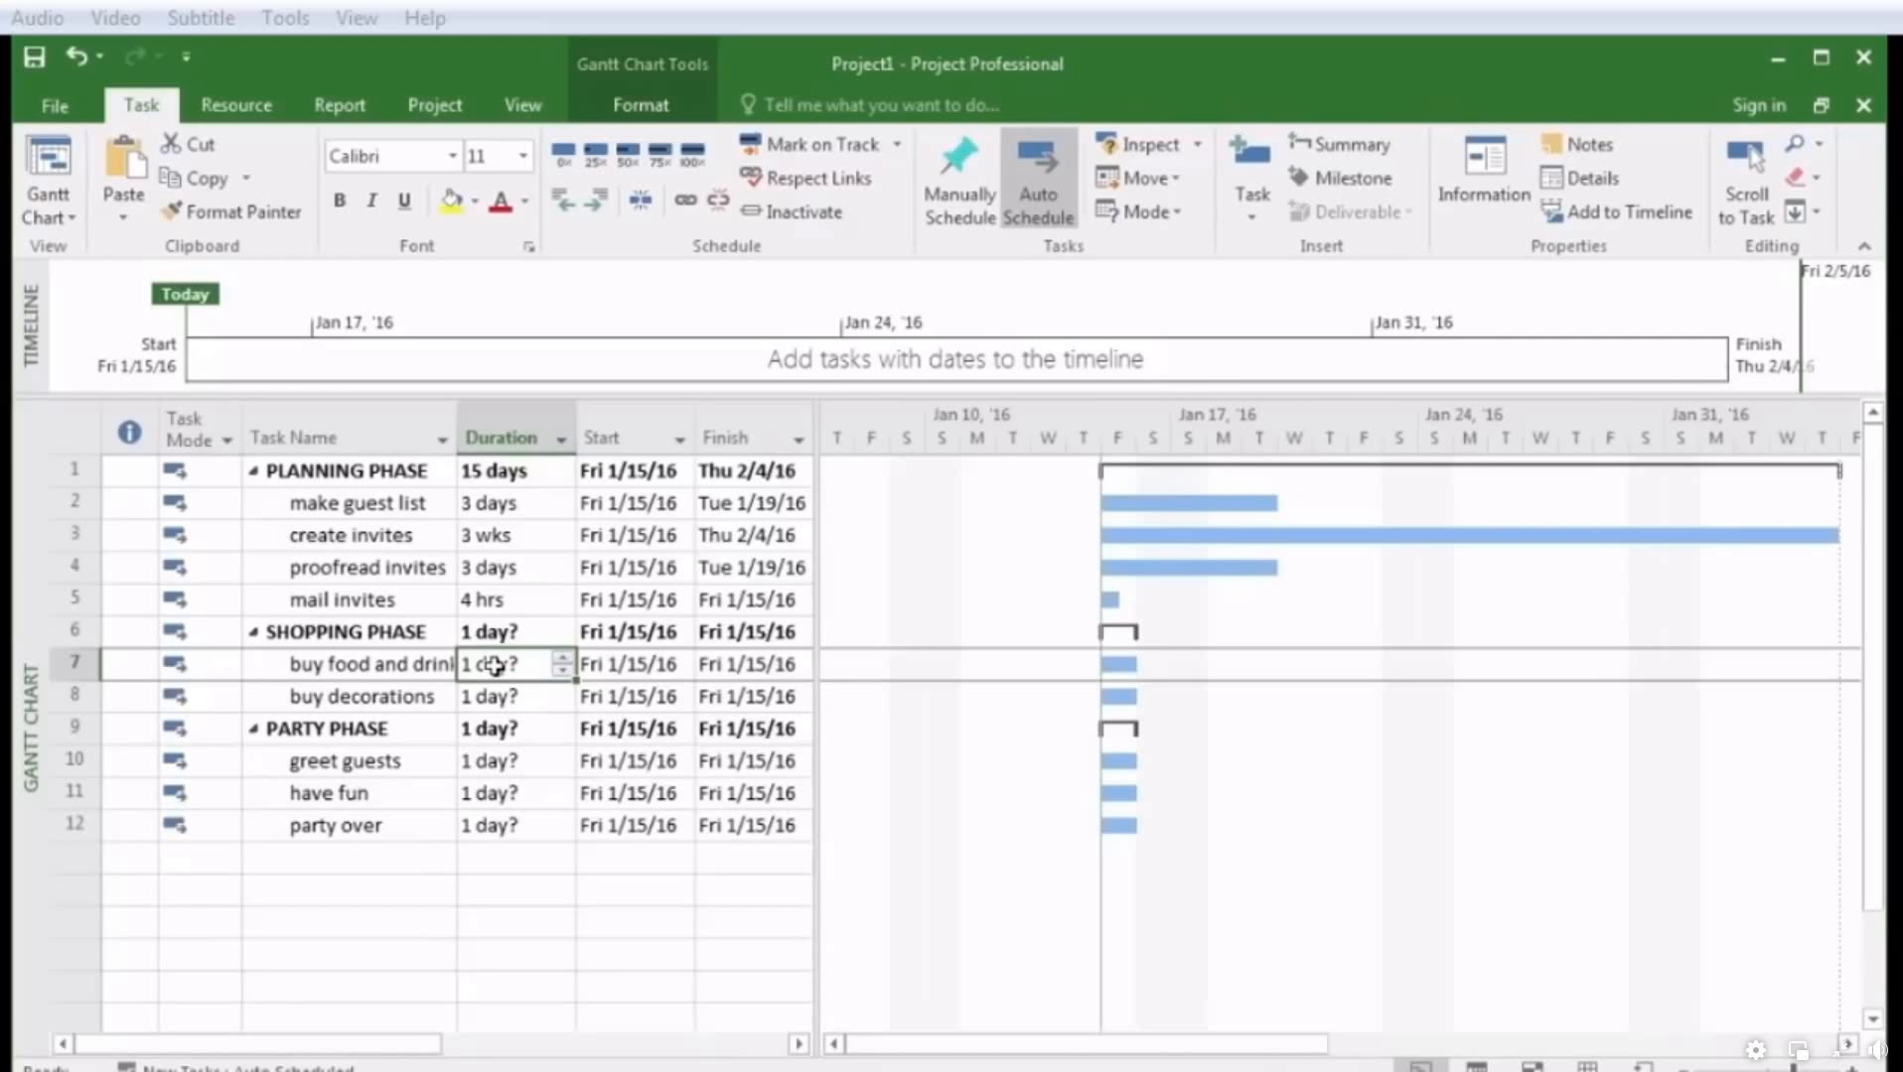
pyautogui.write('0.5')
pyautogui.press('Return')
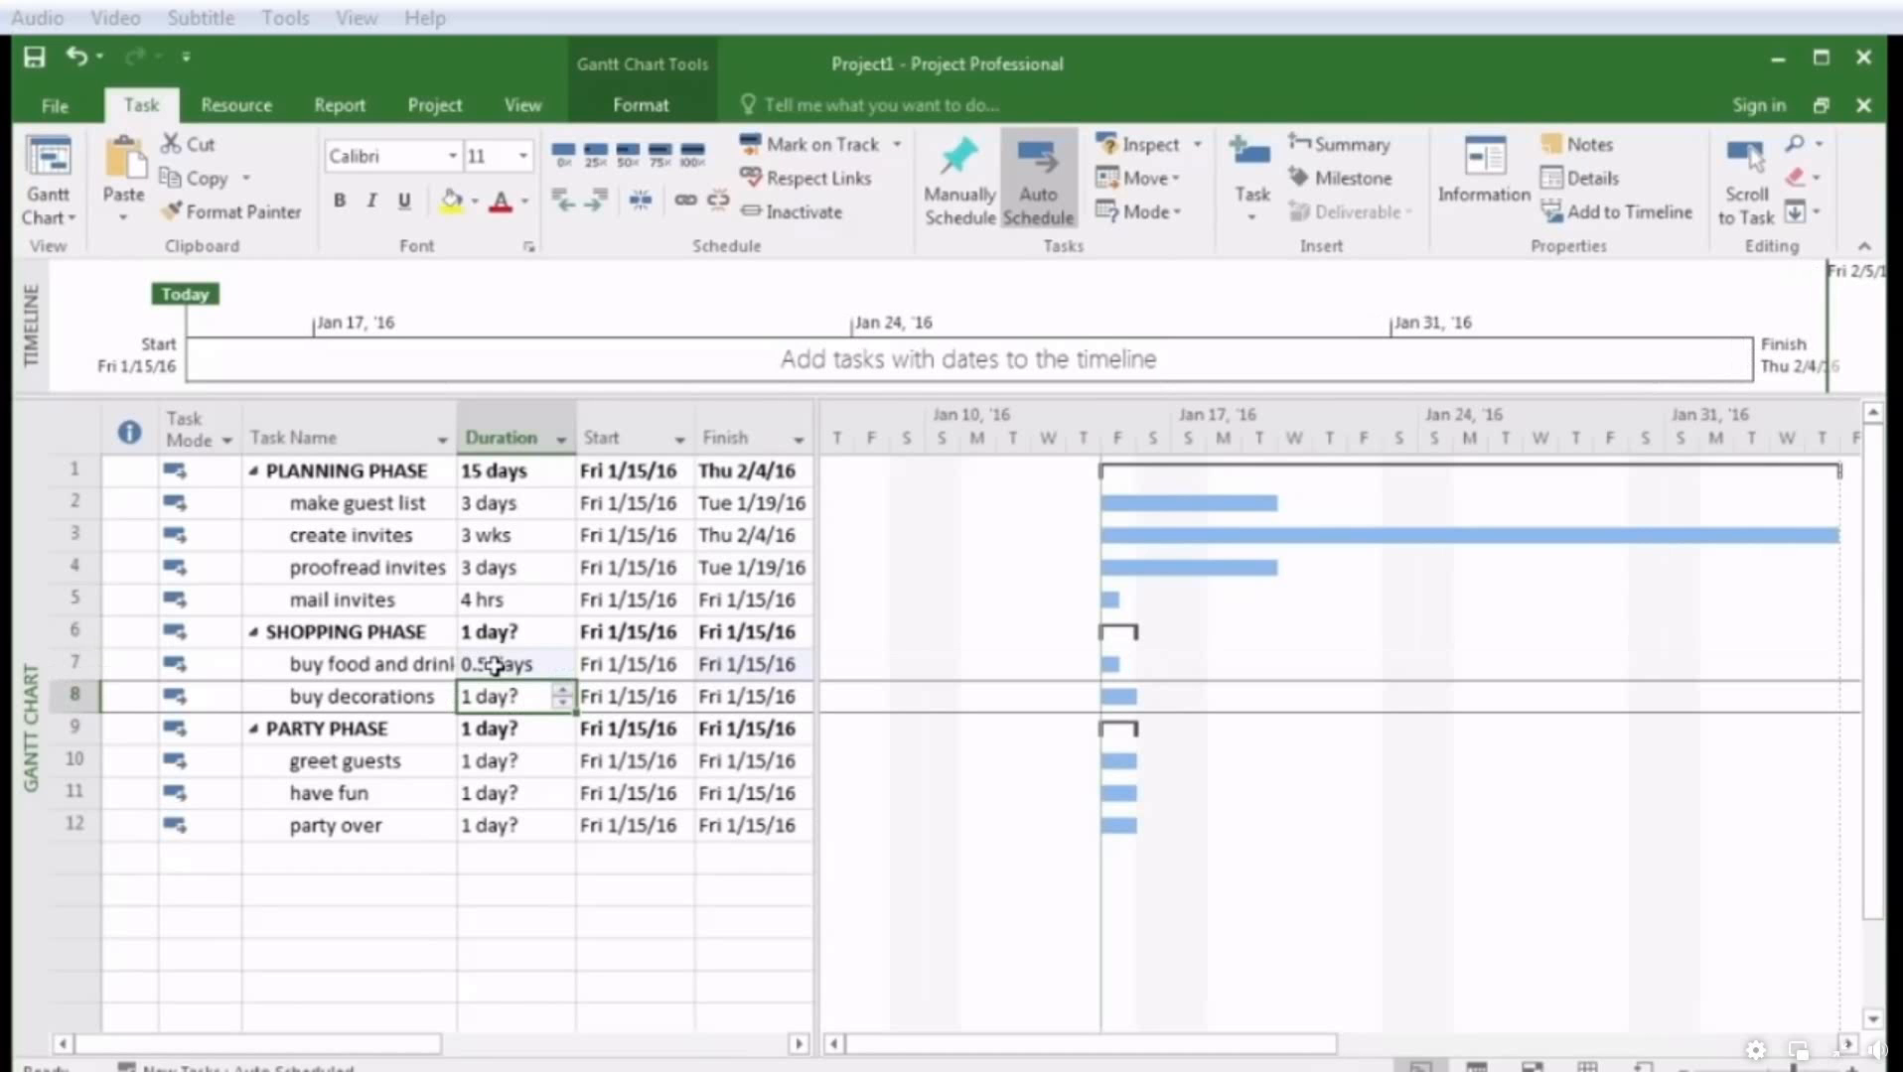
pyautogui.write('3d')
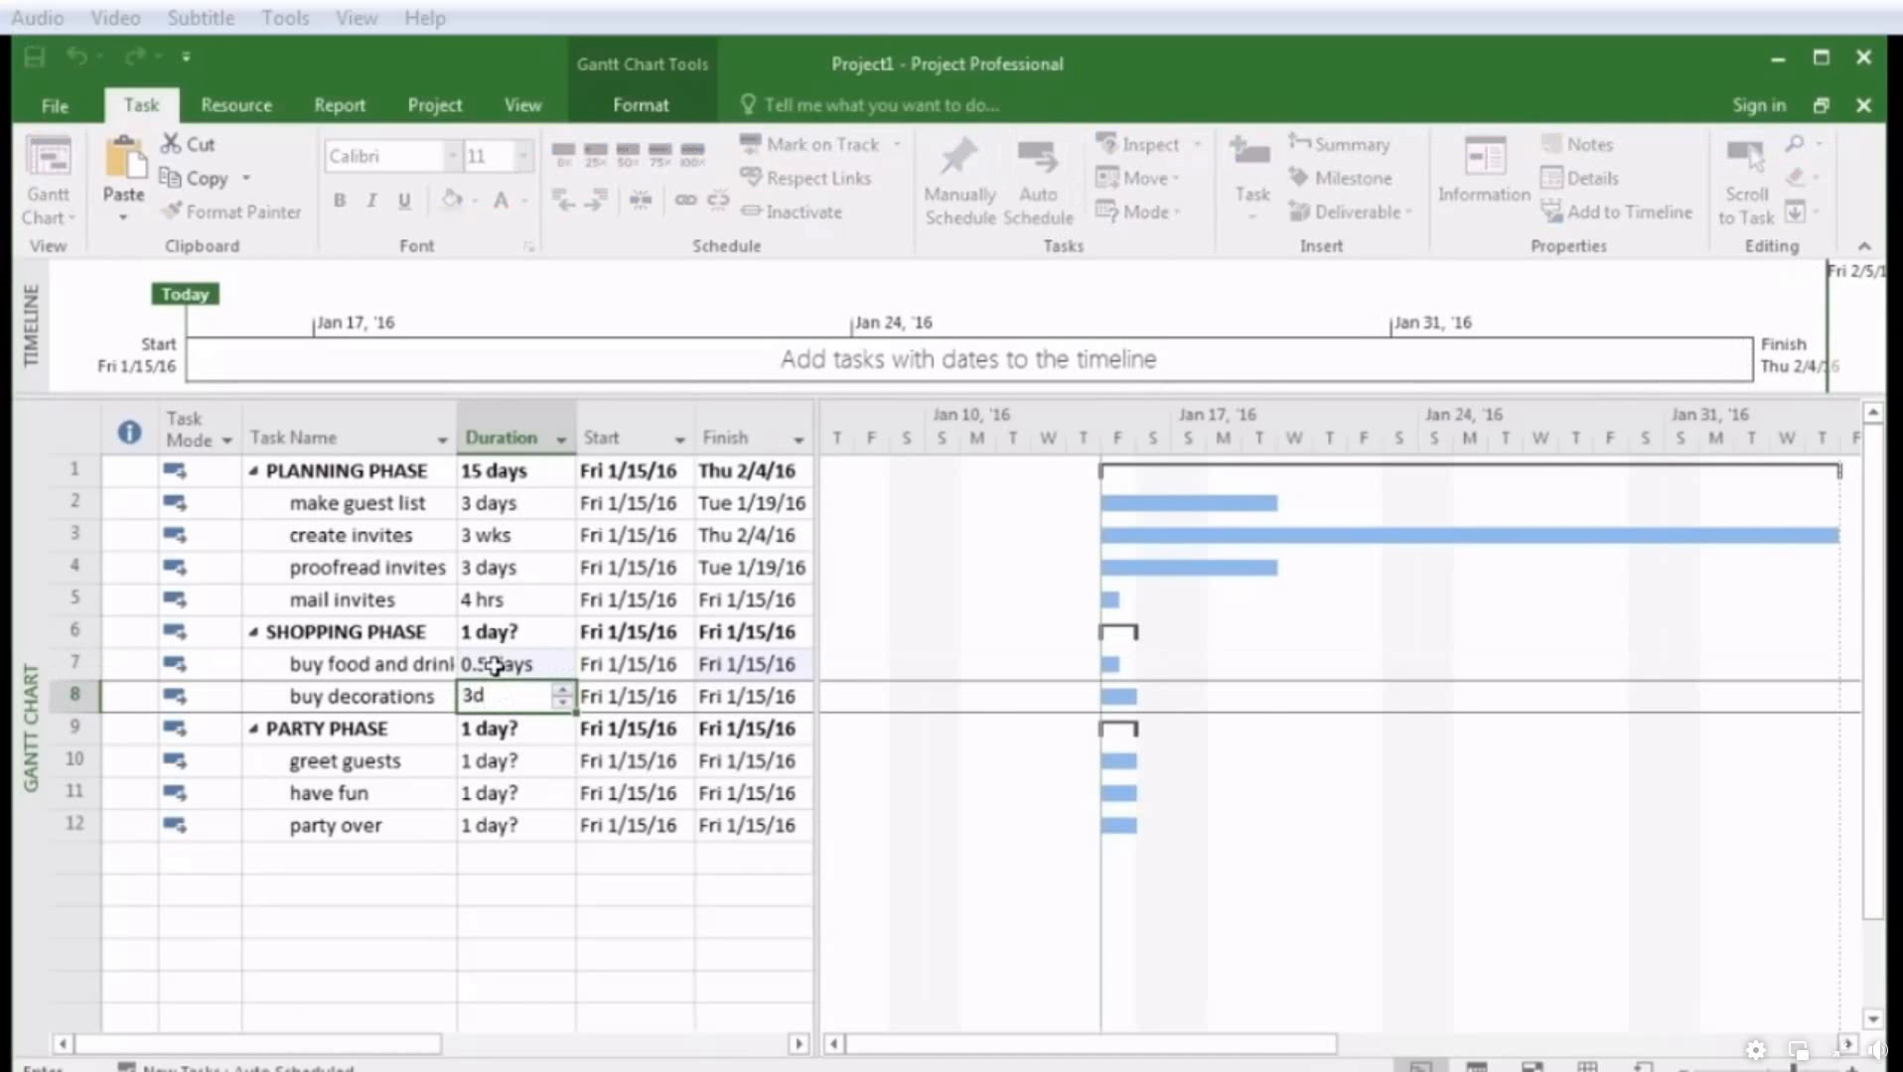
pyautogui.press('Return')
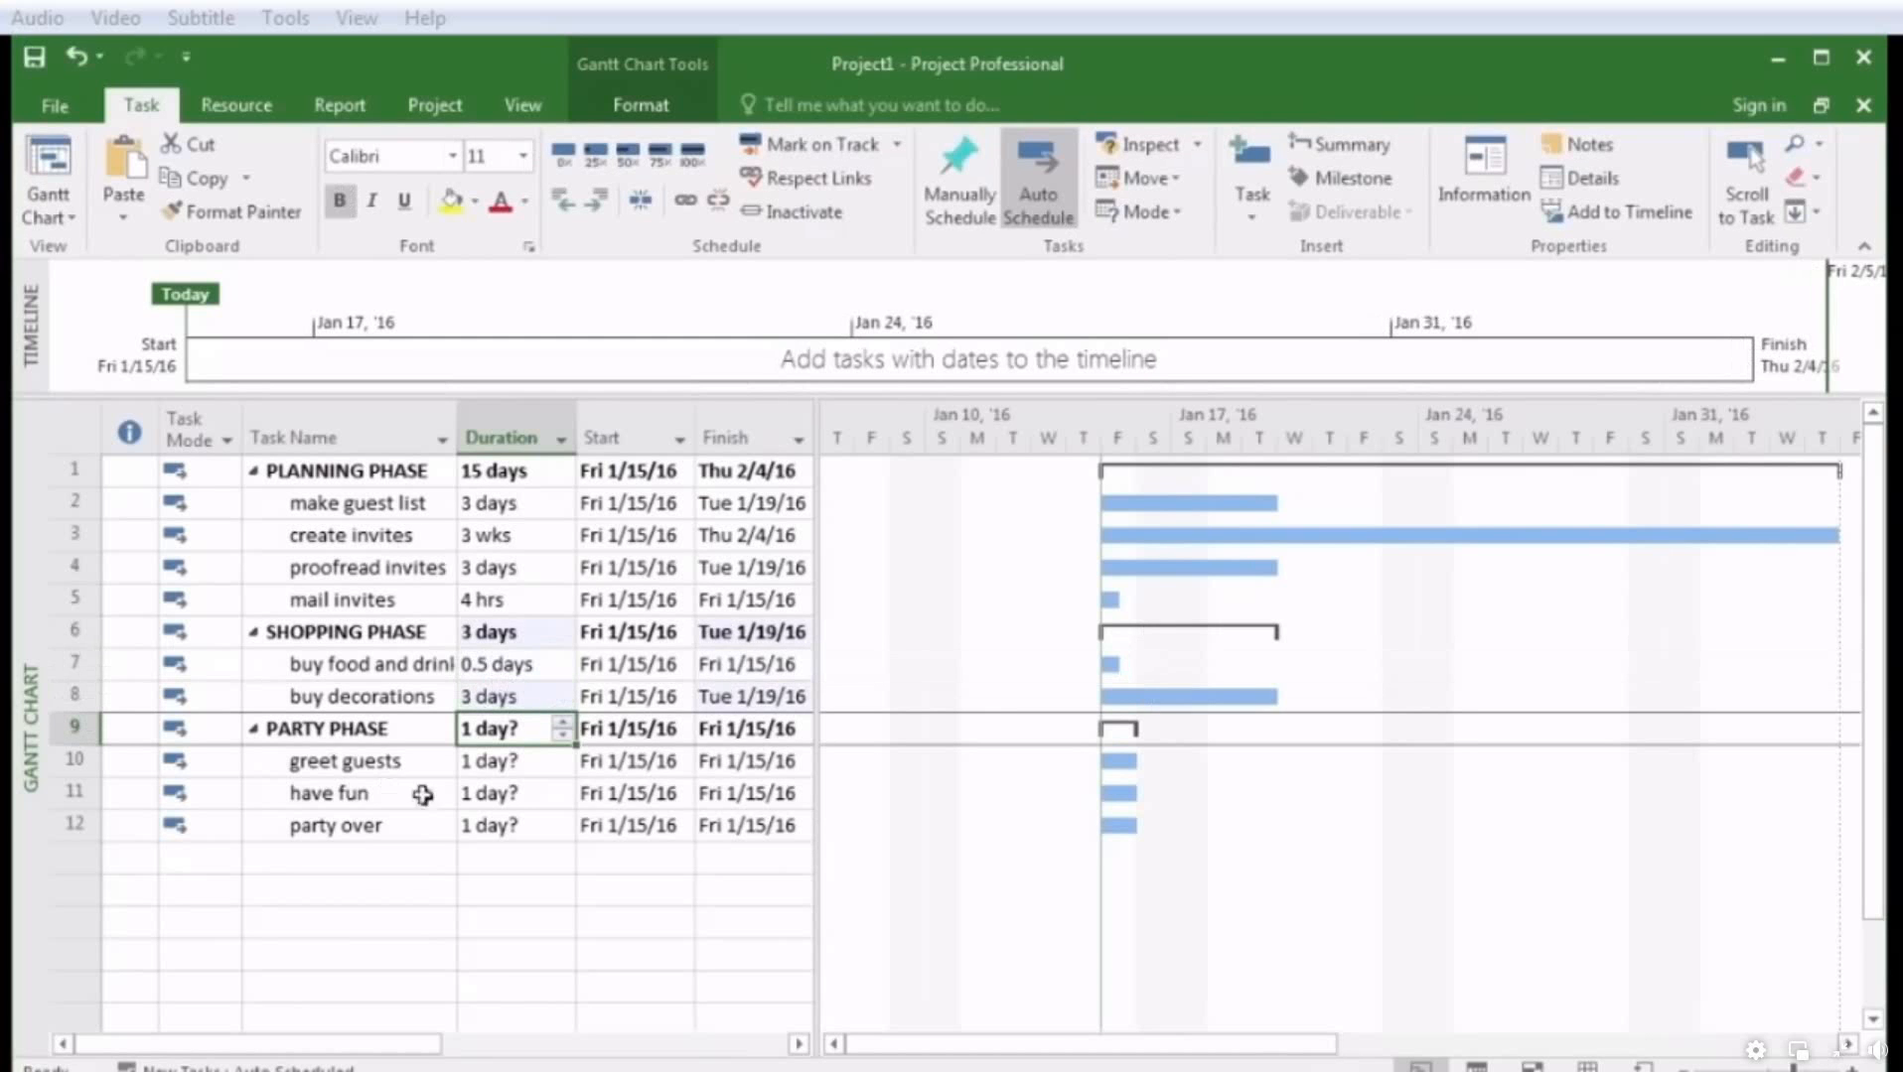
# Set the duration of "greet guests" to 2 hours and of "have fun" to 4 hours
pyautogui.click(476, 767)
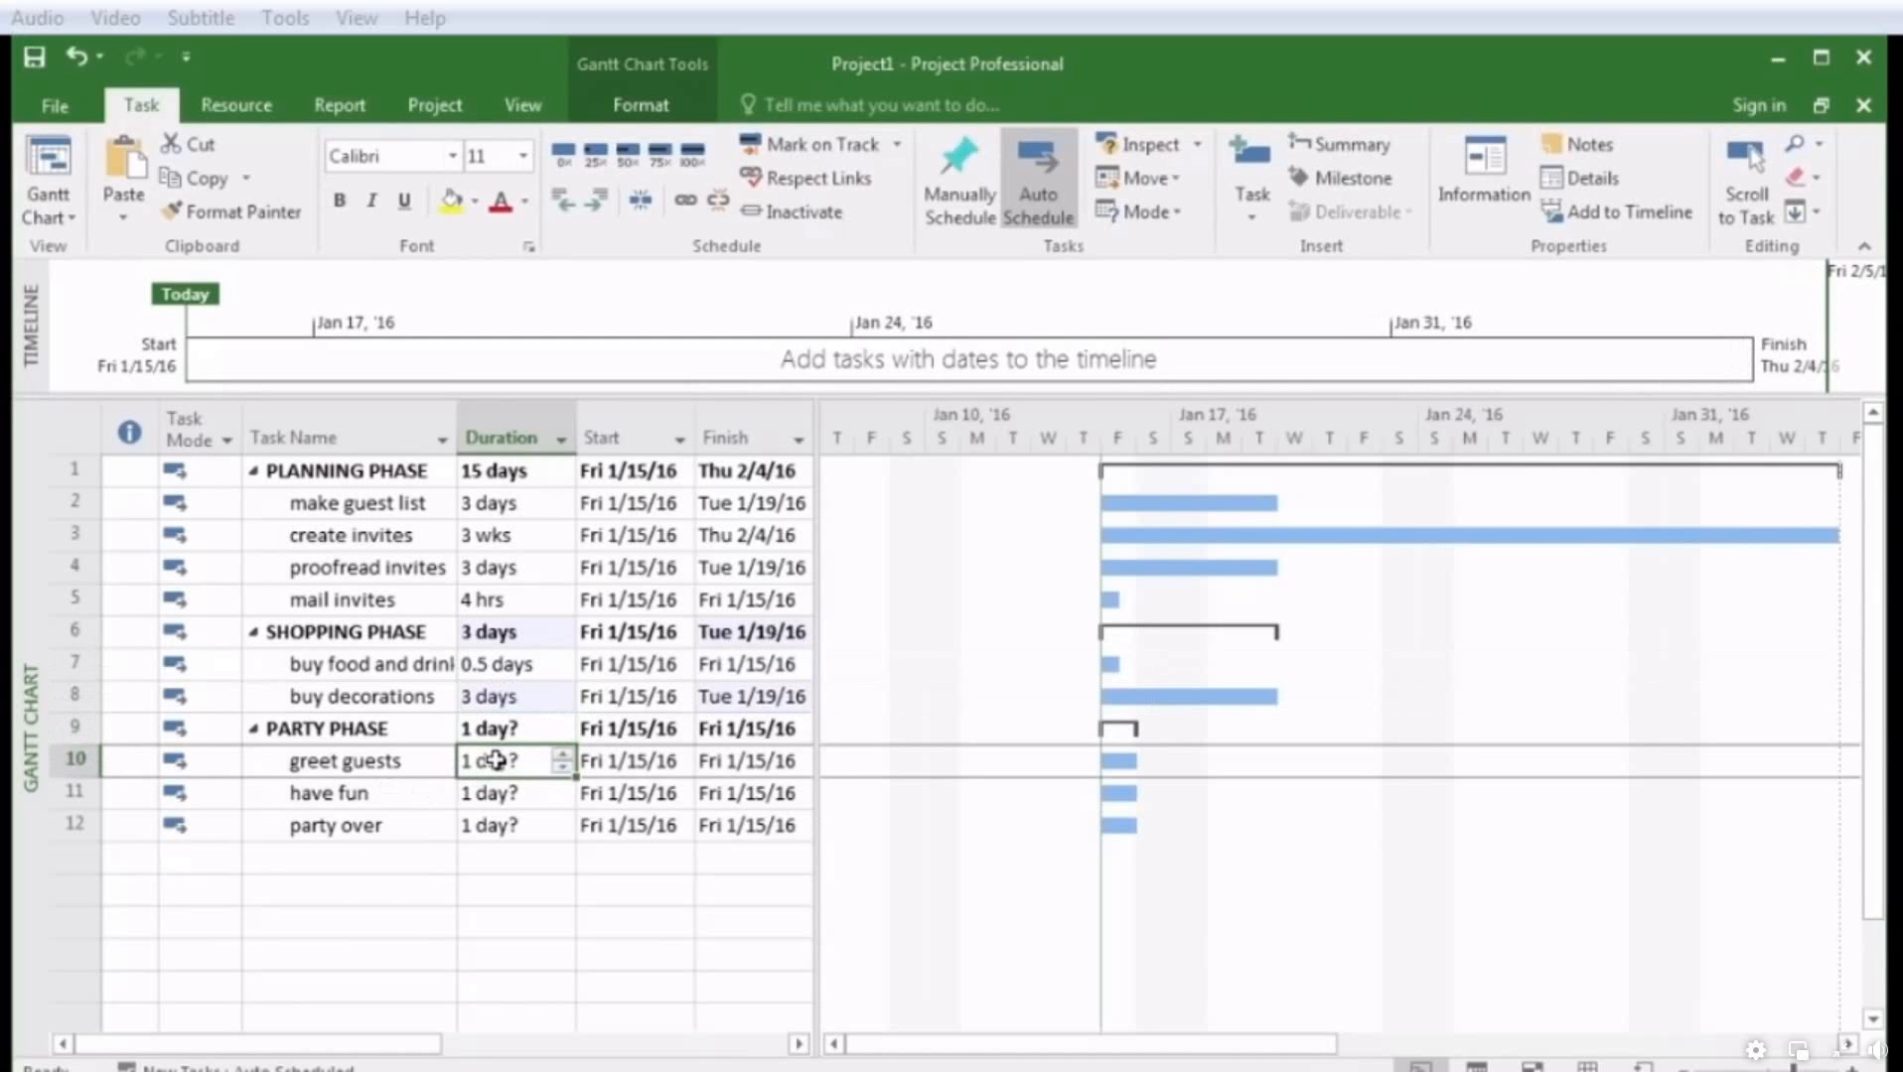
pyautogui.write('2h')
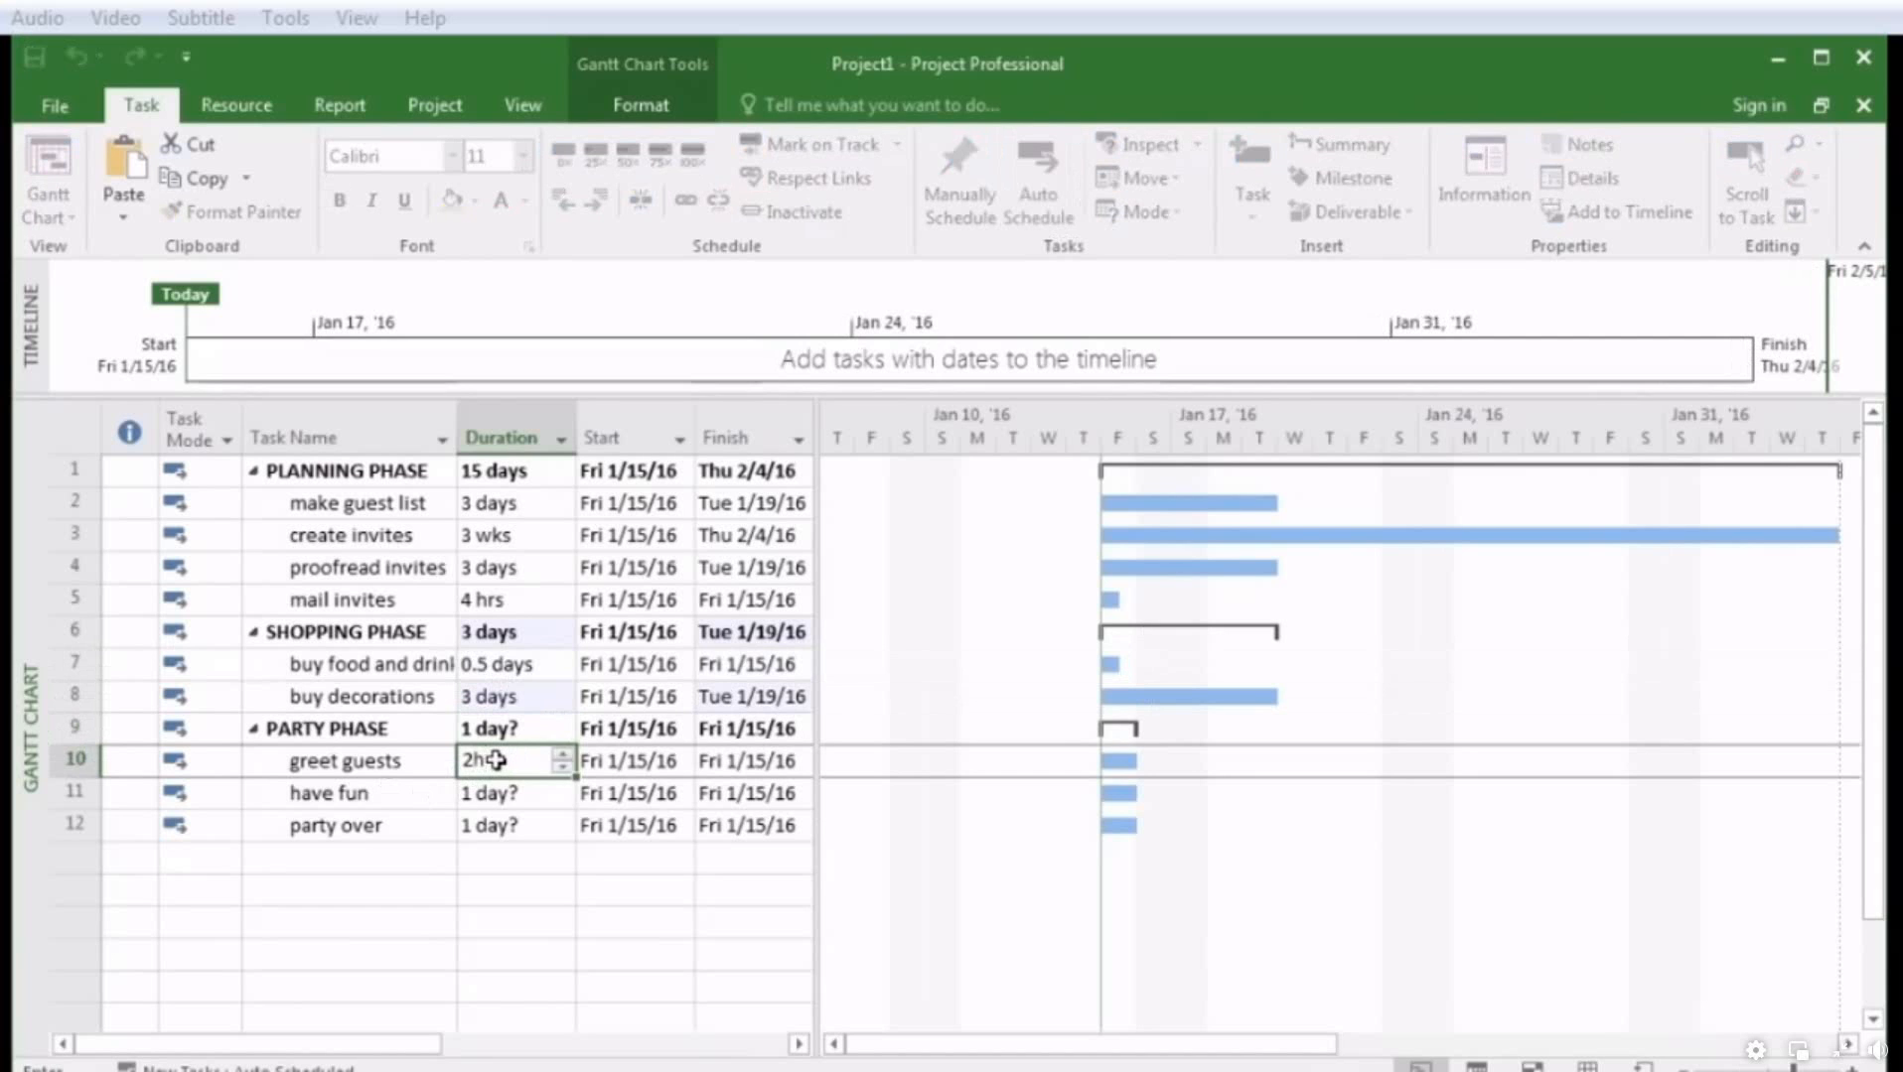
pyautogui.press('Return')
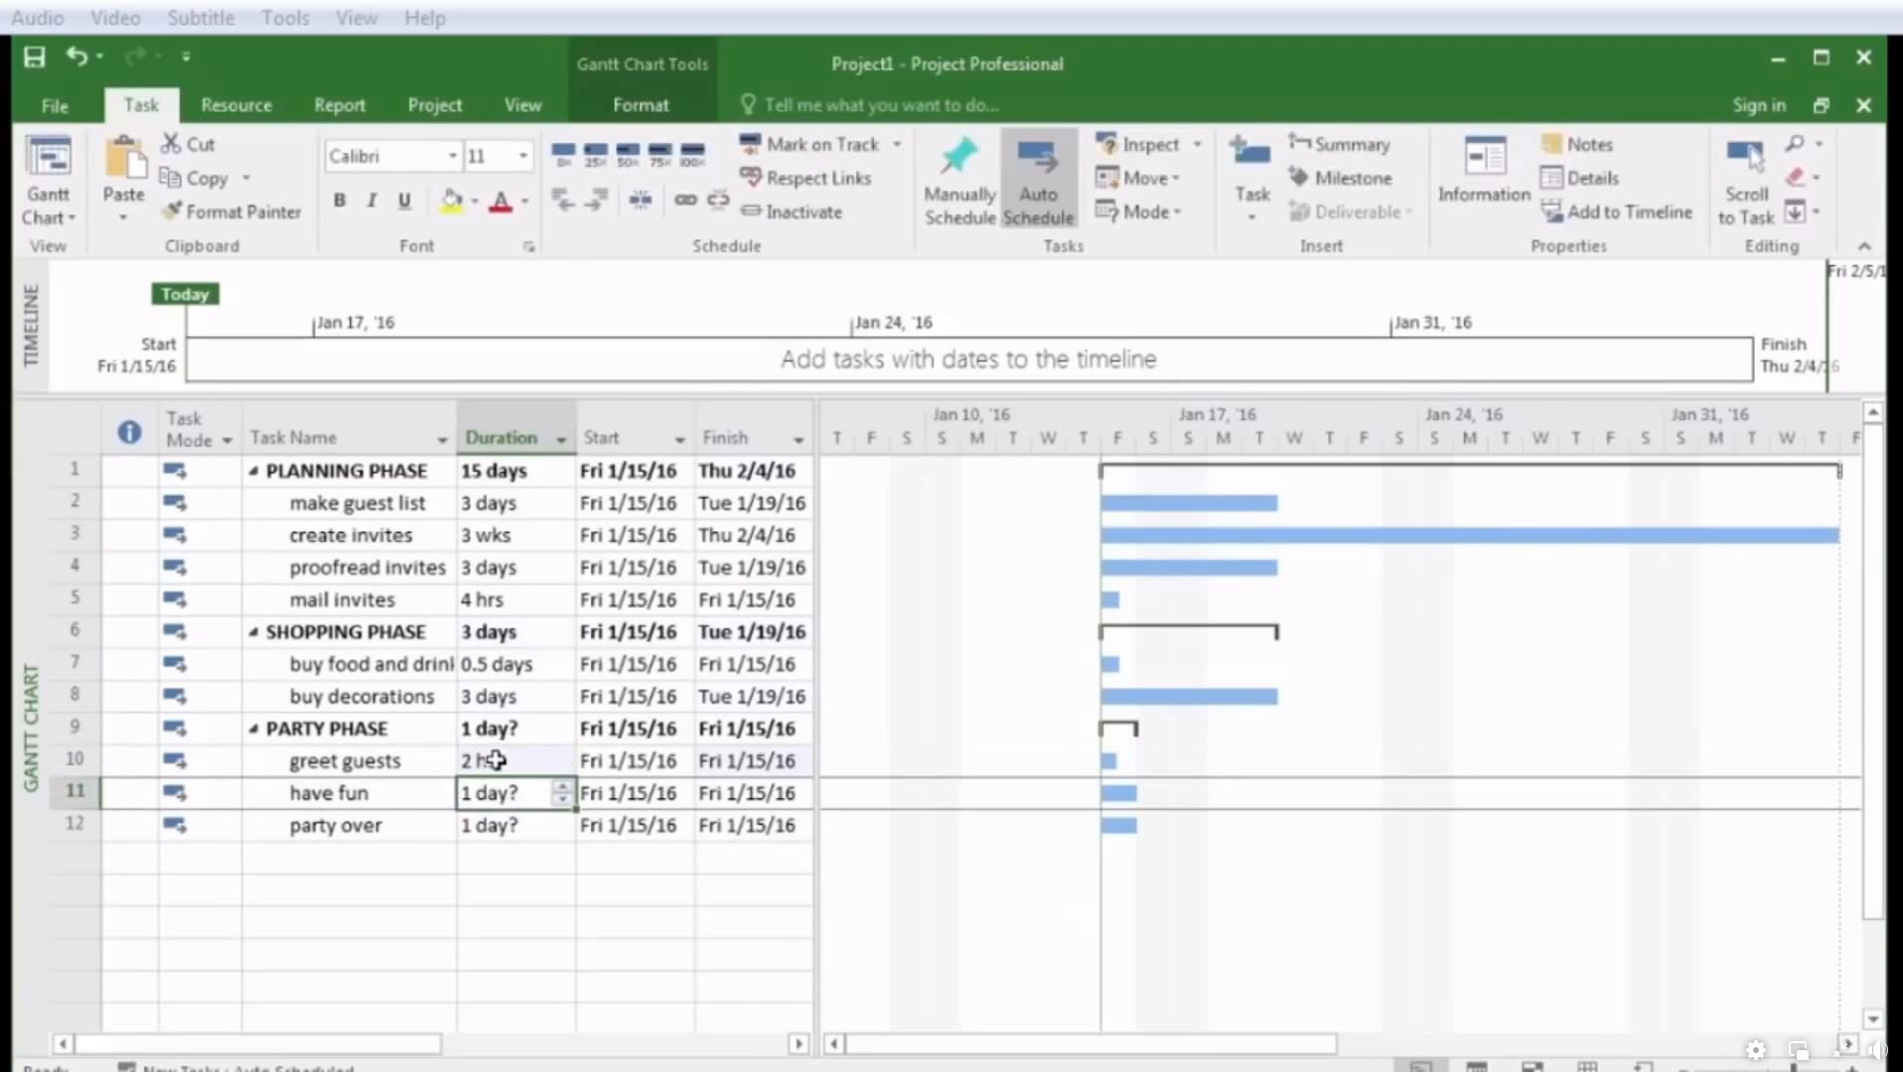
pyautogui.write('4h')
pyautogui.press('Return')
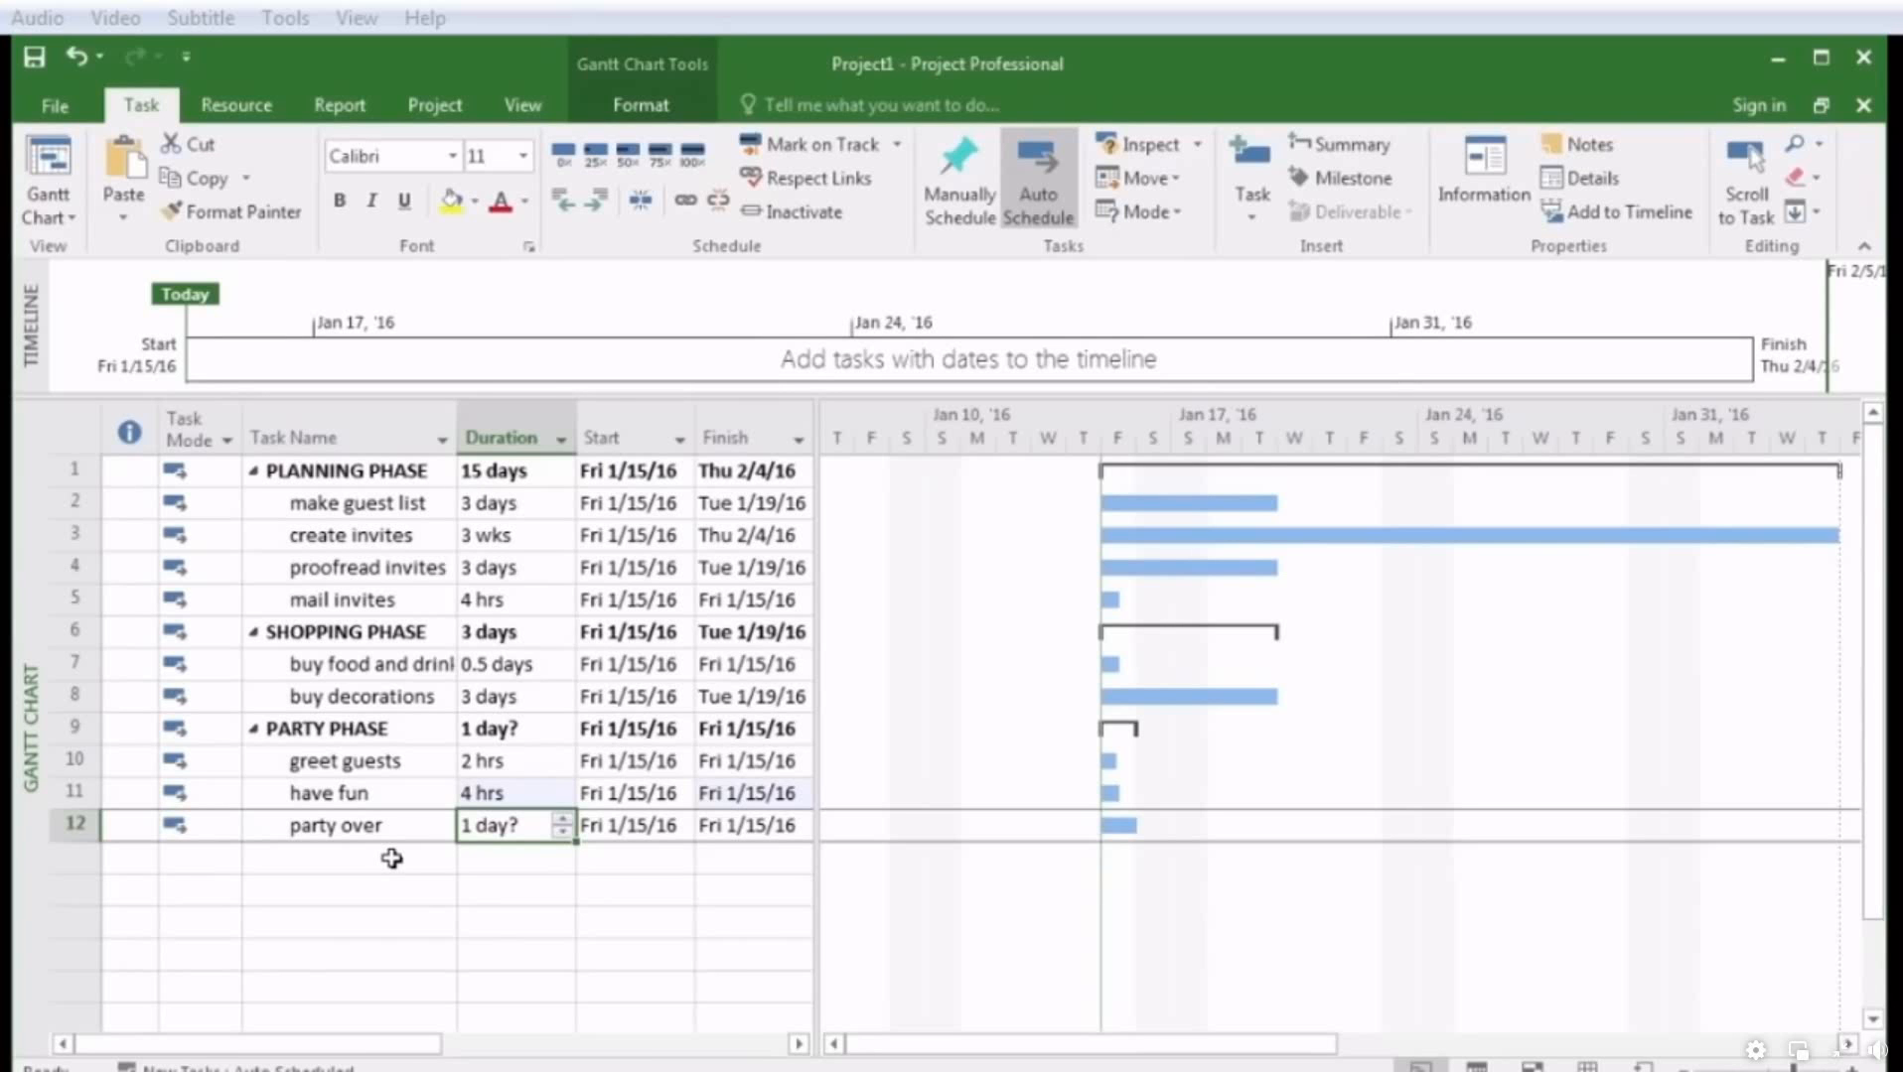
# Make "party over" a milestone by giving it a duration of 0 days
pyautogui.write('0')
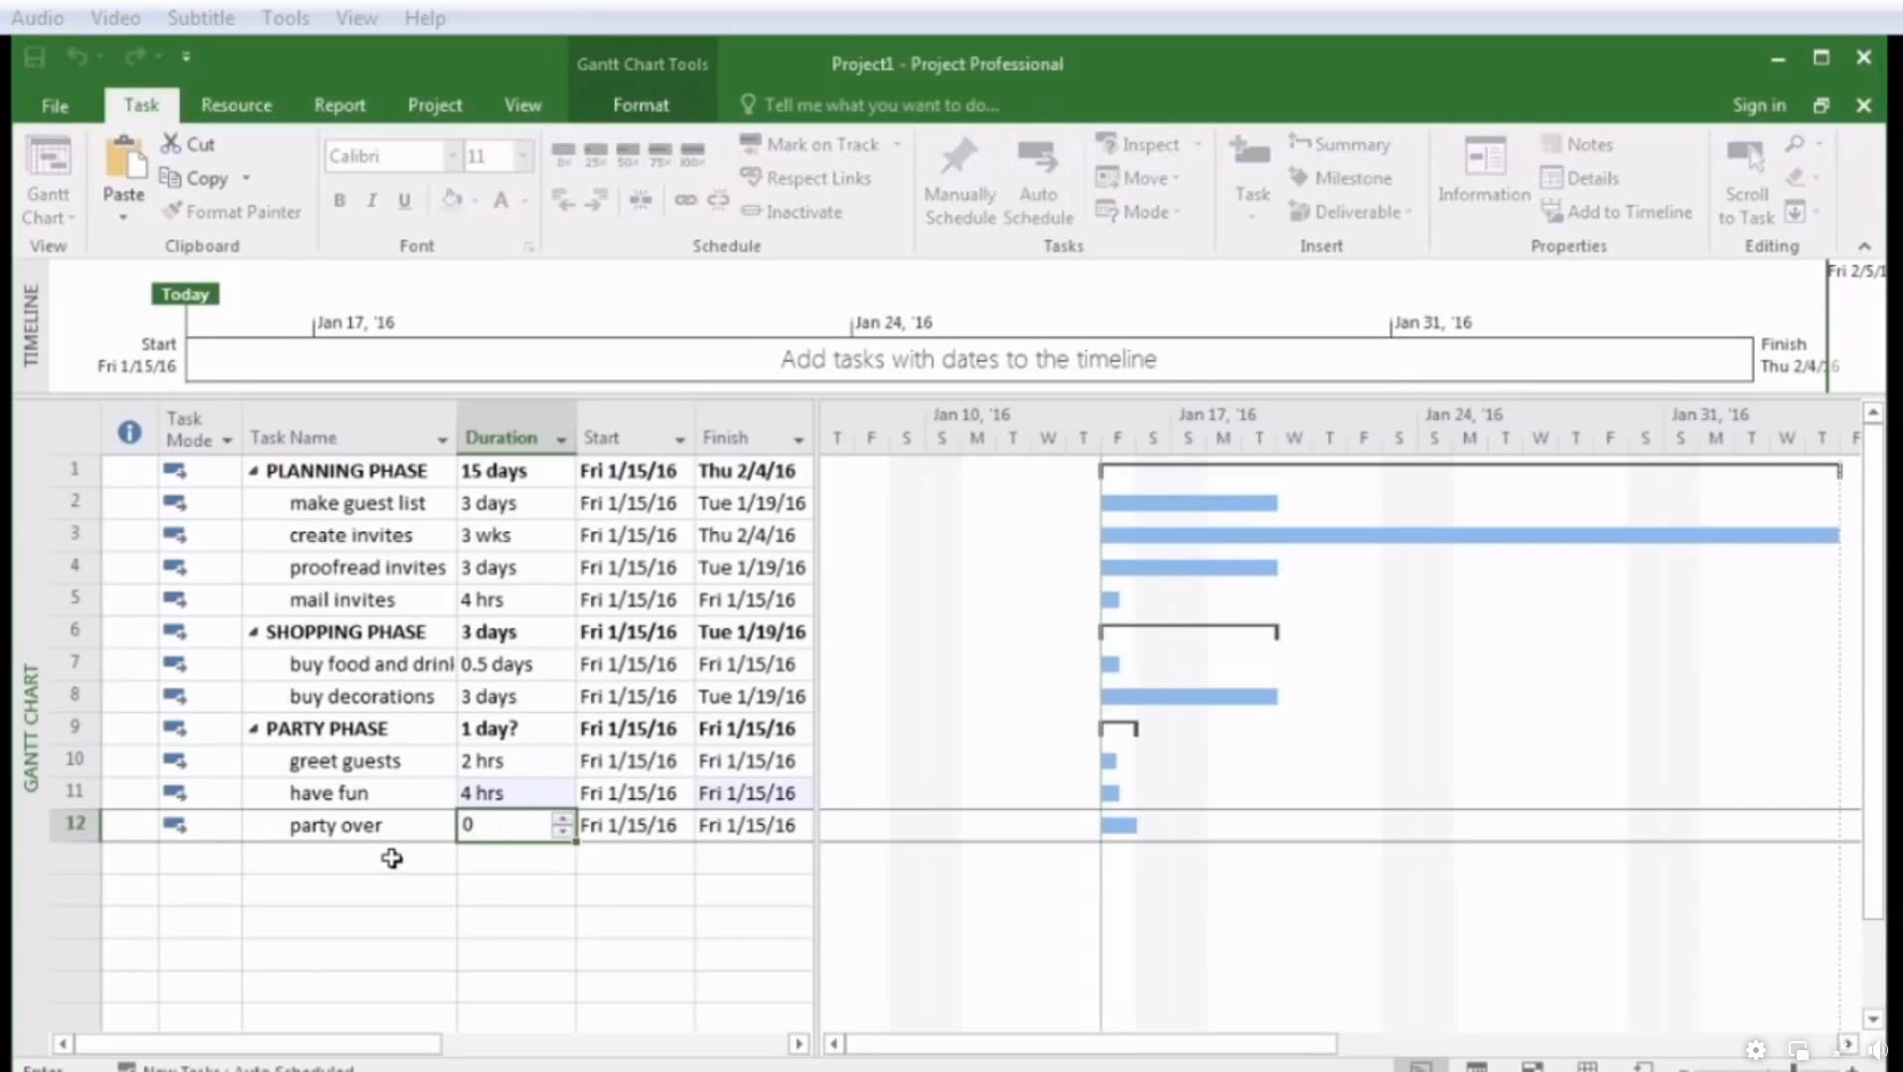
pyautogui.press('Return')
pyautogui.press('Return')
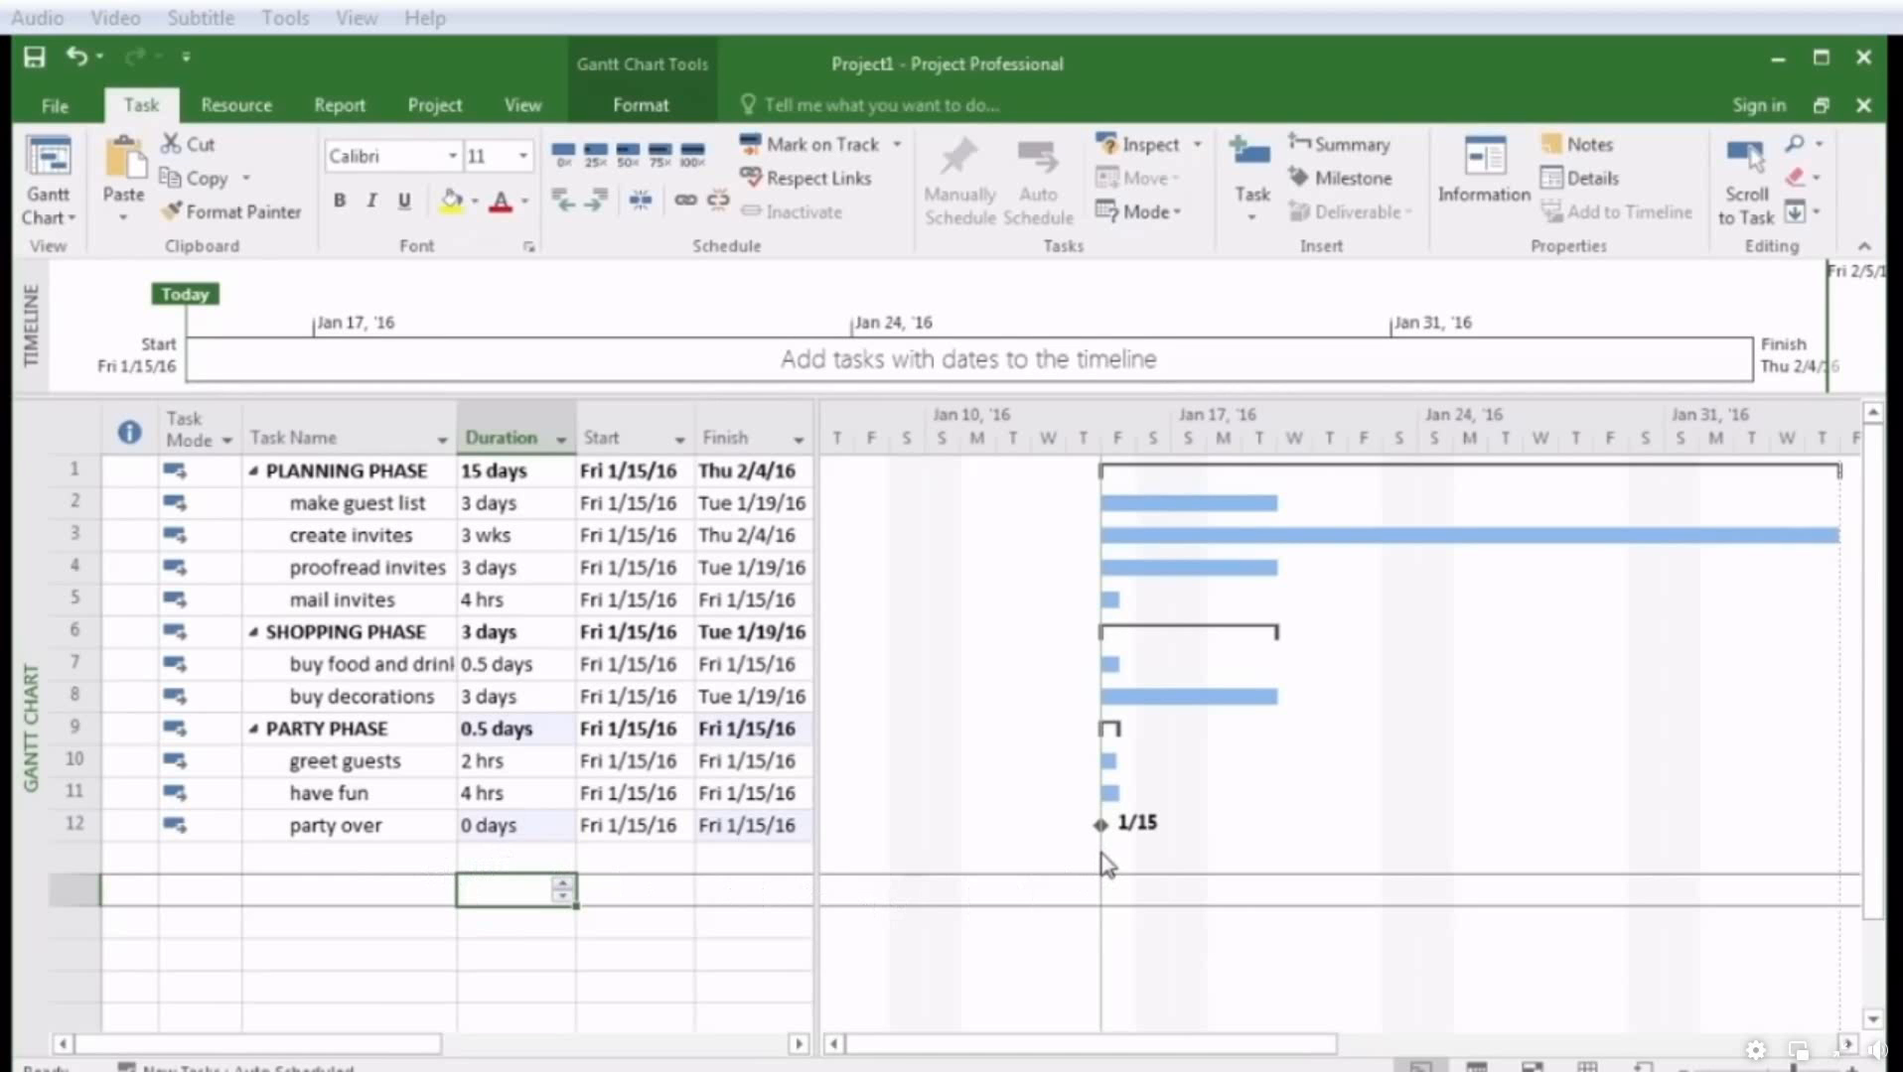
# Try to override the duration of the PLANNING PHASE summary task with 10 days
pyautogui.click(537, 476)
pyautogui.write('10')
pyautogui.press('Return')
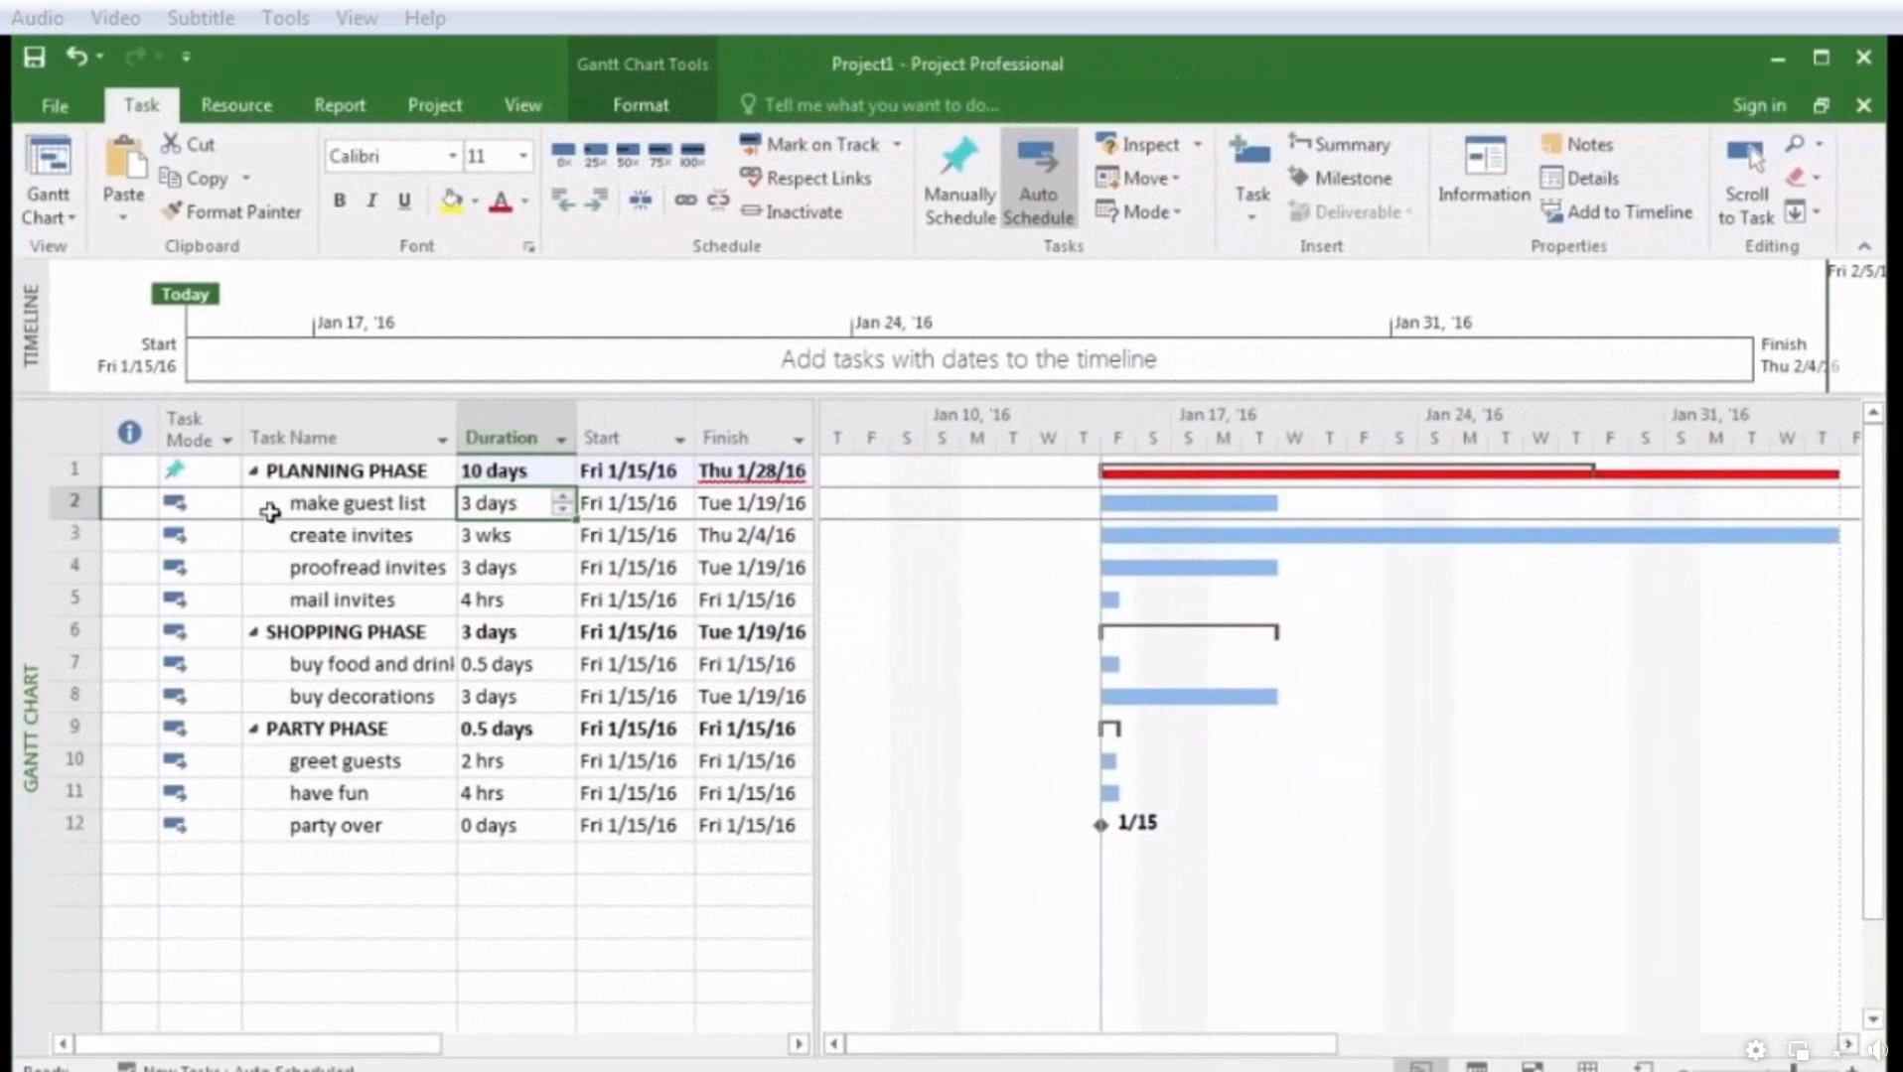
# Return the PLANNING PHASE summary task to Auto Scheduled mode
pyautogui.click(214, 474)
pyautogui.click(228, 472)
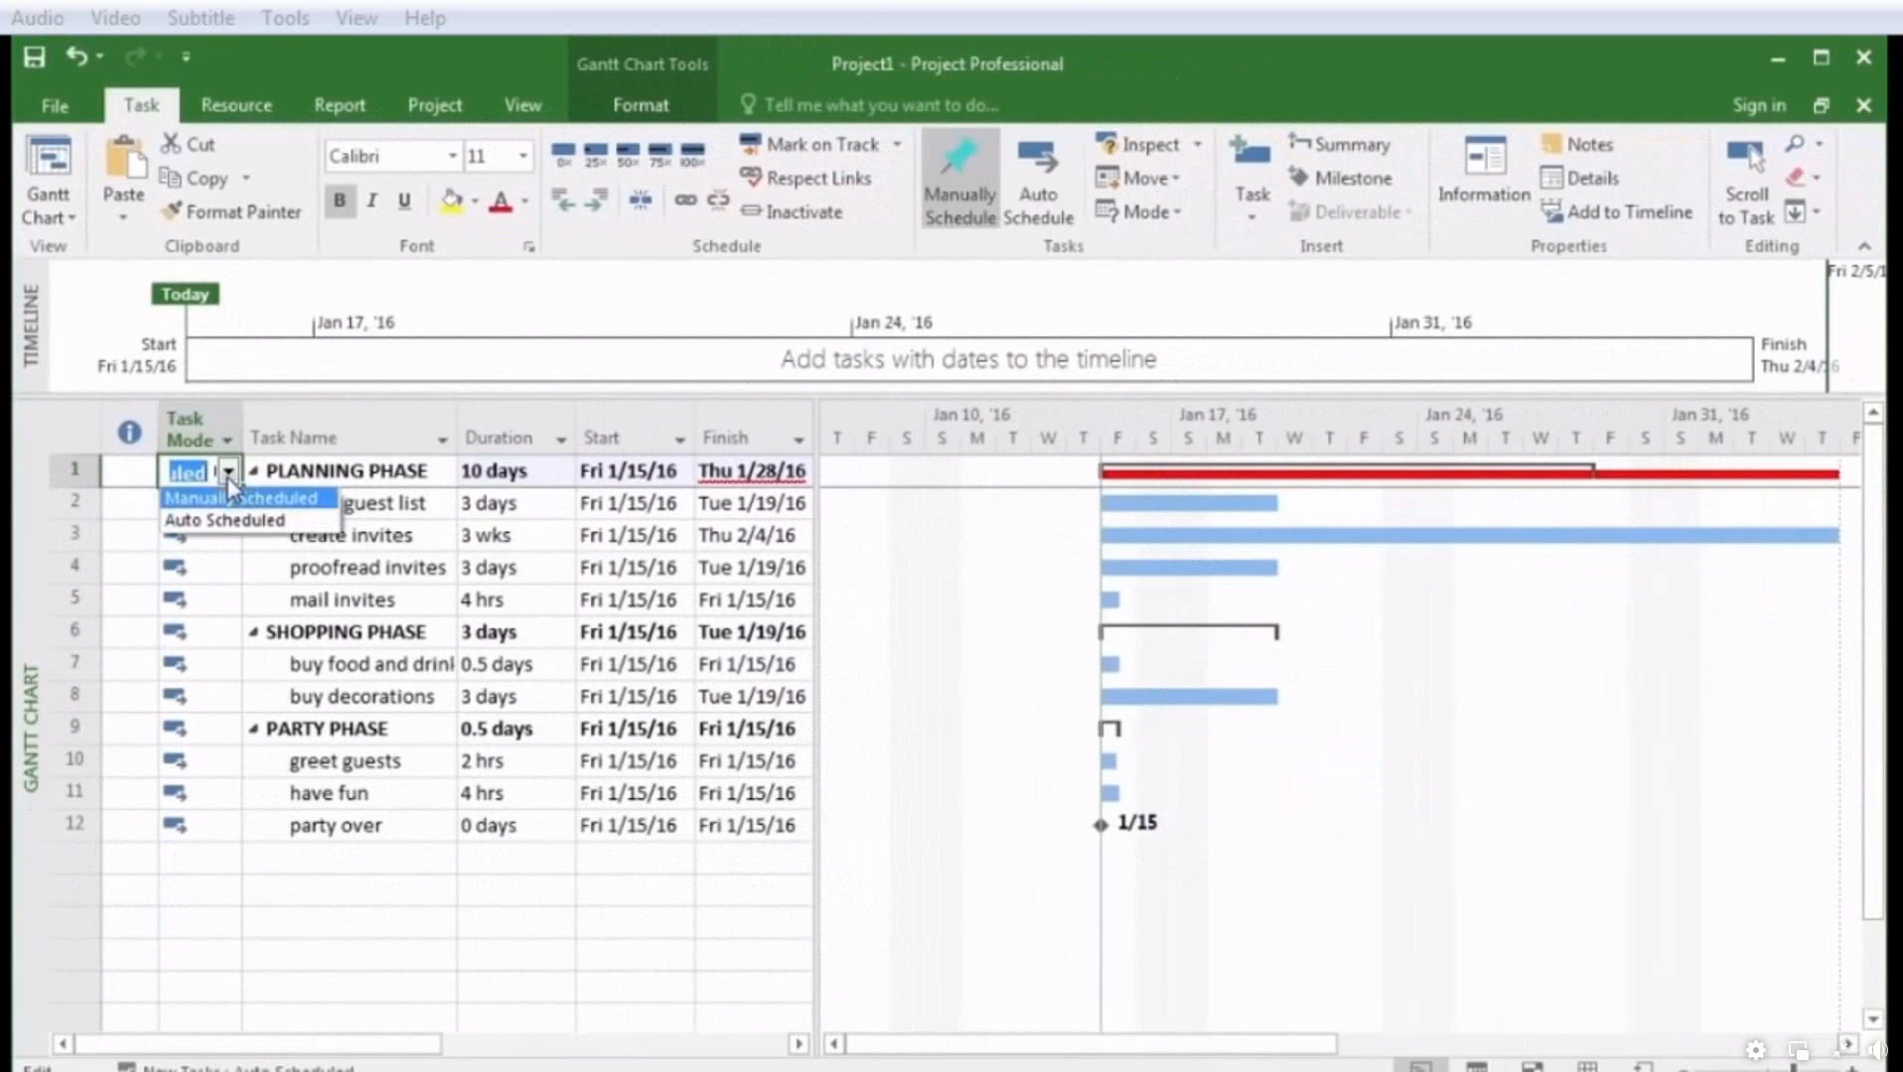
pyautogui.click(224, 521)
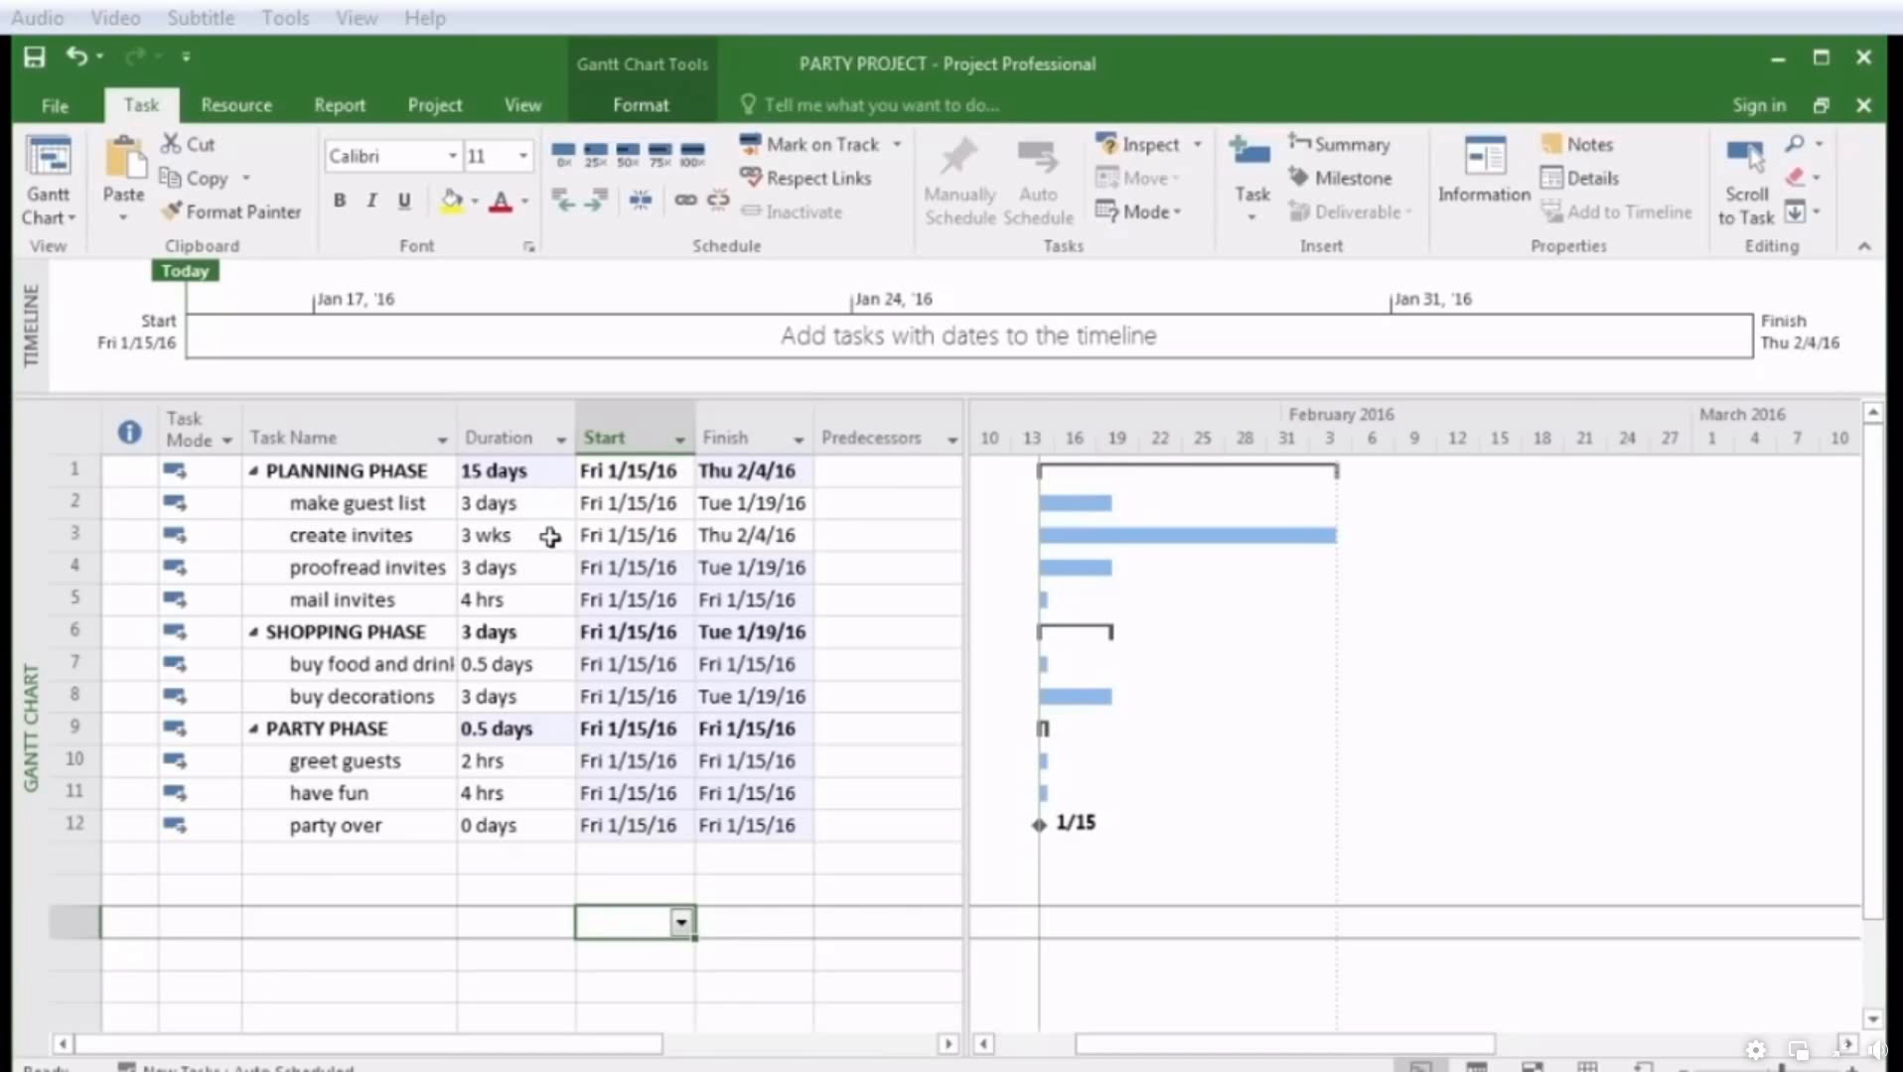
# Mark the duration of the "create invites" task as estimated in its task information
pyautogui.doubleClick(392, 541)
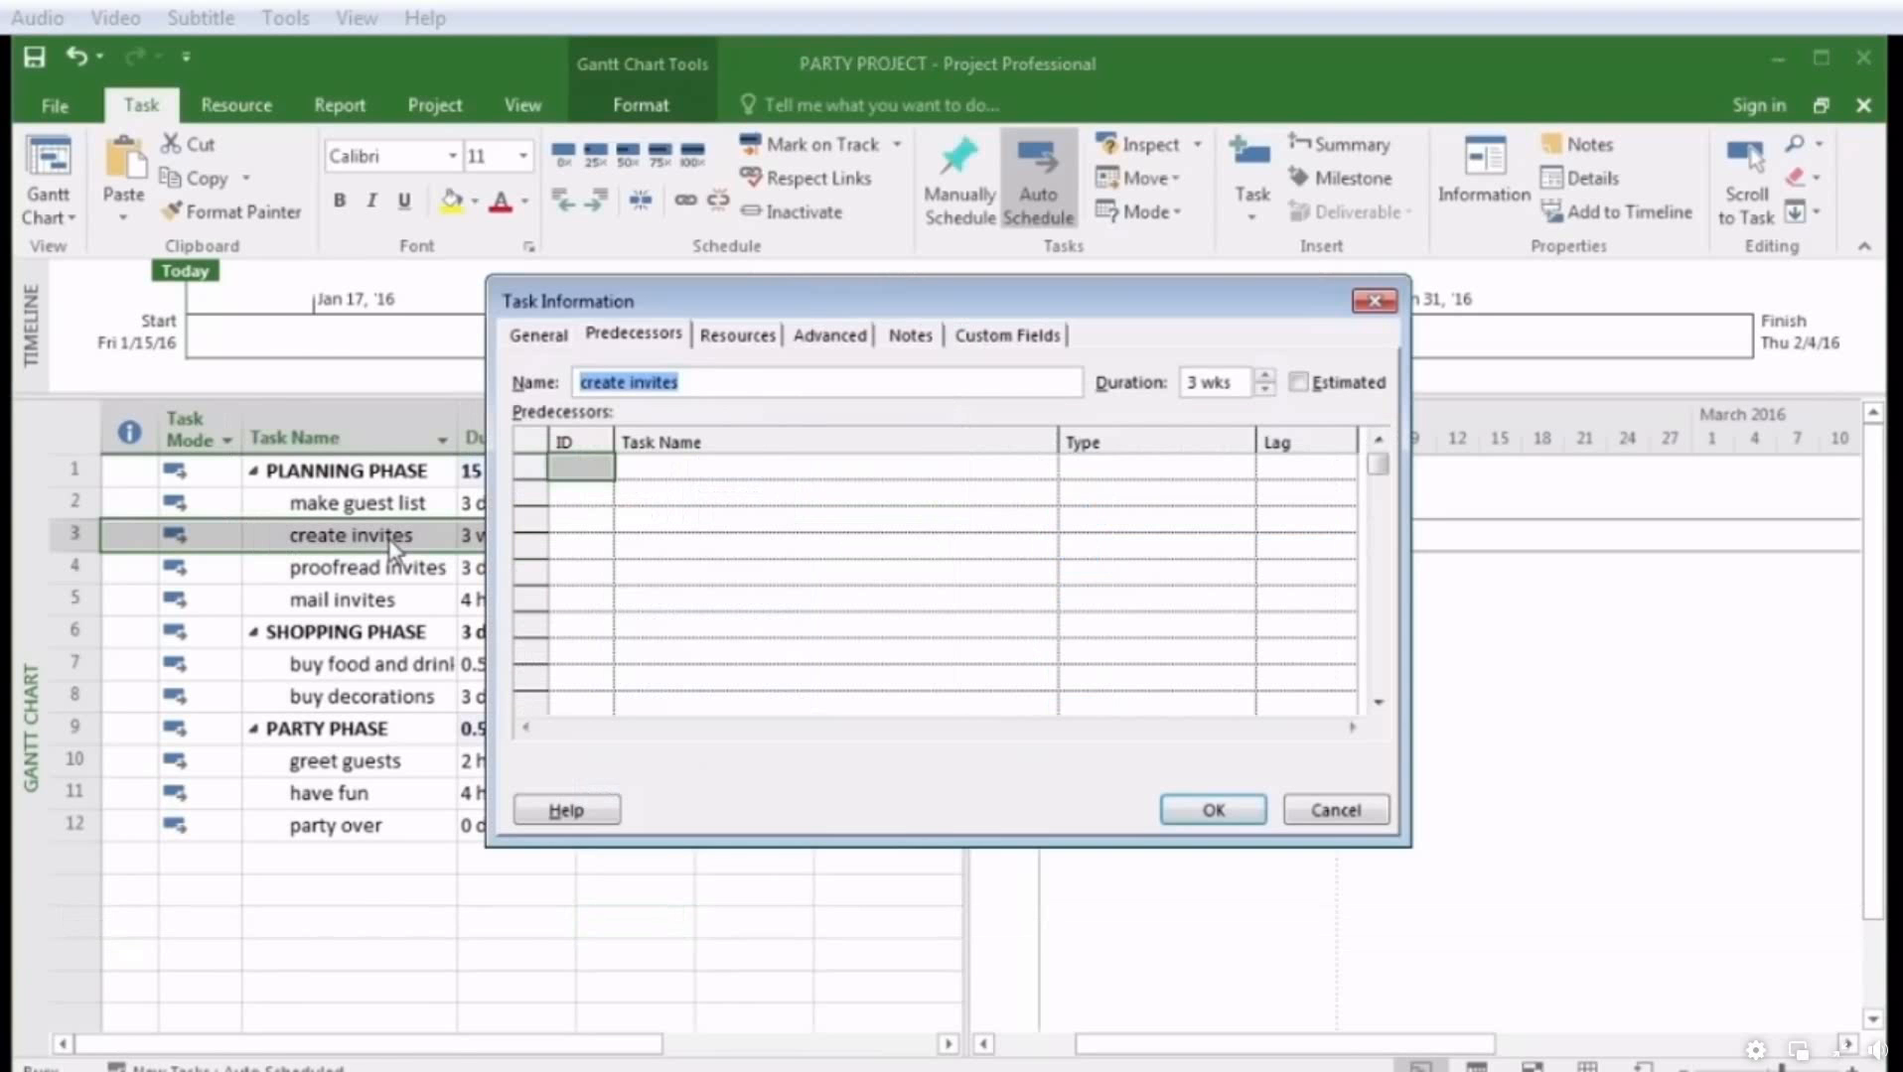
pyautogui.click(545, 337)
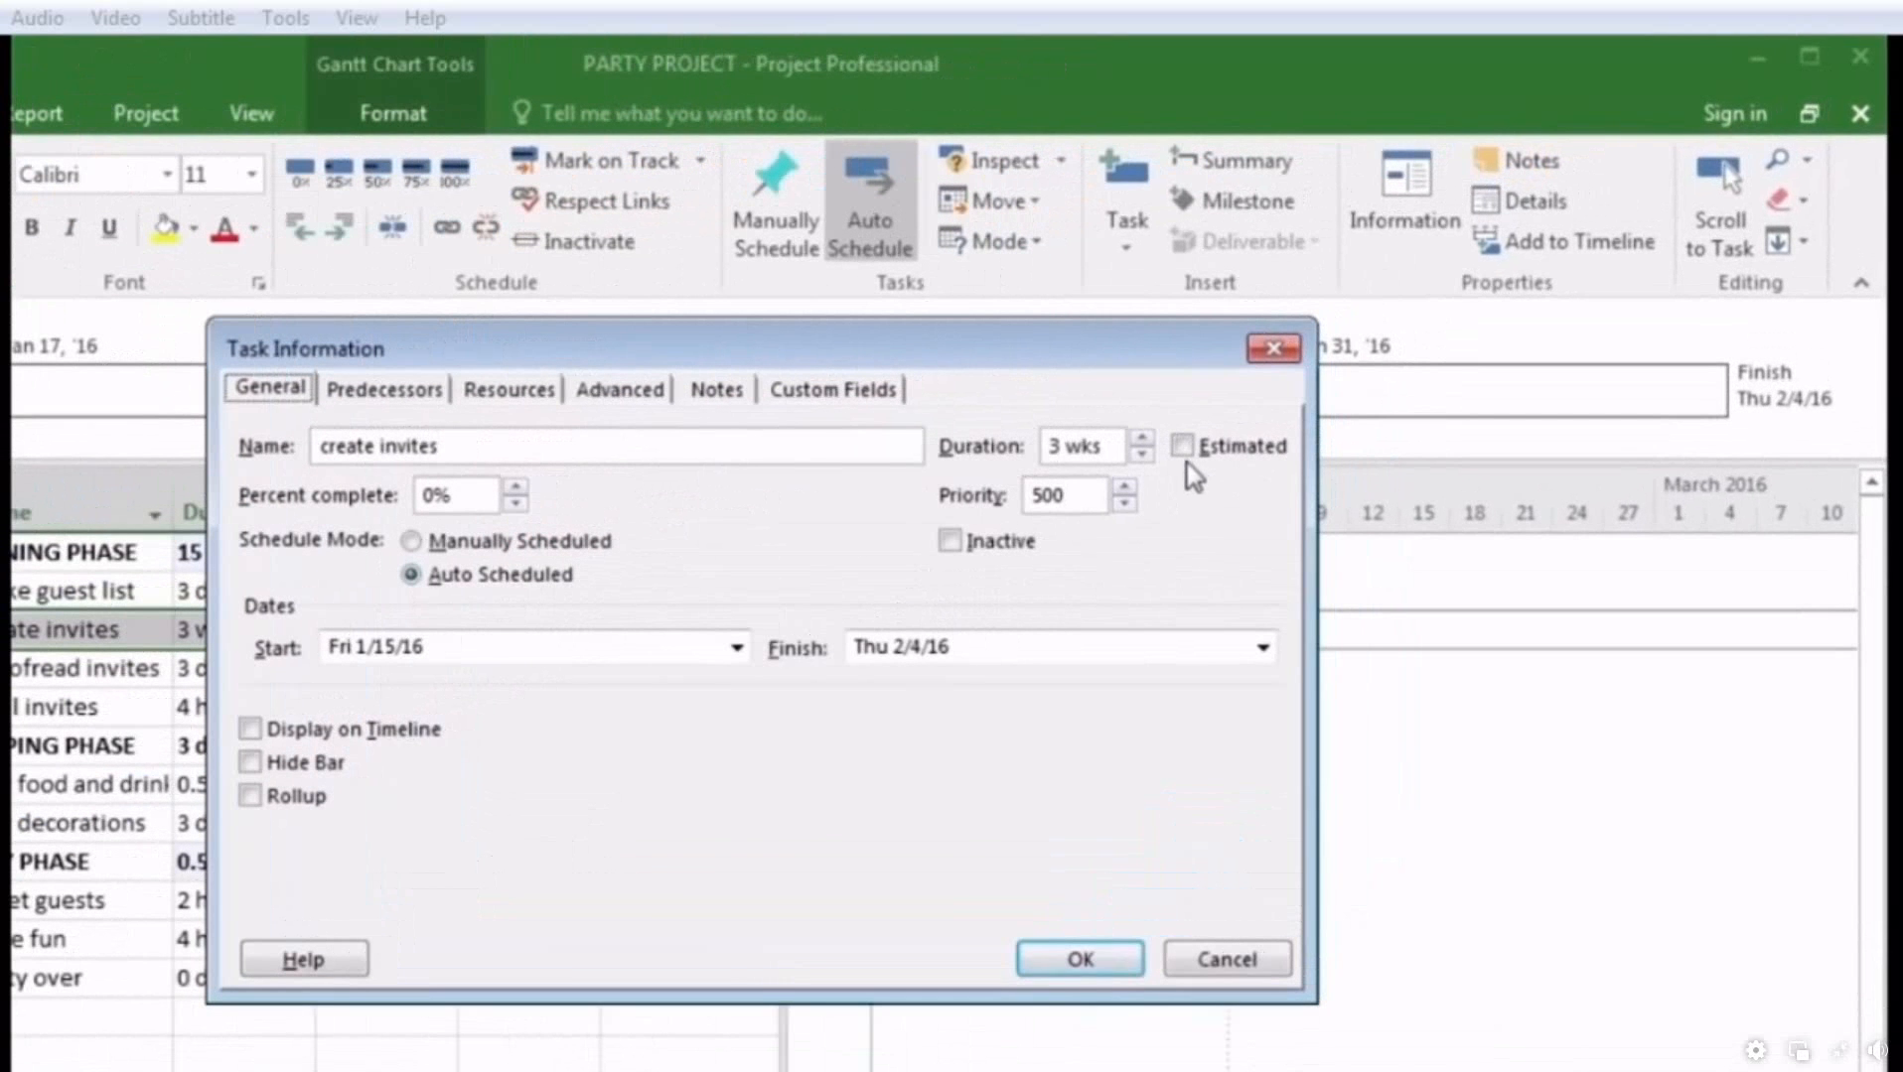
pyautogui.click(1299, 383)
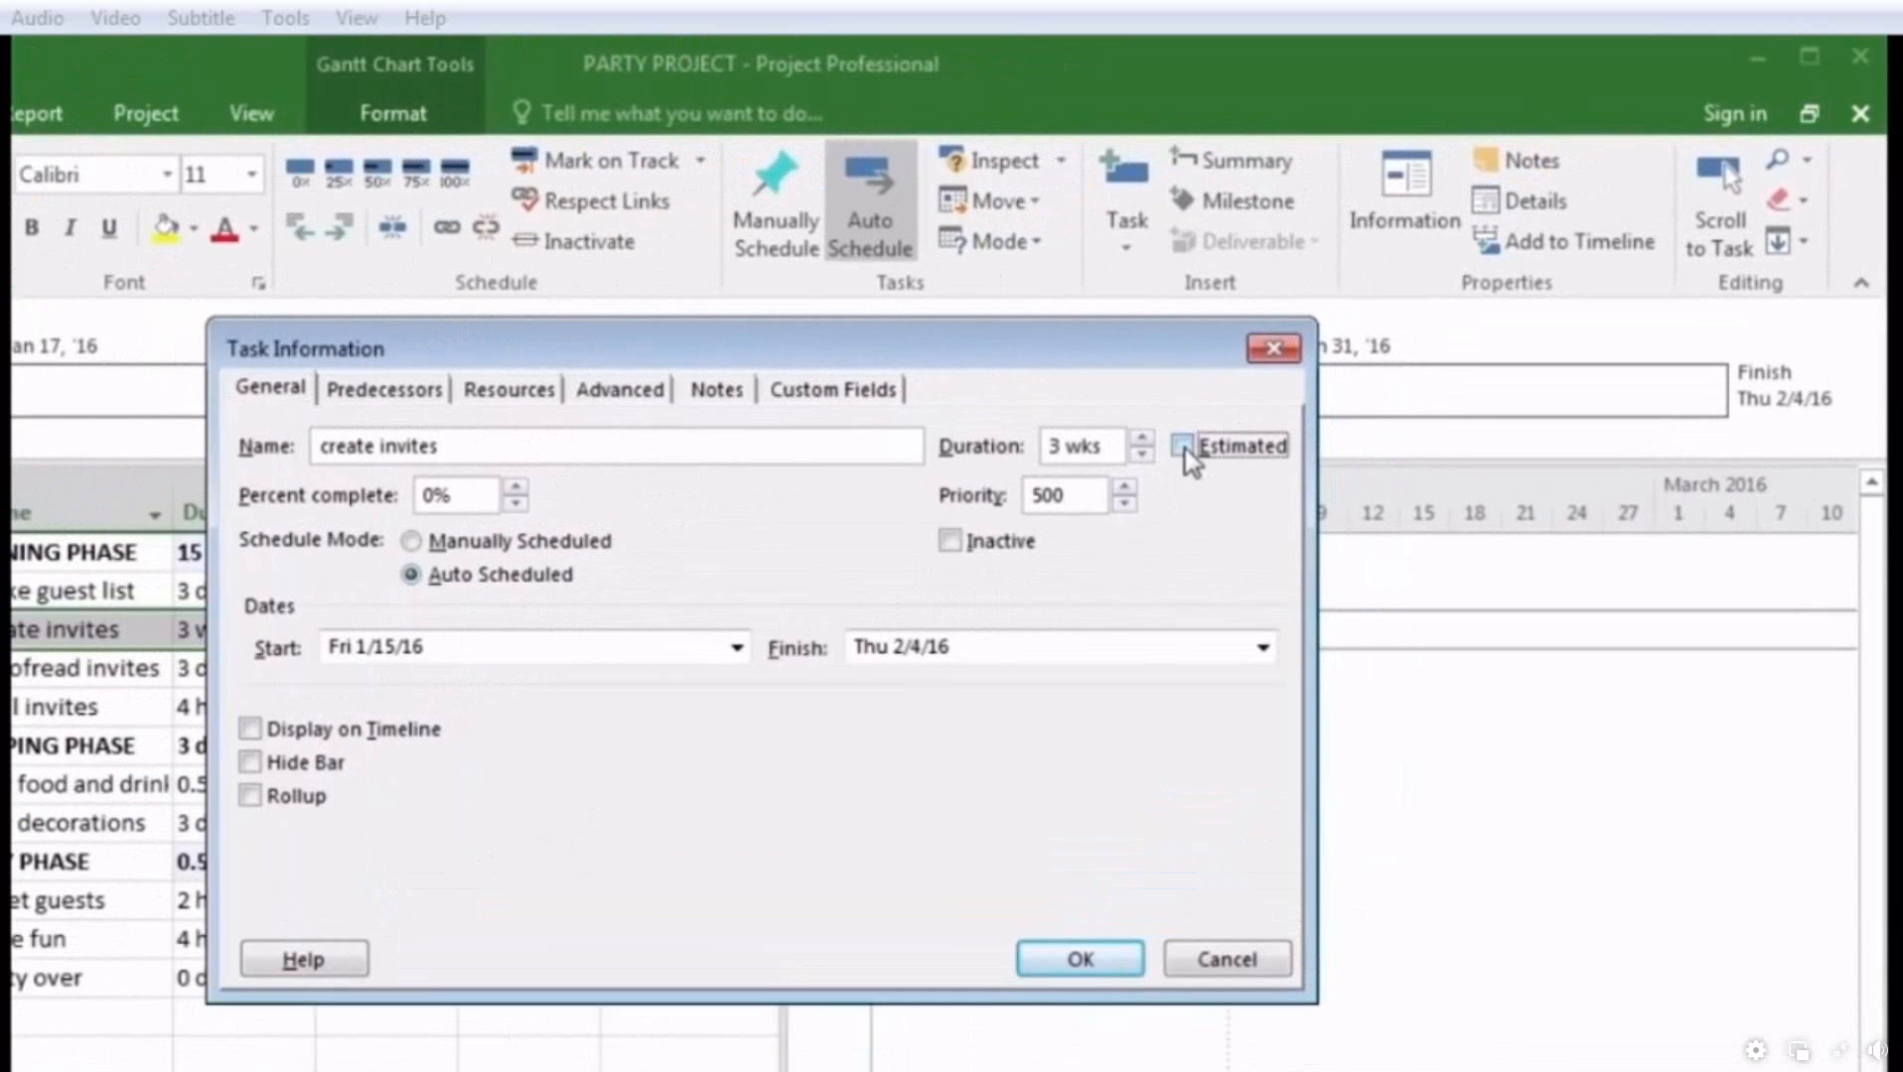
pyautogui.click(1094, 966)
pyautogui.click(753, 696)
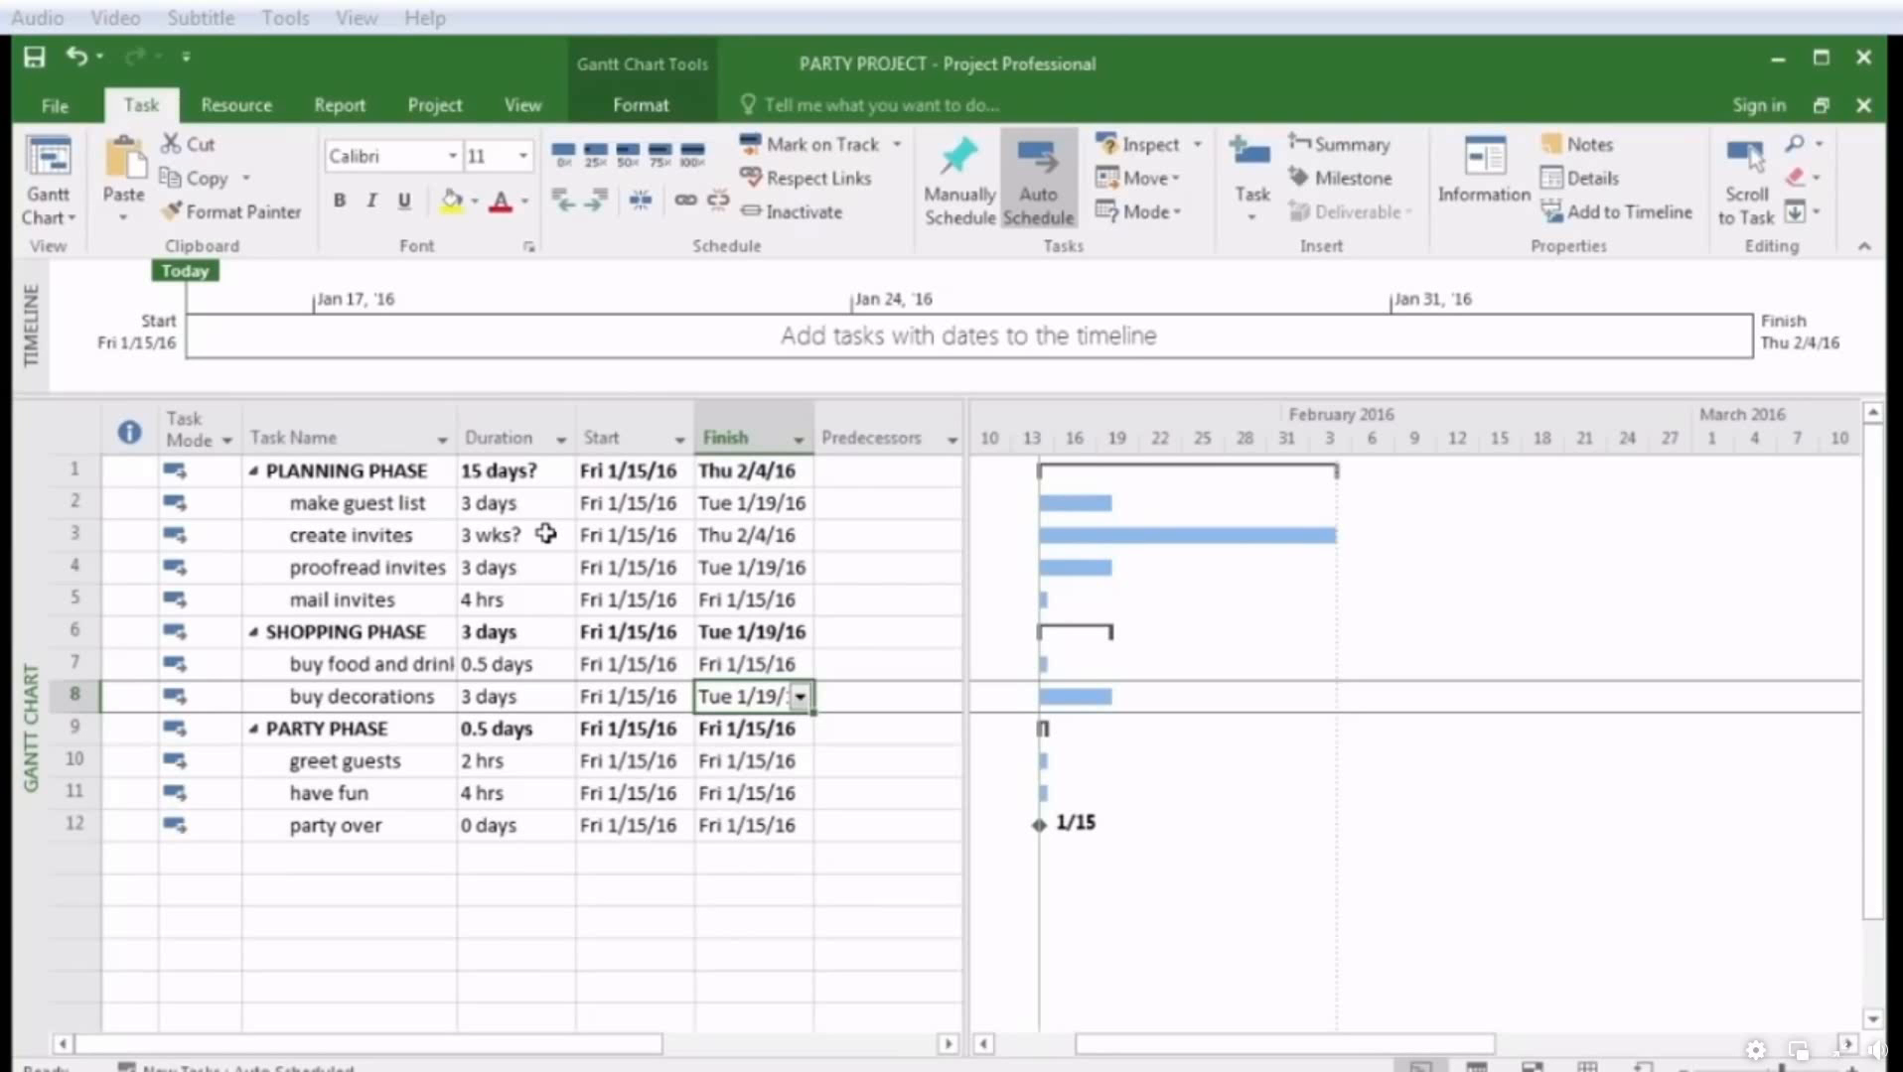
# Add a note to "create invites" reading "1/15 - ESTIMATED DURATION -", followed by the contact's name and "says he'll have more information next week."
pyautogui.click(400, 539)
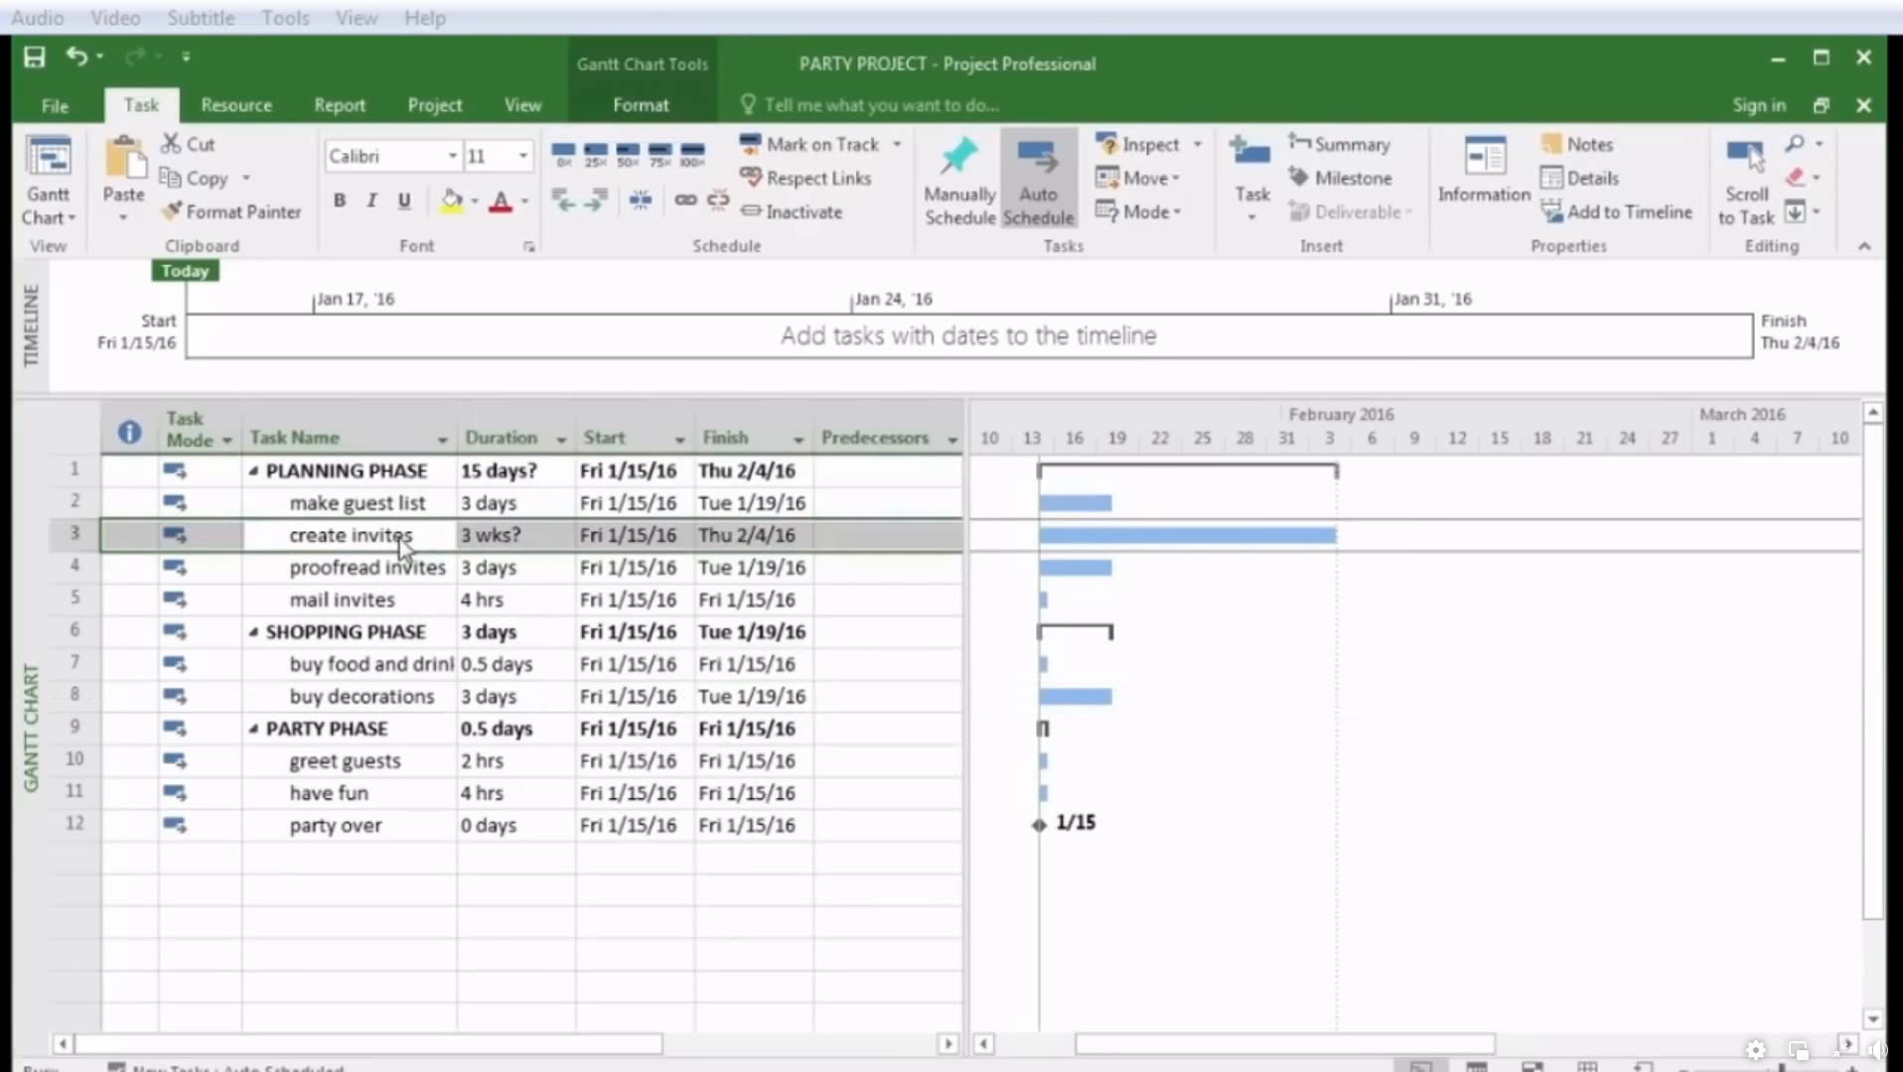
pyautogui.doubleClick(400, 539)
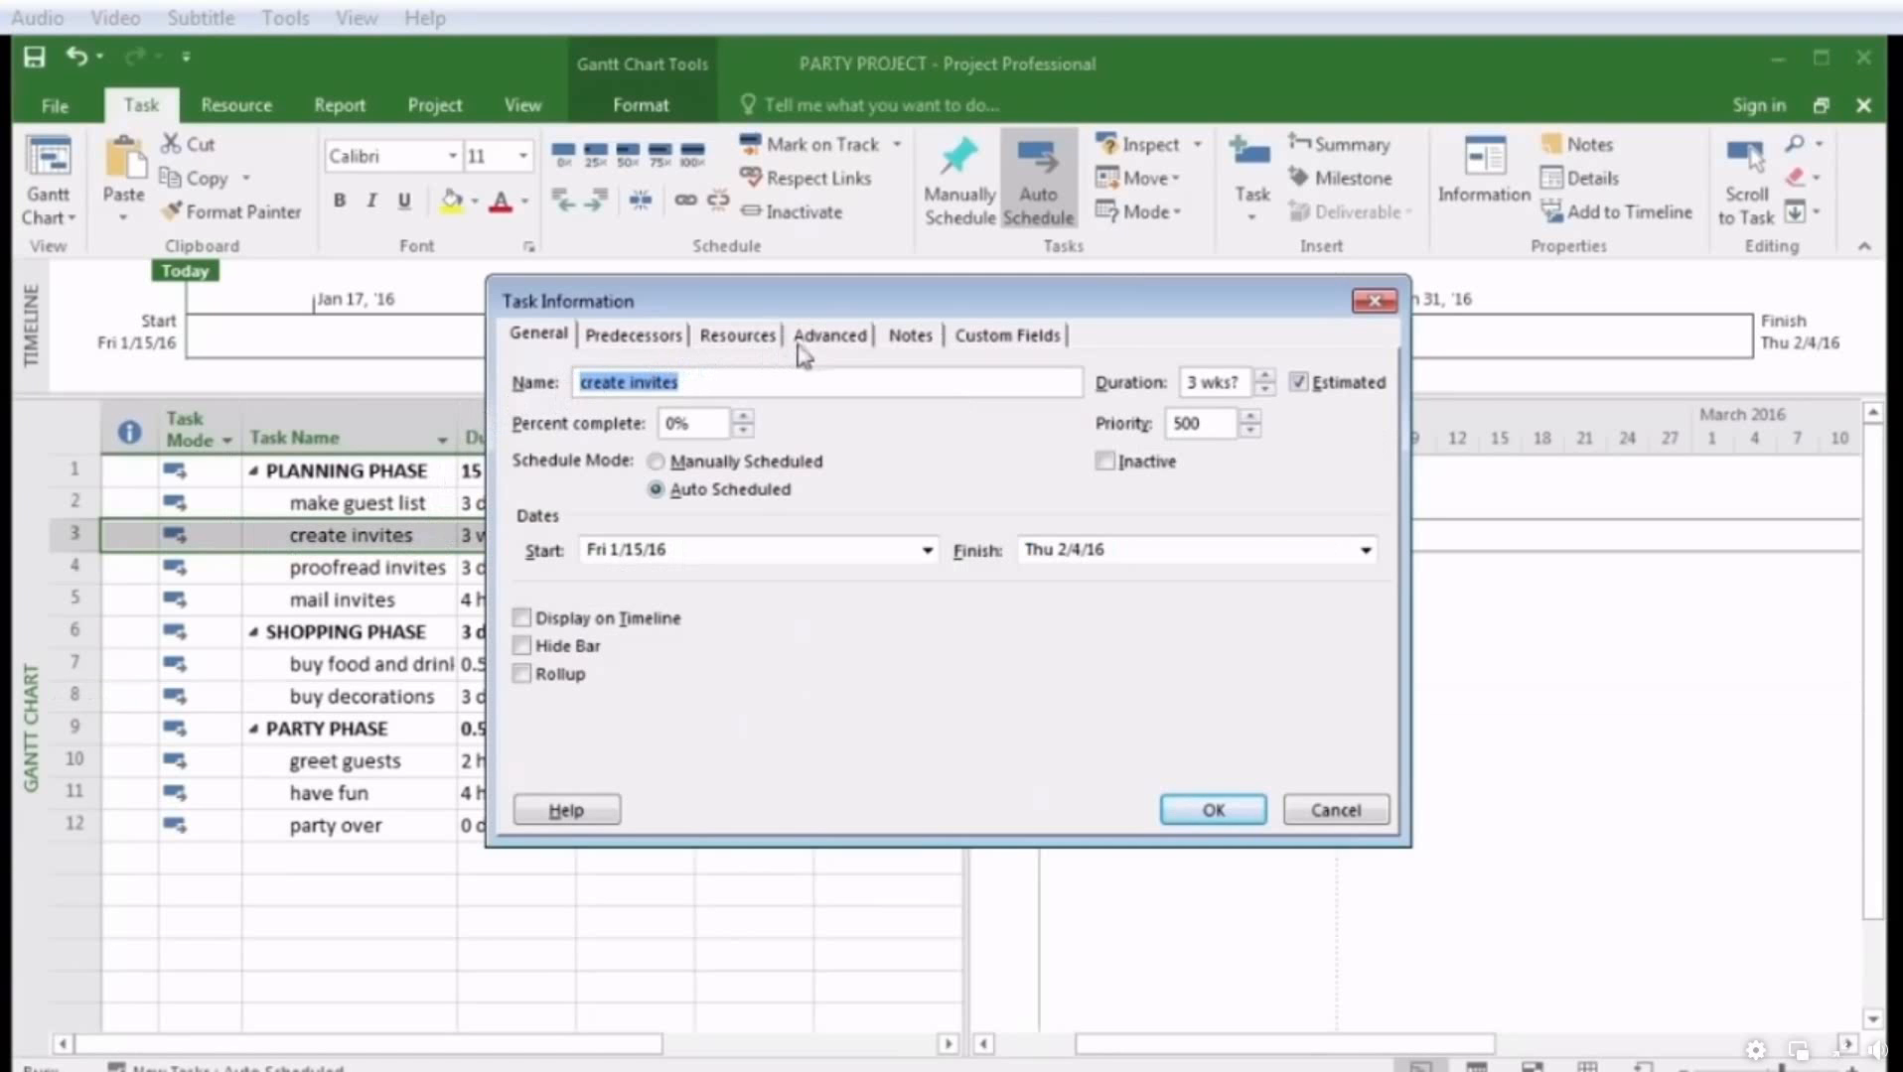
pyautogui.click(911, 337)
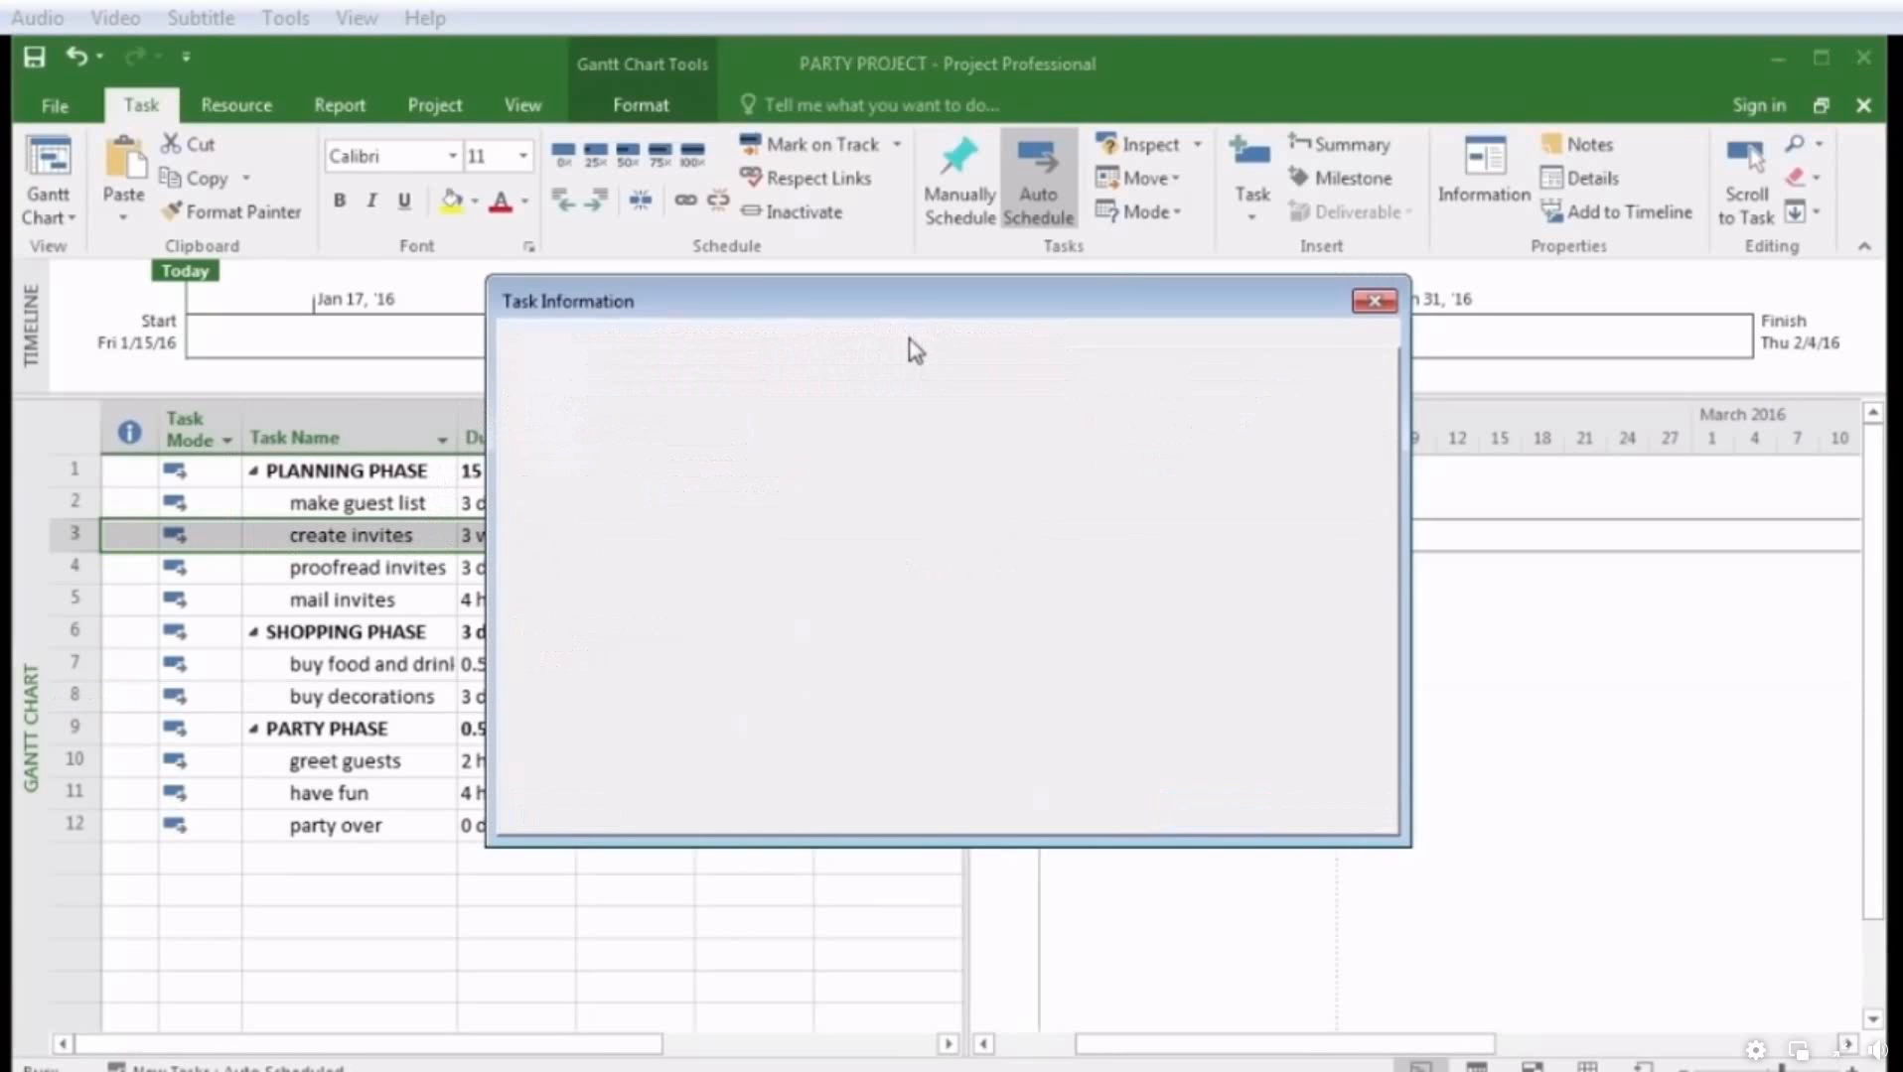
pyautogui.click(797, 561)
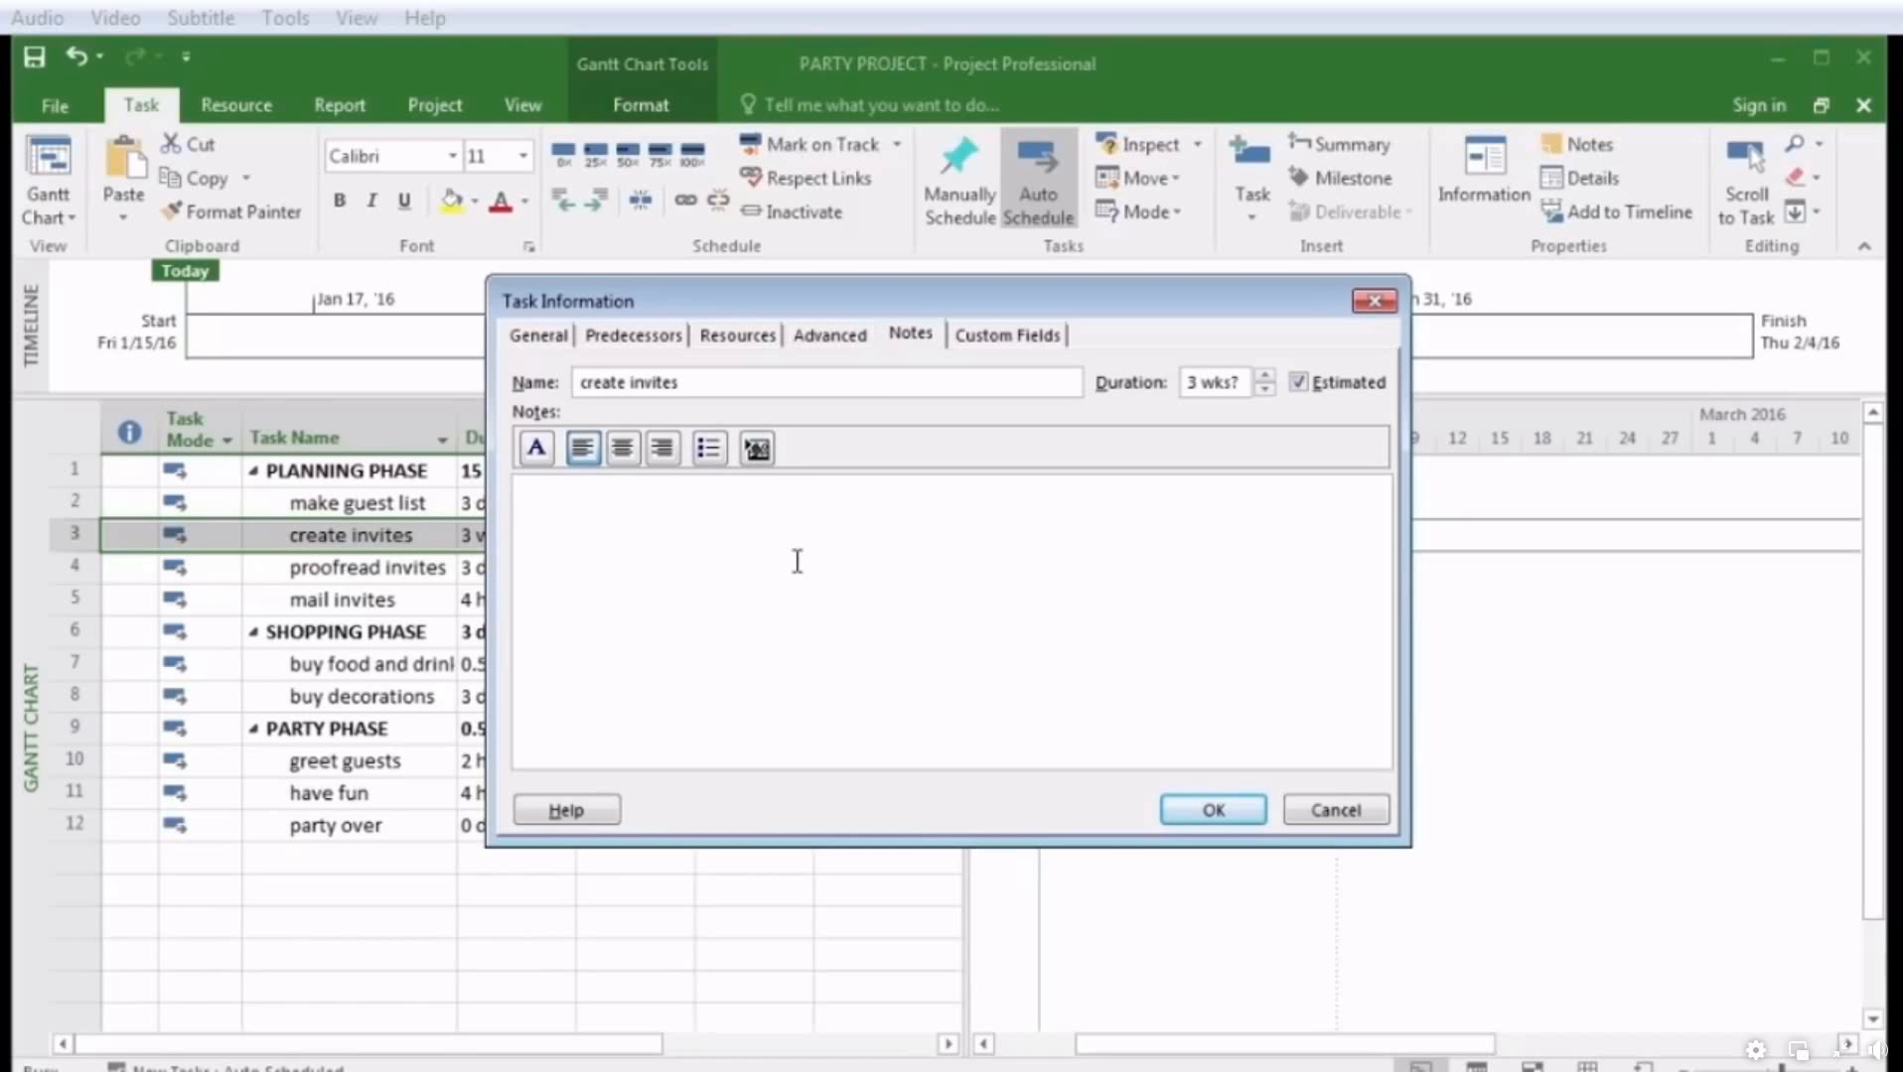
pyautogui.write('1/')
pyautogui.press('BackSpace')
pyautogui.press('BackSpace')
pyautogui.write('1/15 - ESTIMATED DURATION -')
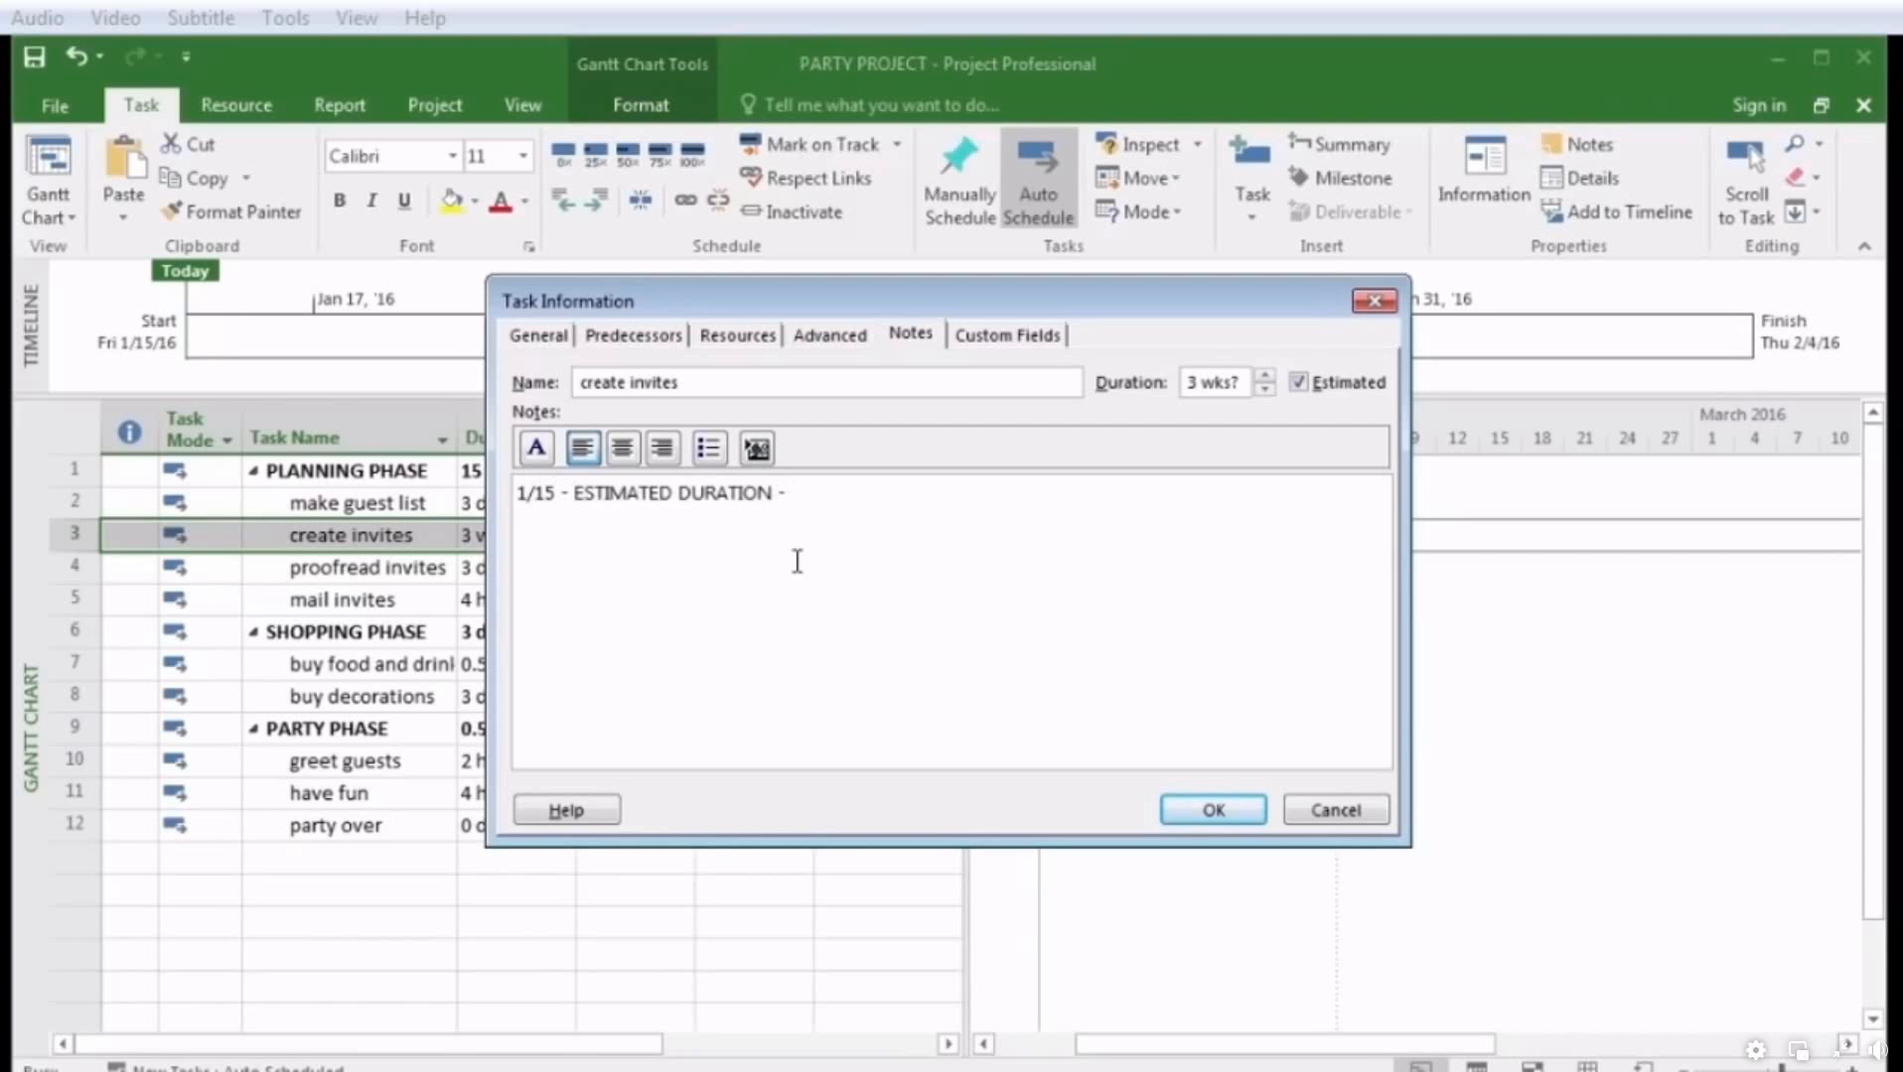
pyautogui.write("Bob says he'll have more information next week.")
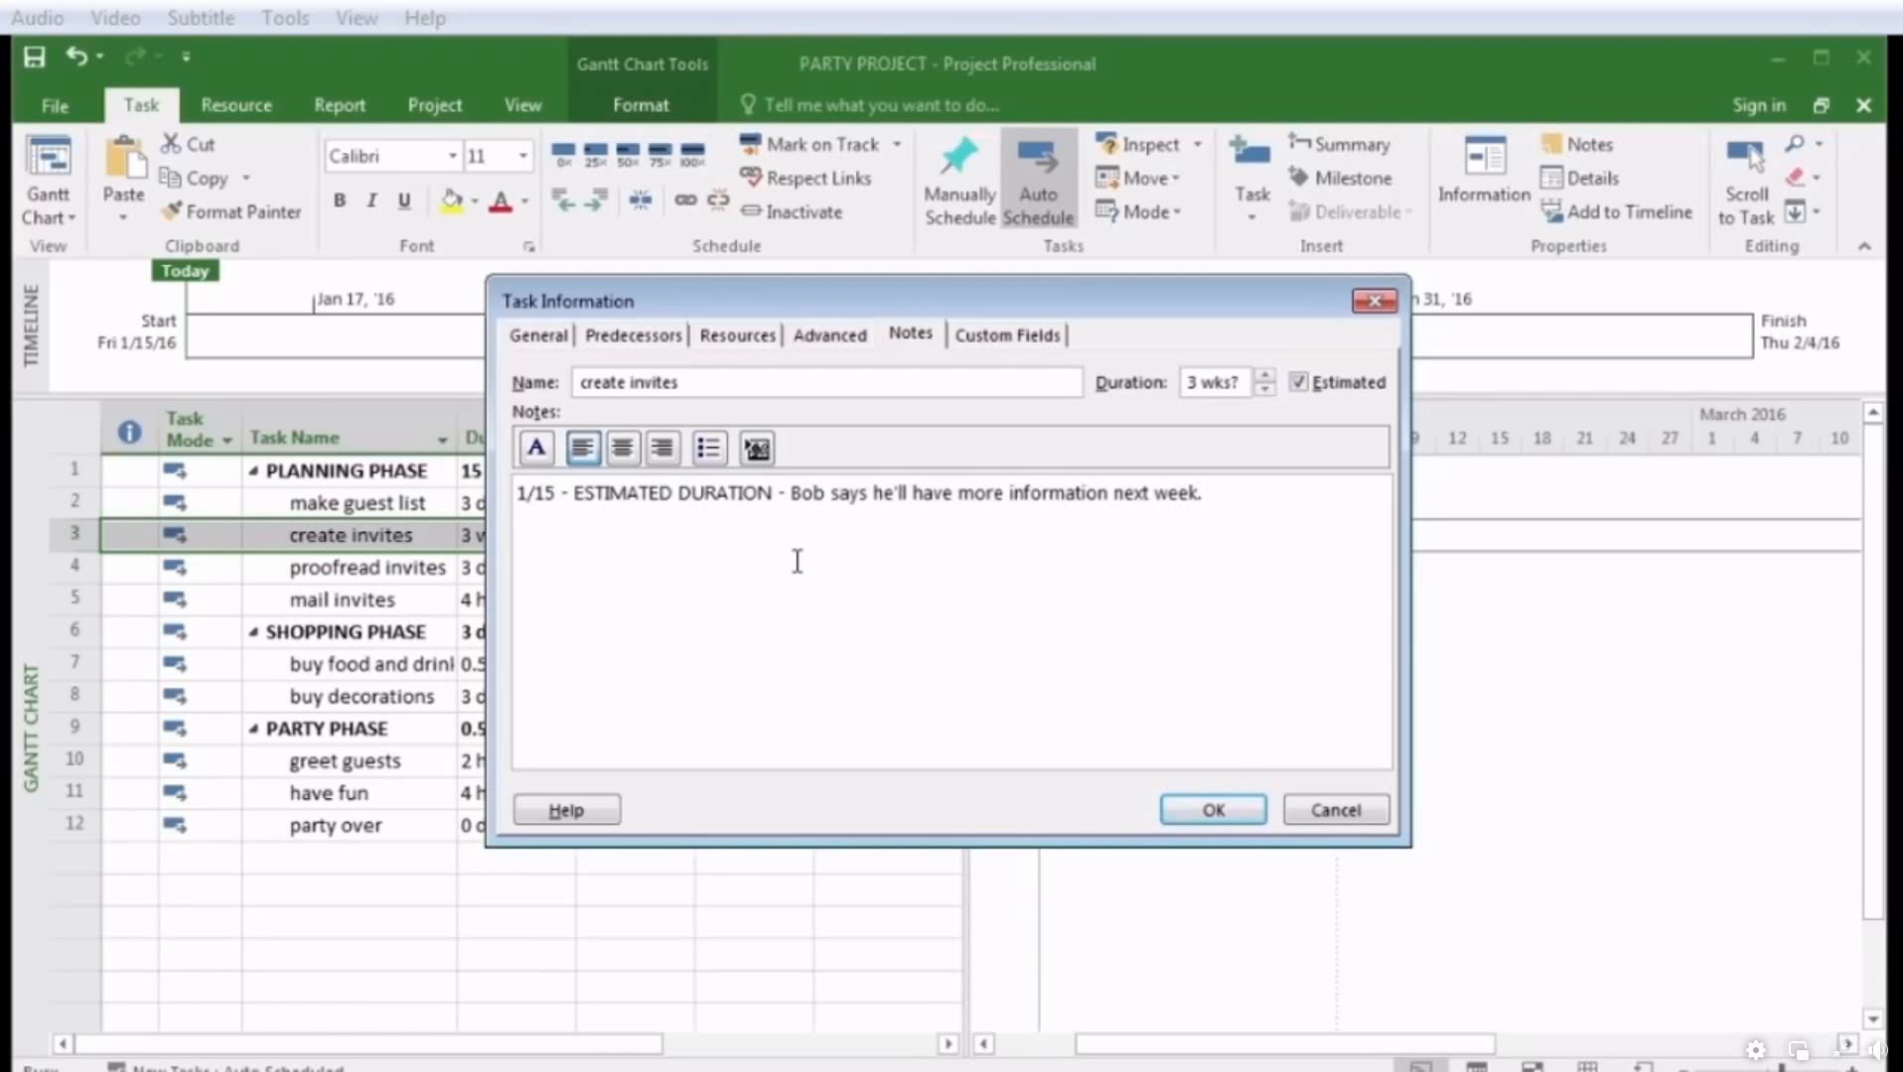
pyautogui.click(1222, 809)
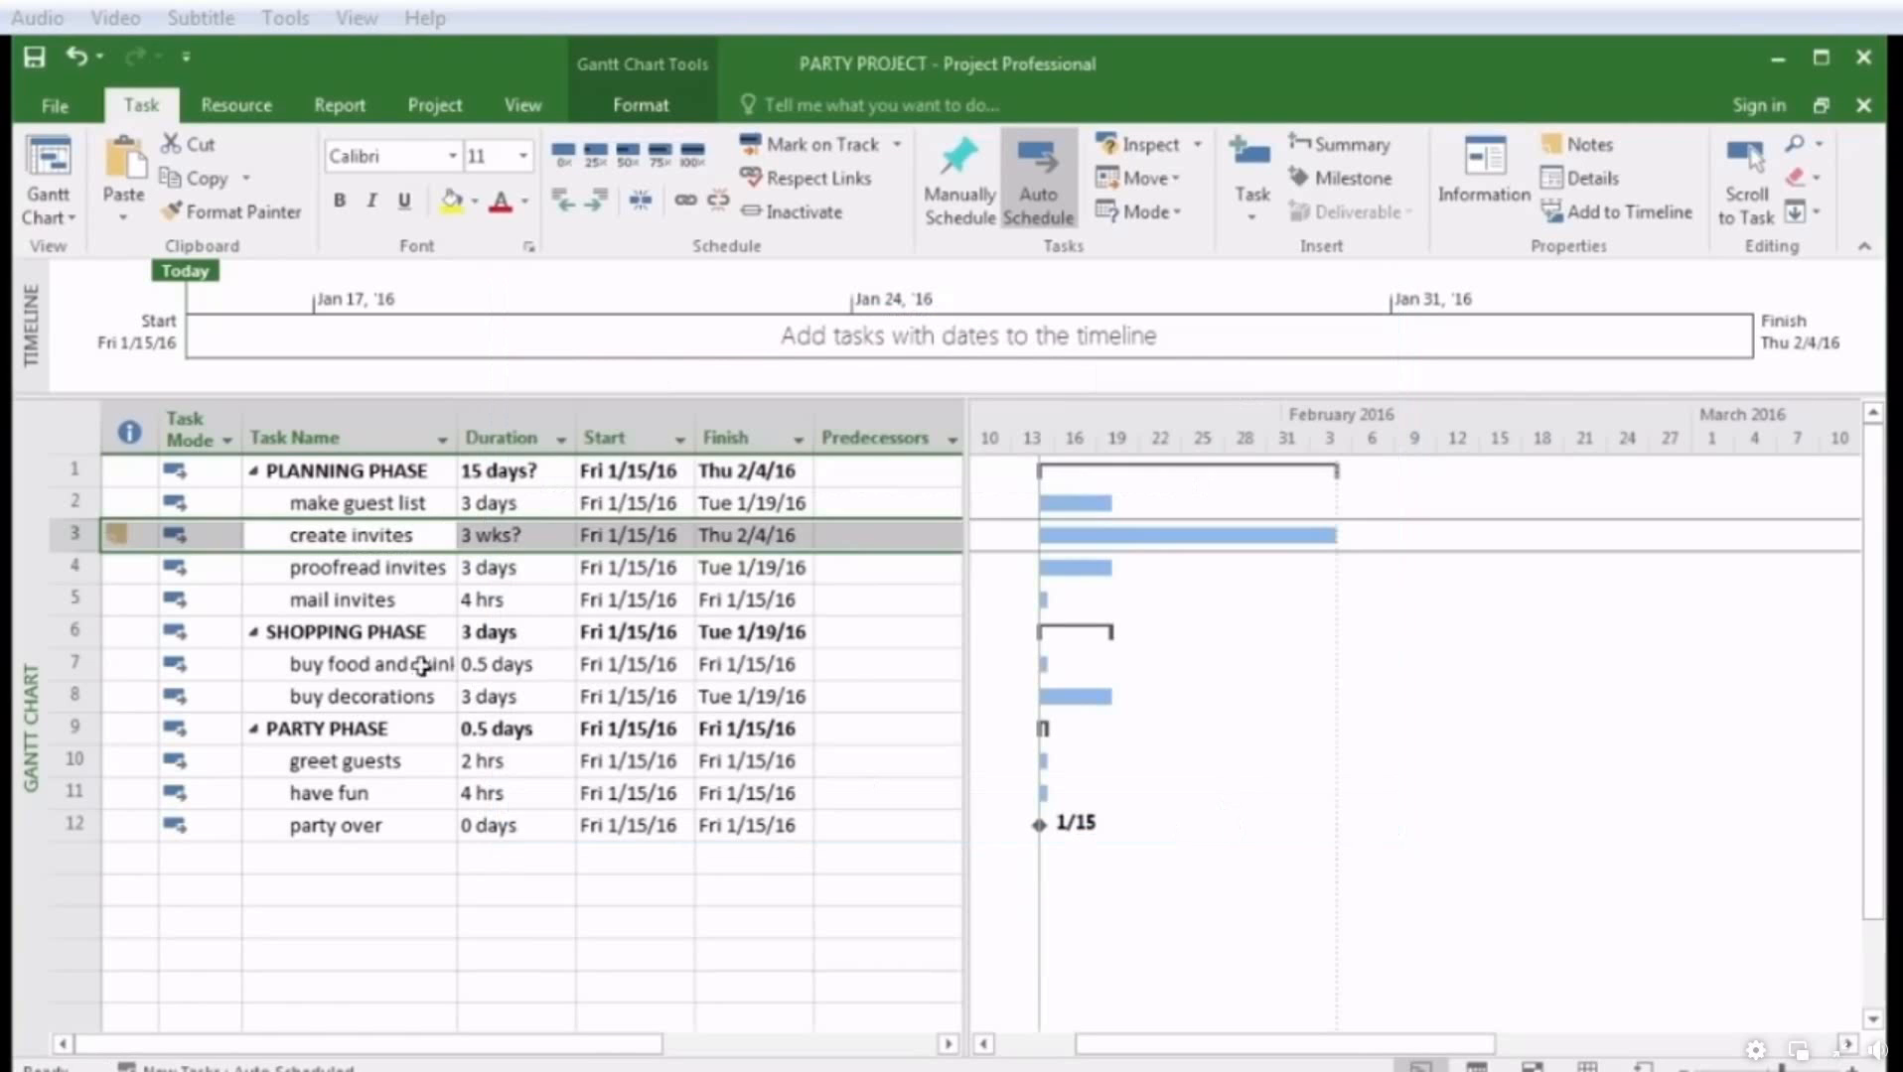
# Review the note attached to the "create invites" task and close its task information
pyautogui.click(417, 666)
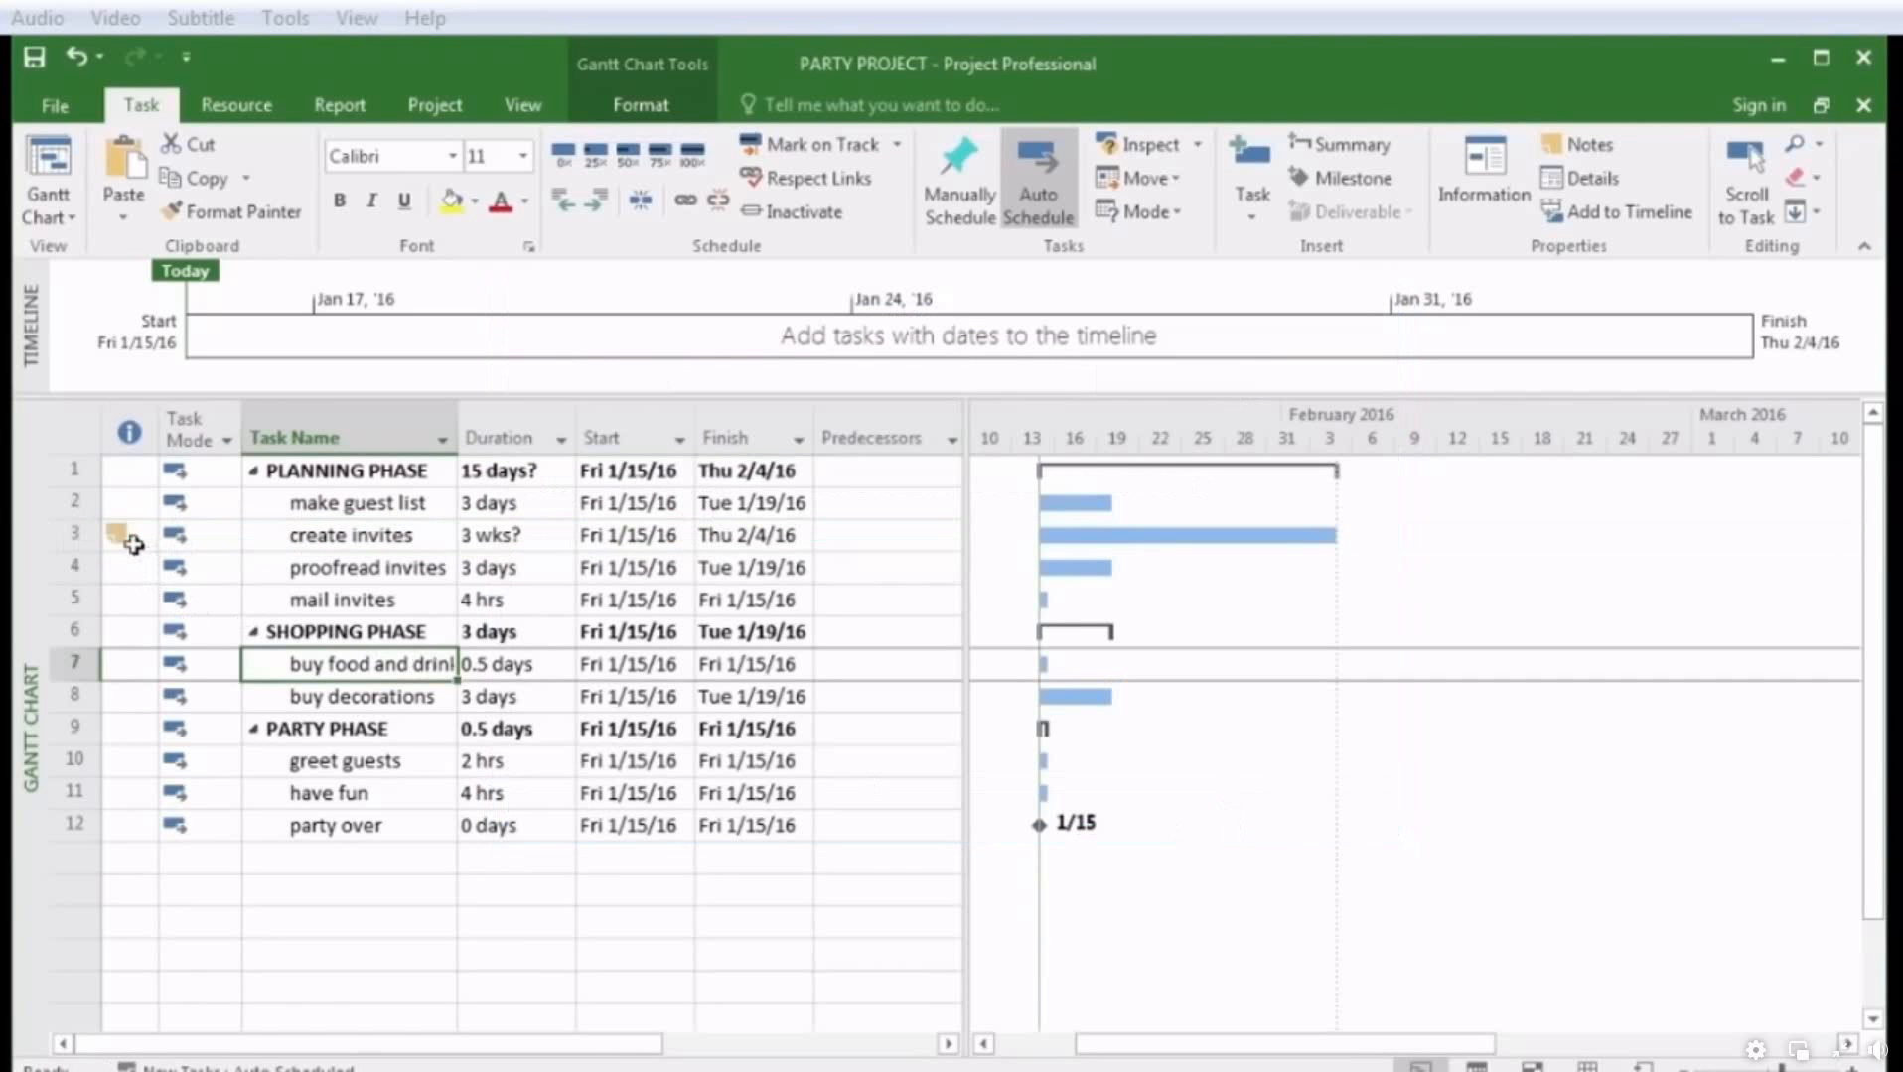
pyautogui.moveTo(118, 531)
pyautogui.doubleClick(289, 537)
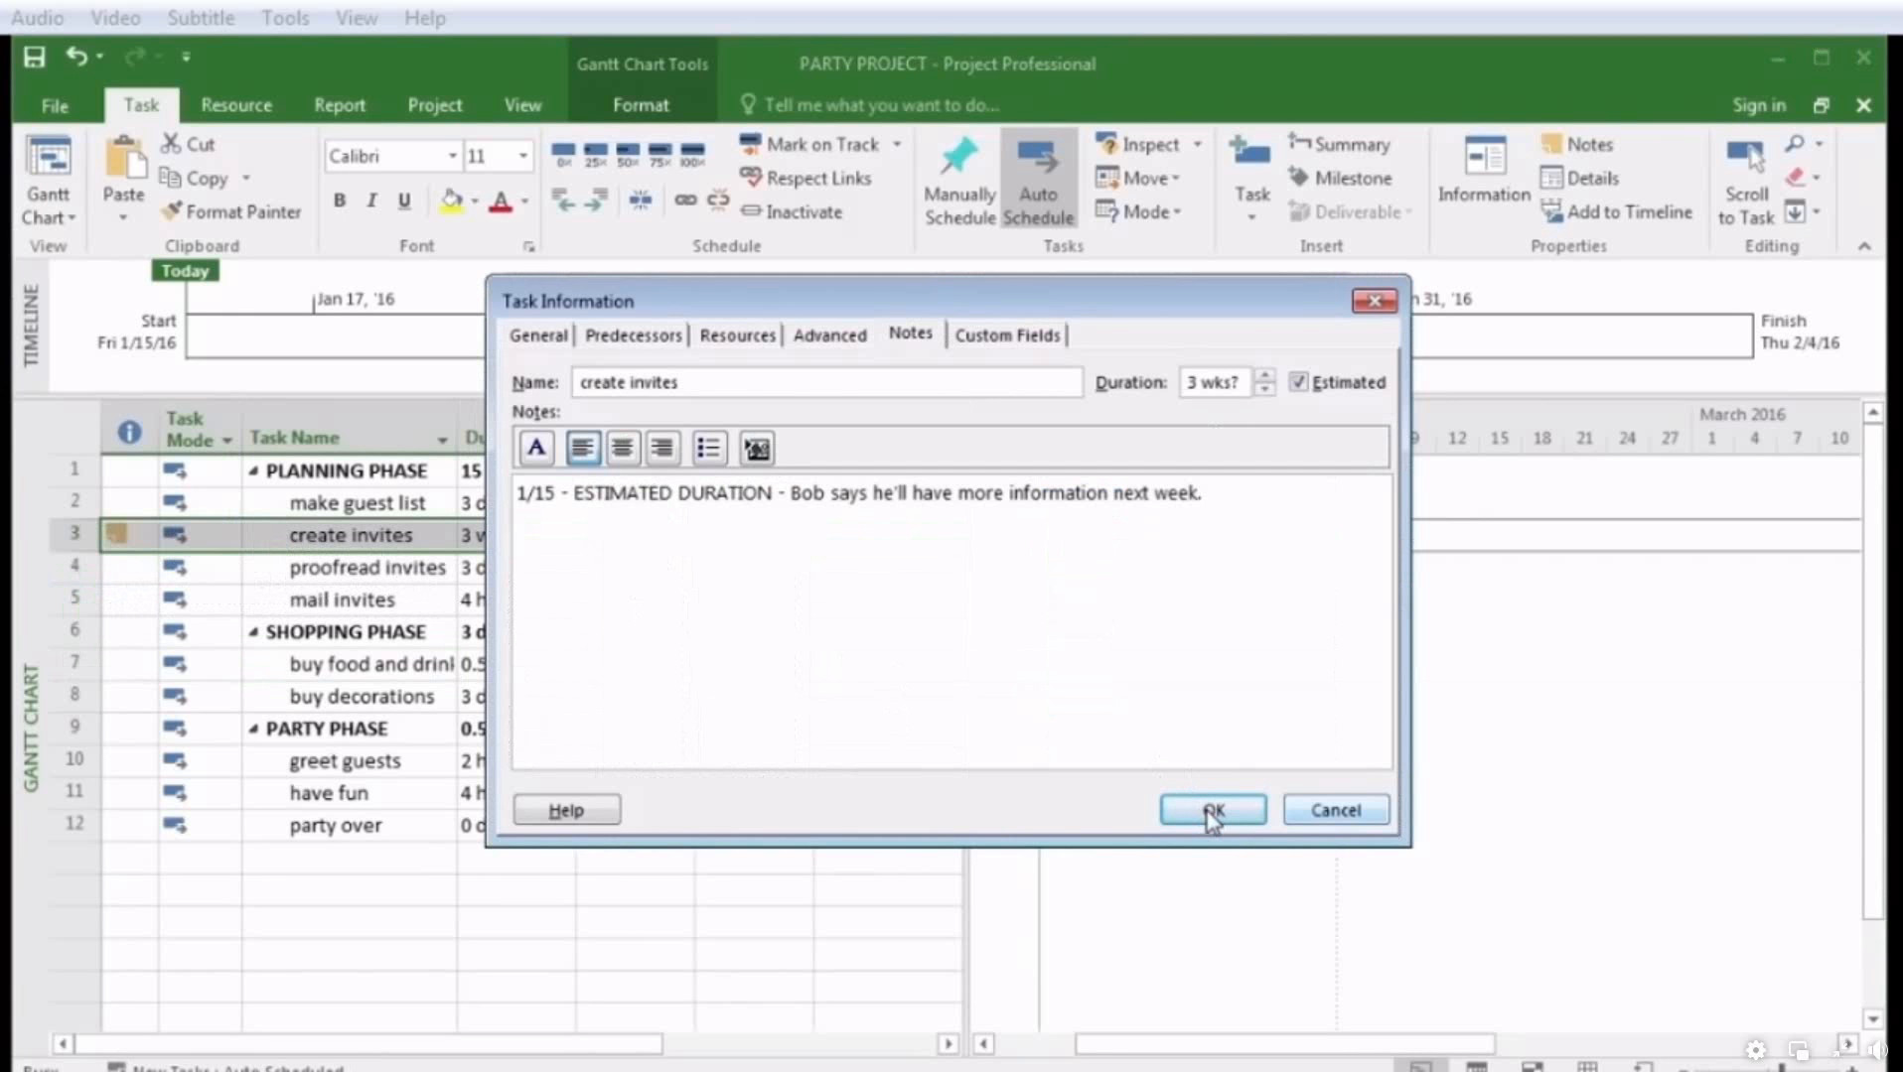
pyautogui.click(1237, 812)
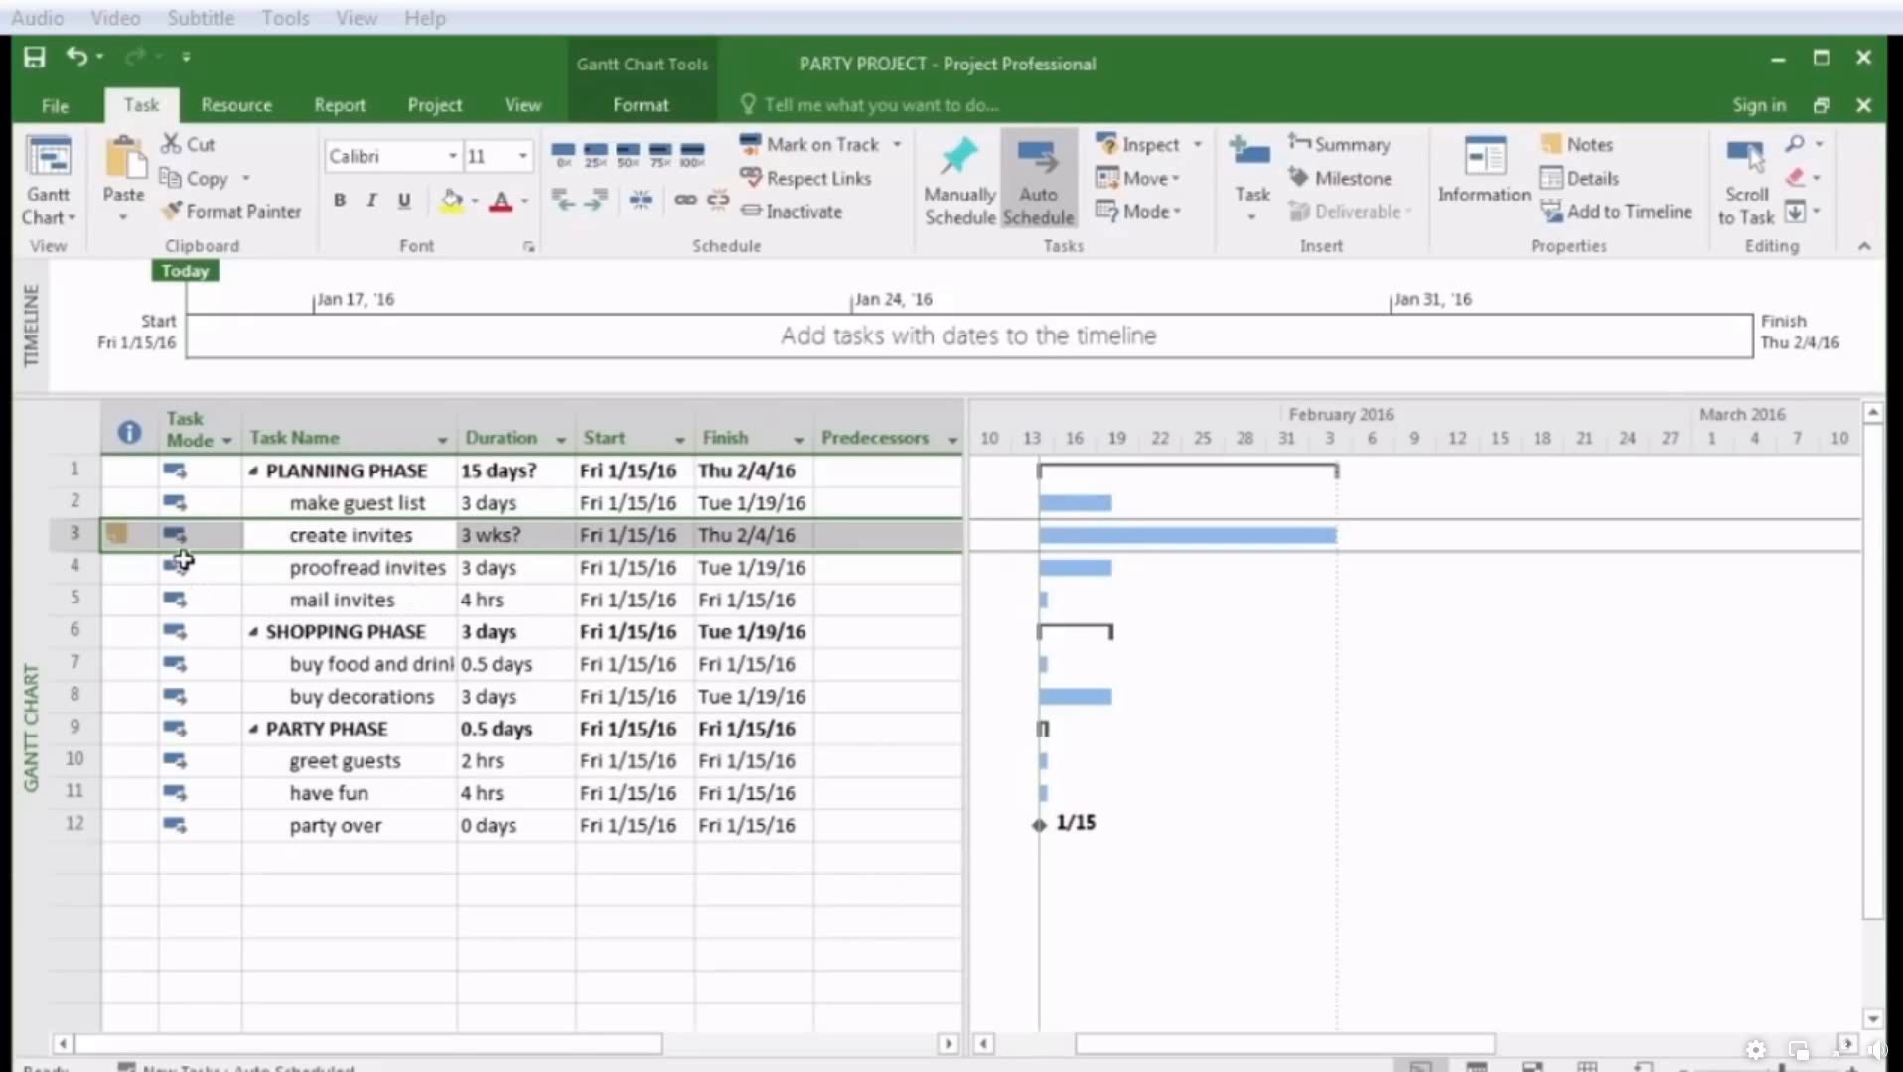
pyautogui.click(308, 537)
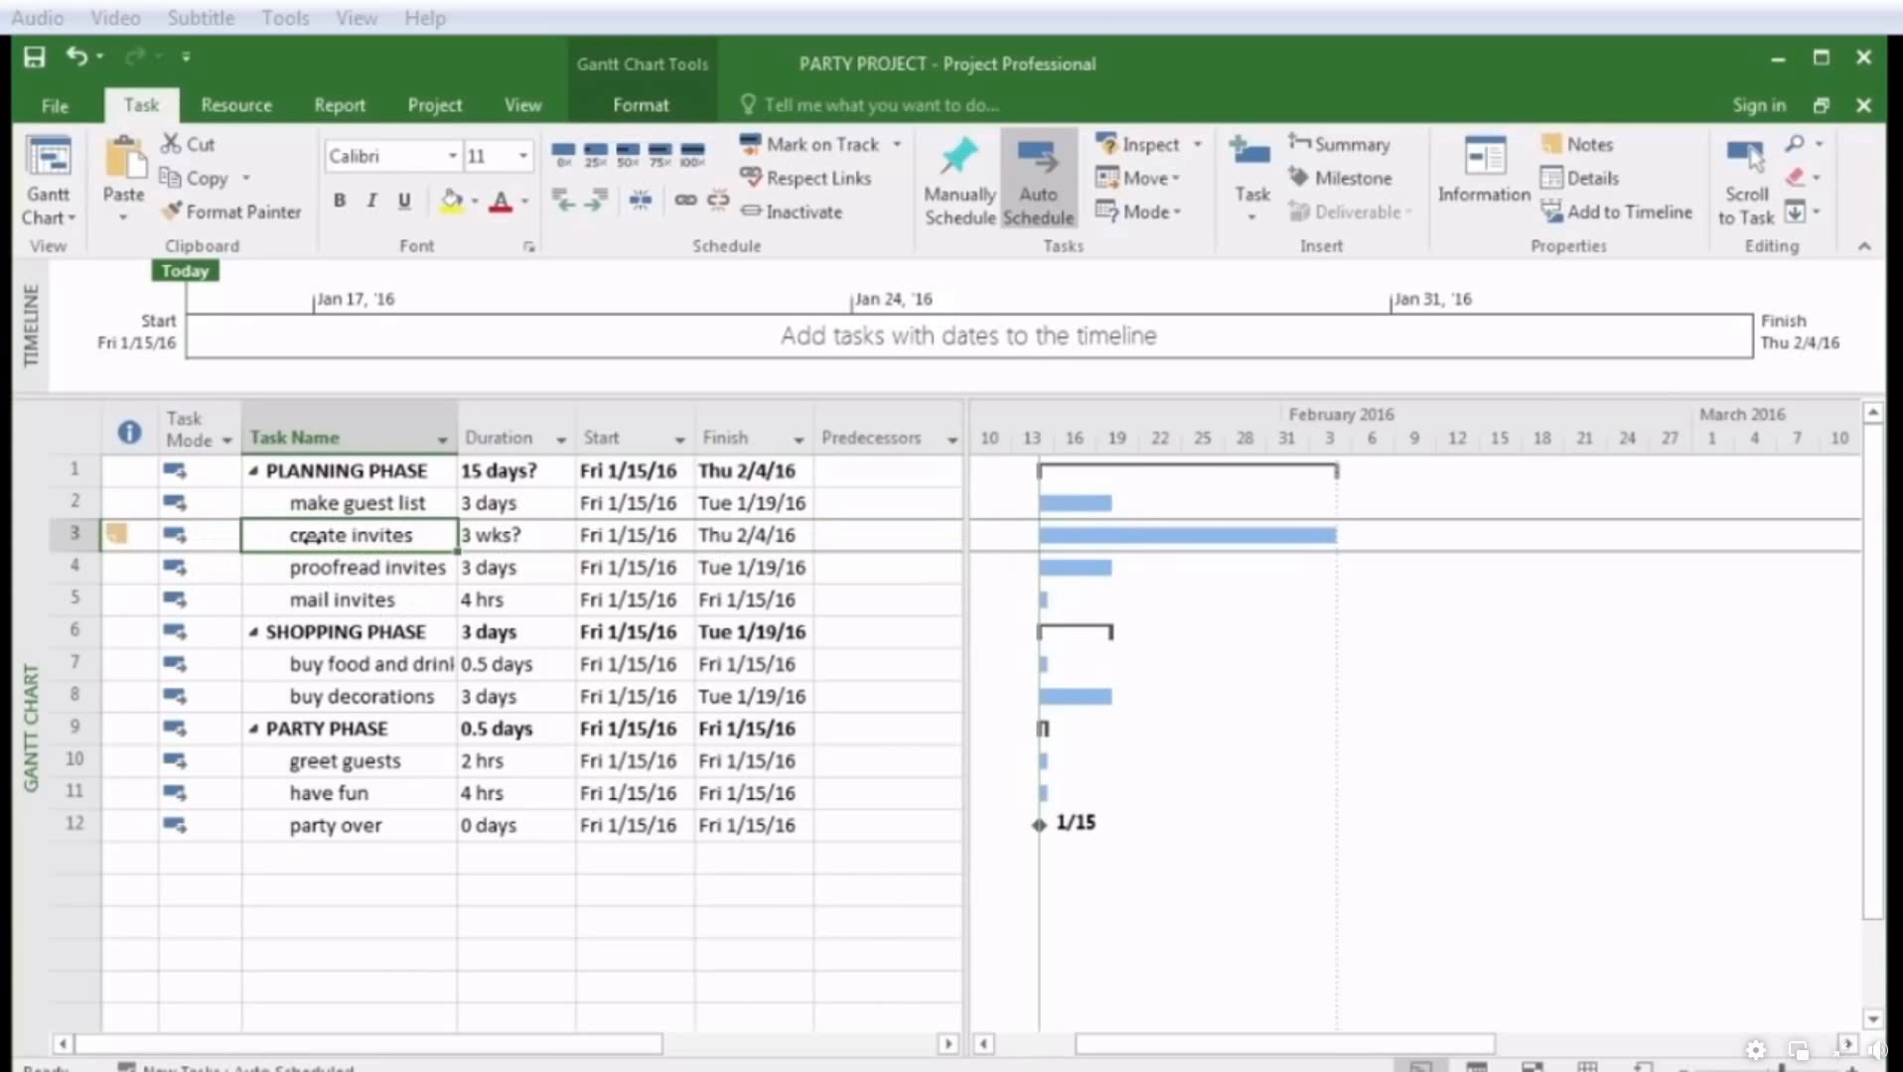
pyautogui.rightClick(325, 542)
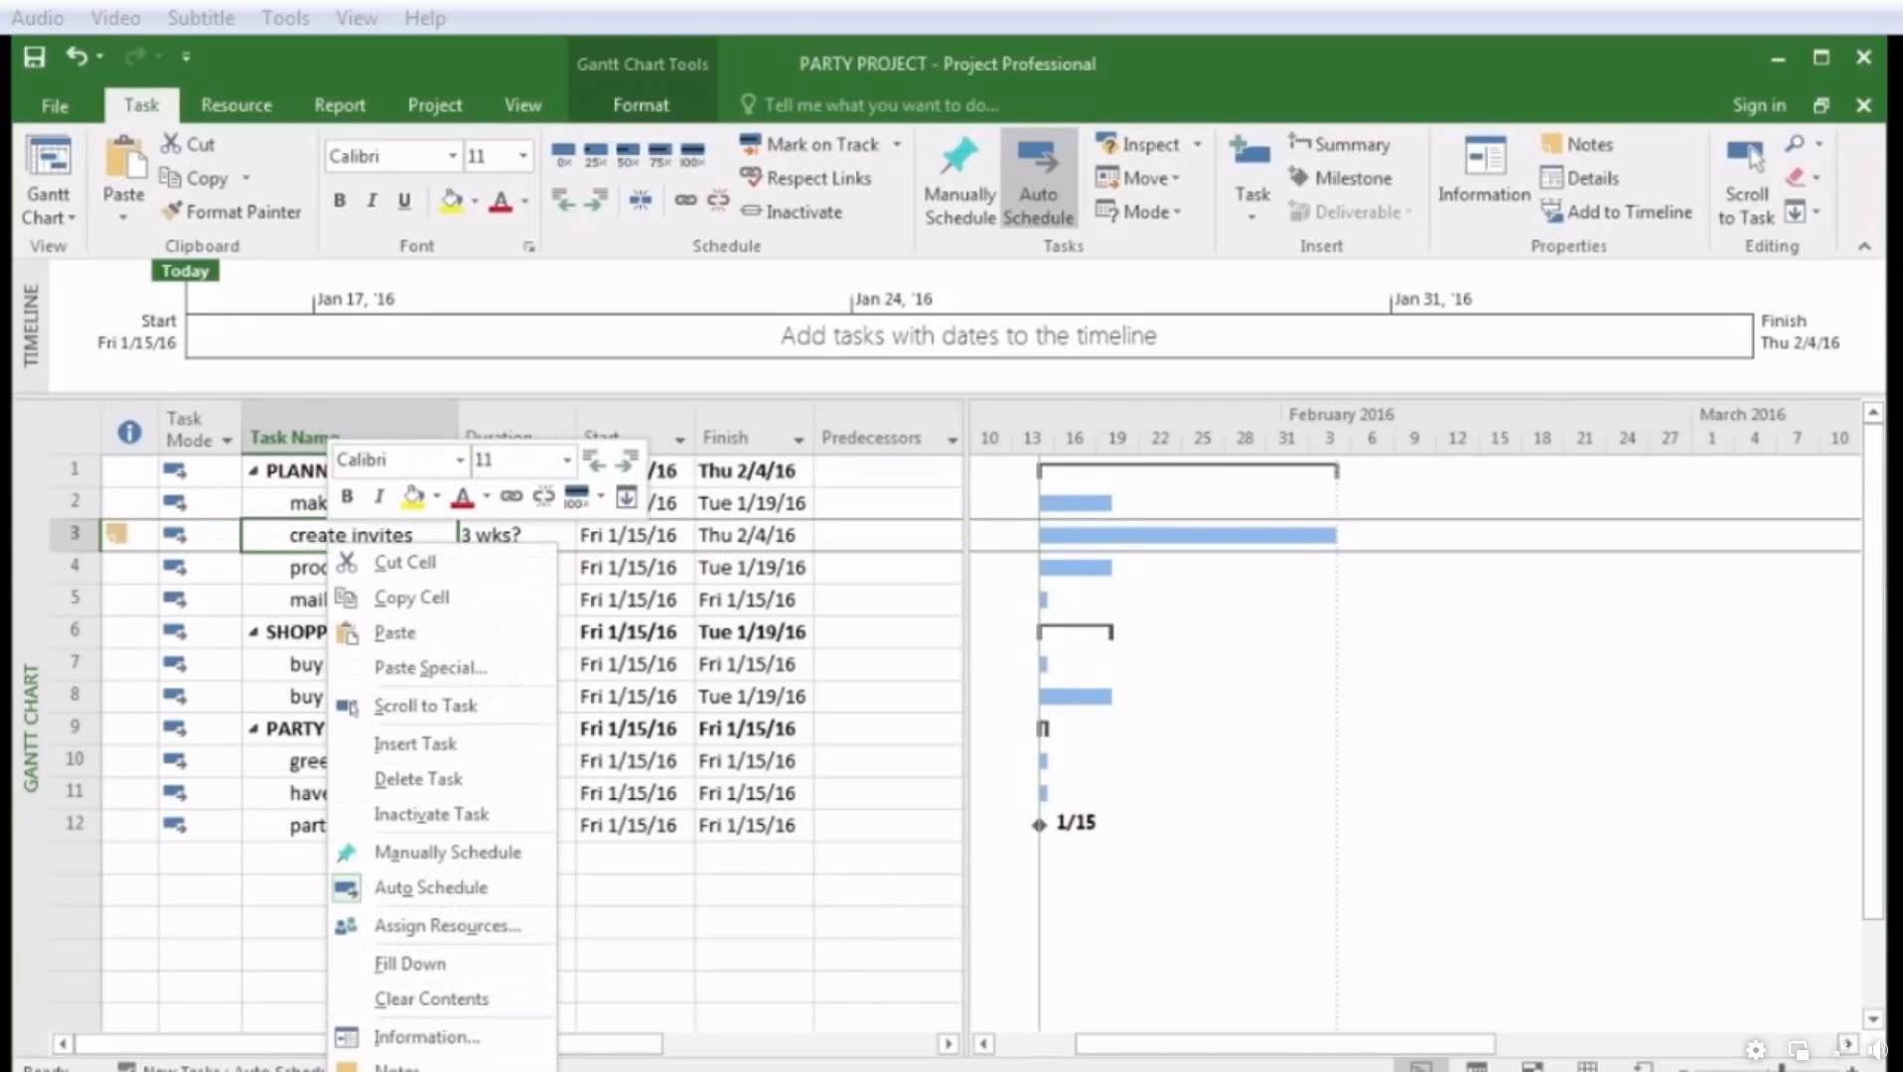
pyautogui.click(437, 1071)
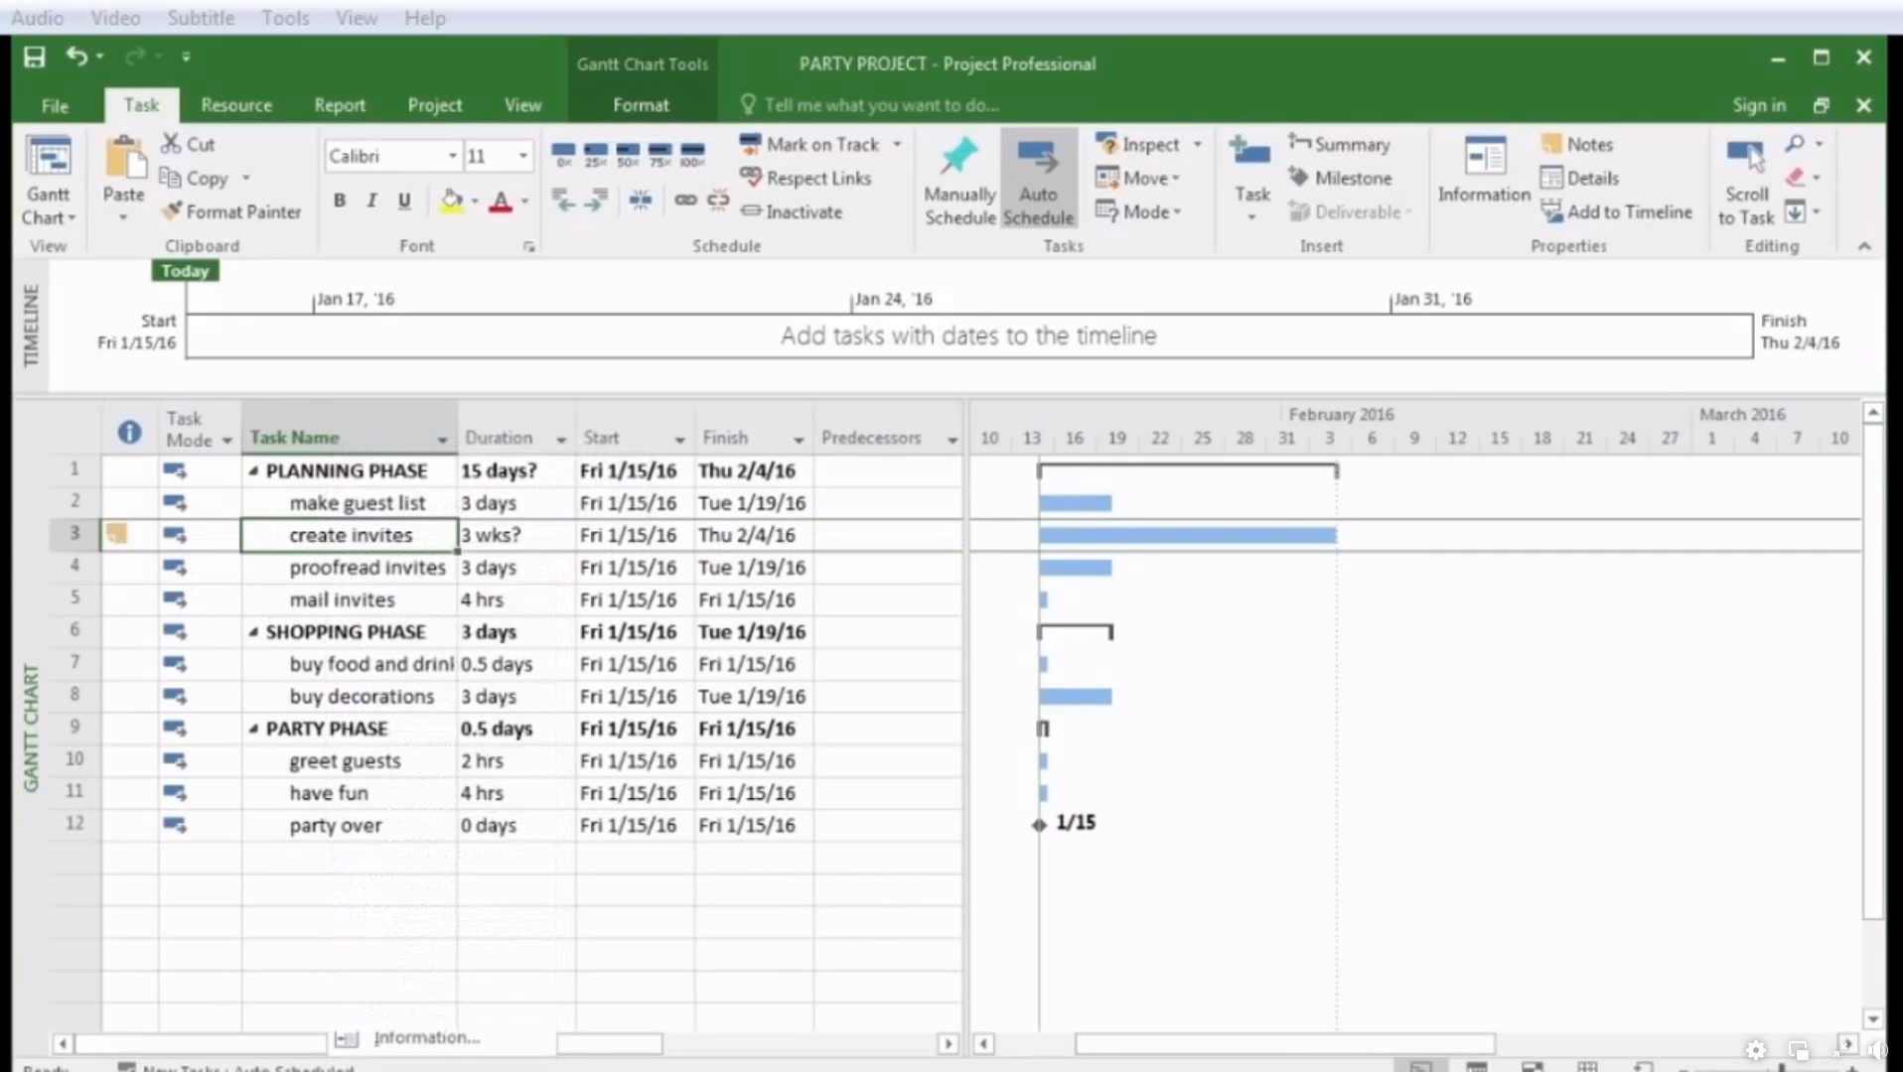
pyautogui.click(1322, 759)
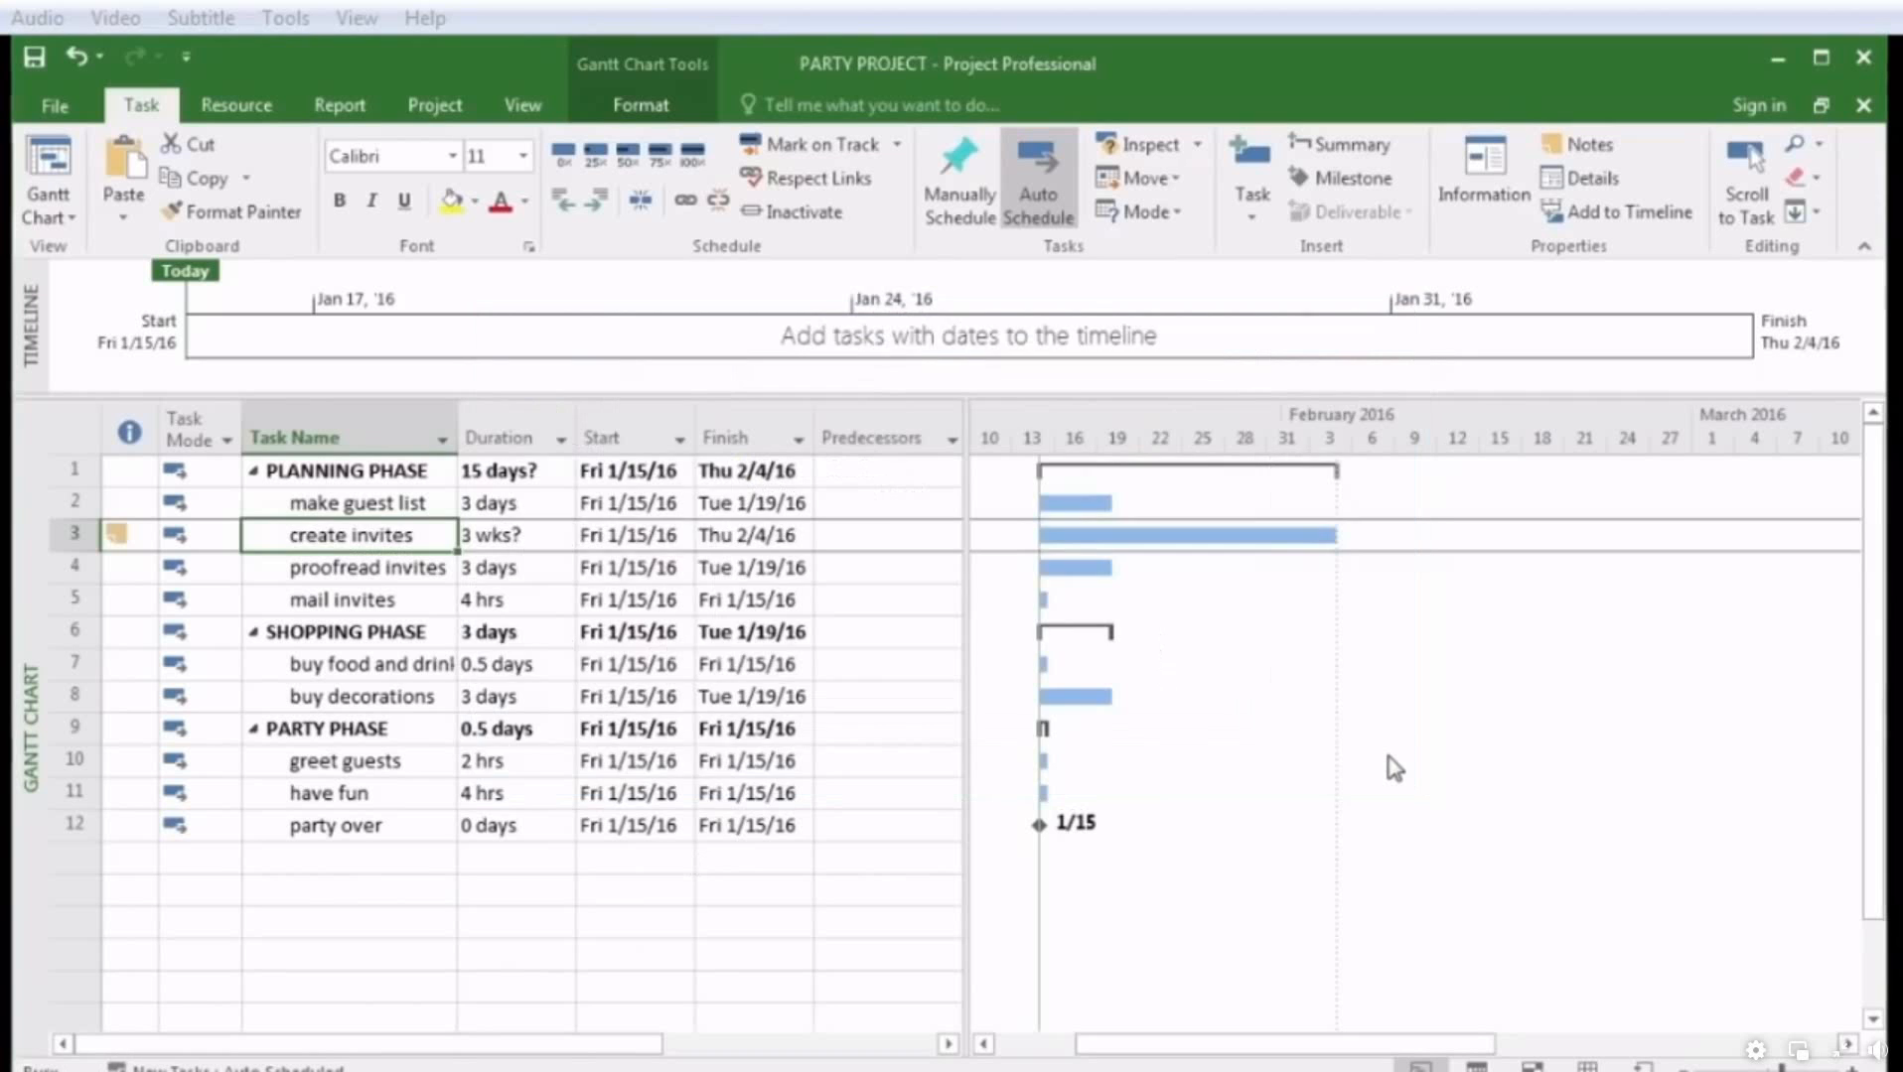
# Insert a hyperlink on the "create invites" task to the Contract file on the Desktop
pyautogui.hotkey('ctrl', 'k')
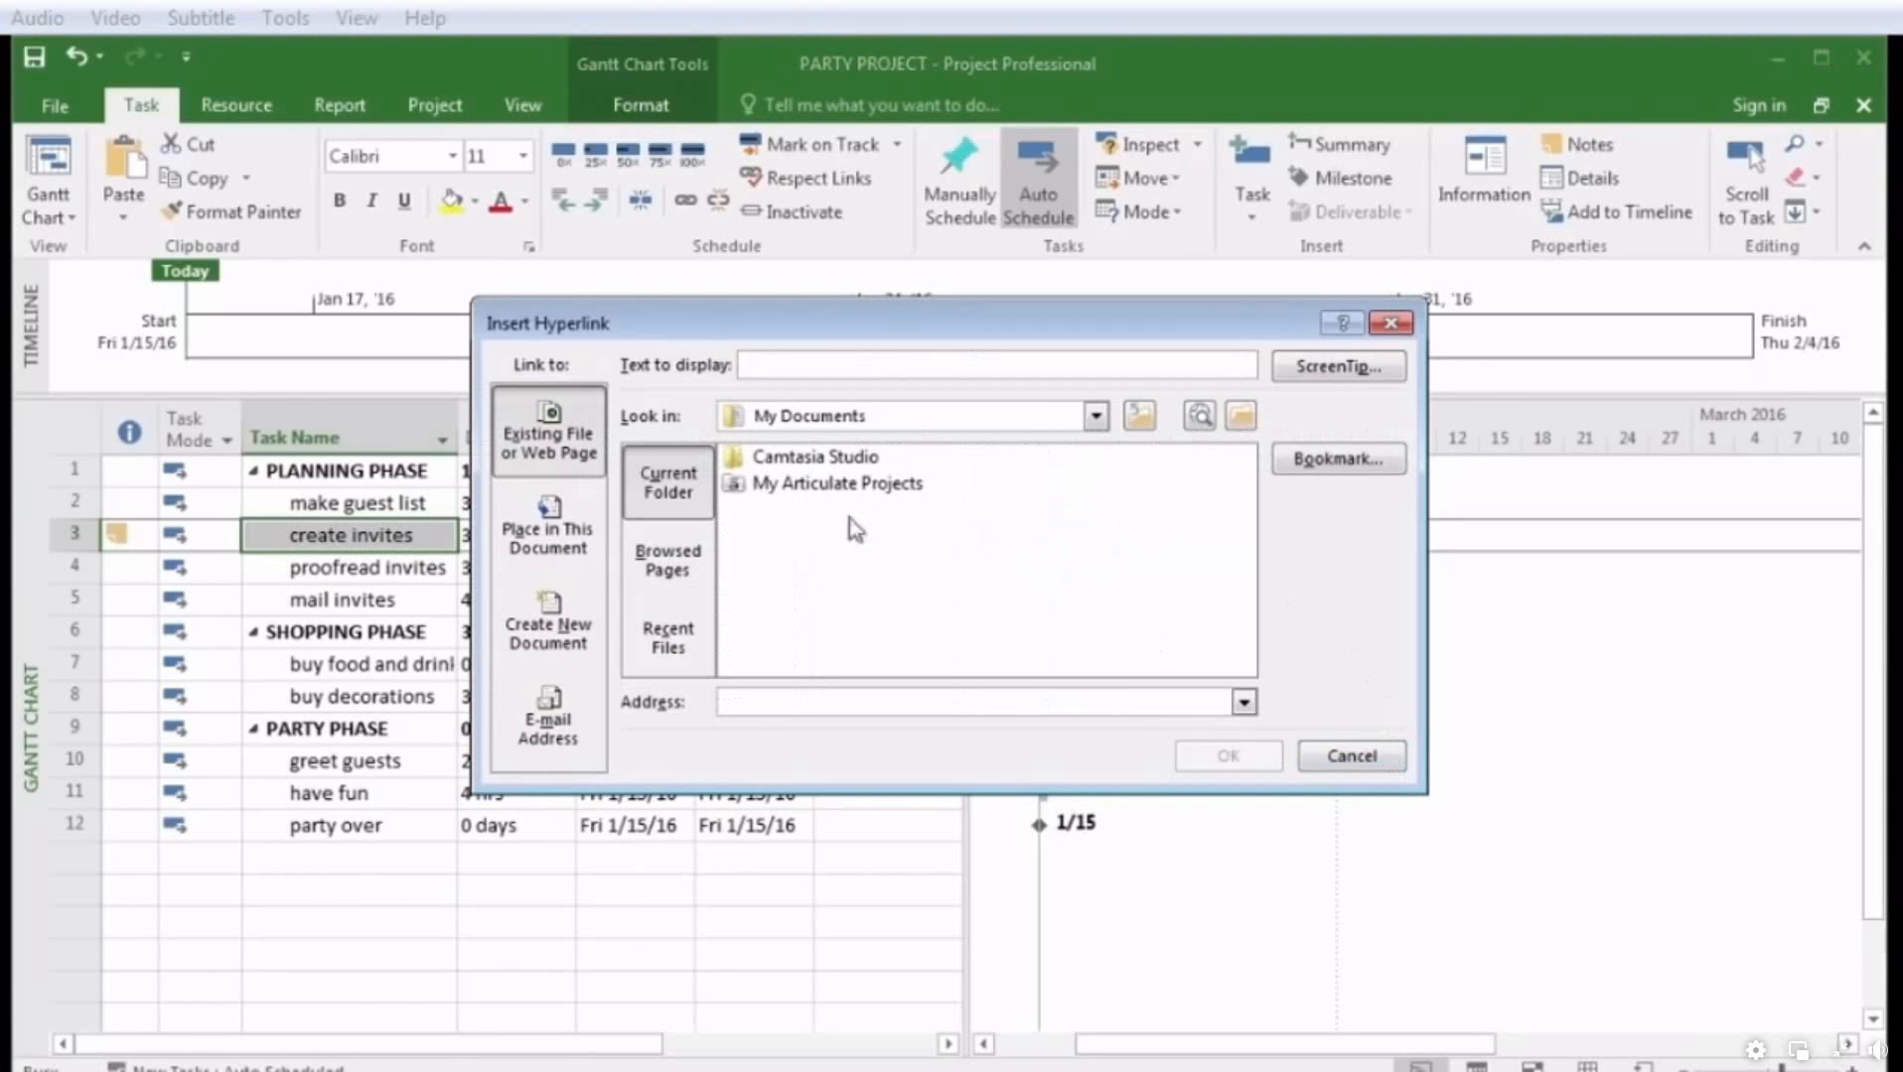
pyautogui.click(928, 417)
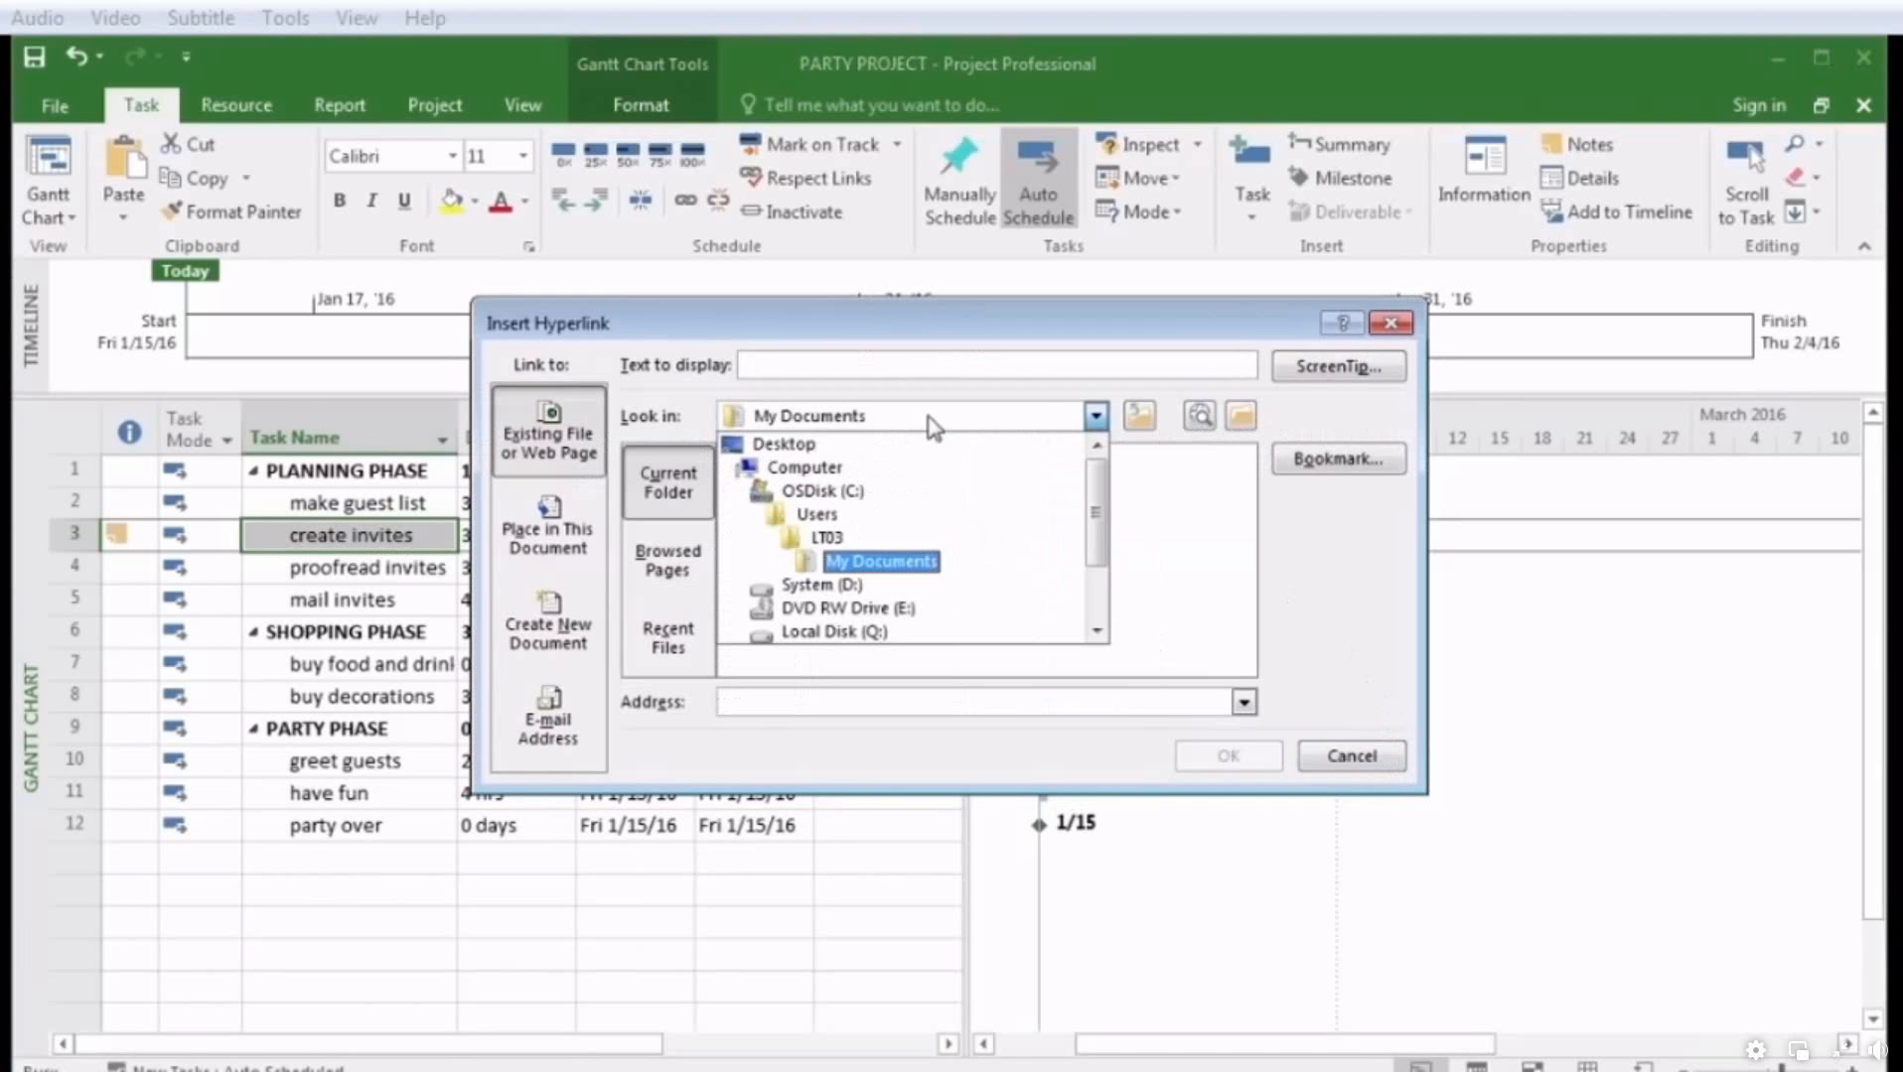
pyautogui.click(837, 441)
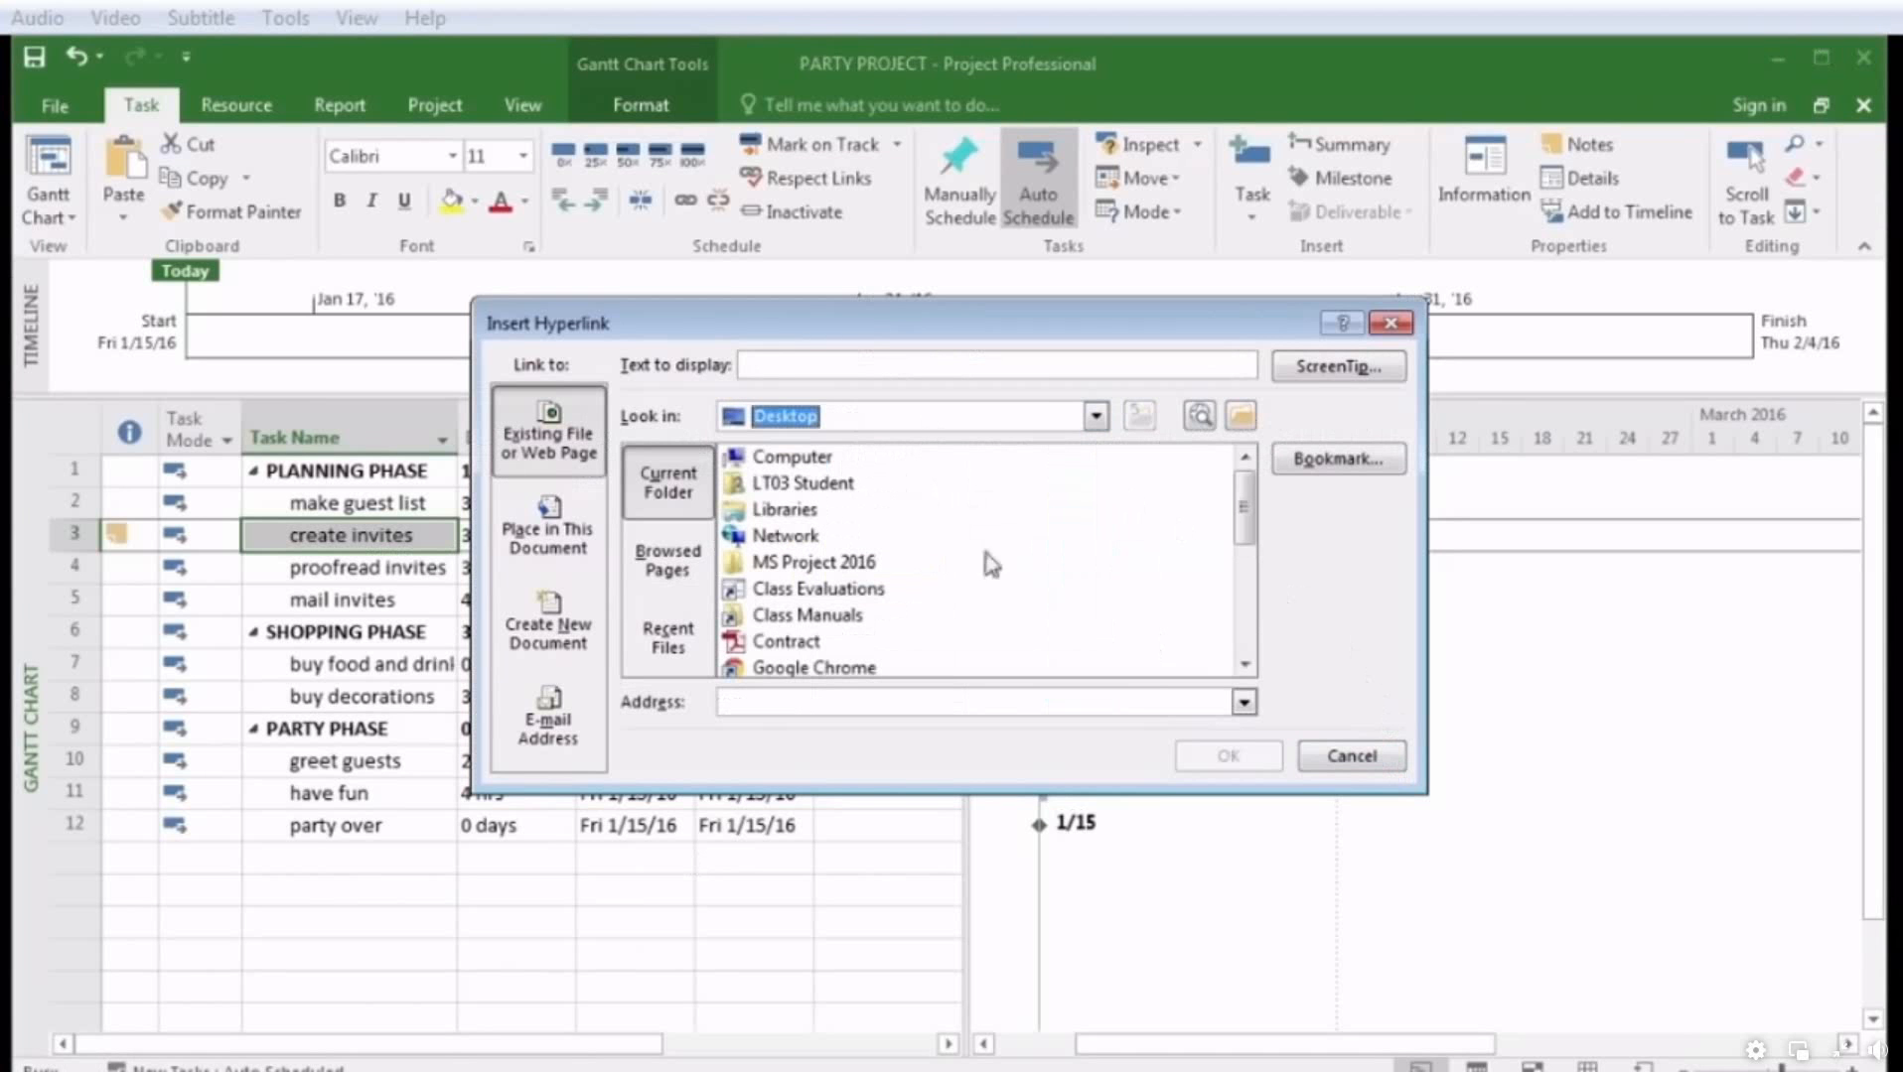
pyautogui.click(780, 641)
pyautogui.click(1226, 759)
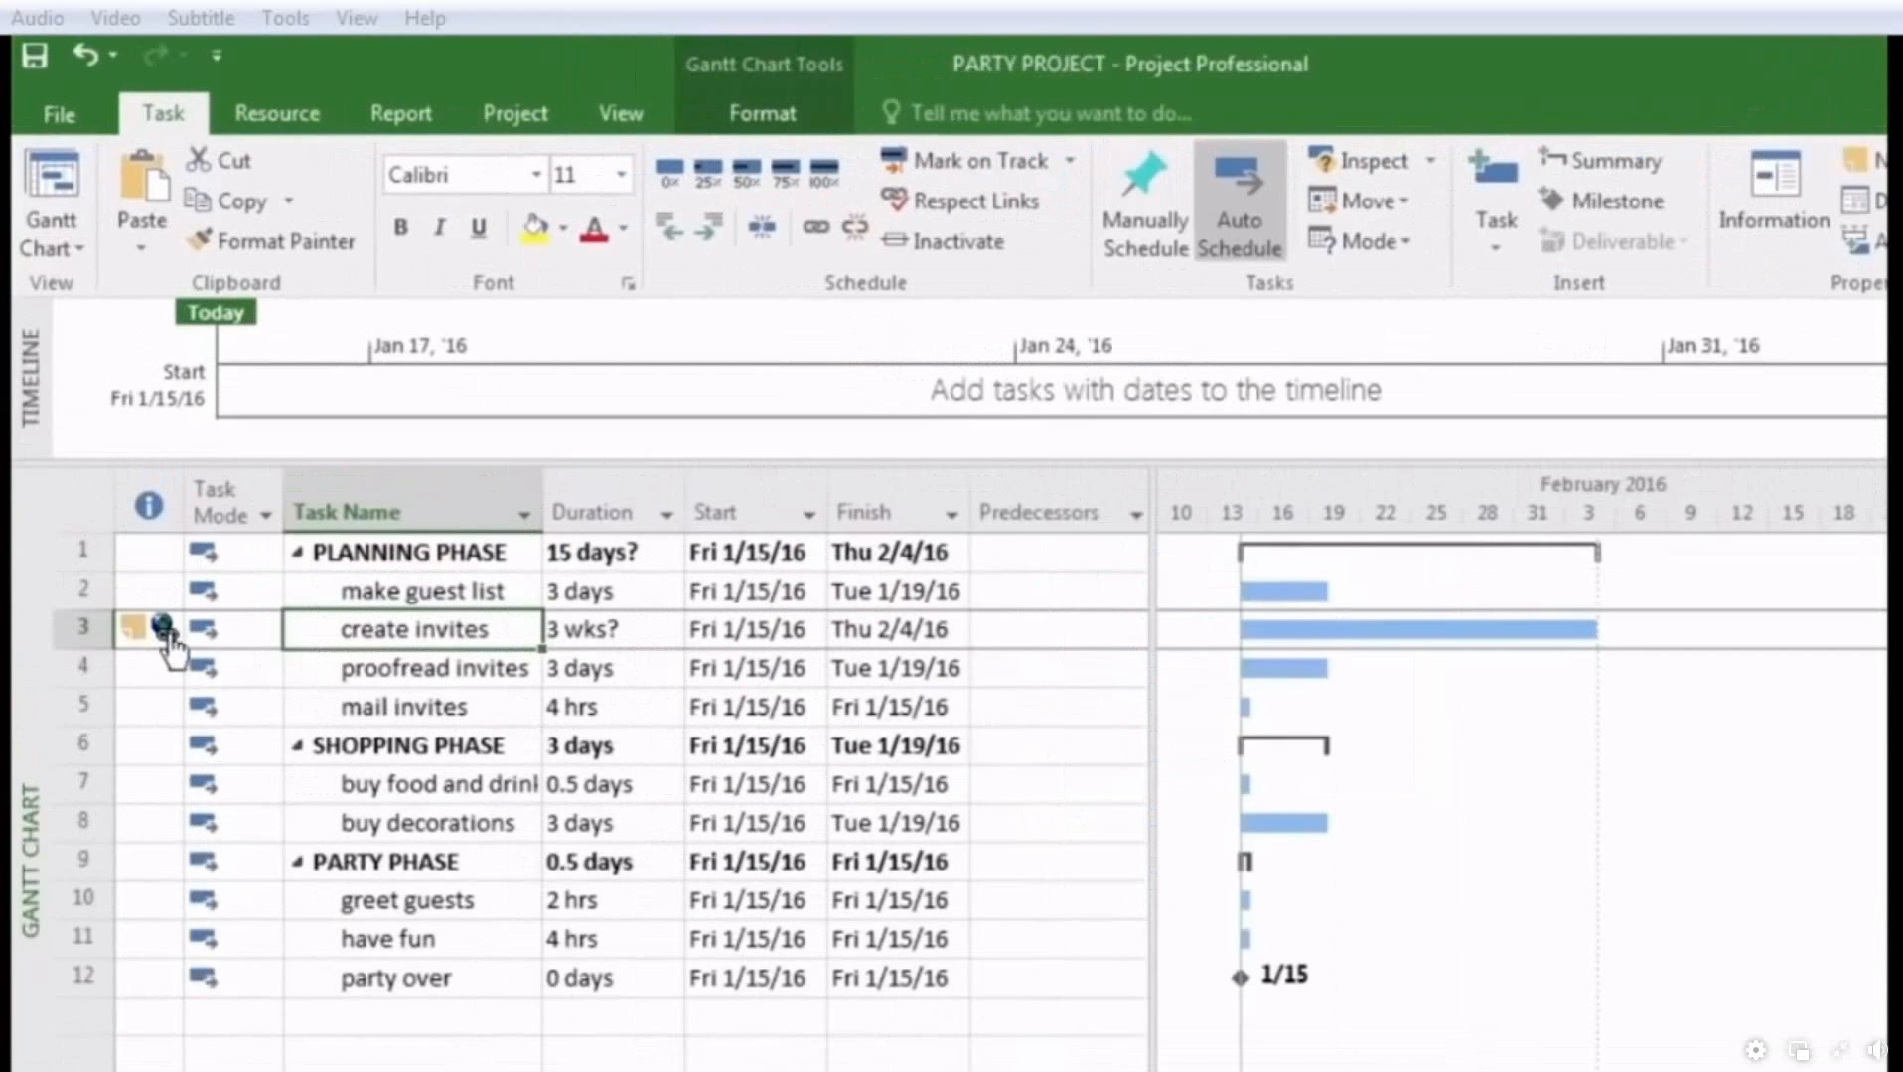
# Open the linked Contract.pdf from the "create invites" indicator and accept the security notice
pyautogui.click(487, 715)
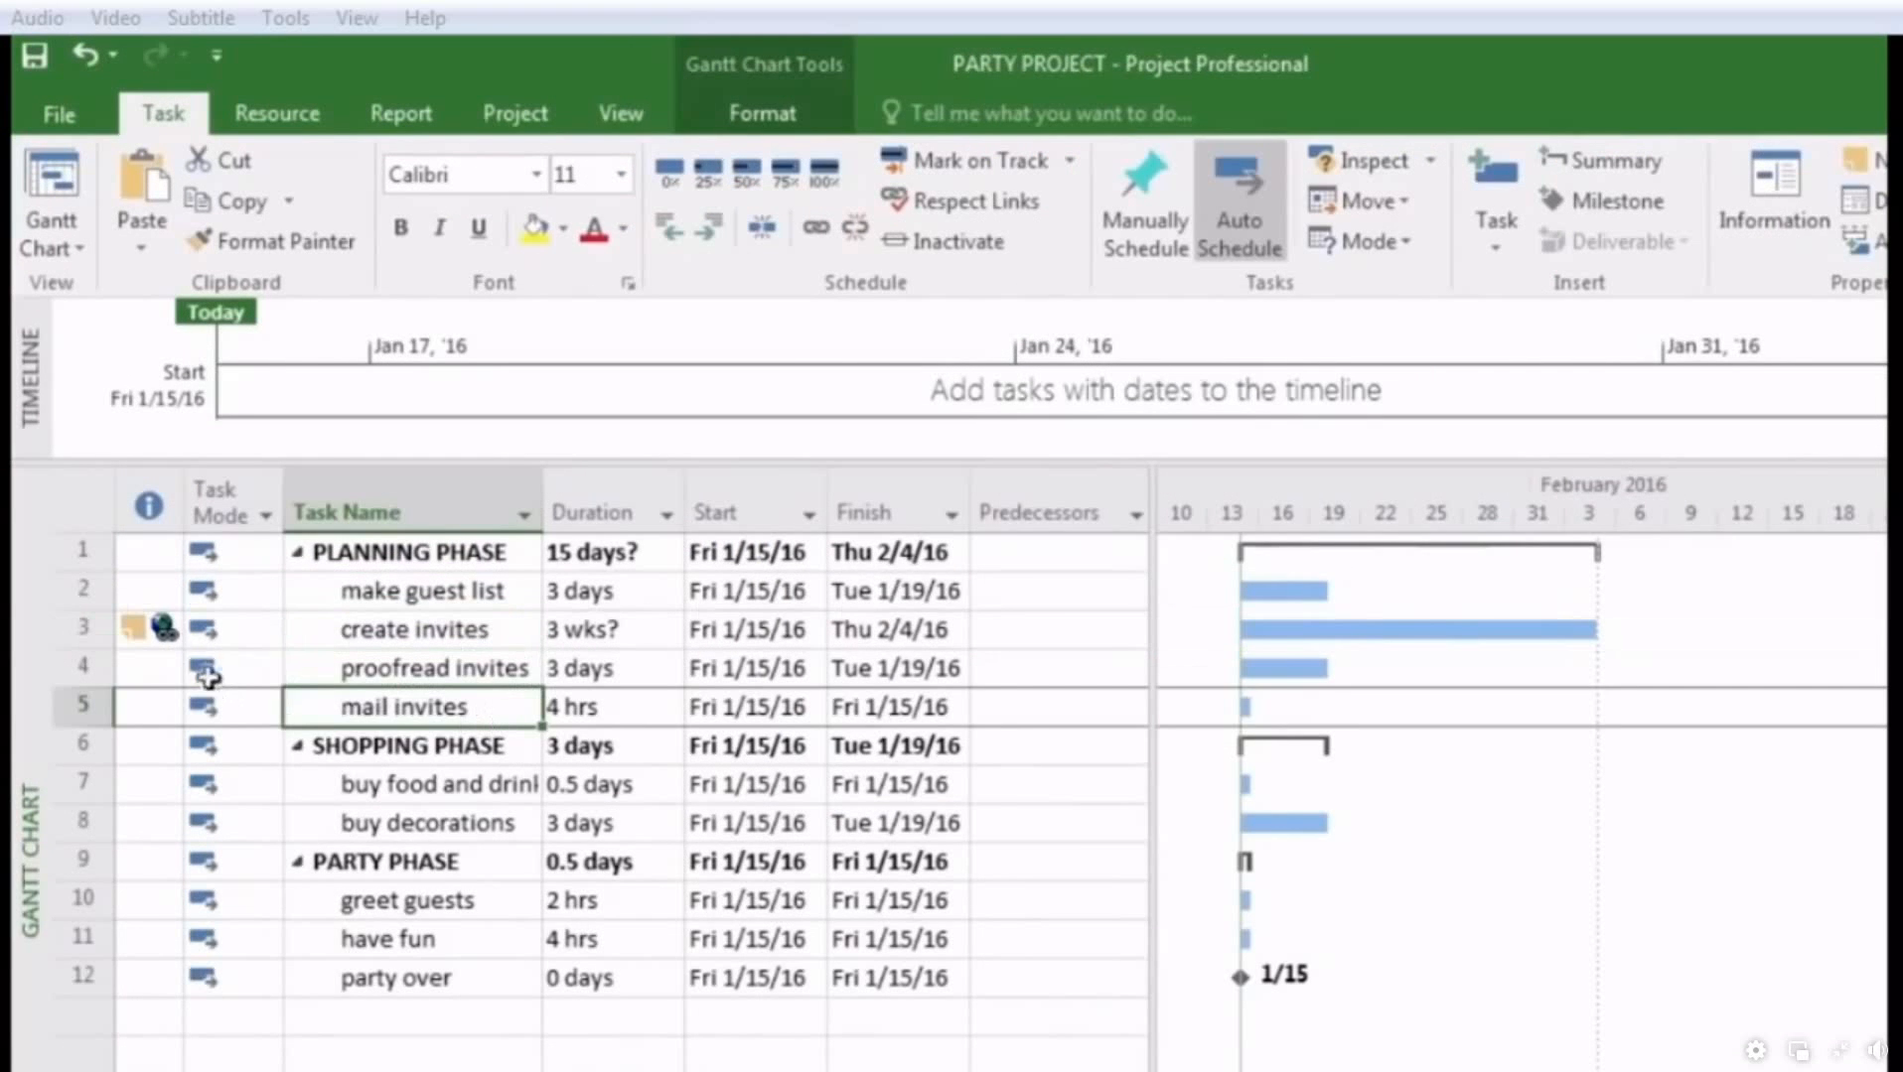
pyautogui.moveTo(161, 628)
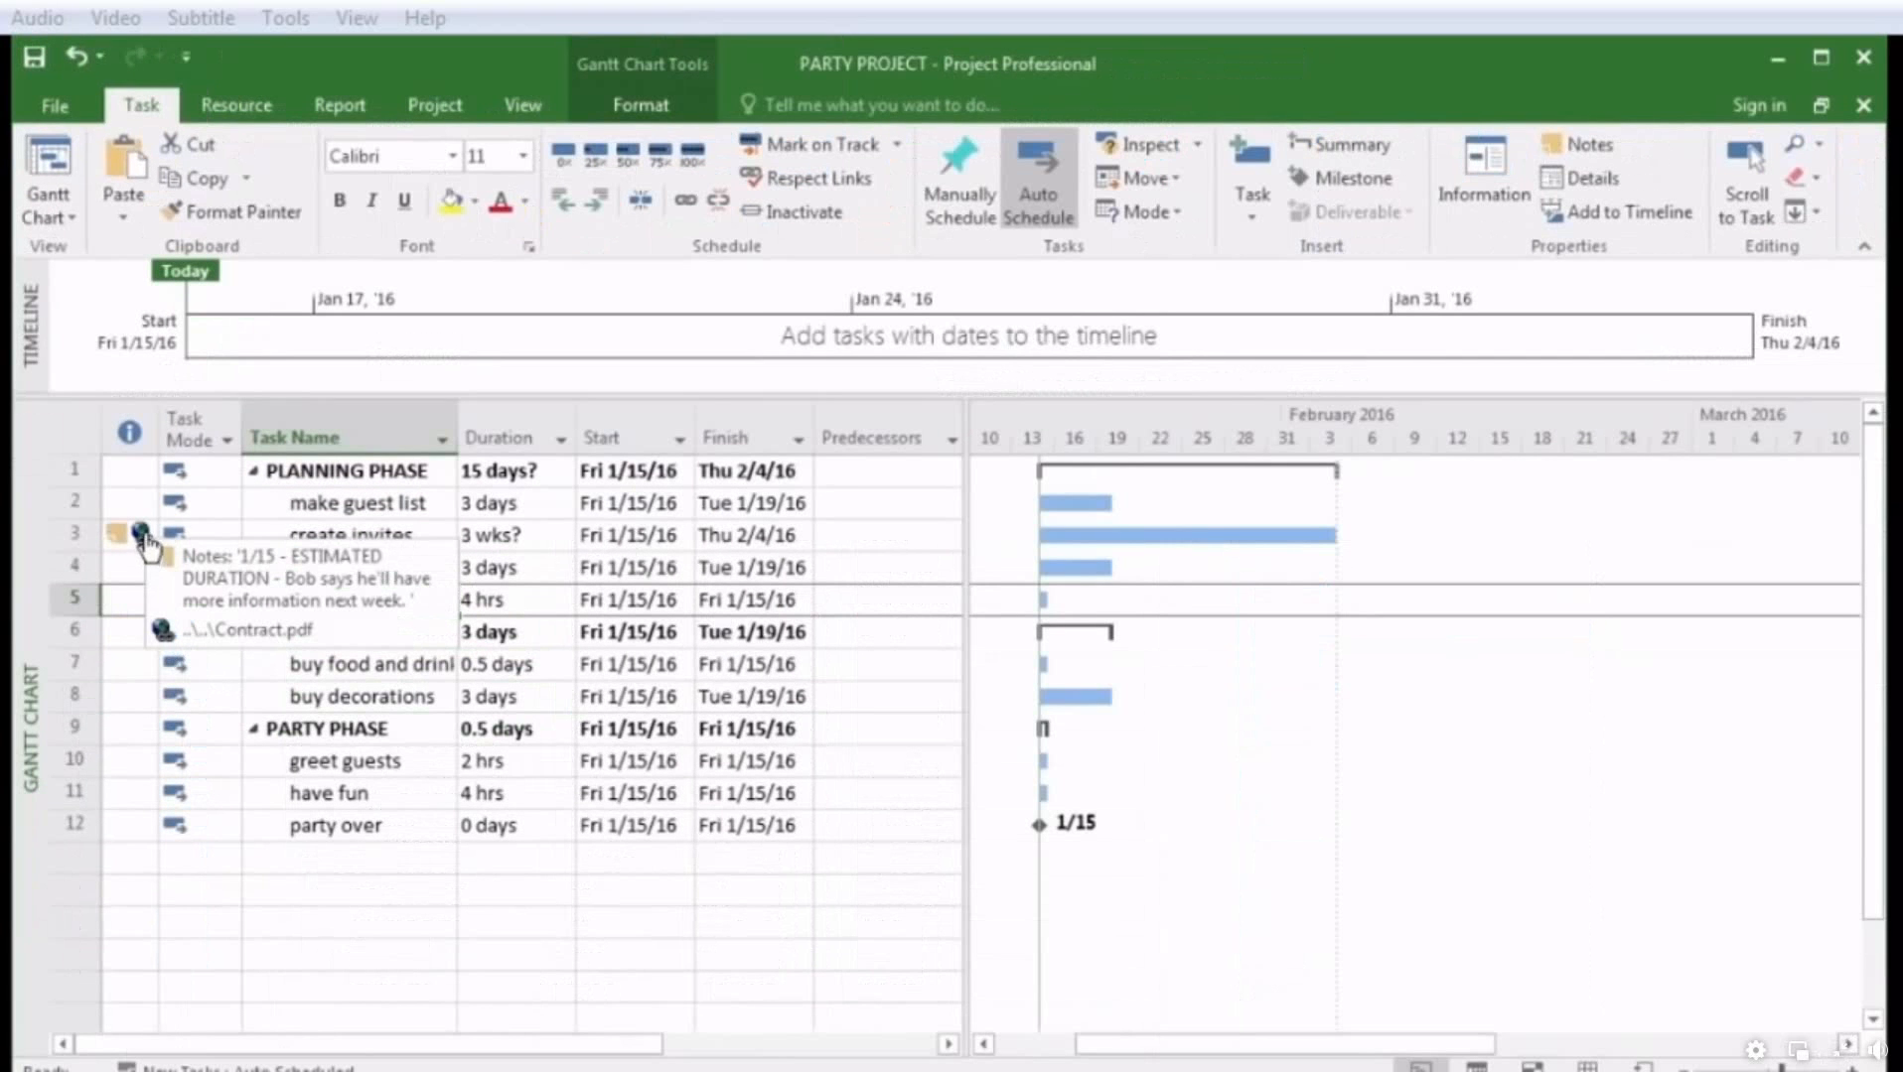
pyautogui.click(142, 536)
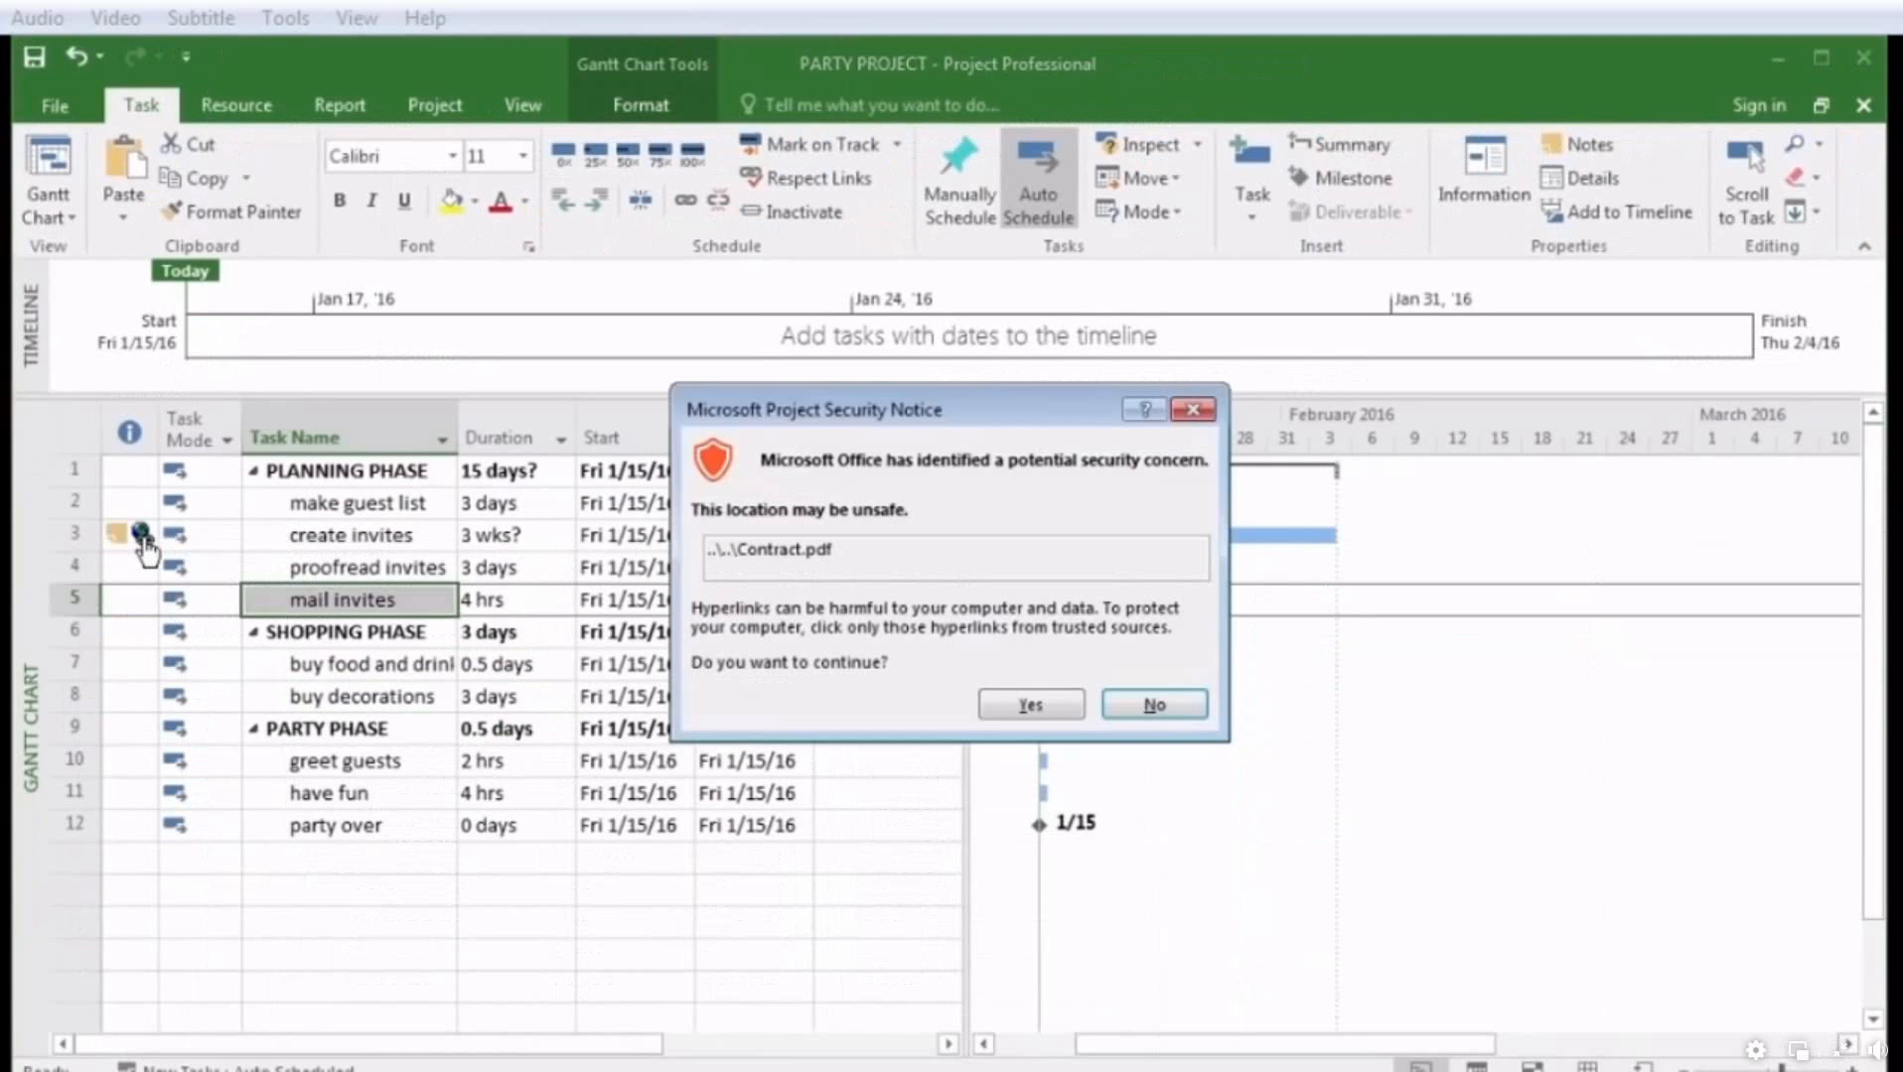
pyautogui.click(1031, 707)
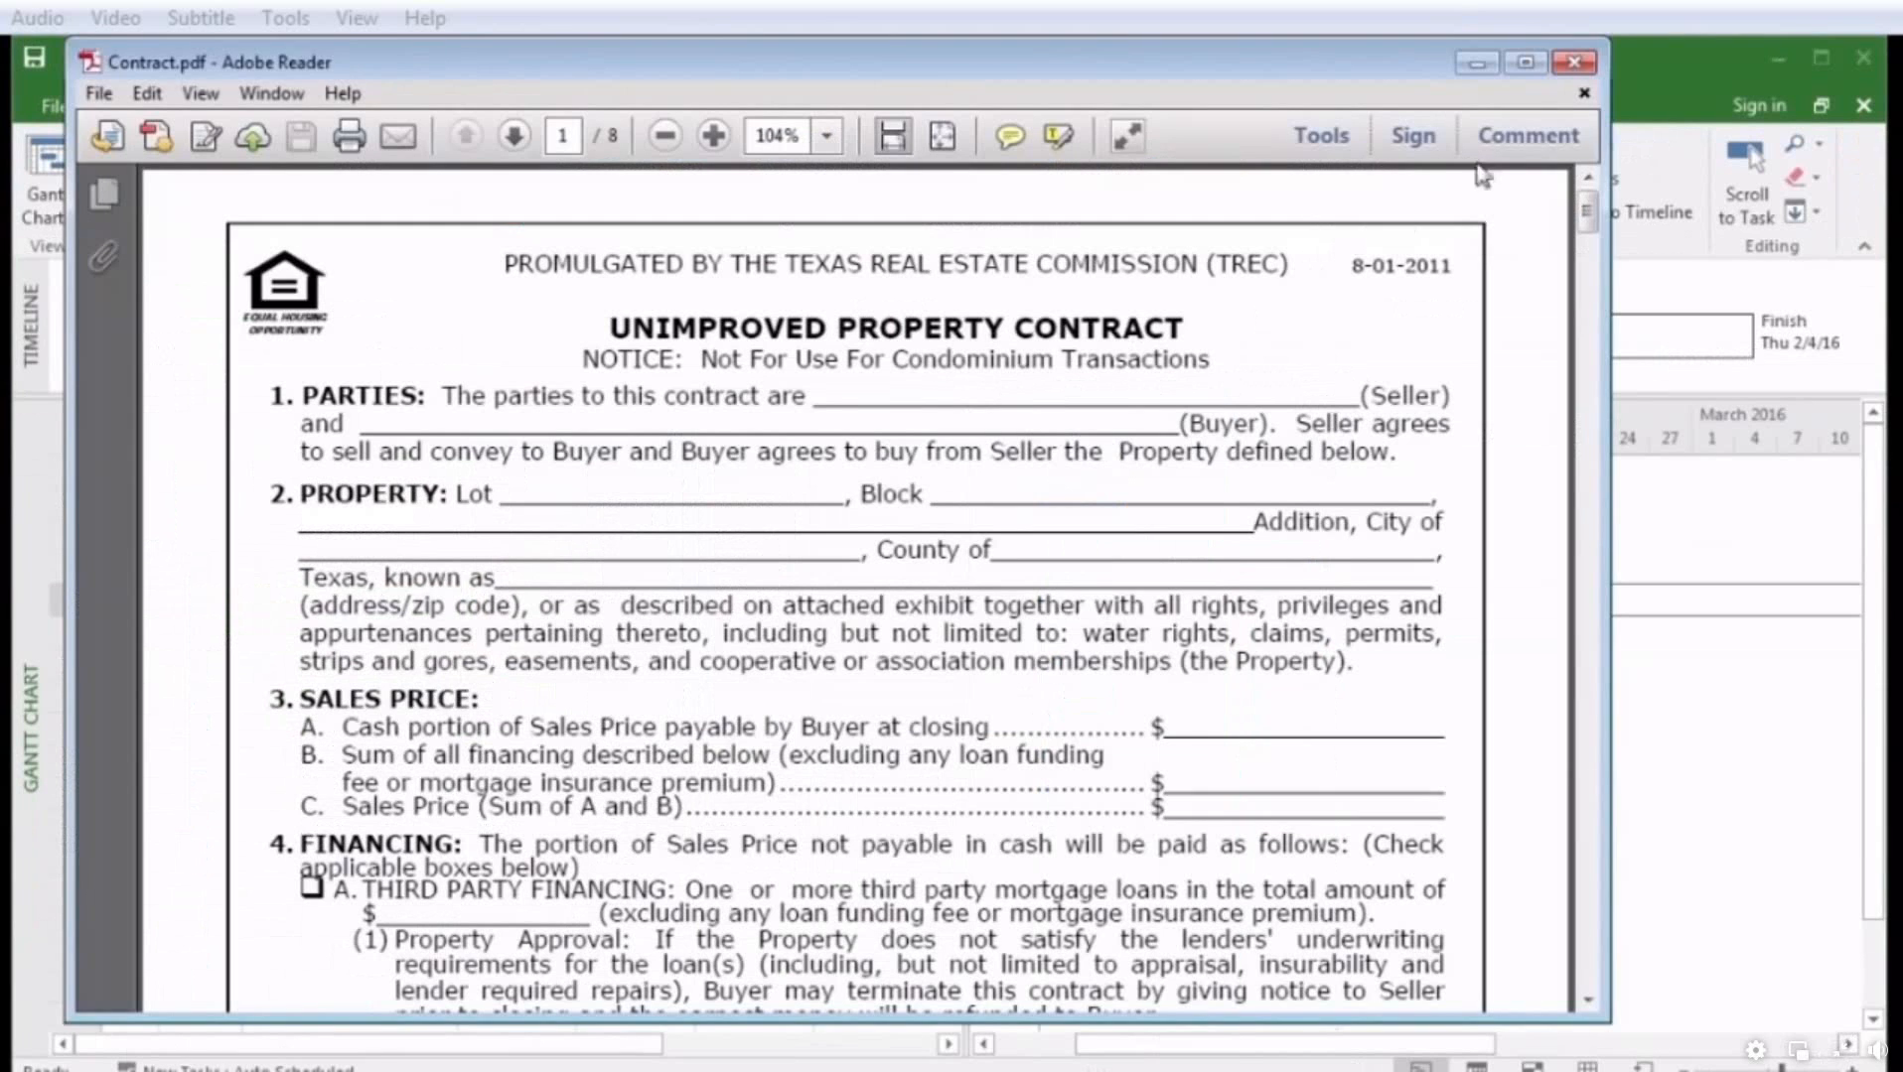
# Close the contract PDF and review each page of the "create invites" task information, from custom fields back to general
pyautogui.click(1573, 62)
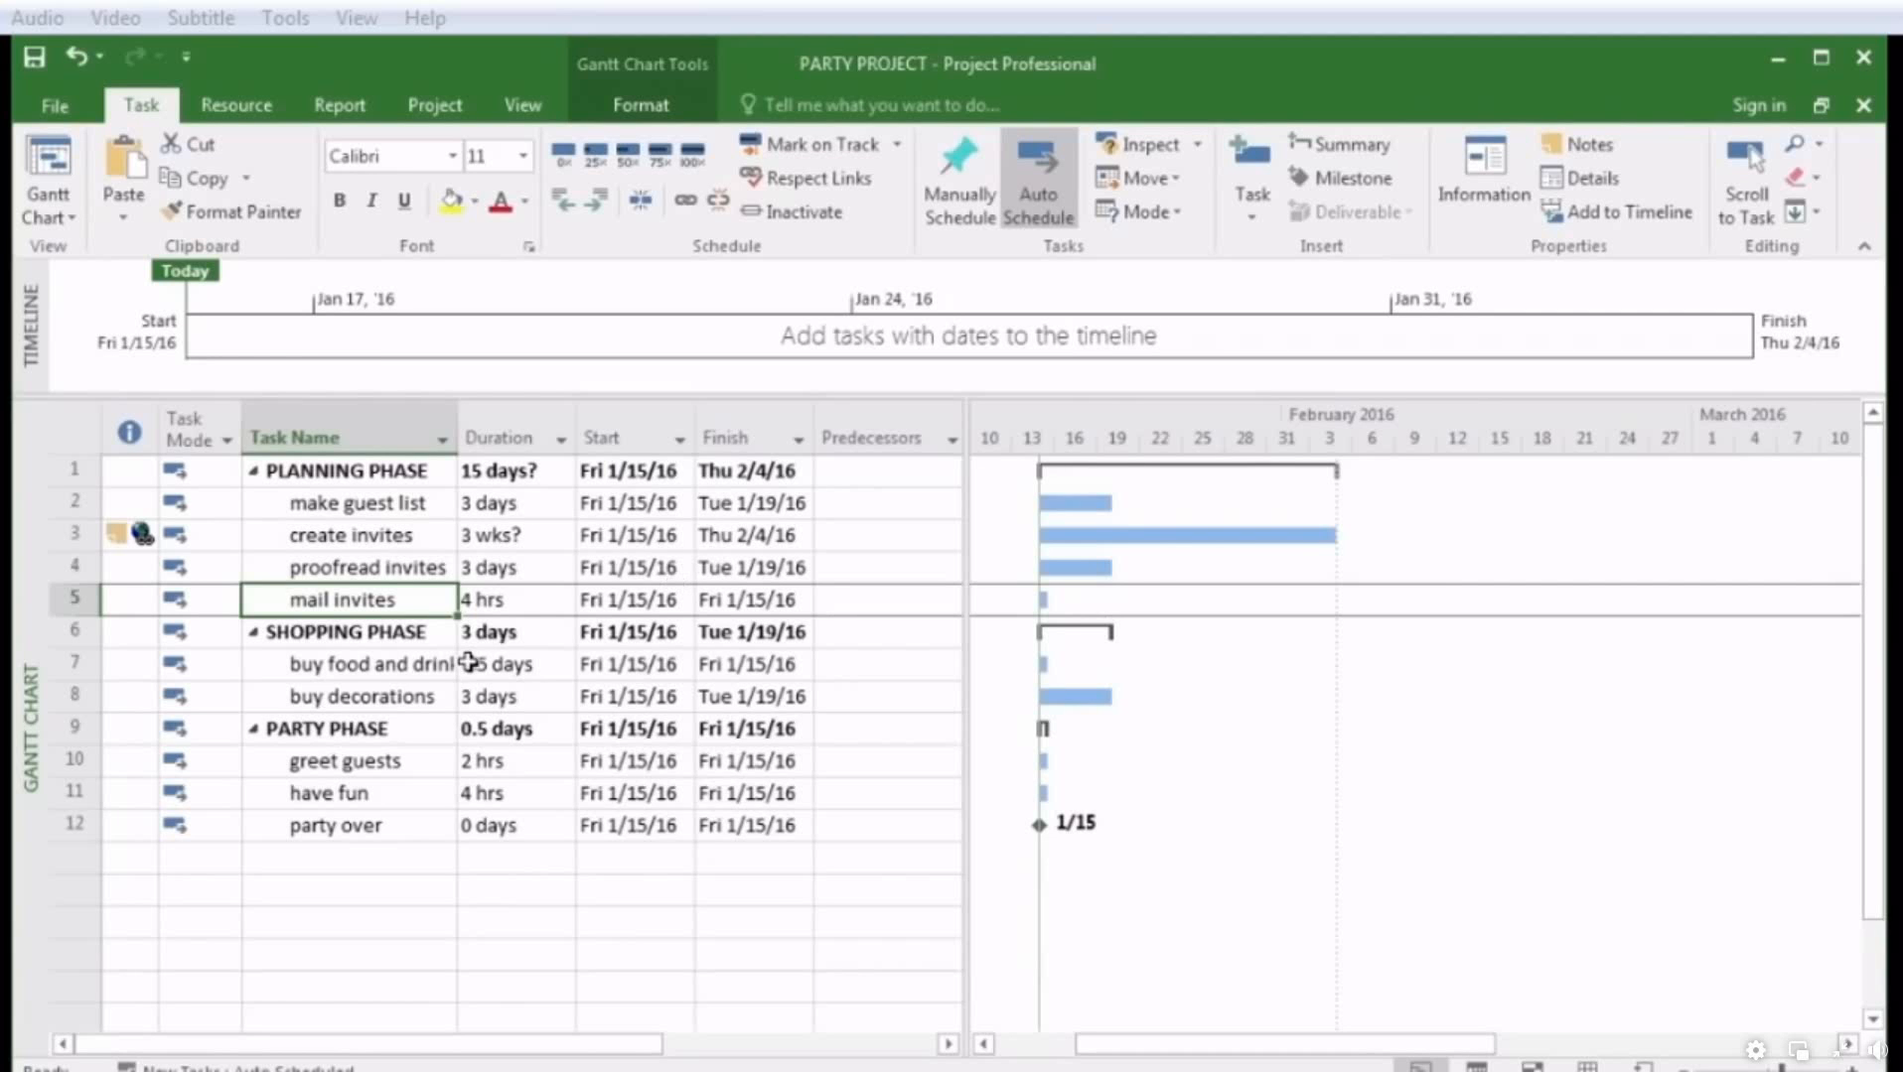
pyautogui.doubleClick(397, 540)
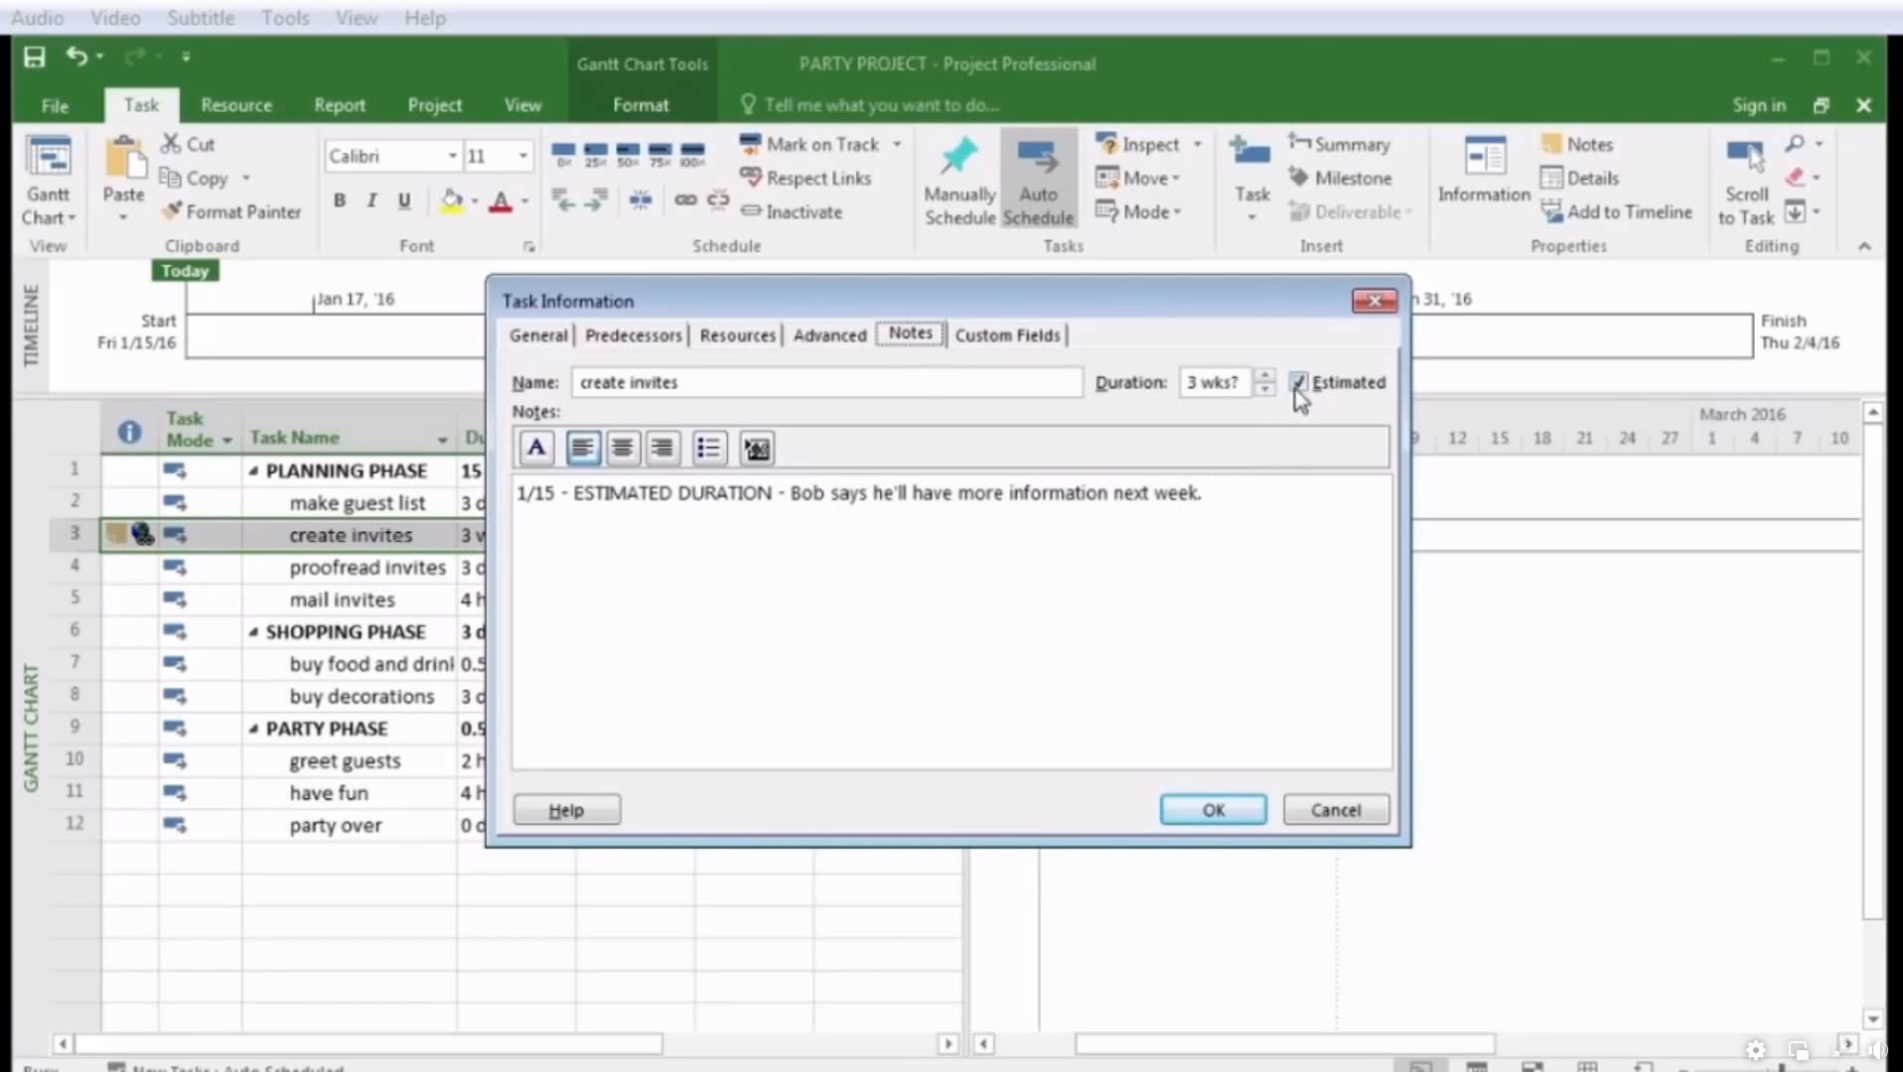
pyautogui.click(1025, 339)
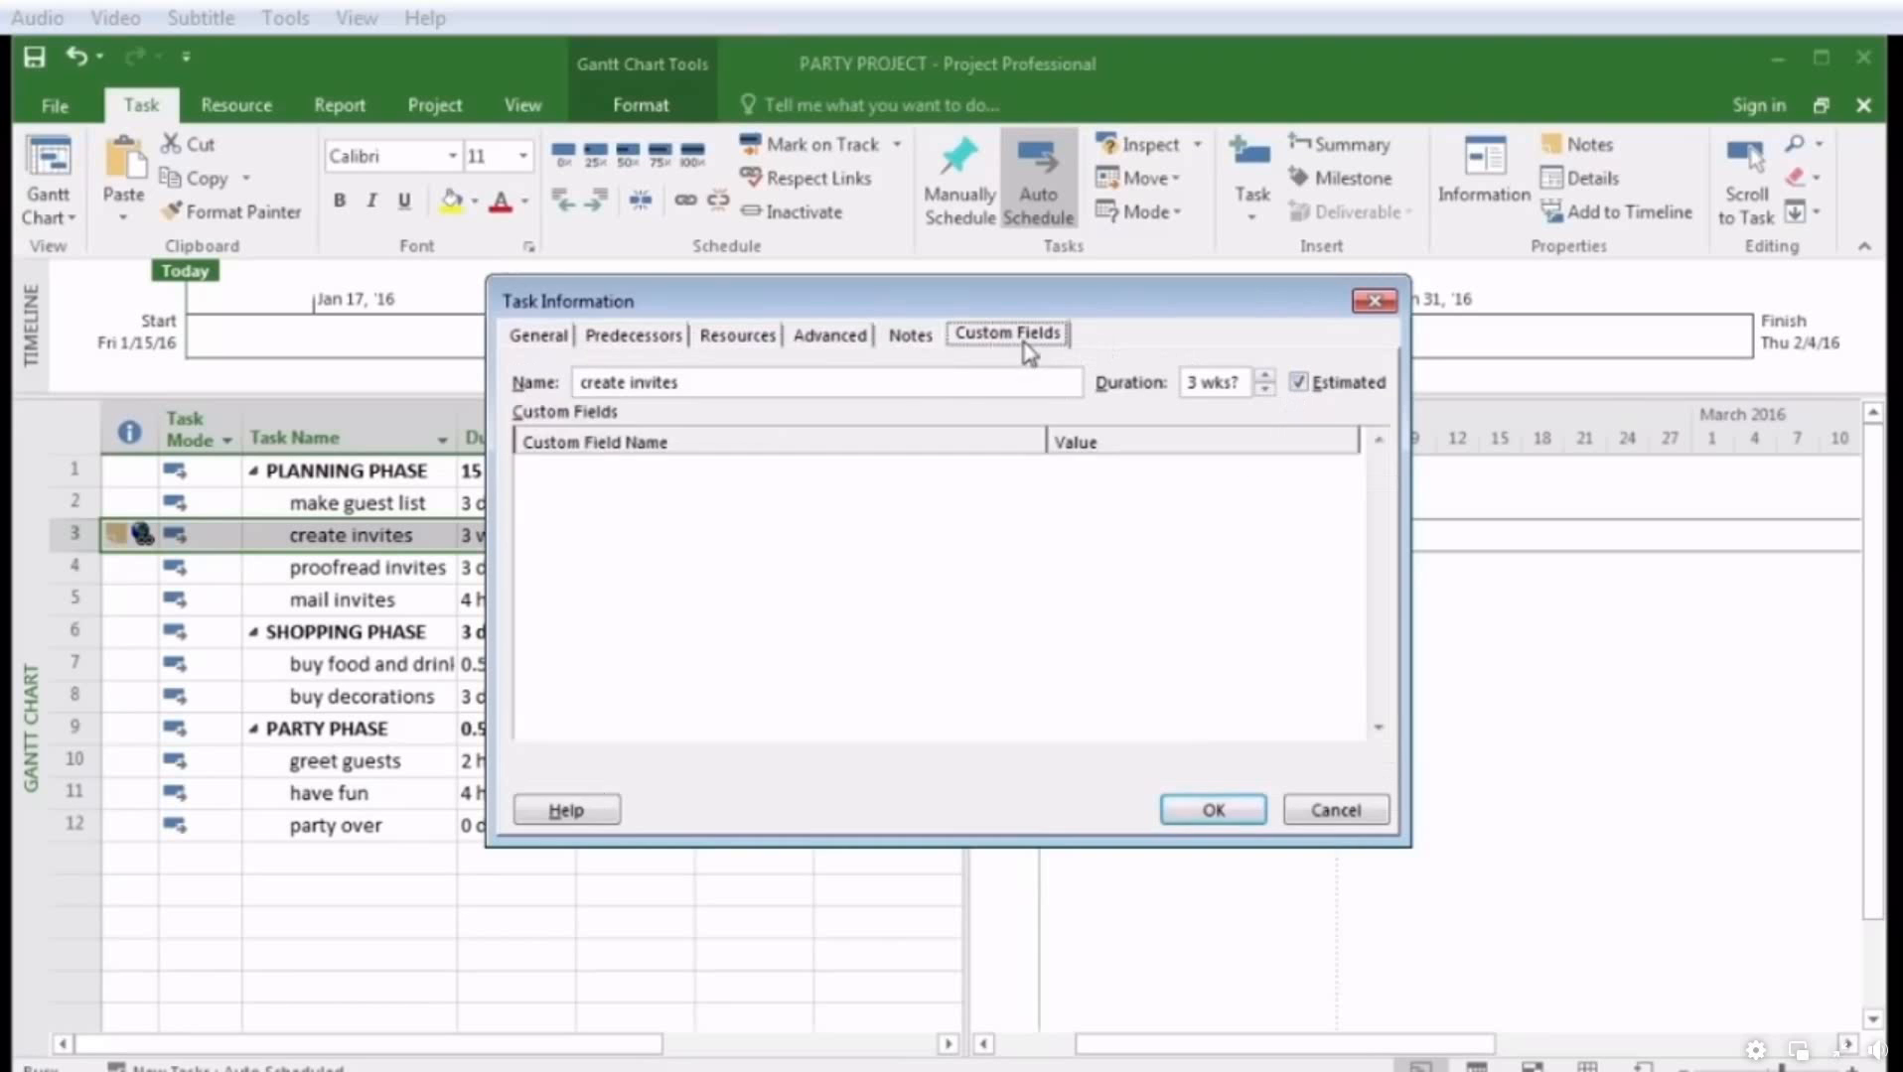
pyautogui.click(907, 335)
pyautogui.click(834, 338)
pyautogui.click(736, 337)
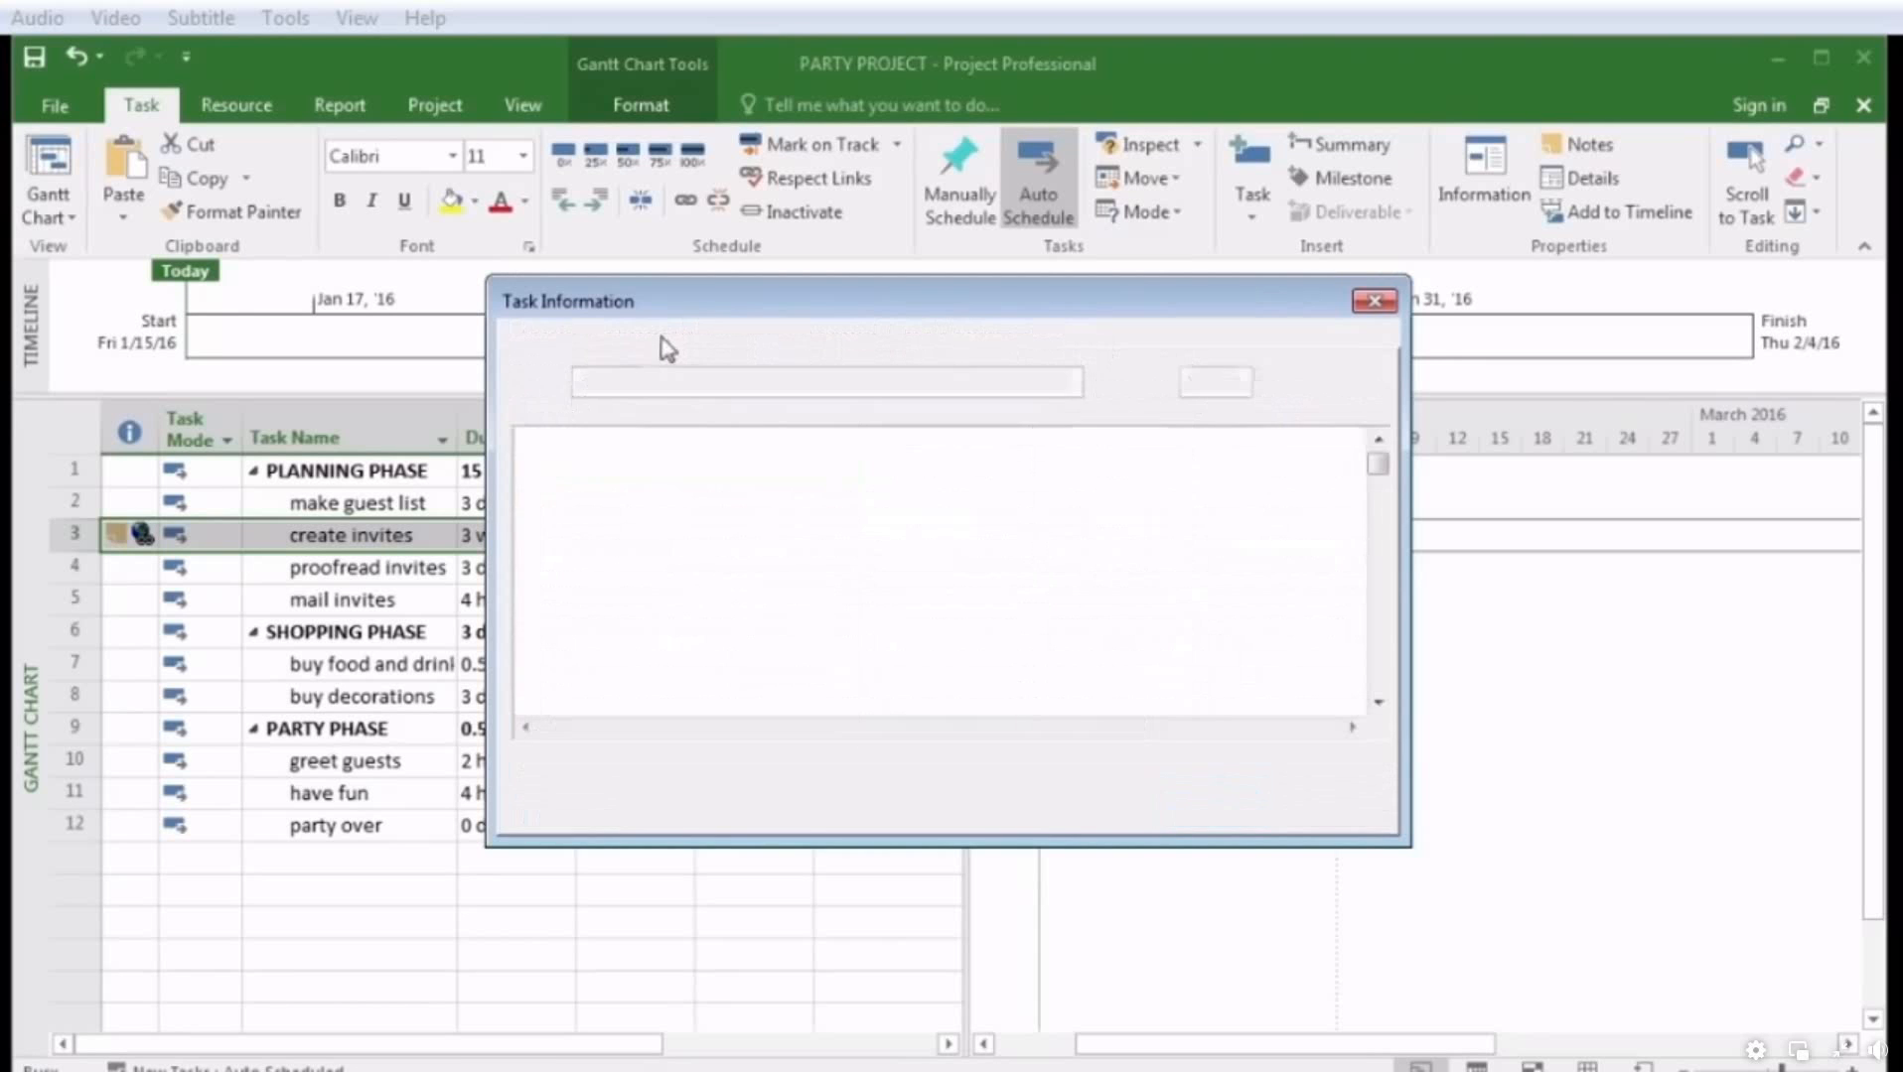
pyautogui.click(645, 338)
pyautogui.click(561, 341)
pyautogui.click(1236, 814)
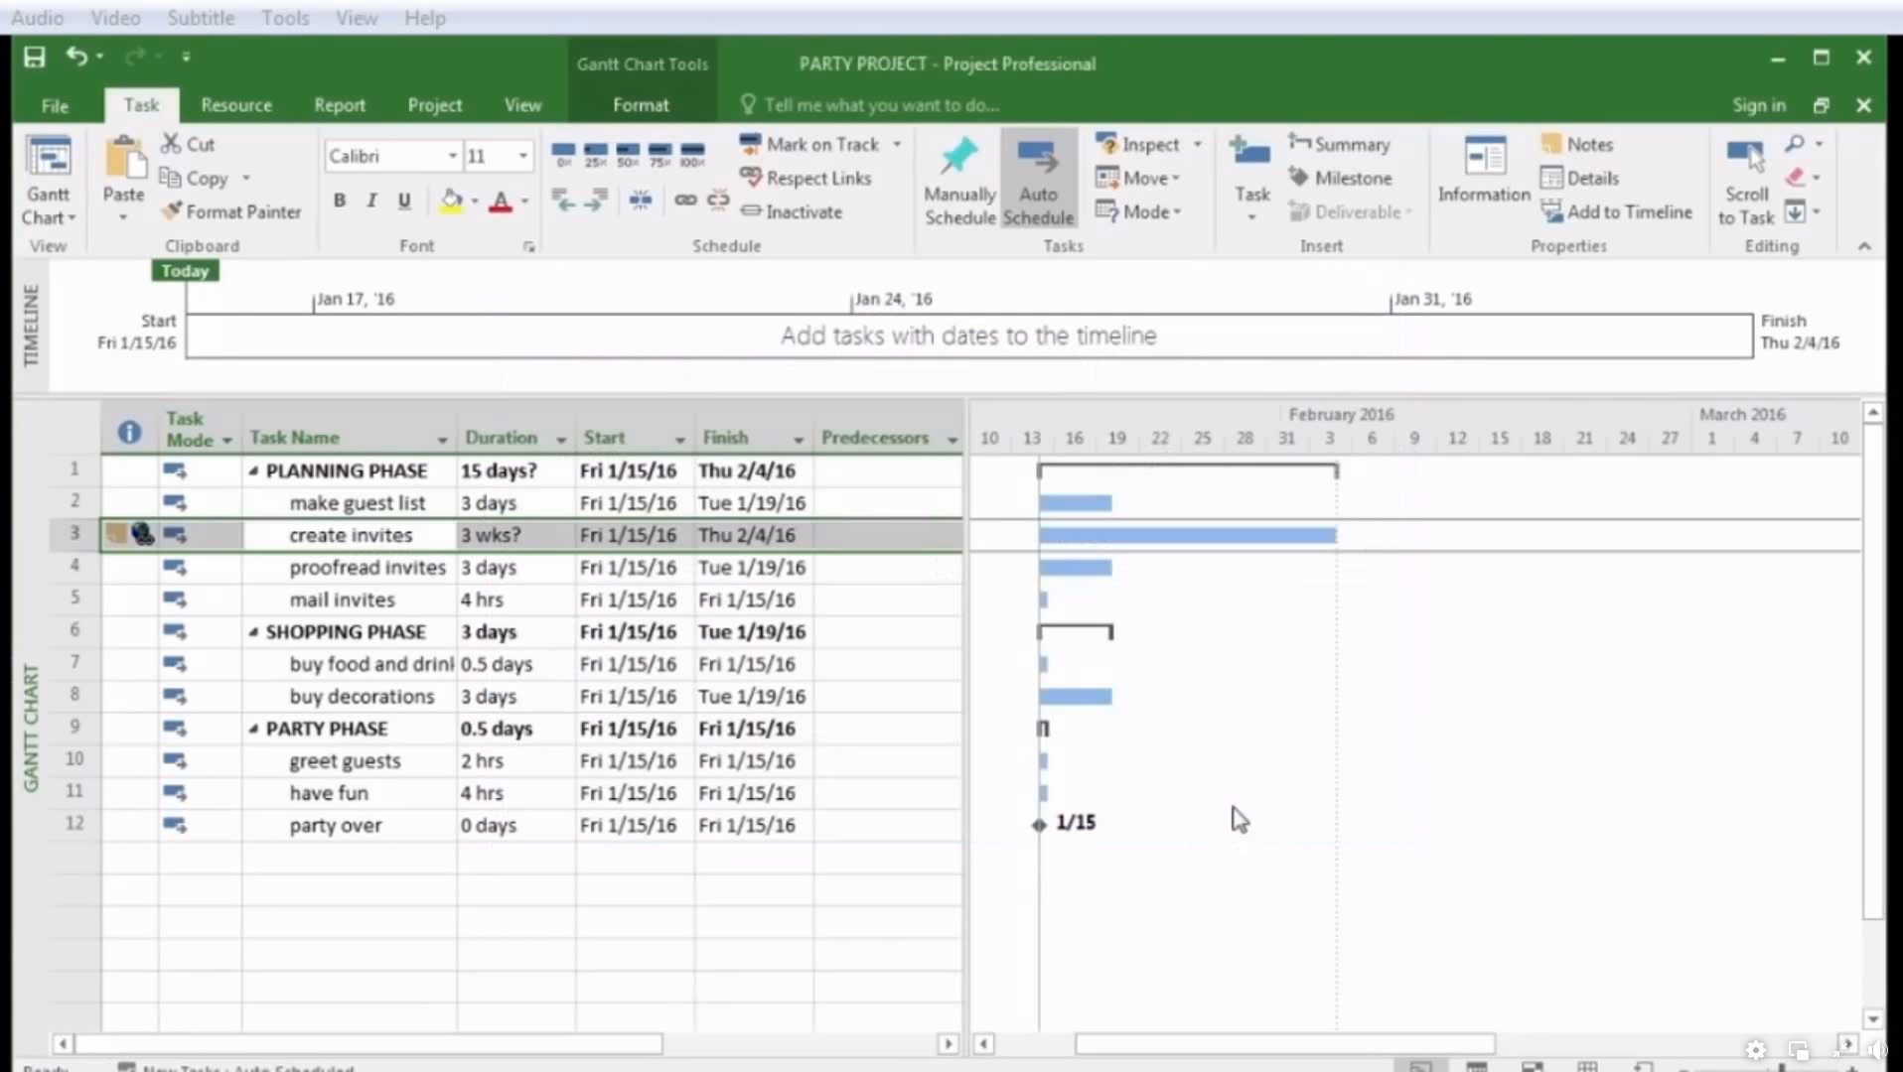
pyautogui.rightClick(398, 537)
pyautogui.rightClick(339, 542)
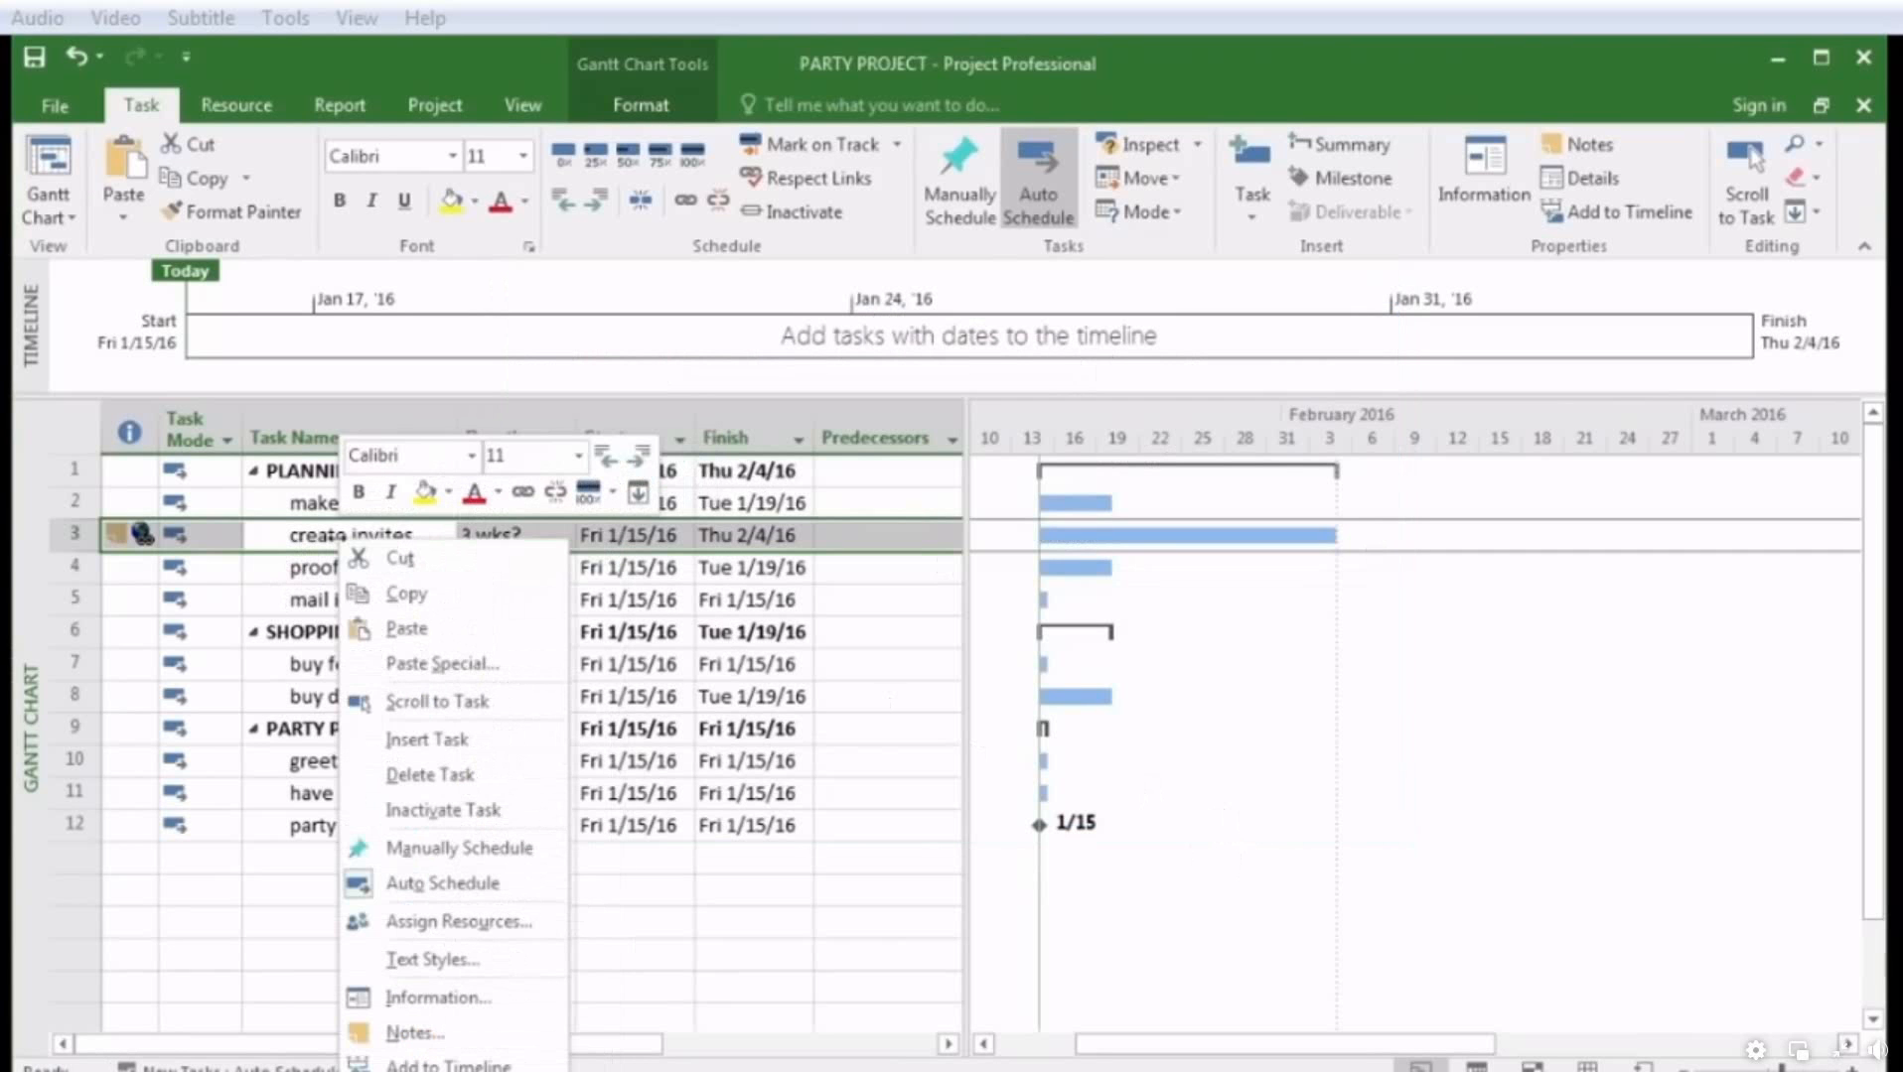
pyautogui.click(265, 603)
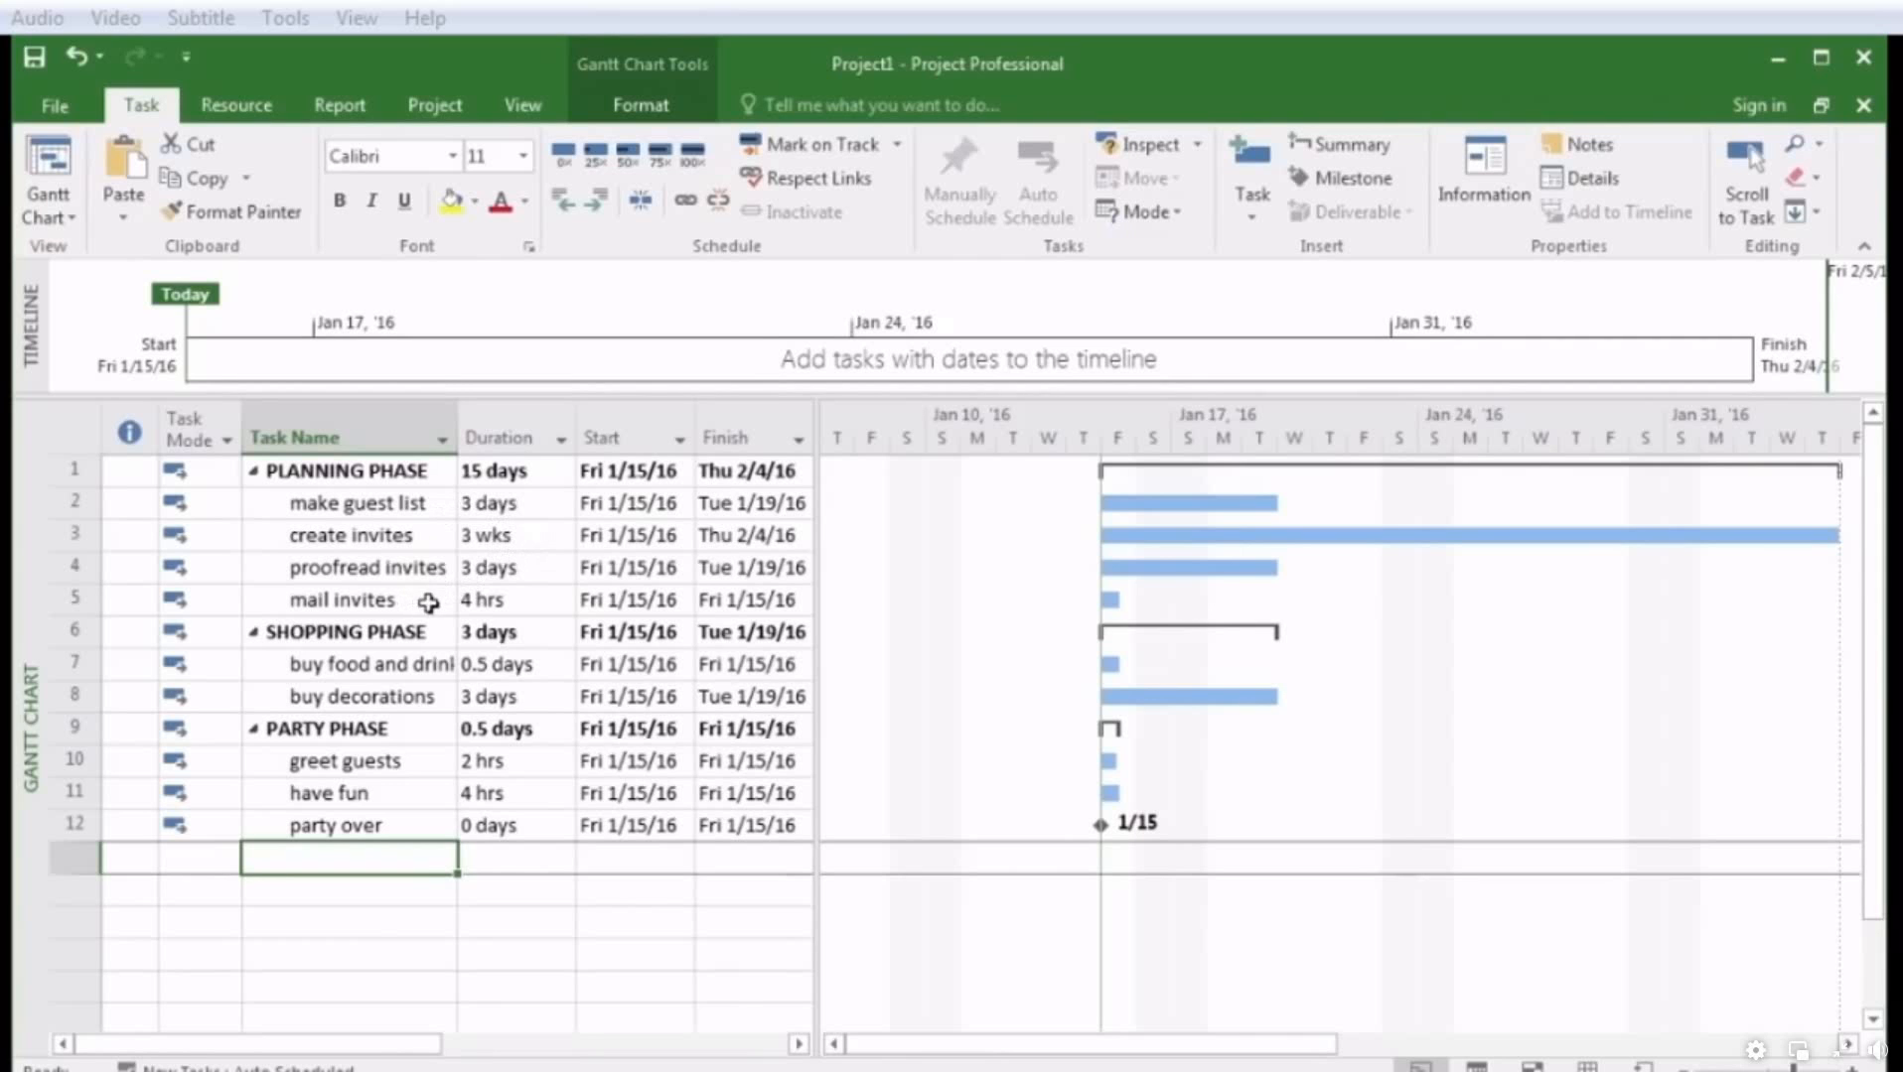
# Link "make guest list" to "mail invites" as its predecessor, selecting only those two tasks
pyautogui.click(415, 502)
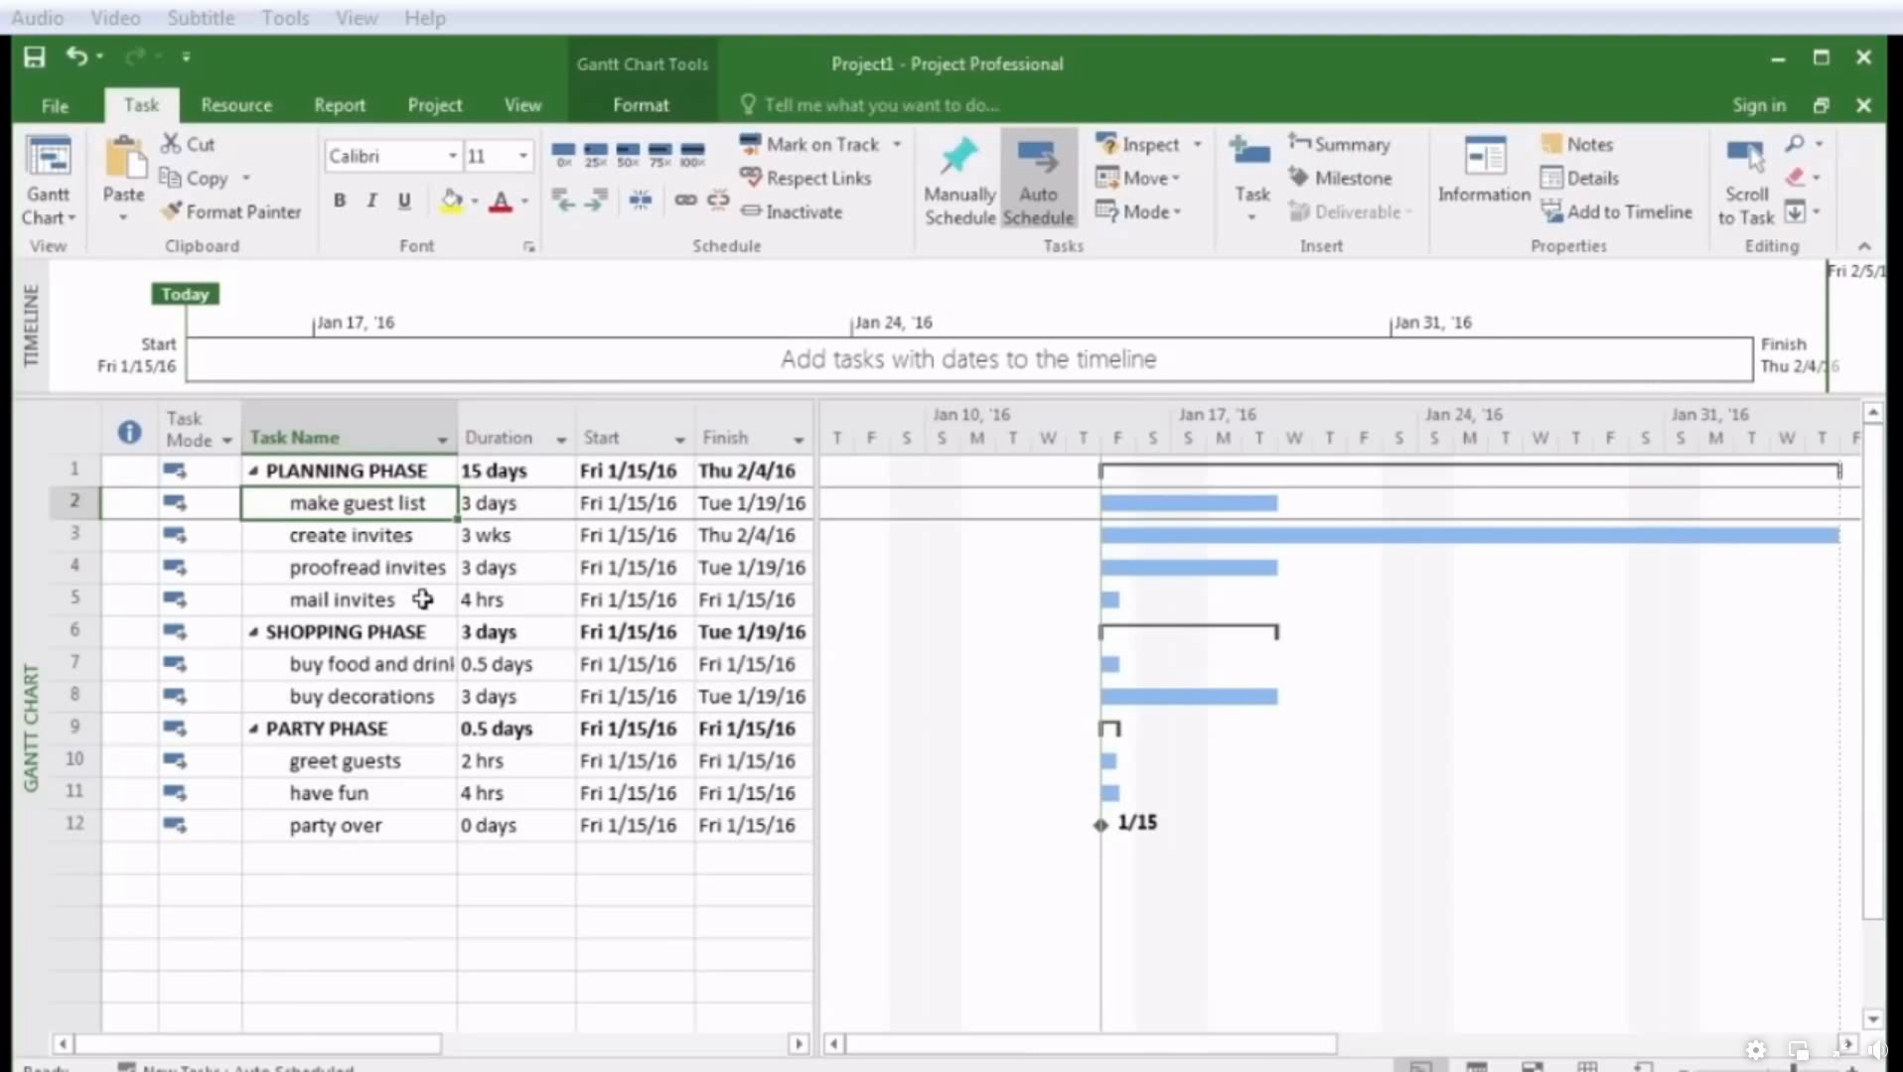
pyautogui.moveTo(413, 504)
pyautogui.mouseDown()
pyautogui.moveTo(409, 564)
pyautogui.moveTo(405, 507)
pyautogui.mouseUp()
pyautogui.click(405, 506)
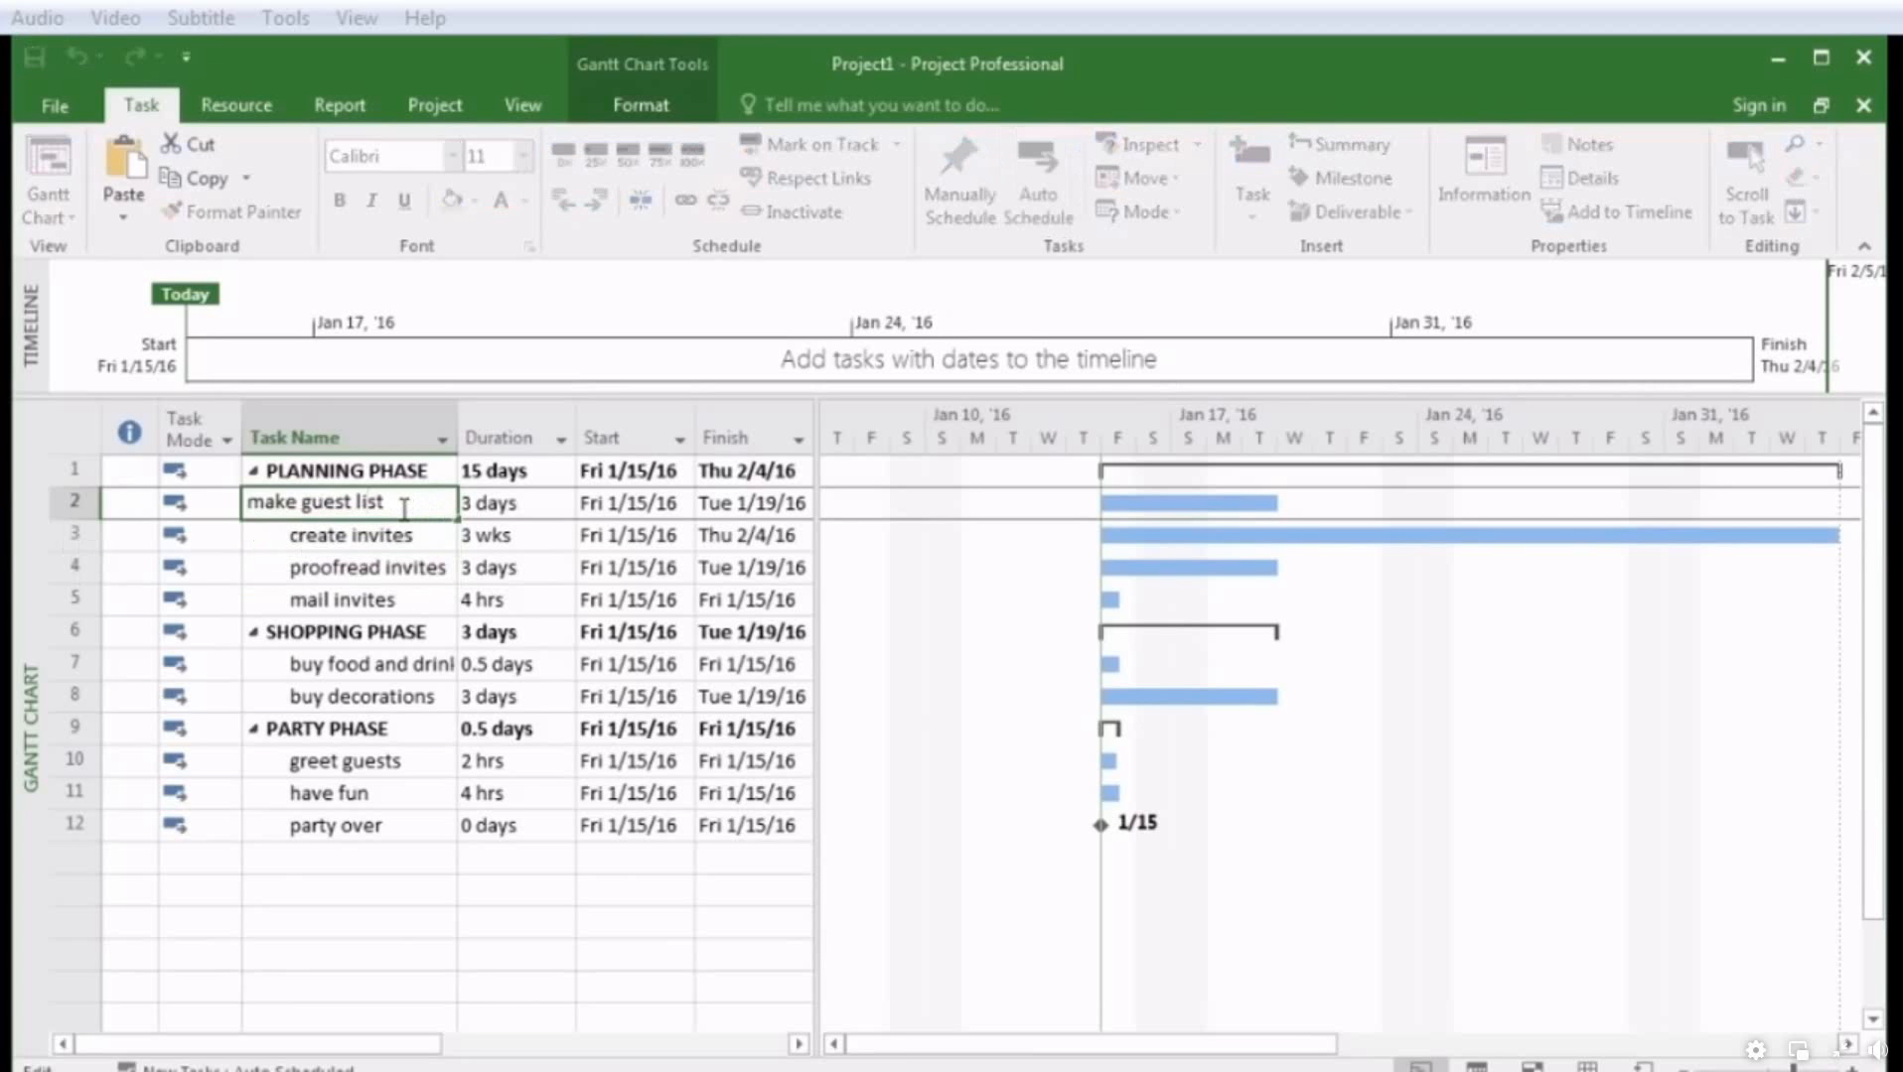
pyautogui.keyDown('ctrl'); pyautogui.click(406, 600); pyautogui.keyUp('ctrl')
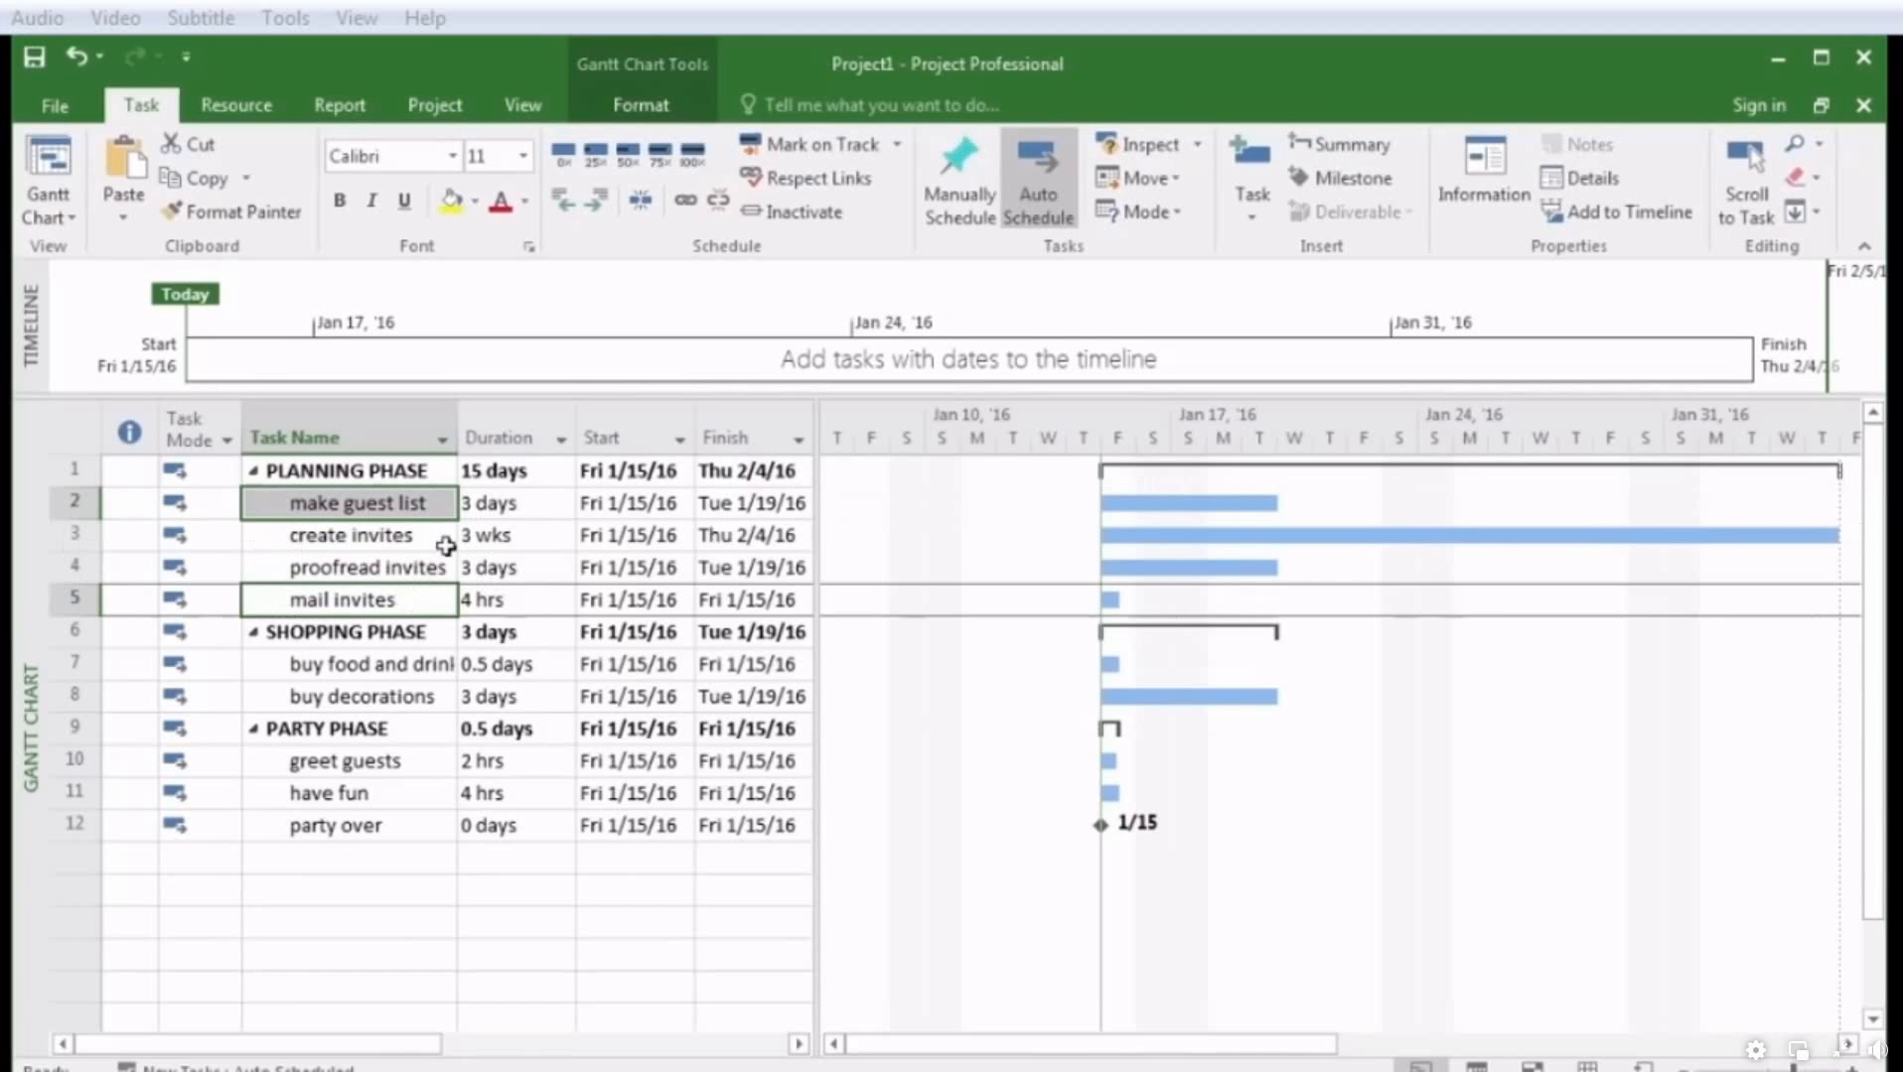
pyautogui.click(686, 202)
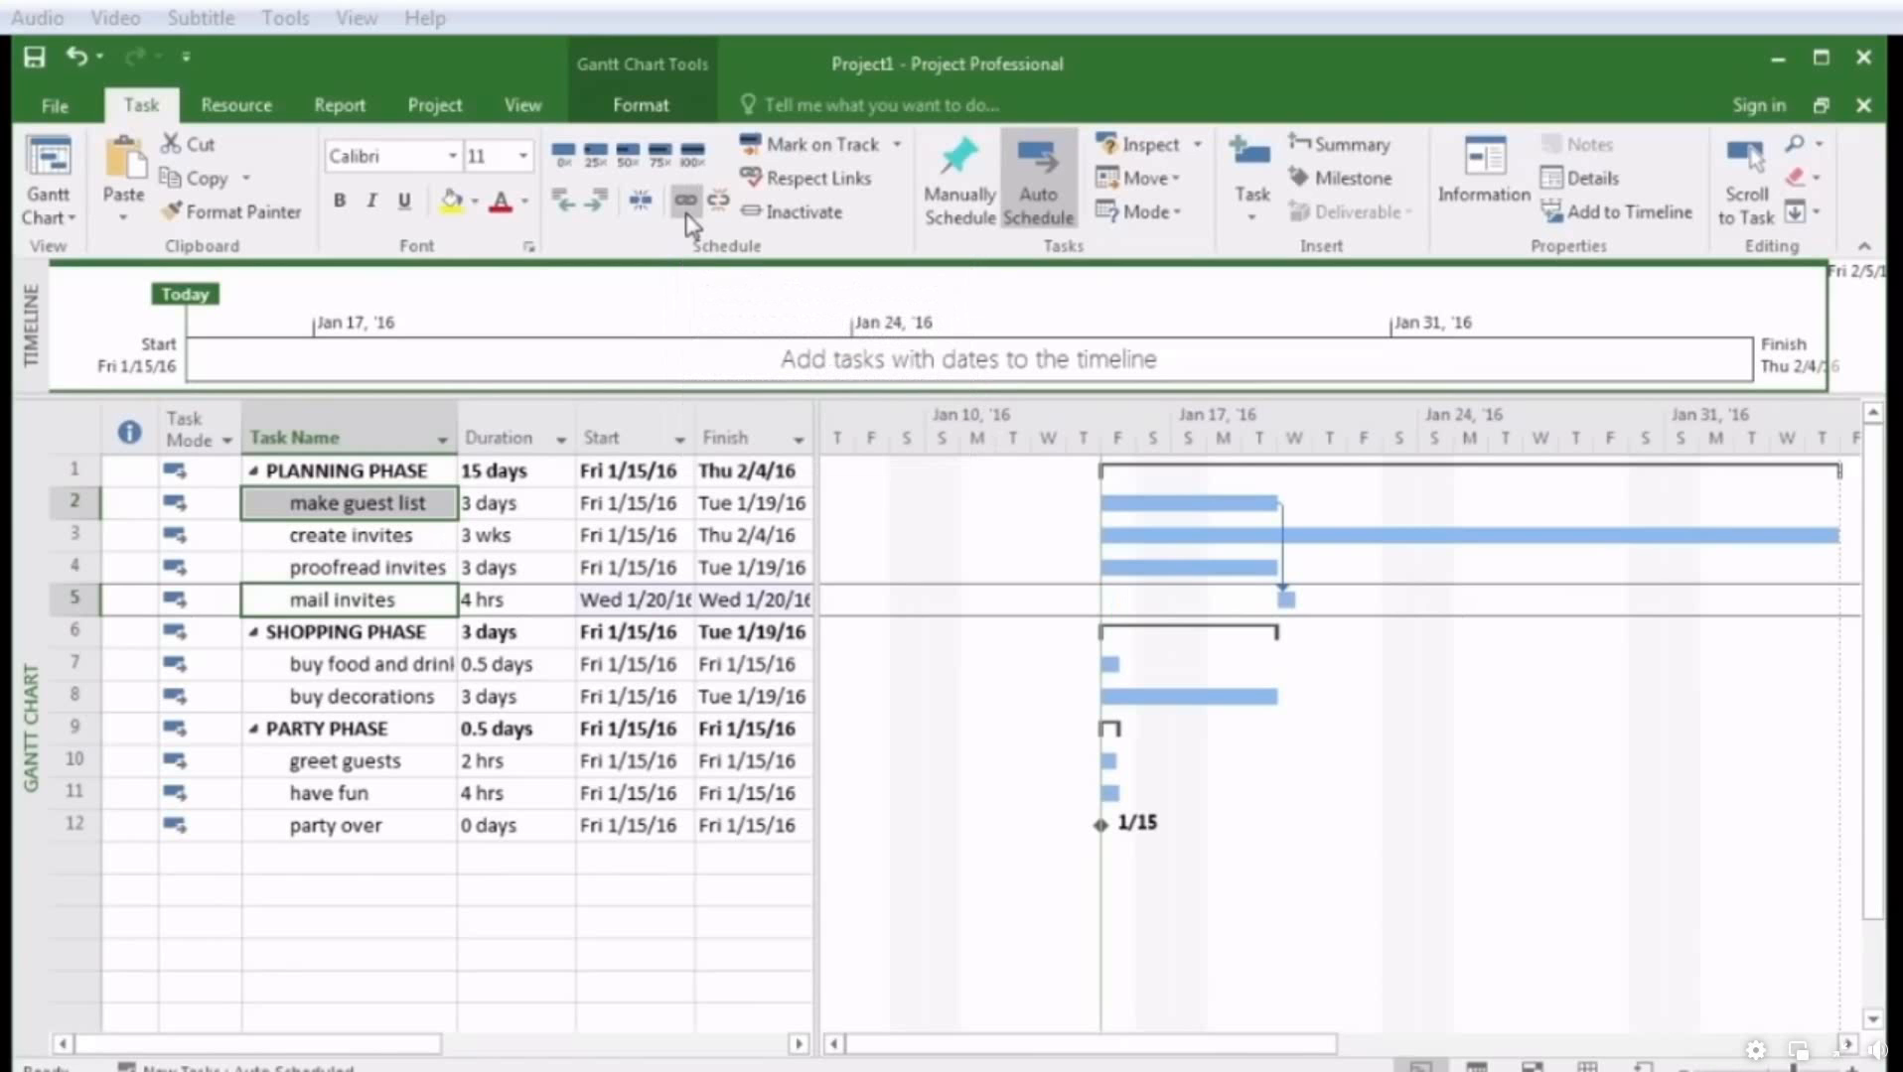